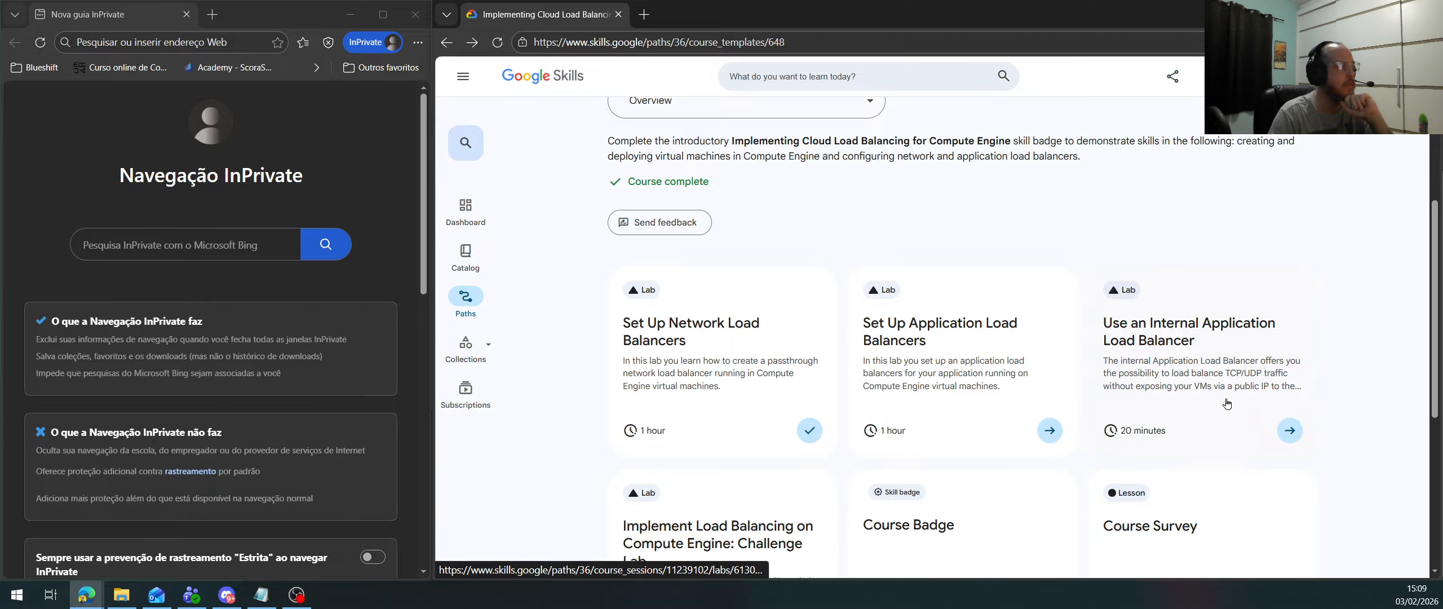
# Open the Set Up Network Load Balancers lab and widen the private browsing window beside it
pyautogui.scroll(-2, 1226, 402)
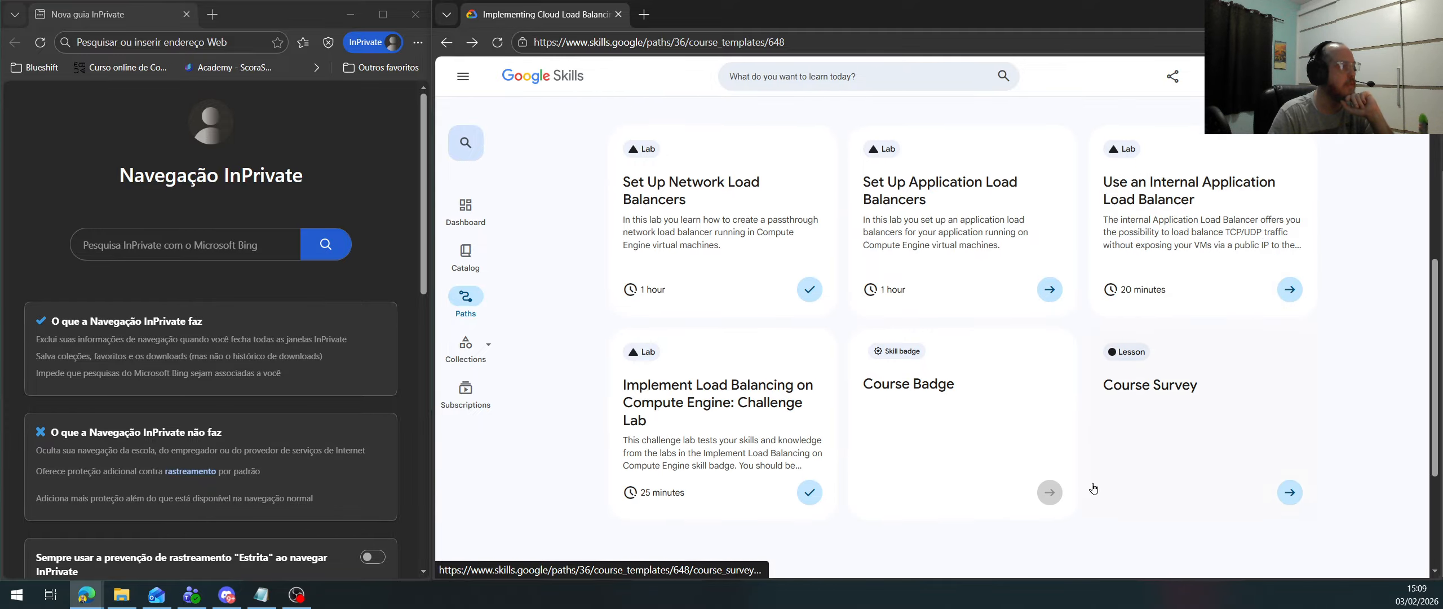
pyautogui.click(730, 426)
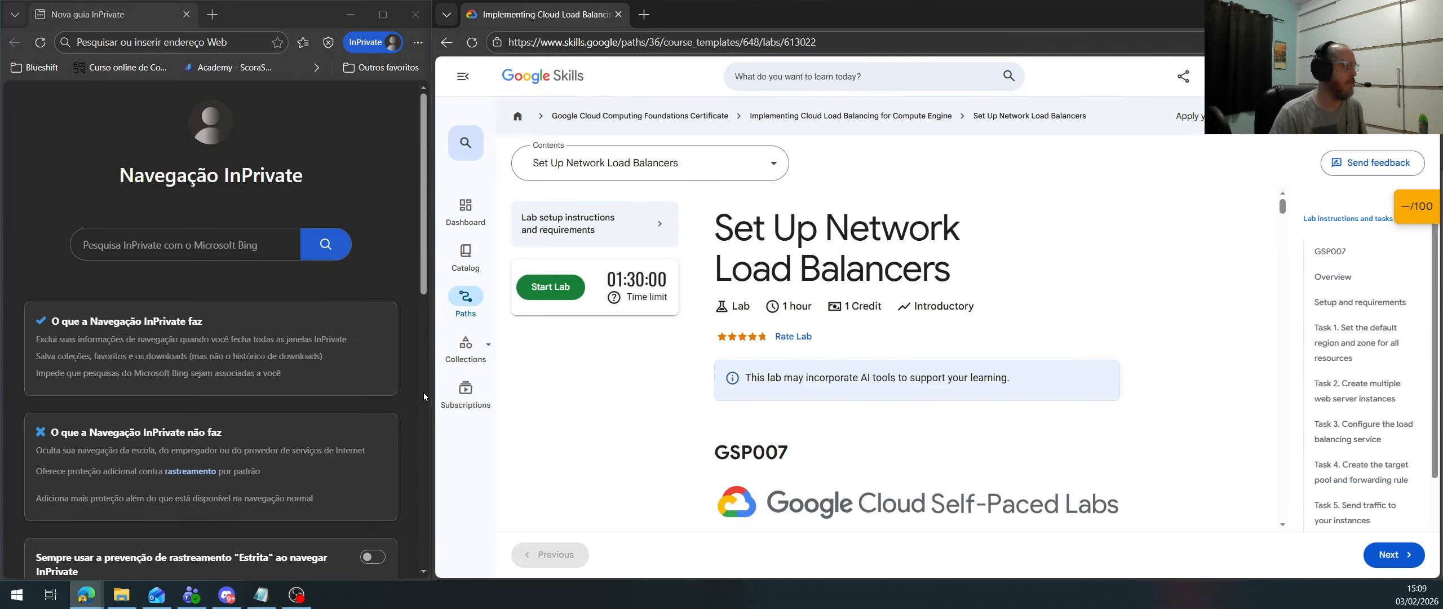
pyautogui.moveTo(426, 392); pyautogui.dragTo(907, 390)
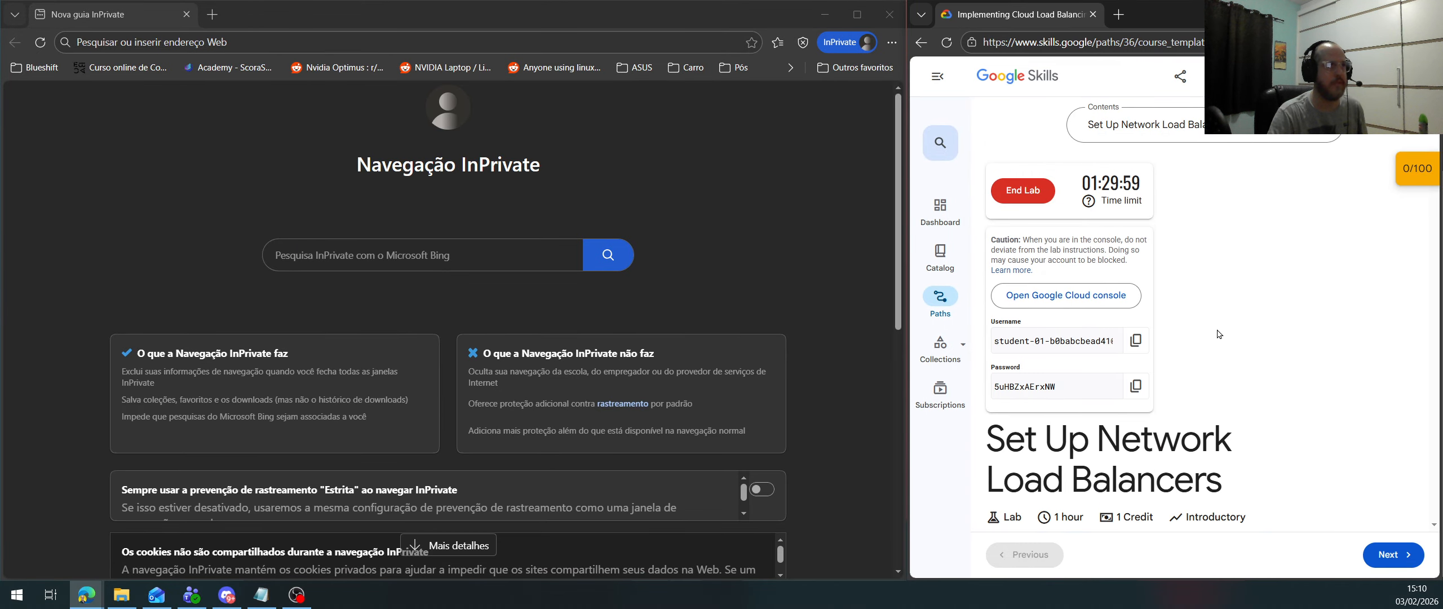
# Open the Google Cloud console in a private window and acknowledge the new account notice
pyautogui.rightClick(1073, 299)
pyautogui.click(1195, 361)
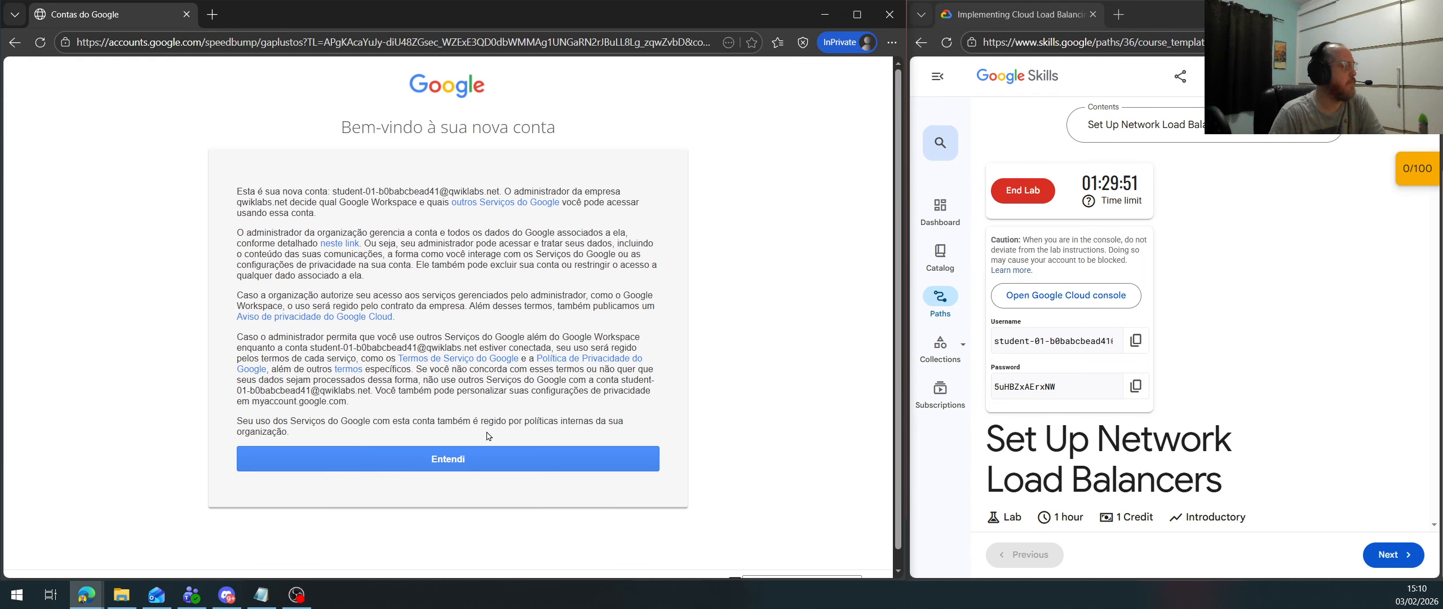
pyautogui.click(463, 458)
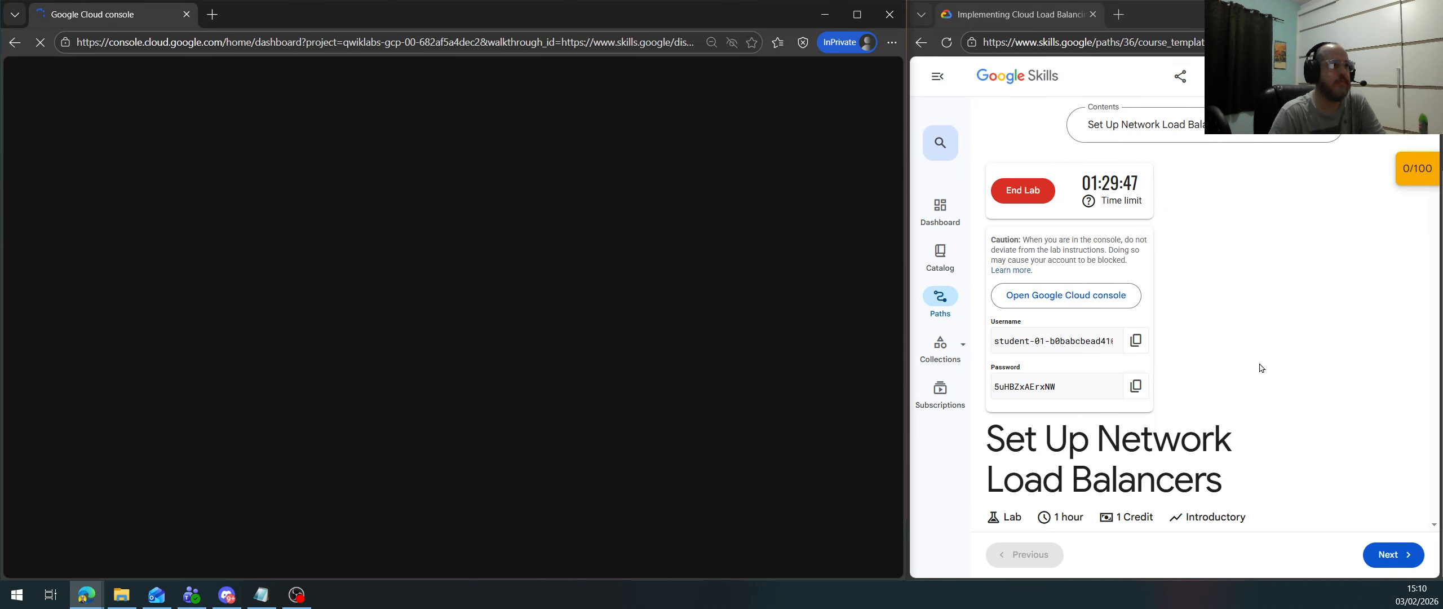
# Enlarge the lab instructions page to 100% zoom
pyautogui.click(1262, 361)
pyautogui.hotkey('ctrl', '+')
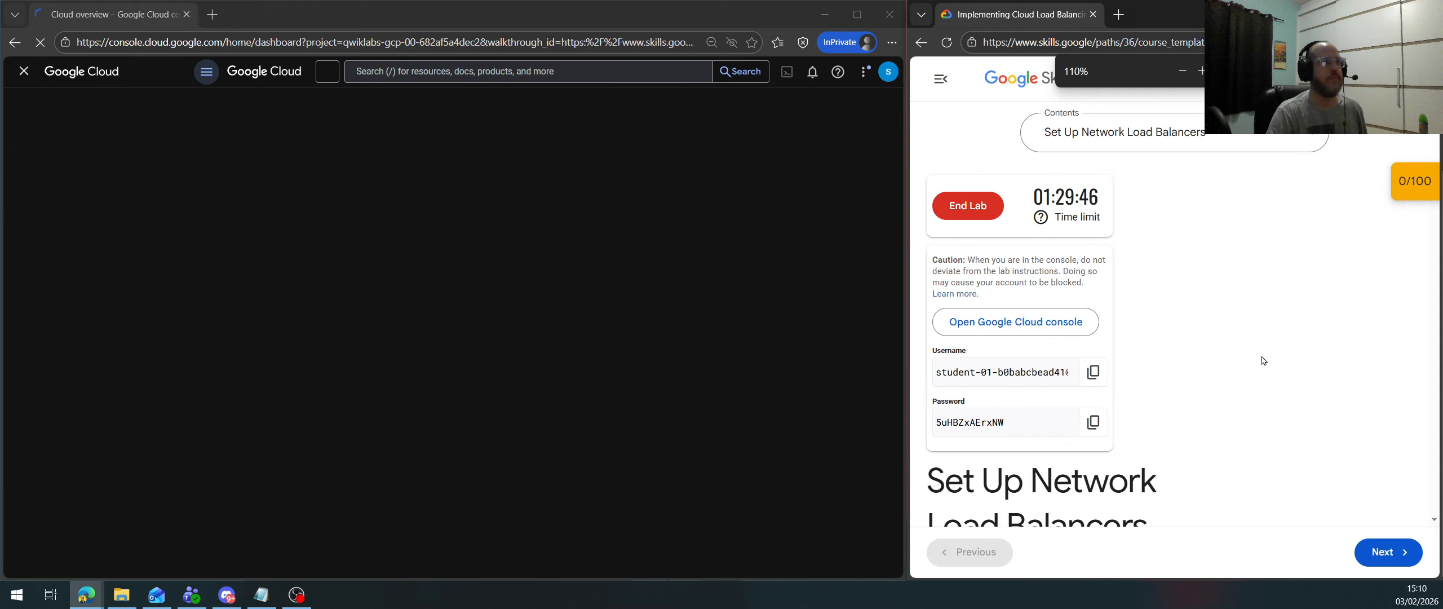
pyautogui.hotkey('ctrl', '-')
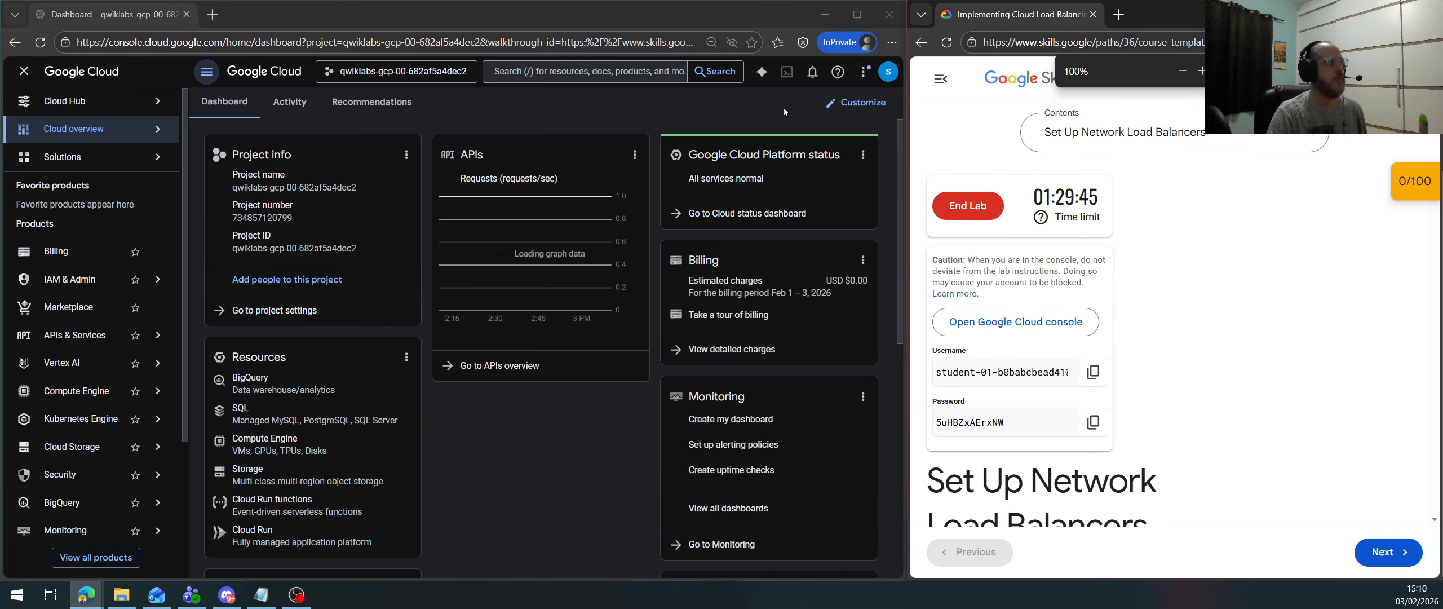
# Agree to the Google Cloud terms of service with Brazil as the country, and close the theme notice and tutorial
pyautogui.click(447, 309)
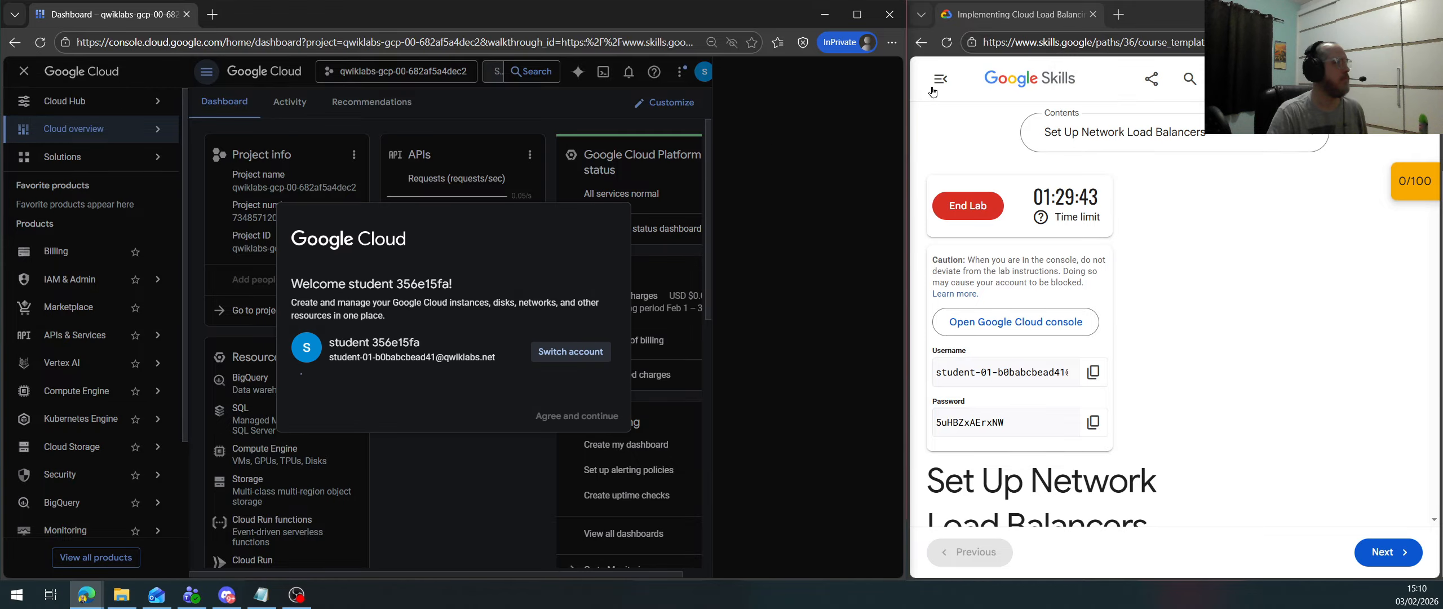
pyautogui.click(295, 399)
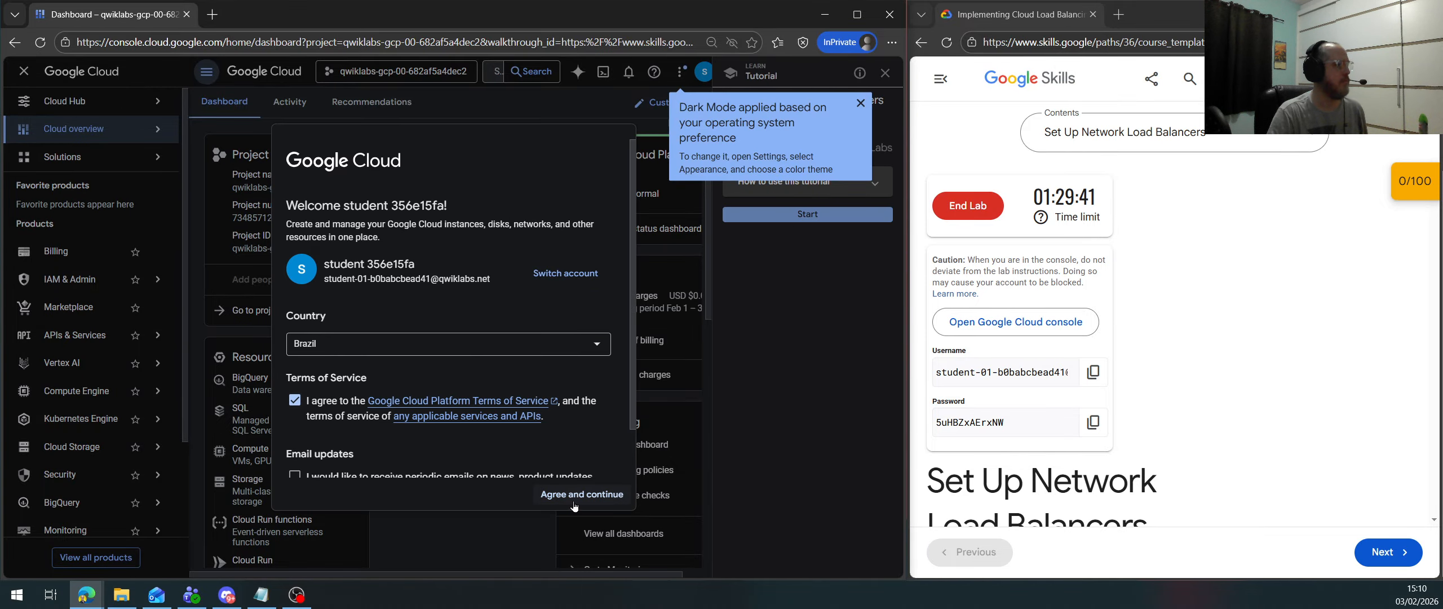
pyautogui.click(861, 102)
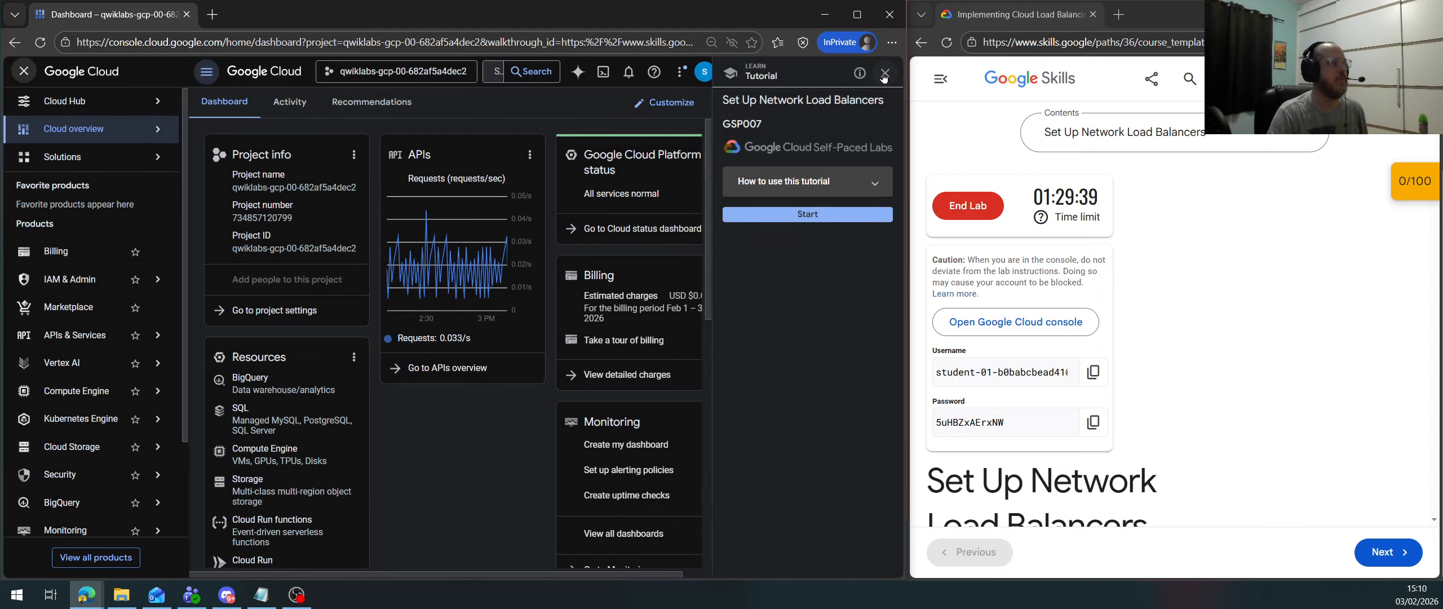
pyautogui.click(871, 344)
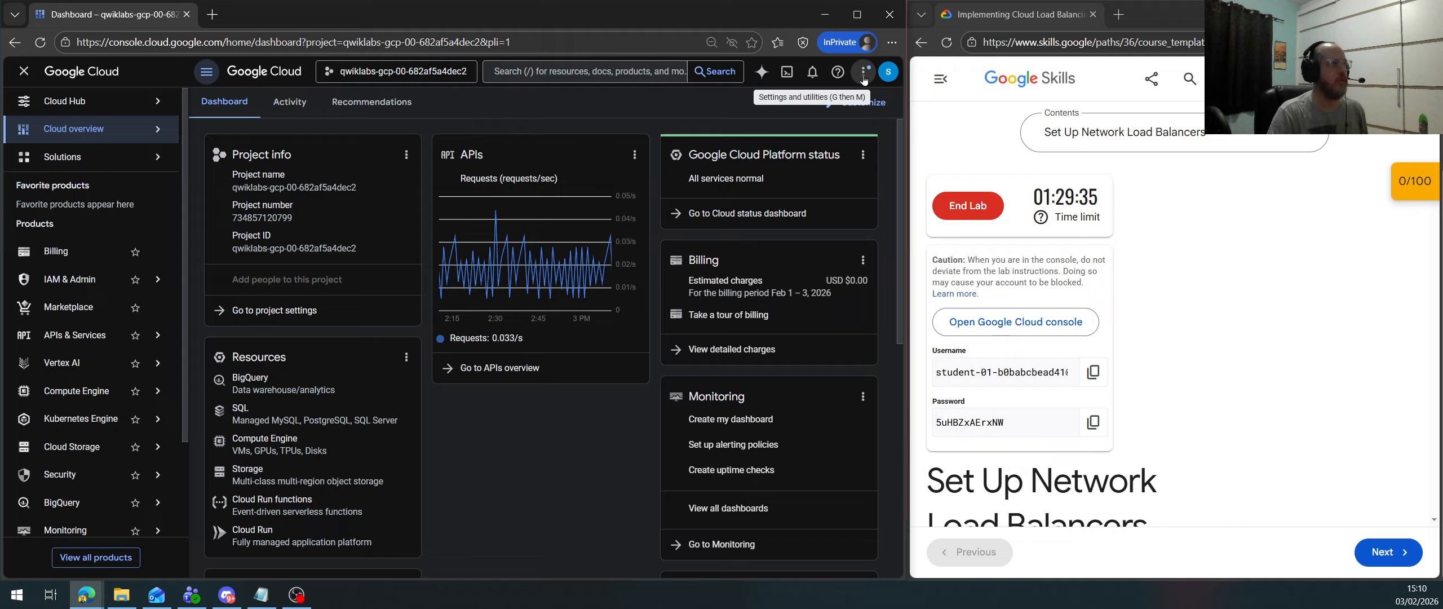
# Change the console's color theme to Light and save the preference
pyautogui.click(864, 72)
pyautogui.click(813, 99)
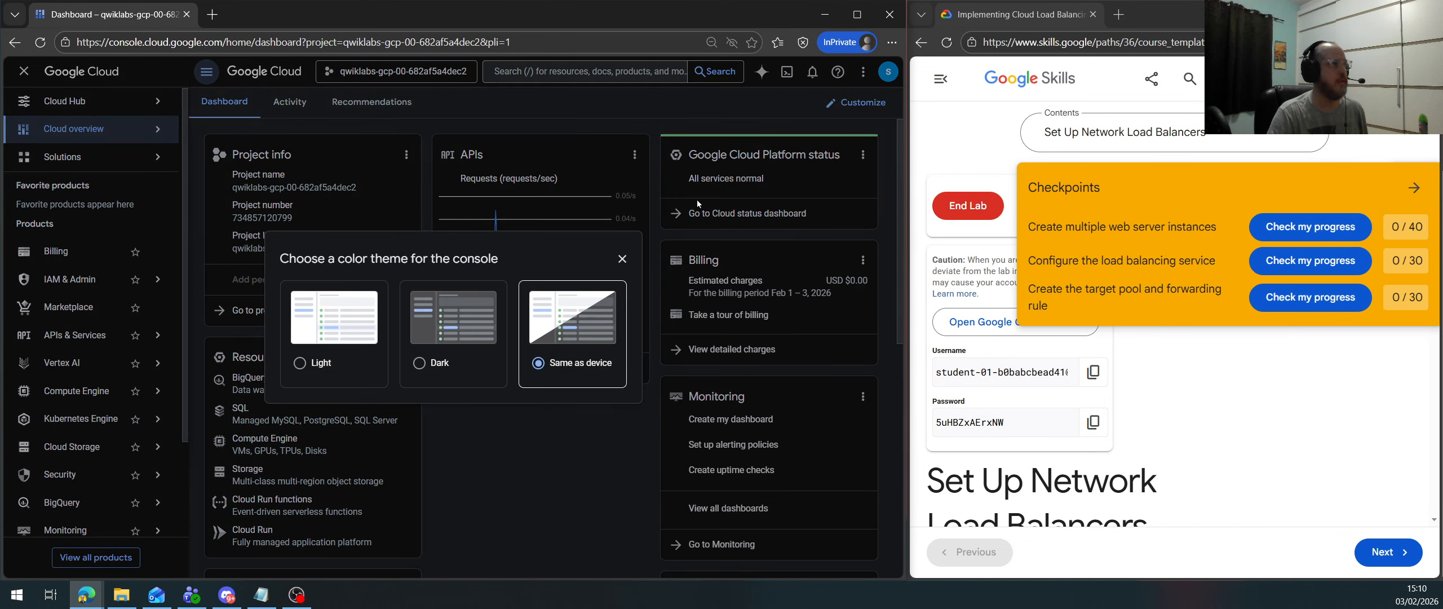
pyautogui.click(332, 360)
pyautogui.click(488, 442)
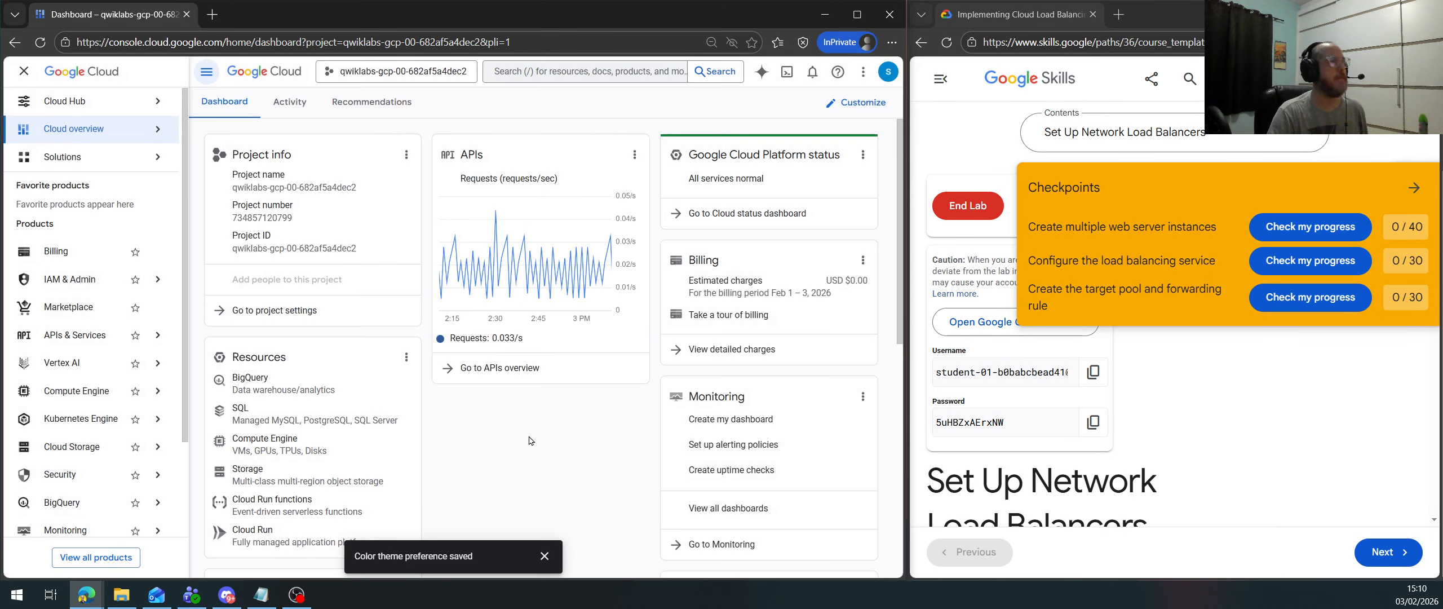
# Check the signed-in console account and read the lab instructions through to Task 1, collapsing the Checkpoints overview
pyautogui.click(888, 72)
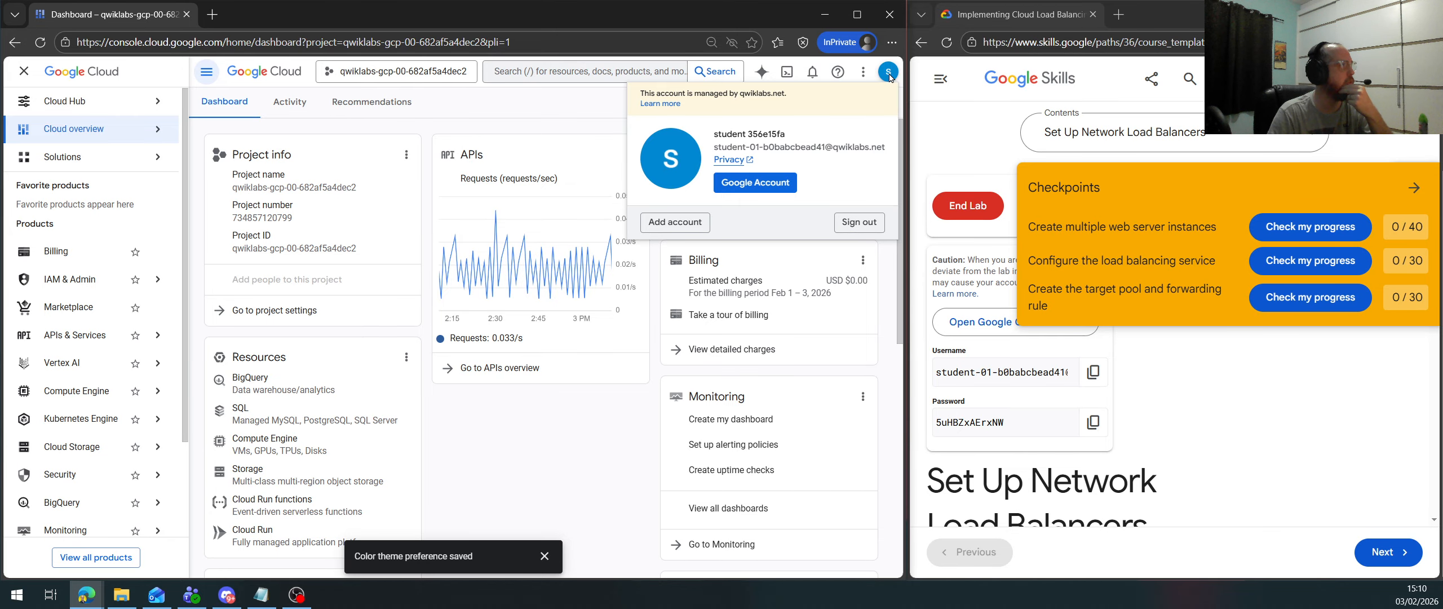
pyautogui.click(888, 73)
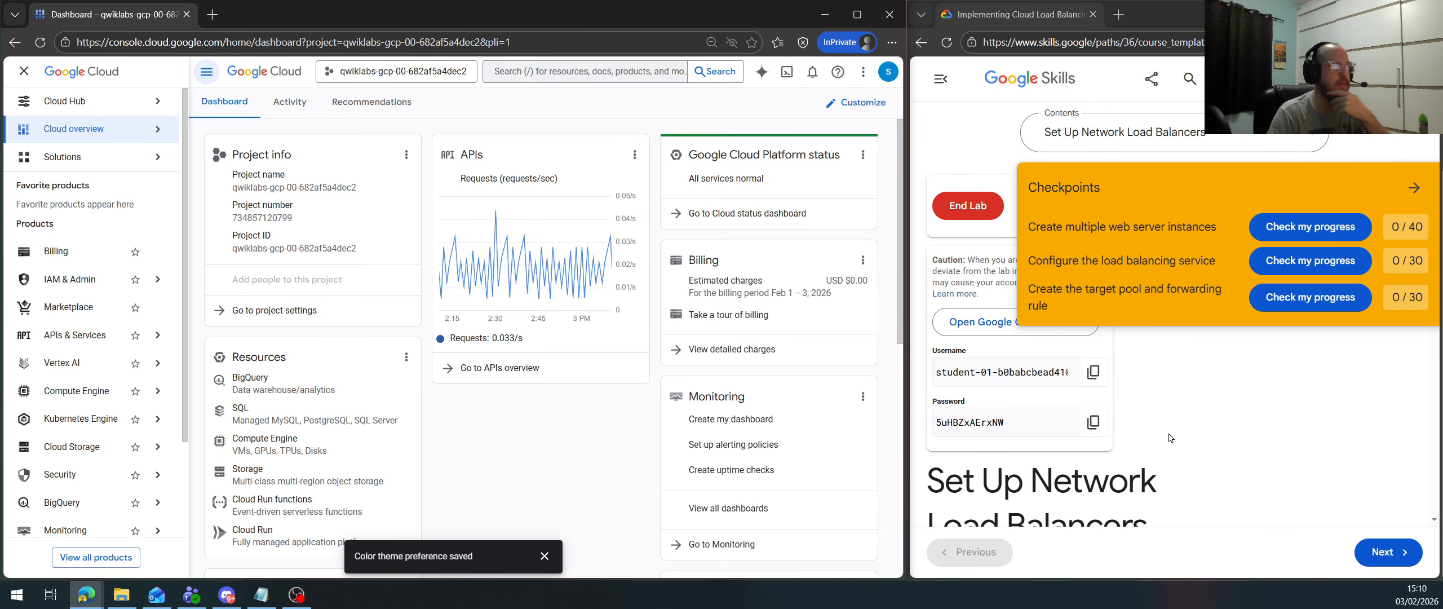
pyautogui.scroll(-5, 1169, 437)
pyautogui.click(1413, 188)
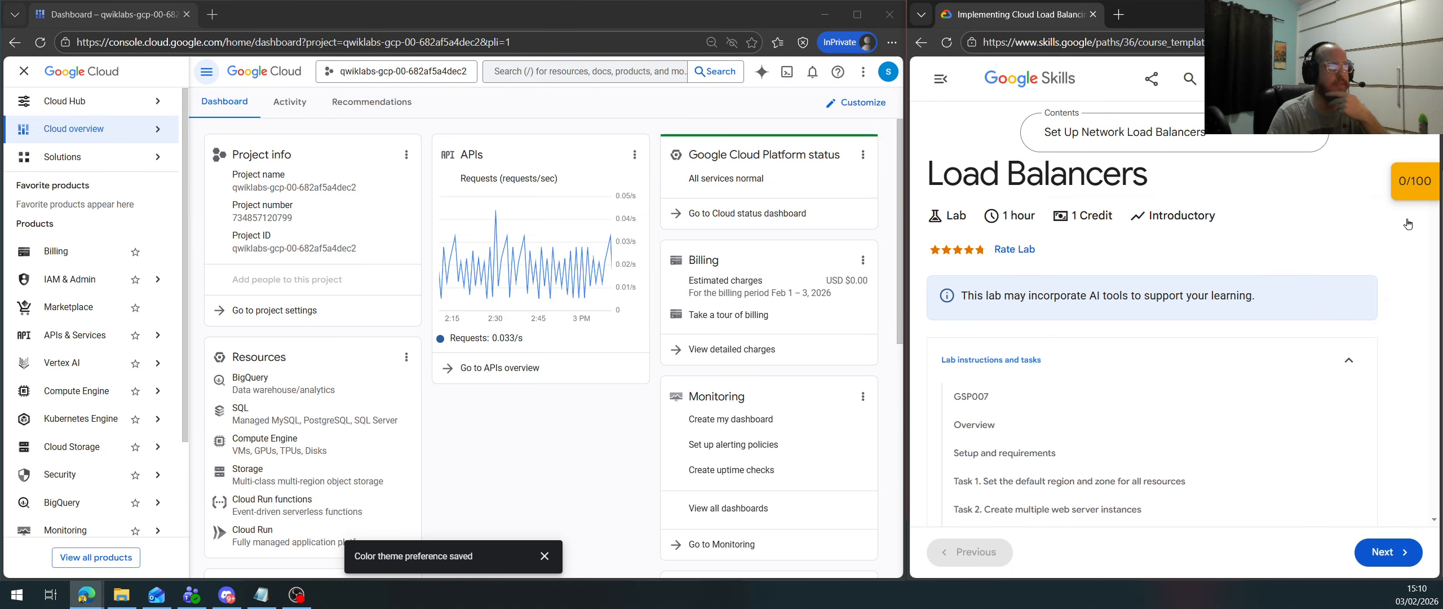
pyautogui.scroll(-10, 1381, 293)
pyautogui.scroll(-15, 1259, 403)
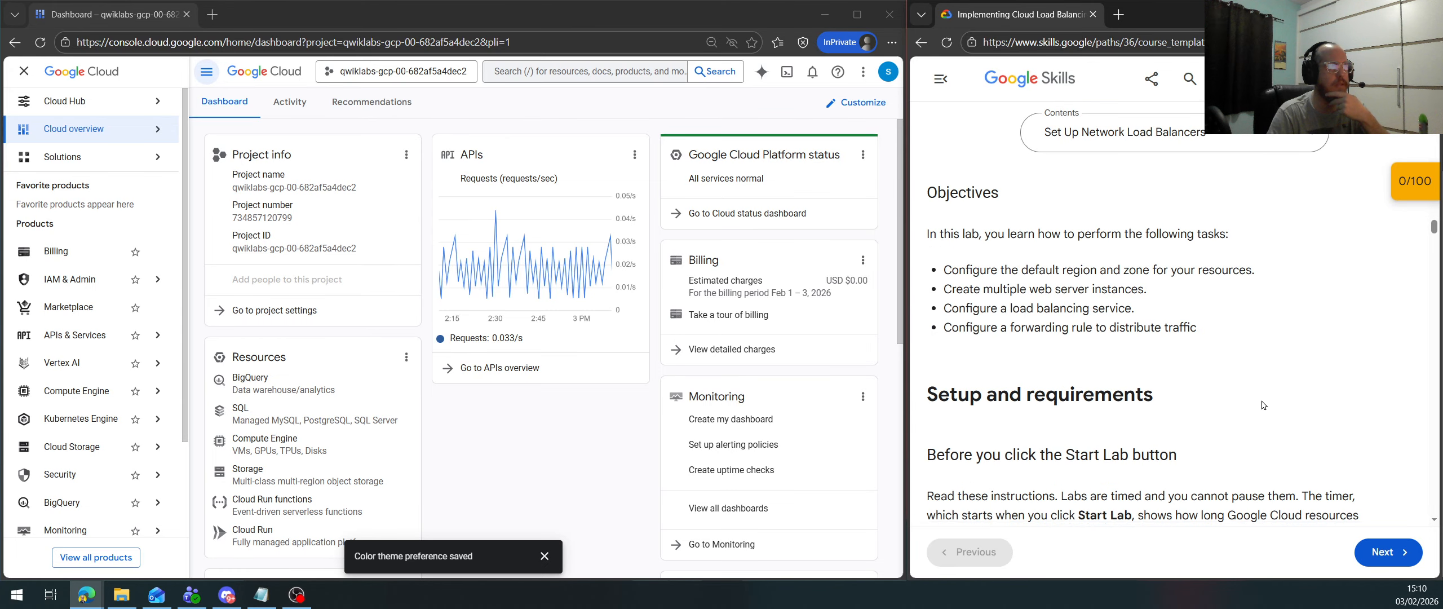
pyautogui.scroll(-10, 1259, 403)
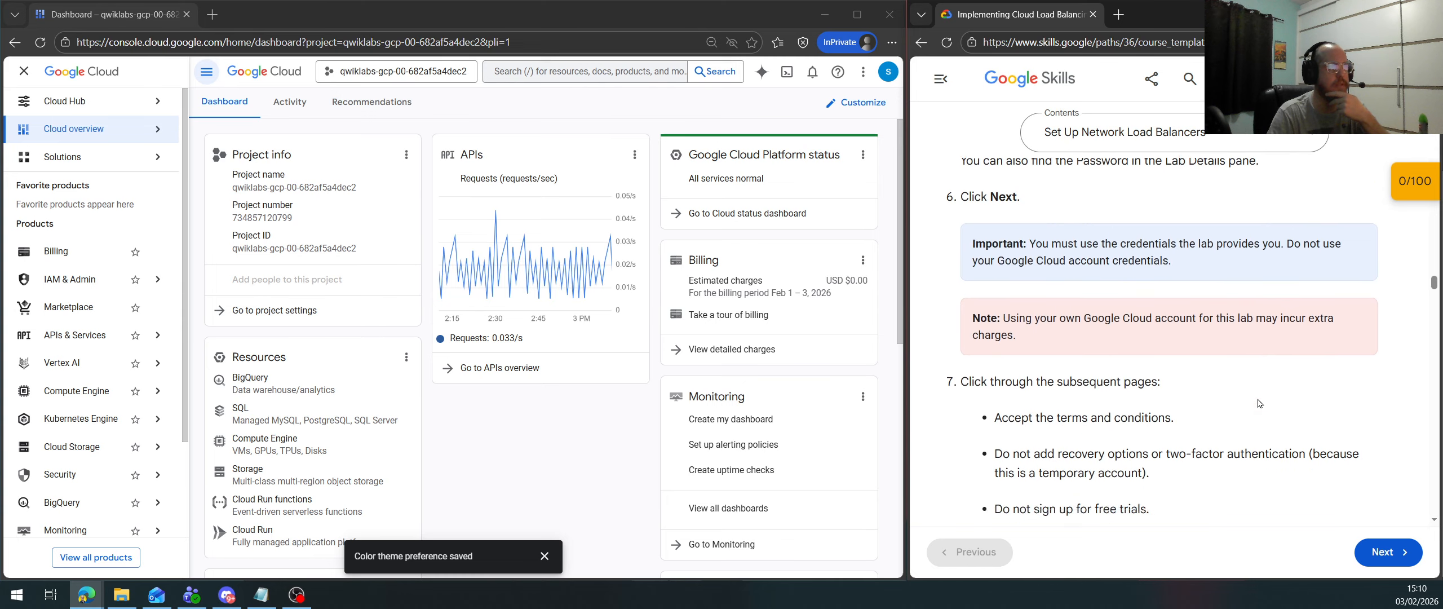
pyautogui.scroll(-3, 1295, 417)
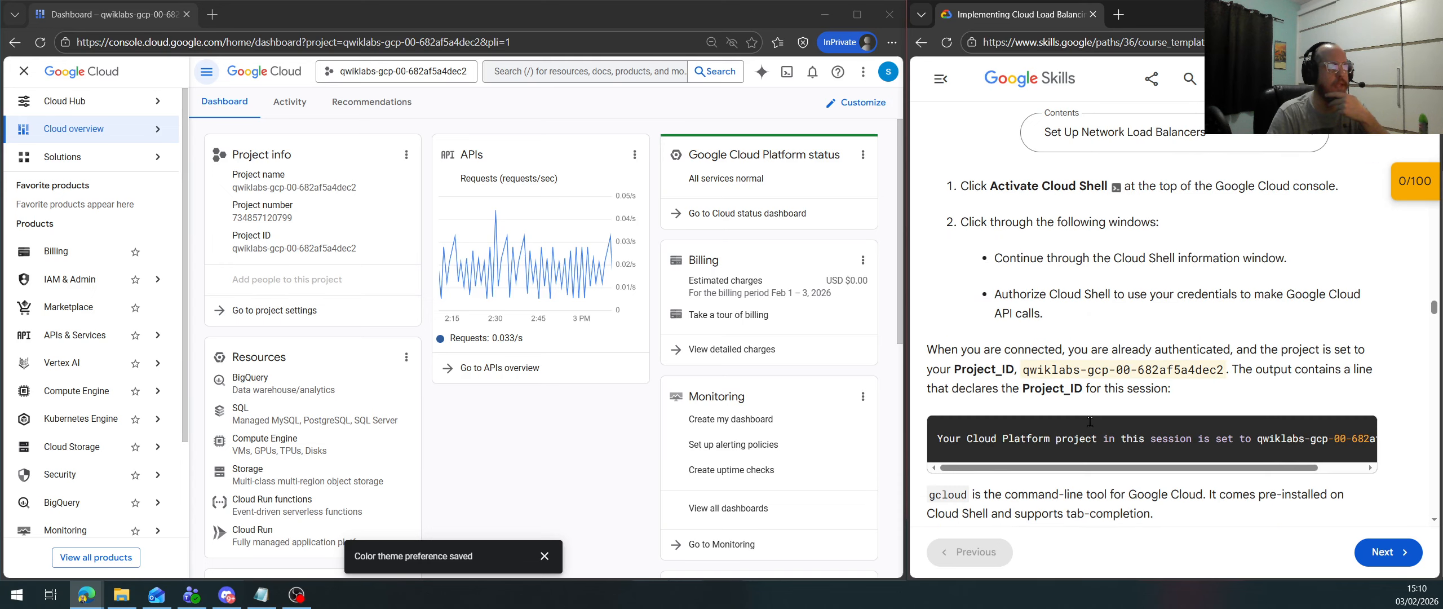
pyautogui.moveTo(1094, 369); pyautogui.dragTo(1215, 373)
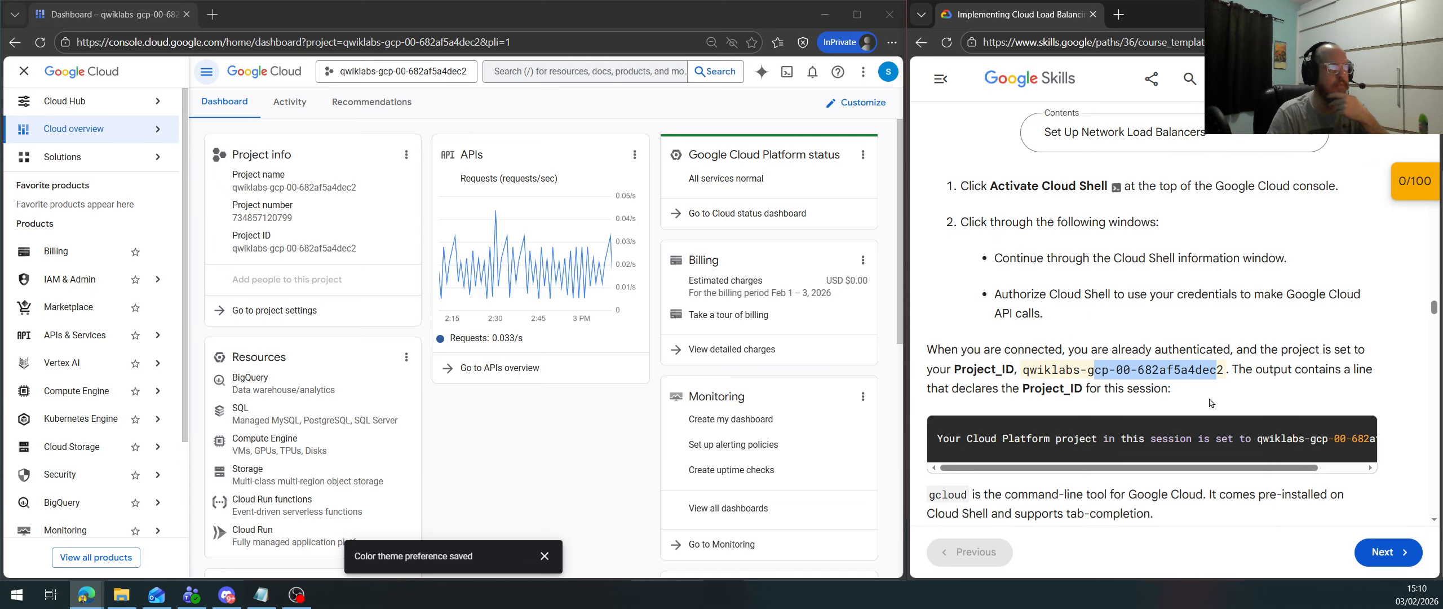
pyautogui.scroll(-12, 1244, 285)
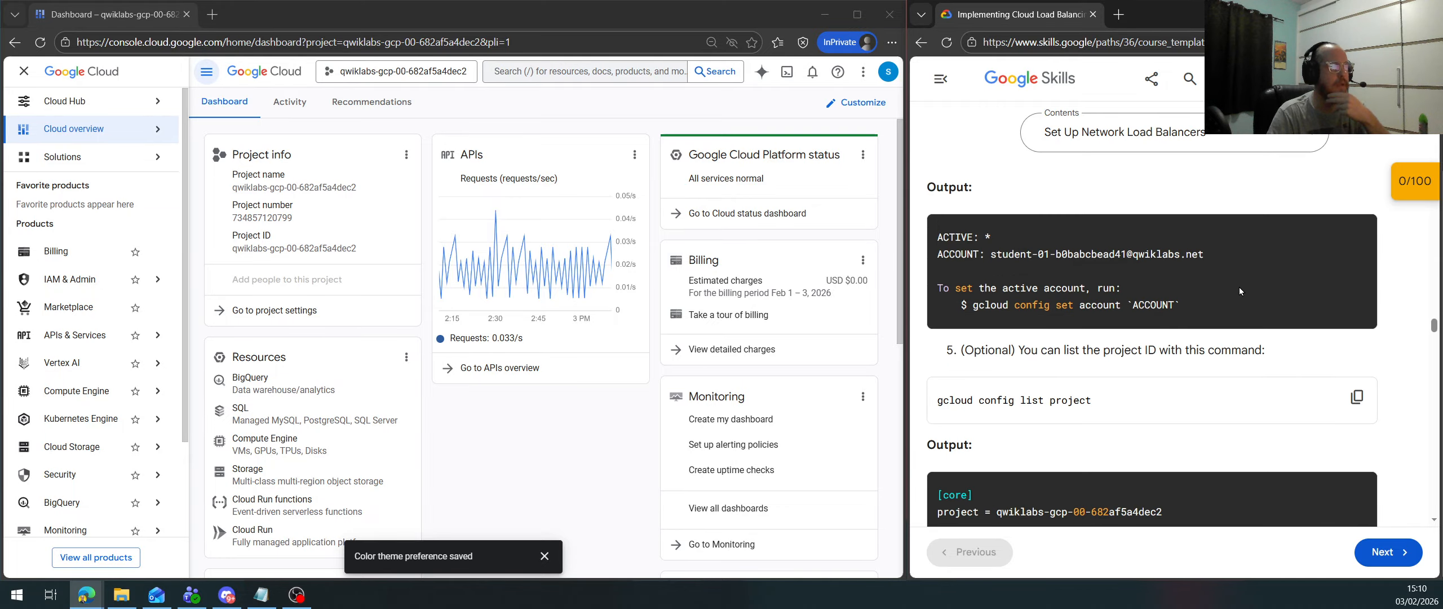
pyautogui.scroll(-5, 1238, 285)
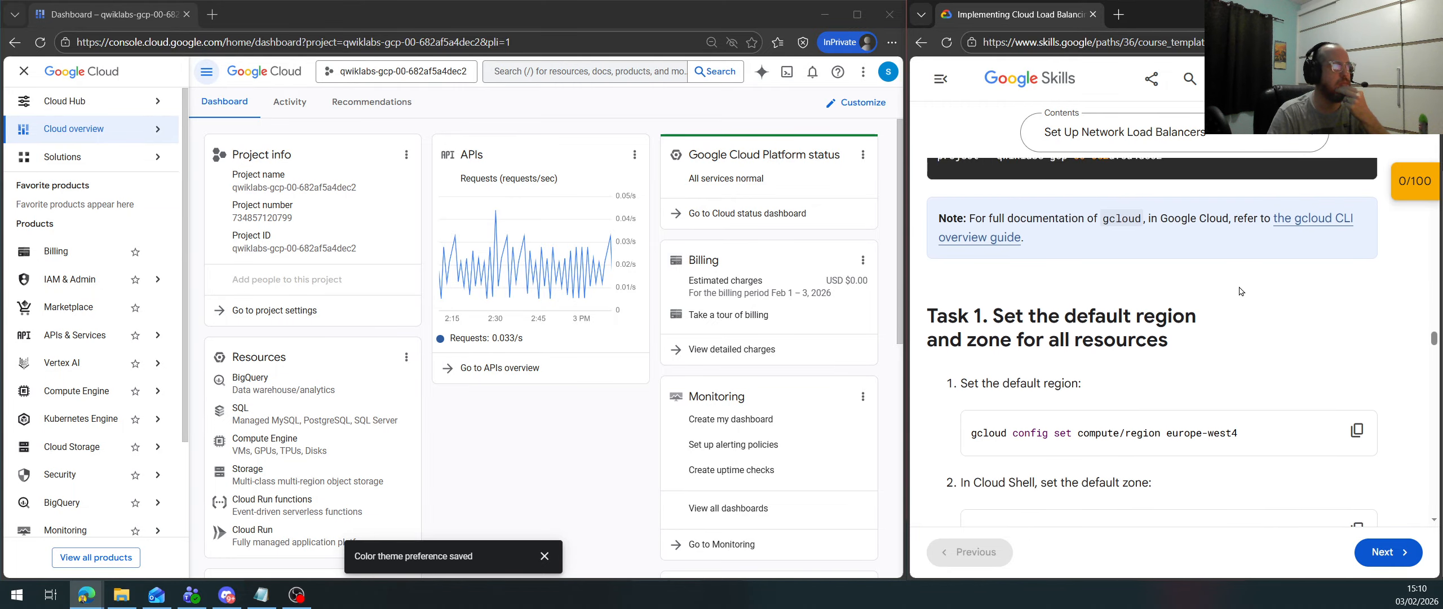
# Activate and authorize Cloud Shell, enlarging its terminal to nearly the full height of the console
pyautogui.click(786, 72)
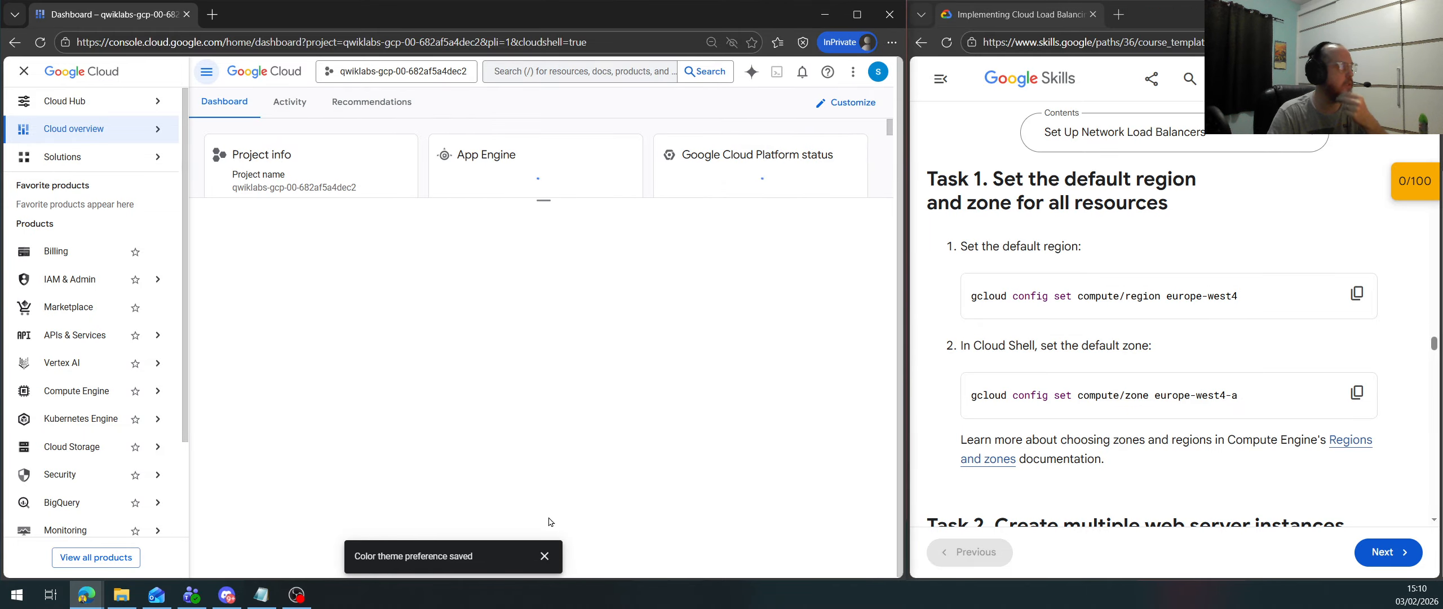
pyautogui.click(544, 555)
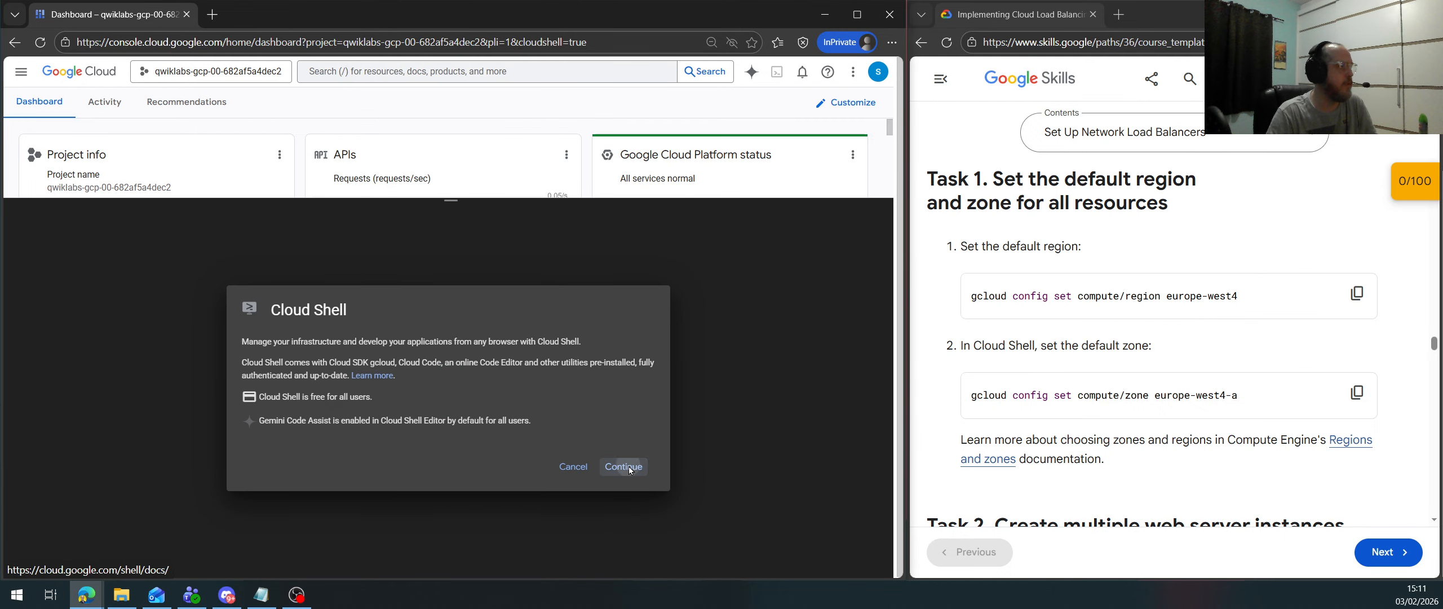
pyautogui.click(630, 467)
pyautogui.moveTo(449, 199); pyautogui.dragTo(451, 93)
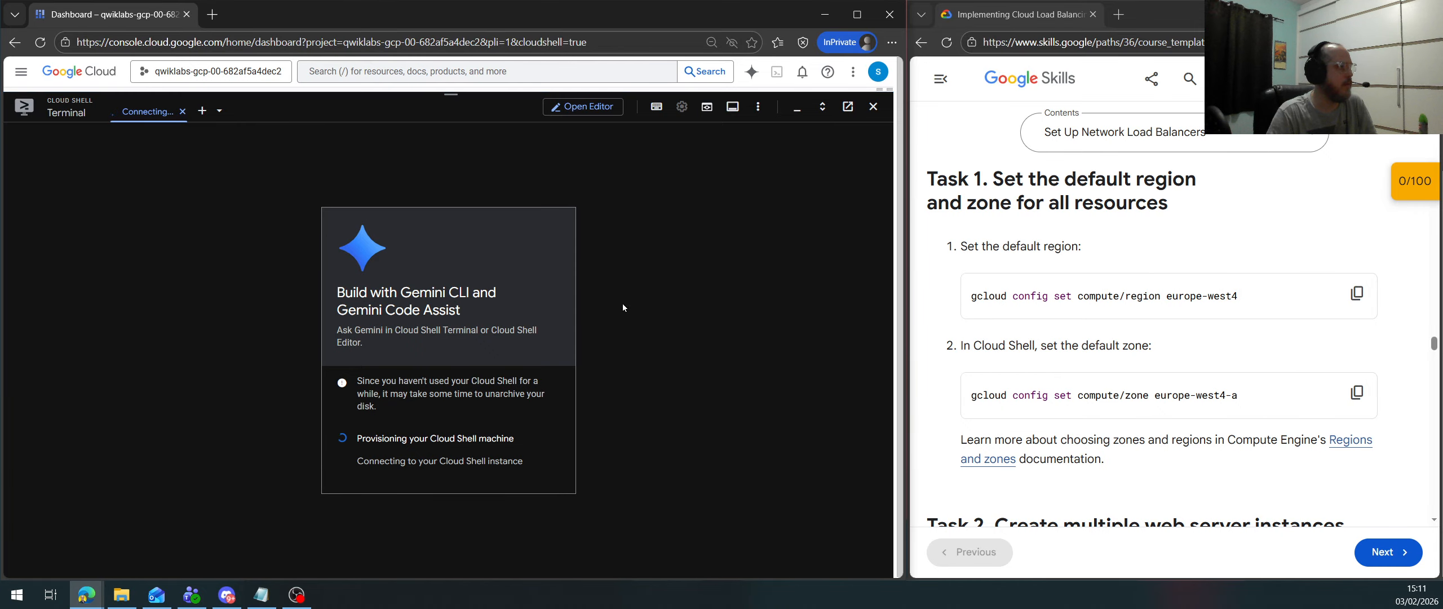
pyautogui.click(572, 380)
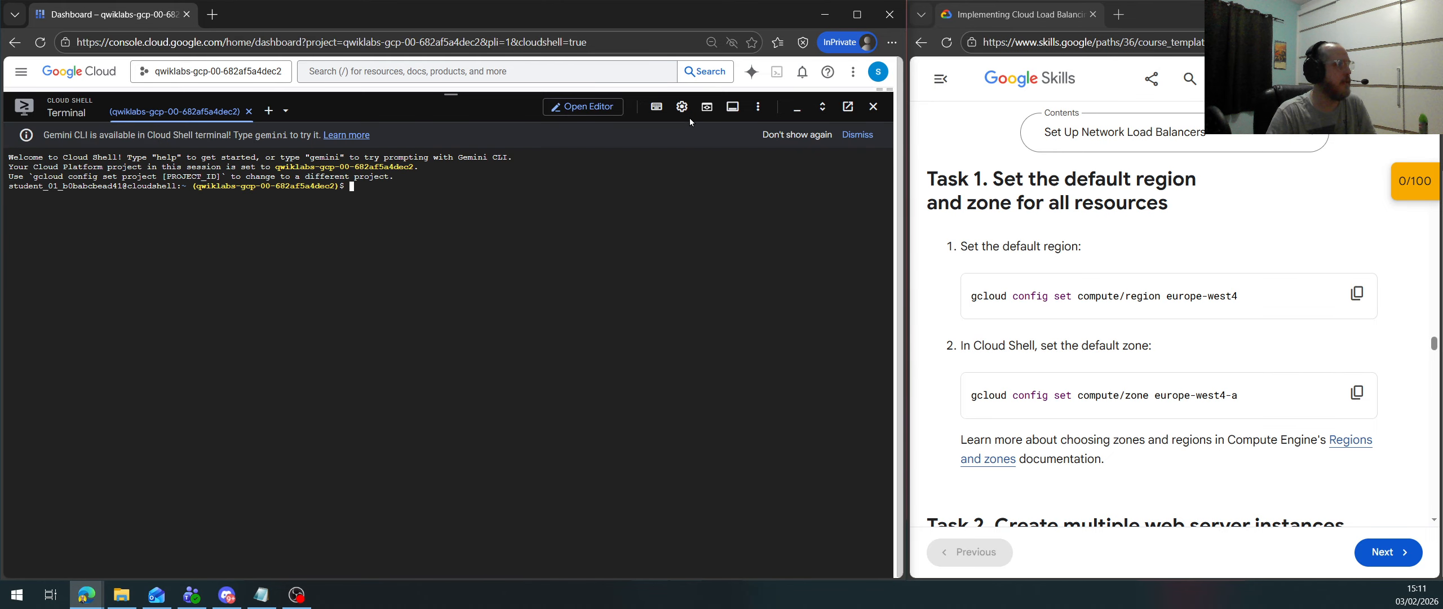
# Set the Cloud Shell terminal font to Monospace (Browser Default)
pyautogui.click(681, 106)
pyautogui.moveTo(570, 161)
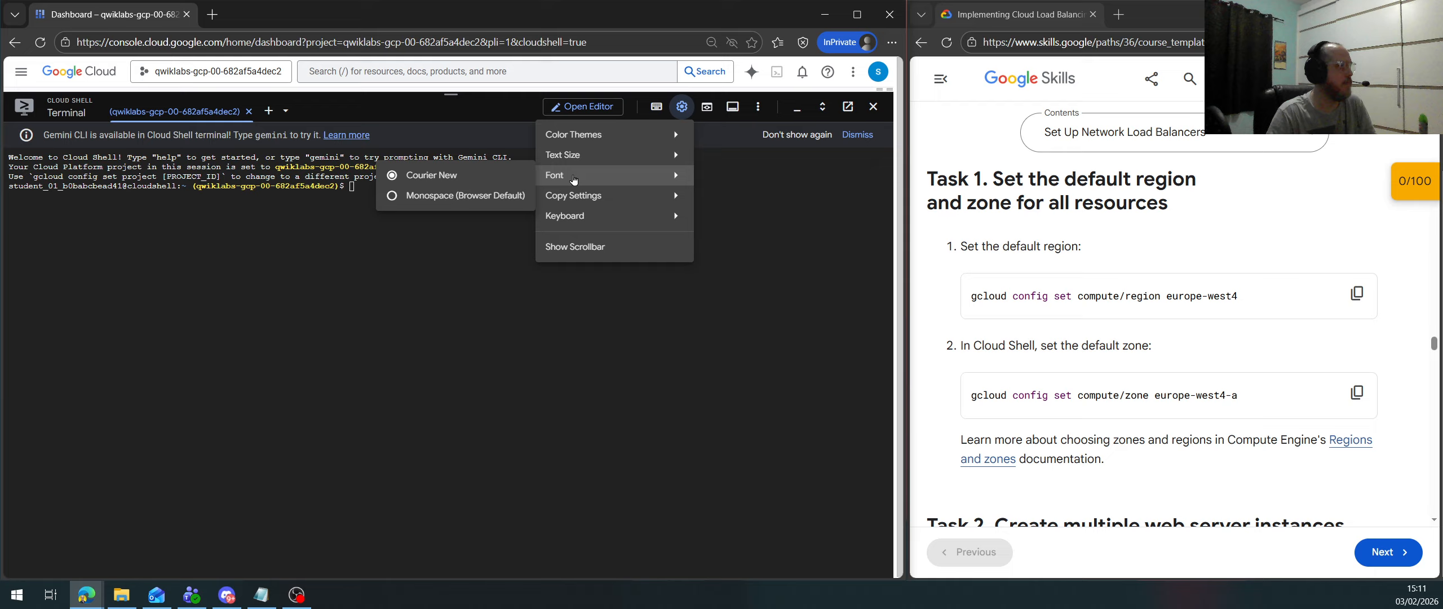
pyautogui.click(420, 195)
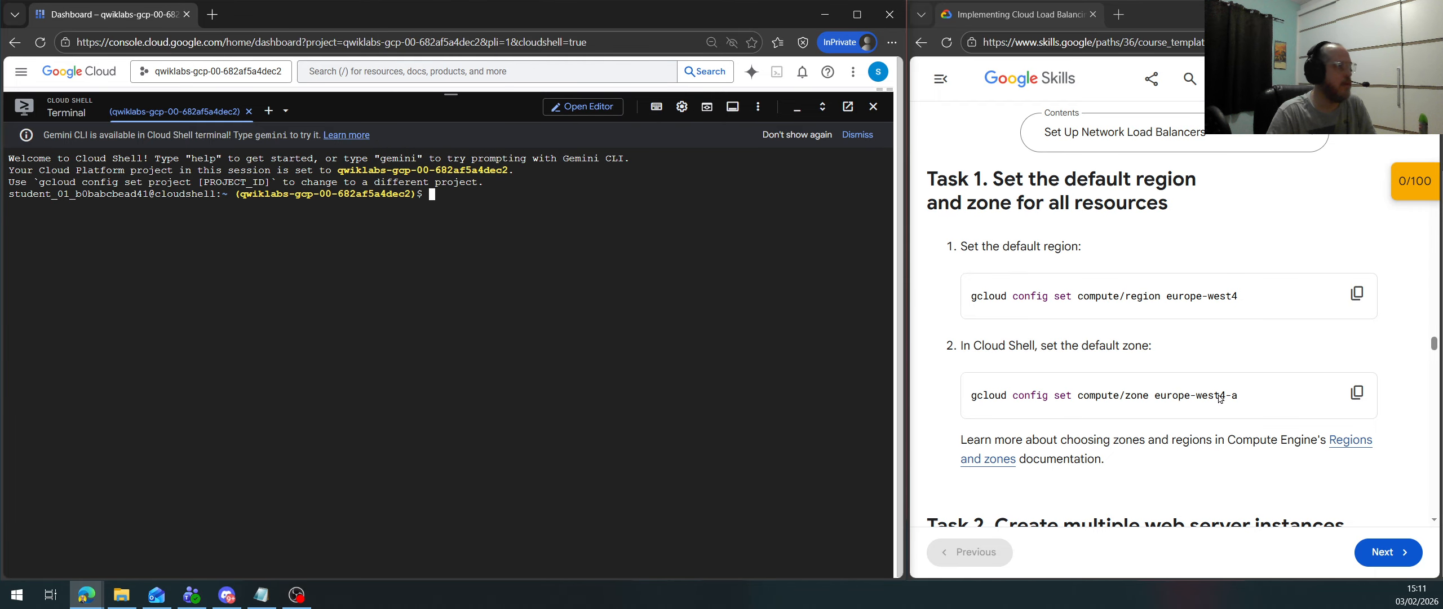
# Run the lab's command gcloud config set compute/region europe-west4 in Cloud Shell to set the default region
pyautogui.click(1356, 293)
pyautogui.click(645, 299)
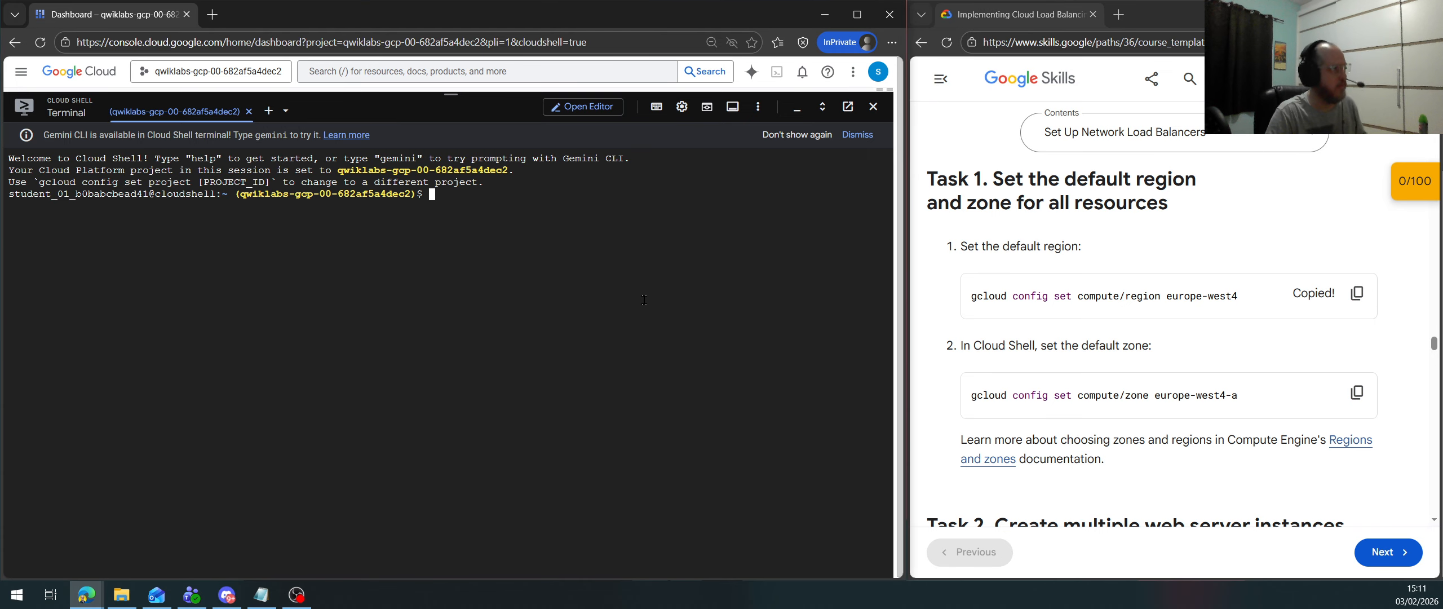
pyautogui.hotkey('ctrl', 'v')
pyautogui.press('Return')
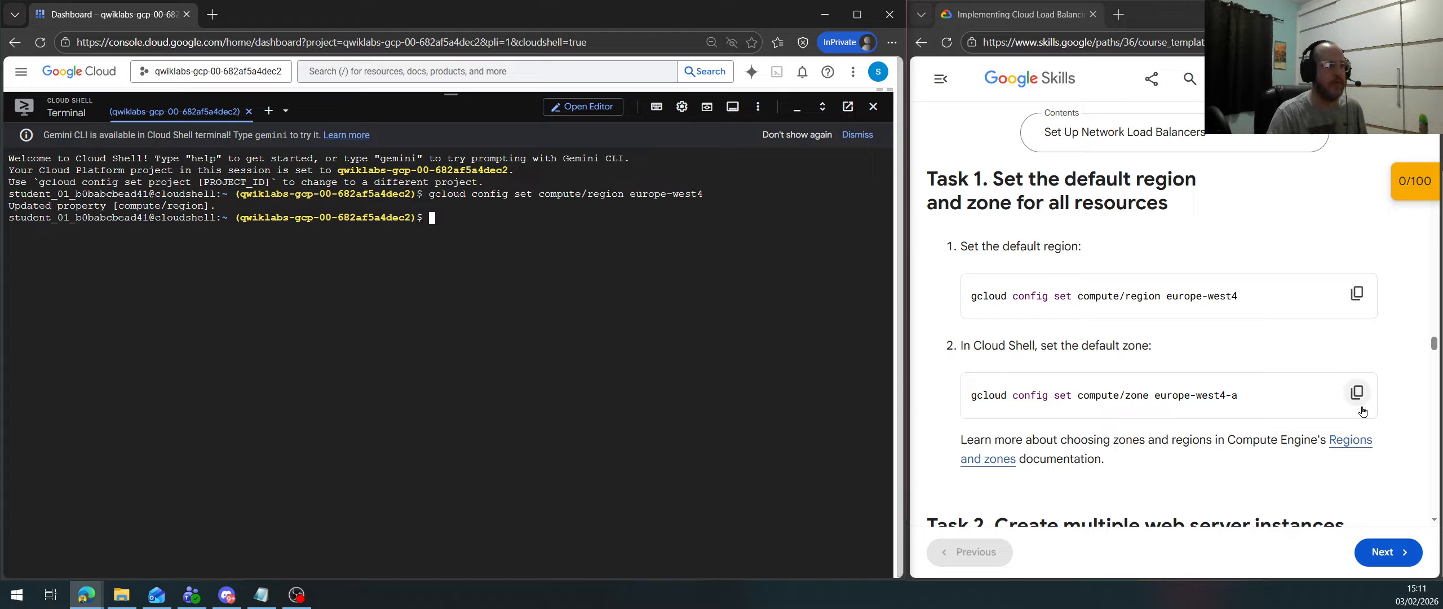
# Run the lab's command gcloud config set compute/zone europe-west4-a in Cloud Shell to set the default zone
pyautogui.click(1357, 392)
pyautogui.click(674, 402)
pyautogui.hotkey('ctrl', 'v')
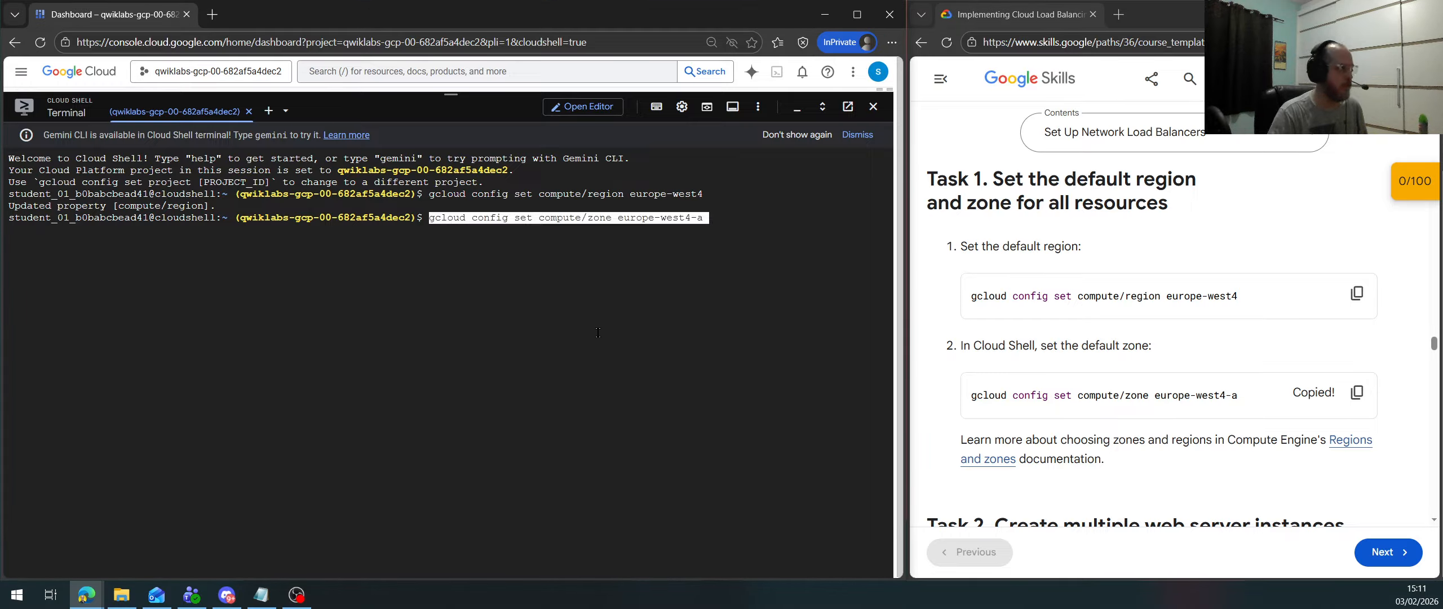
pyautogui.press('Return')
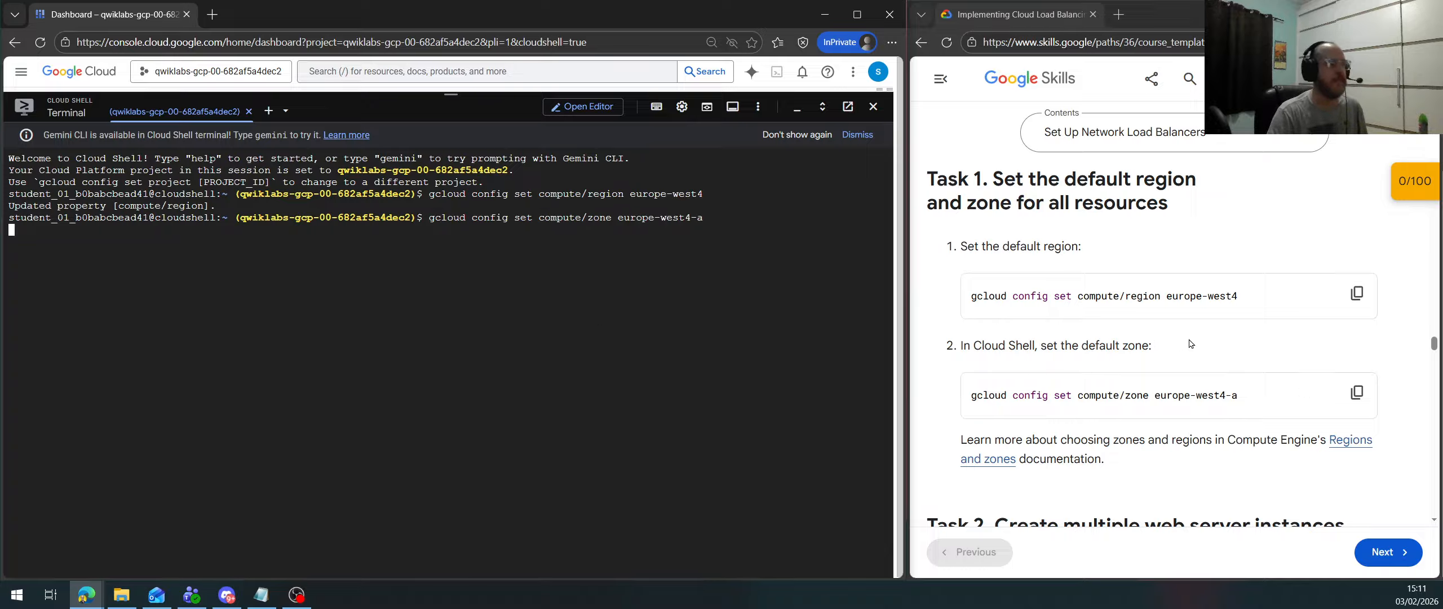
# Read through the lab's Task 2 instructions for creating the www1, www2 and www3 web servers and the firewall rule
pyautogui.scroll(-5, 1223, 378)
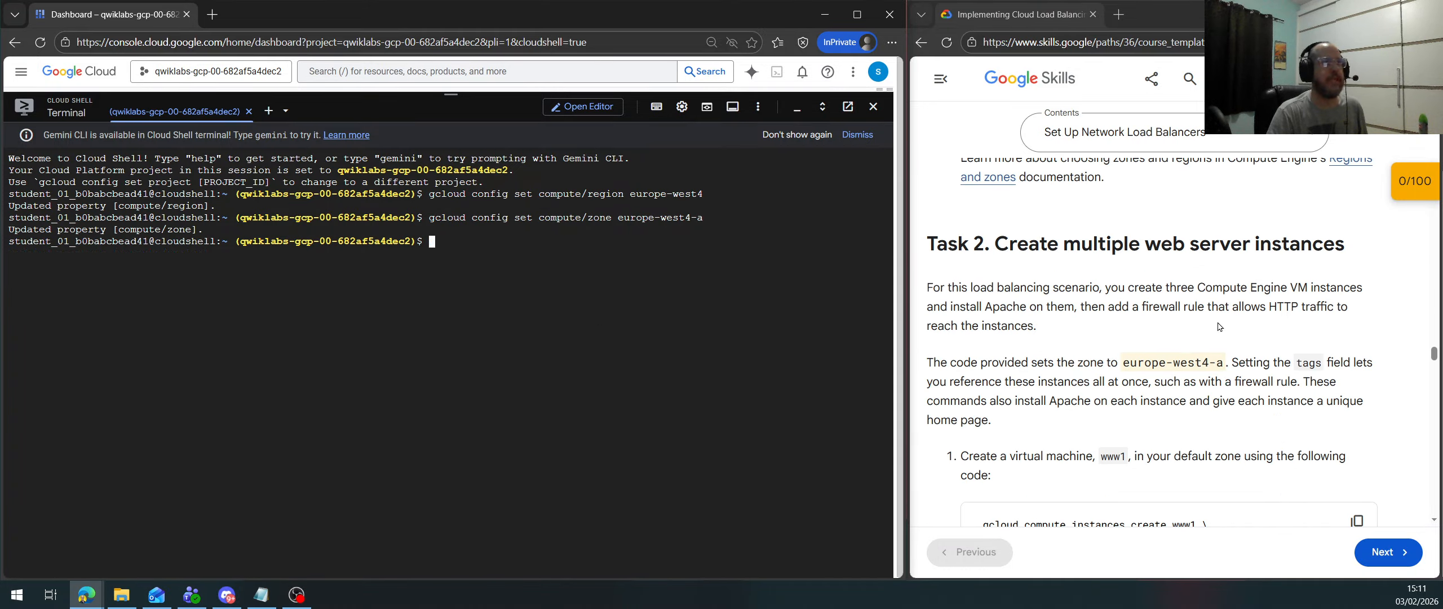
pyautogui.scroll(-1, 1208, 316)
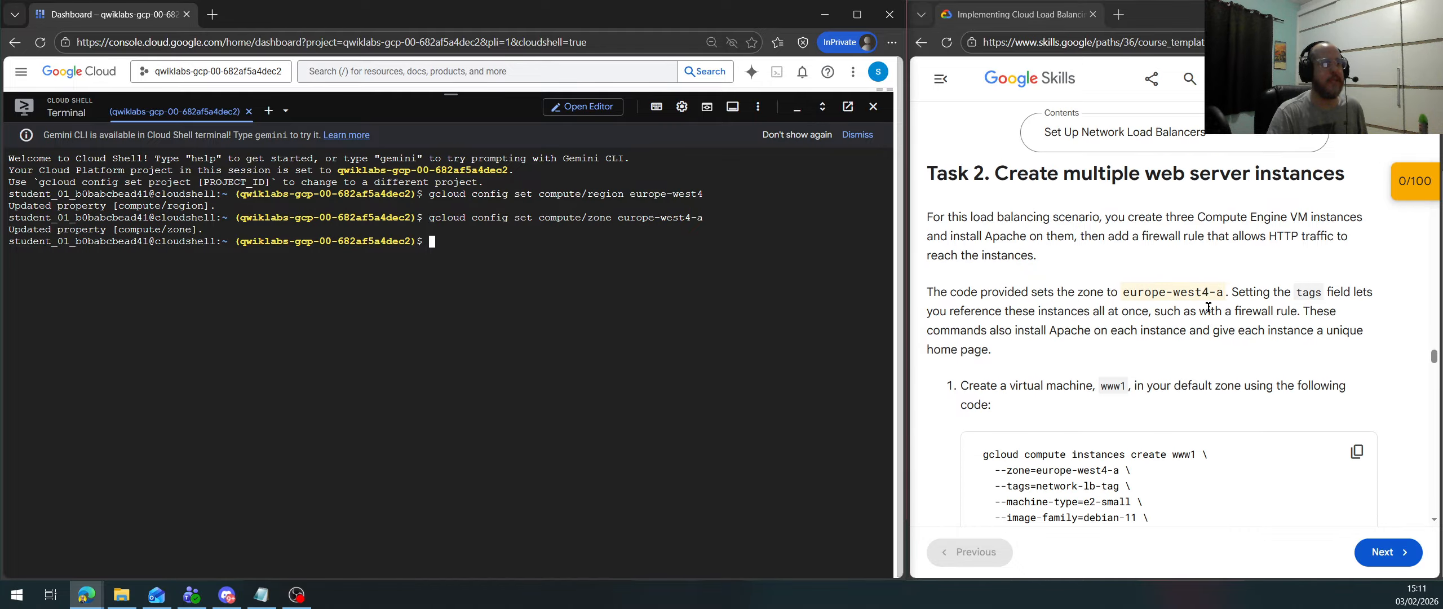
pyautogui.scroll(-2, 1208, 307)
pyautogui.scroll(-1, 986, 328)
pyautogui.scroll(1, 995, 332)
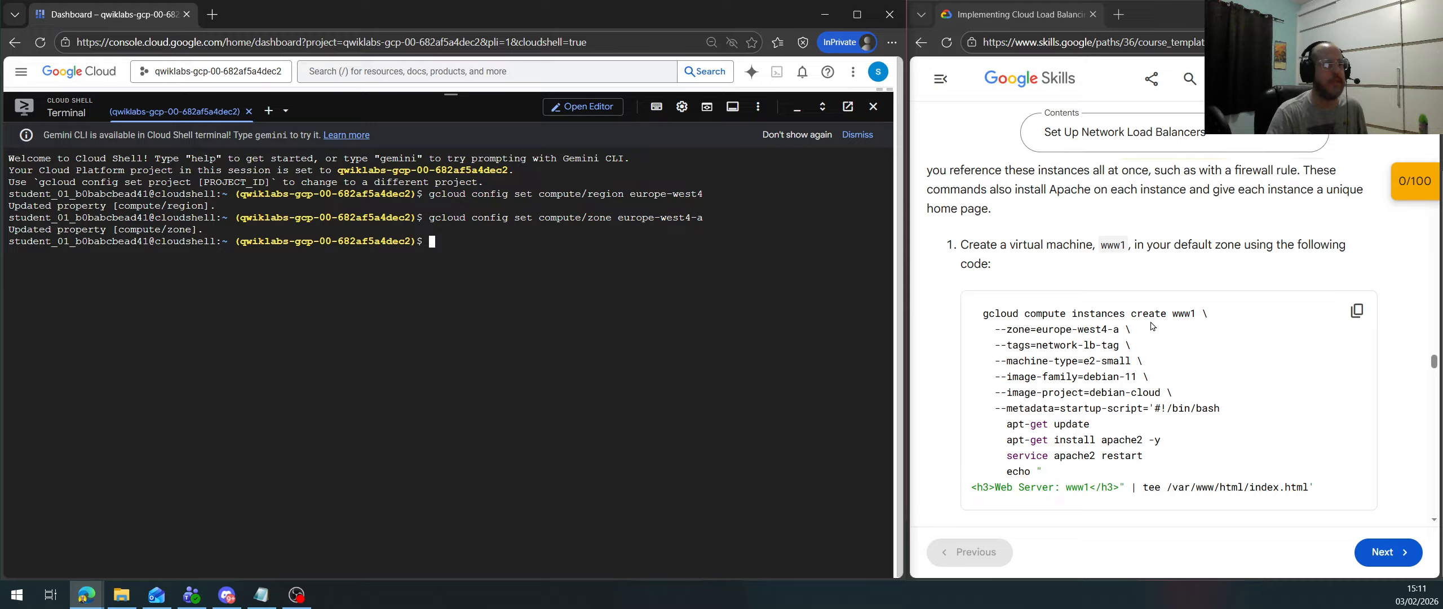
pyautogui.scroll(-4, 1152, 326)
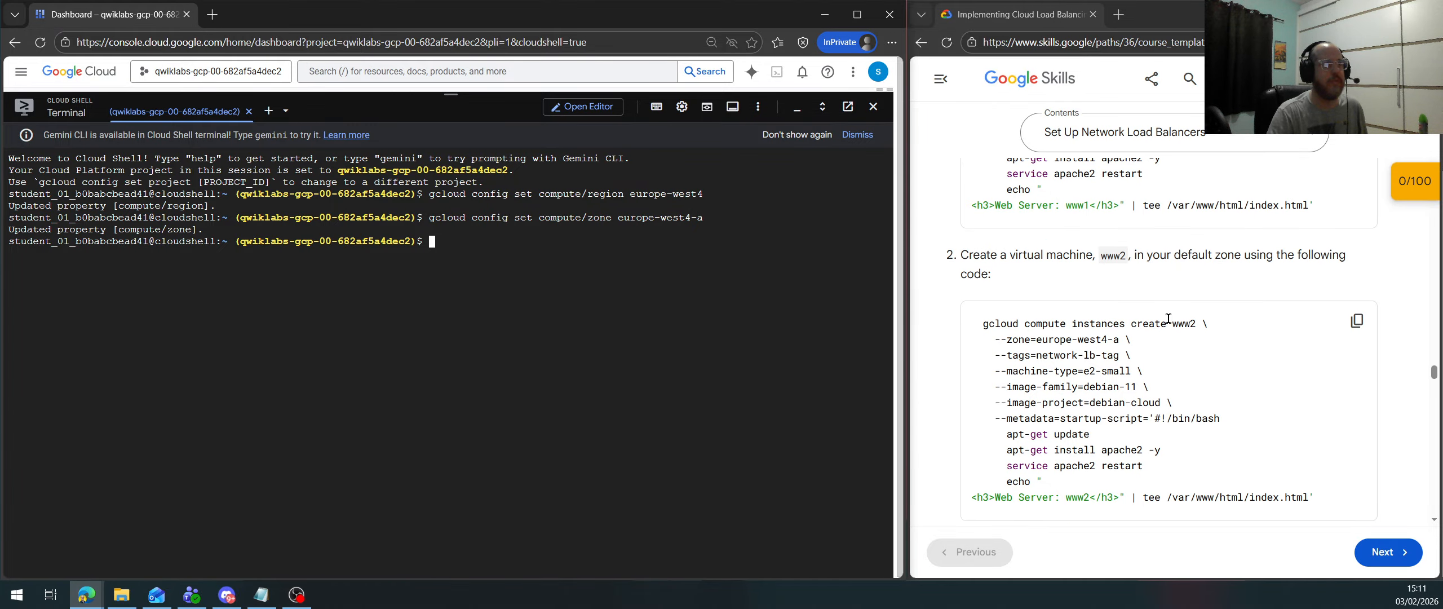
pyautogui.doubleClick(1168, 319)
pyautogui.scroll(-5, 1178, 282)
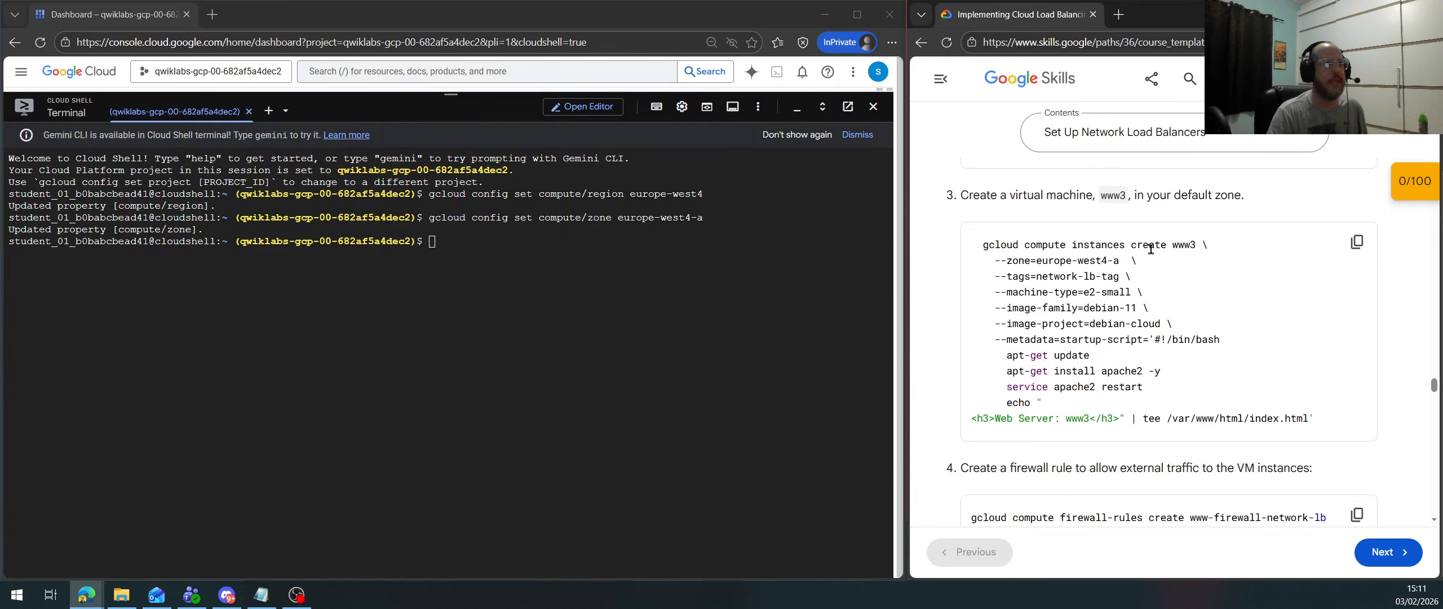
pyautogui.moveTo(1150, 248); pyautogui.dragTo(1208, 246)
pyautogui.scroll(-4, 1166, 394)
pyautogui.scroll(4, 1166, 489)
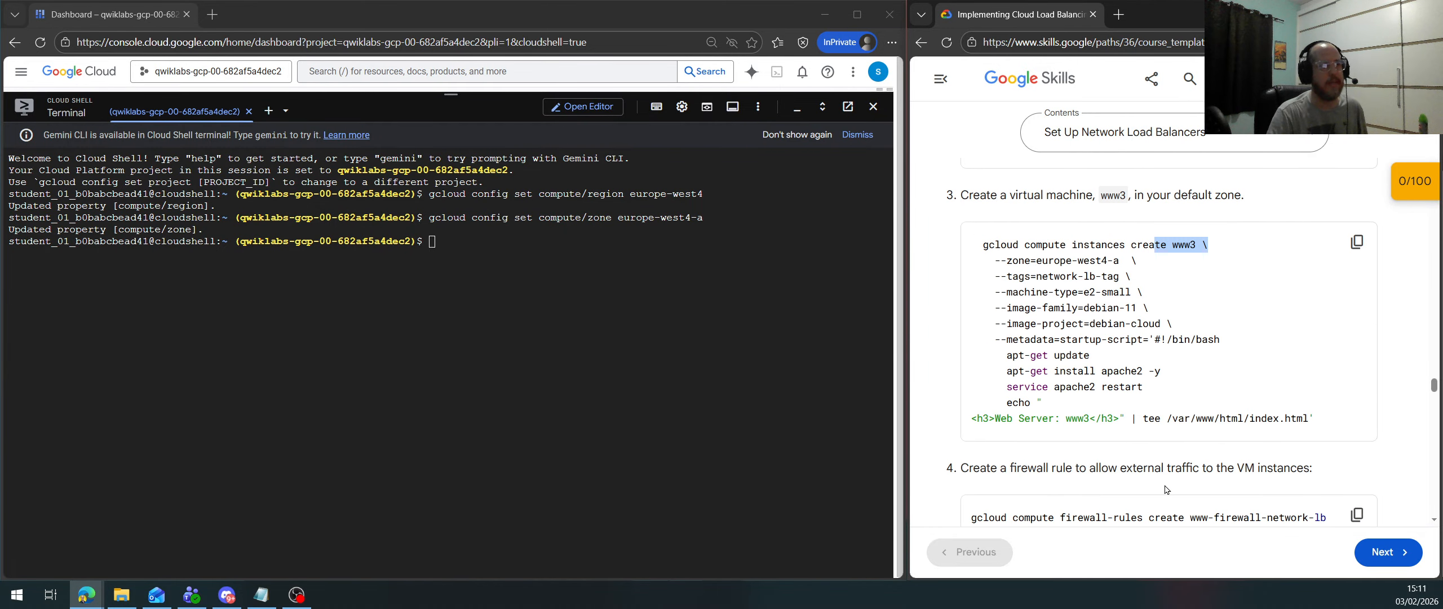
pyautogui.scroll(8, 1165, 489)
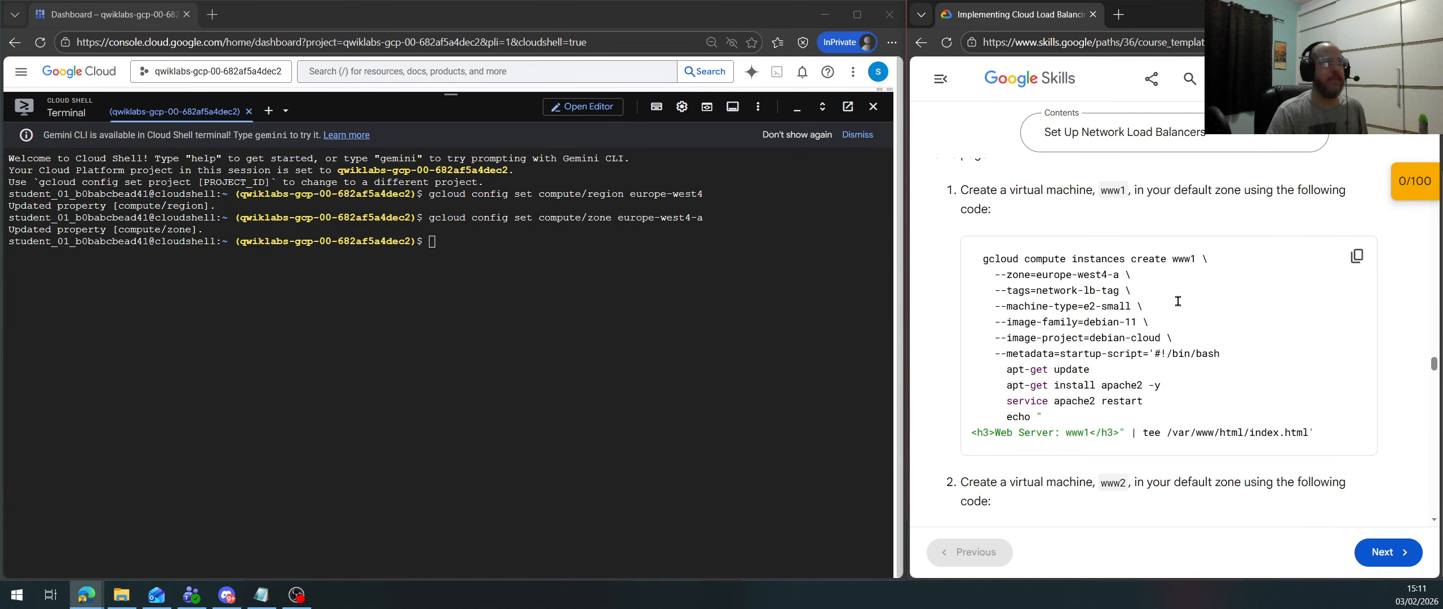
pyautogui.scroll(-1, 1178, 301)
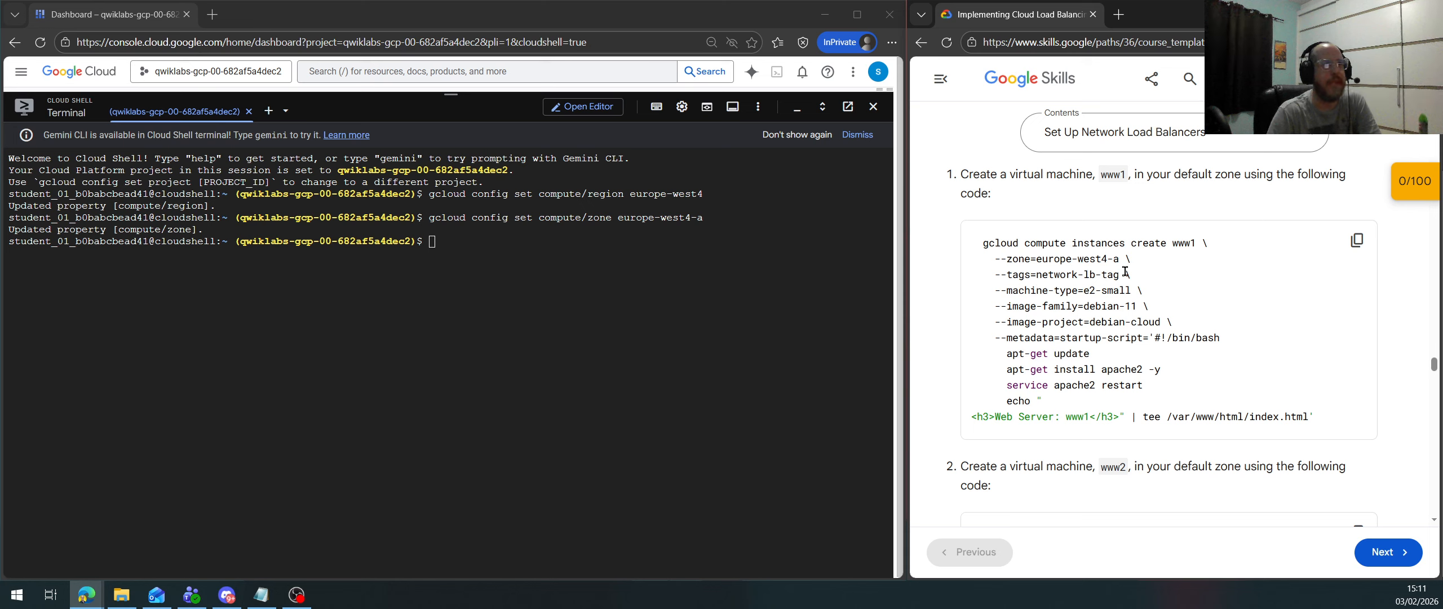
# Examine the www1 creation command's zone, network tag, machine type and Debian image options in the lab instructions
pyautogui.moveTo(1125, 272); pyautogui.dragTo(1003, 242)
pyautogui.click(1050, 333)
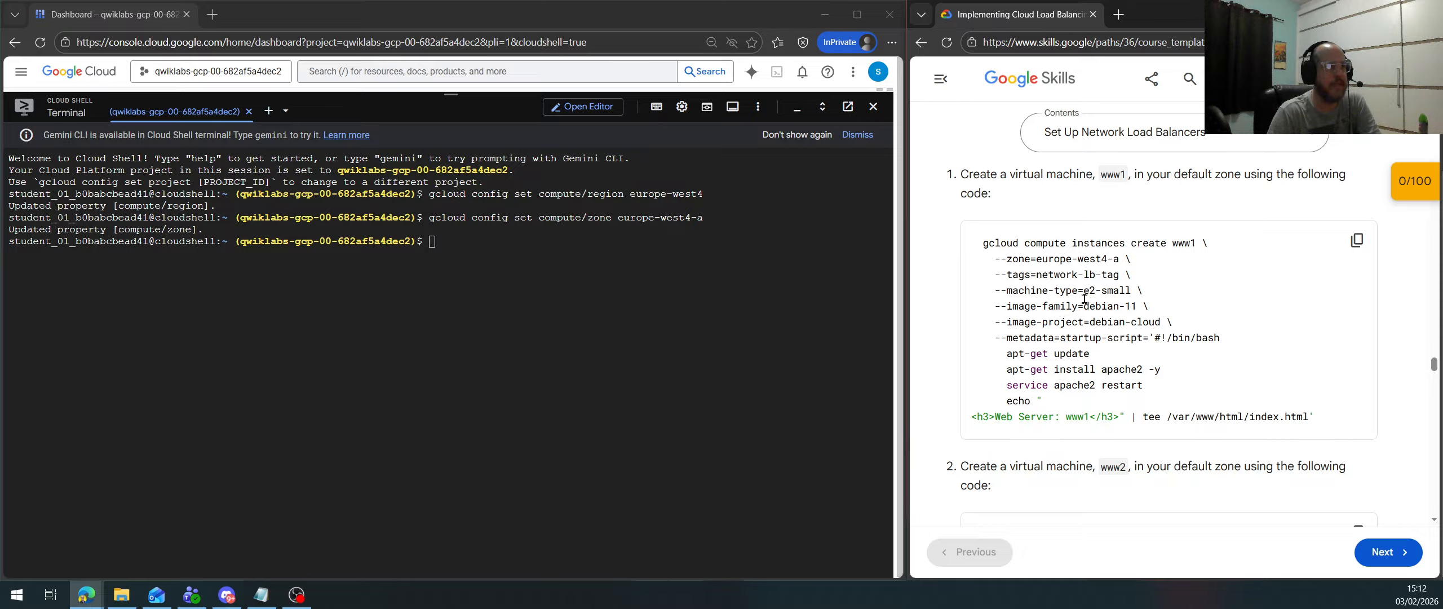
pyautogui.moveTo(1129, 289); pyautogui.dragTo(965, 169)
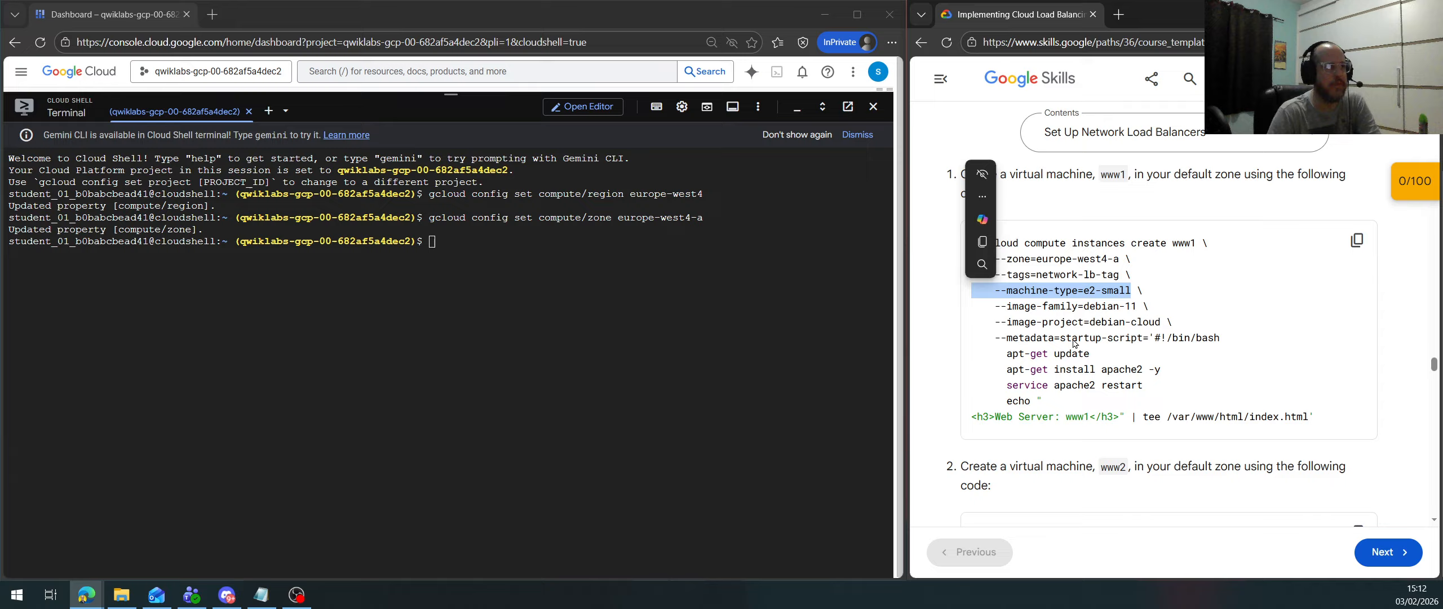
pyautogui.click(1074, 338)
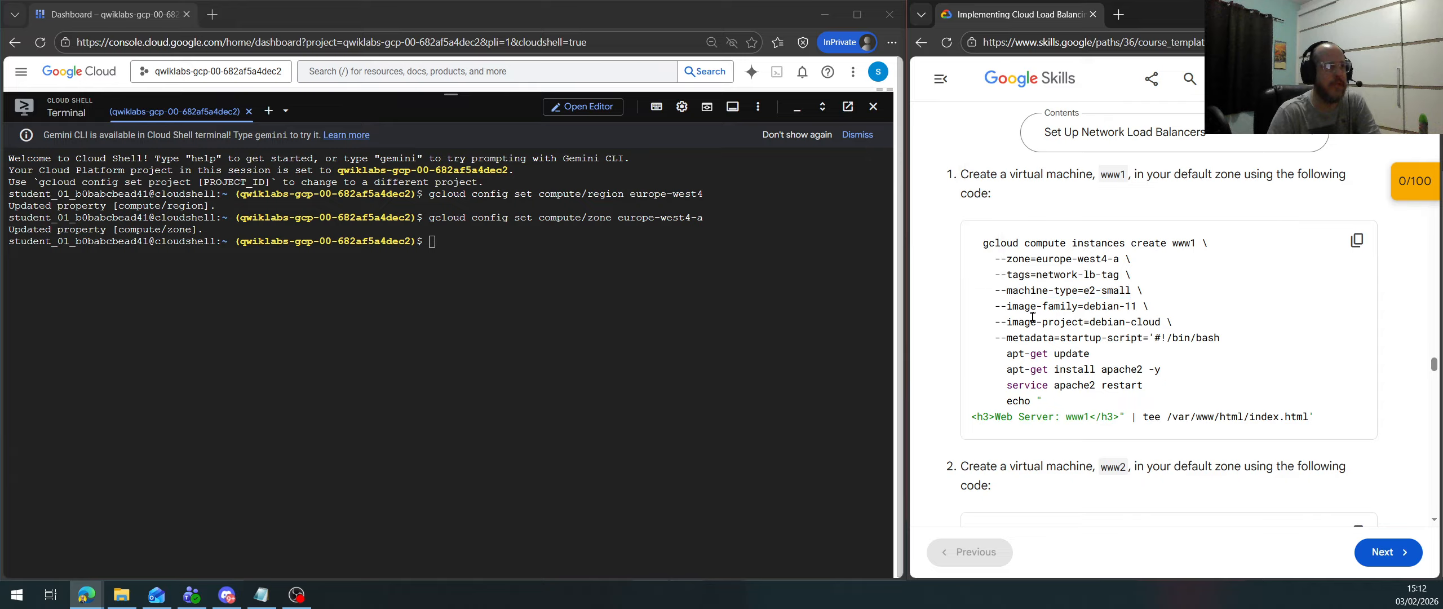
pyautogui.doubleClick(1081, 306)
pyautogui.click(1132, 368)
pyautogui.moveTo(1091, 323); pyautogui.dragTo(1099, 323)
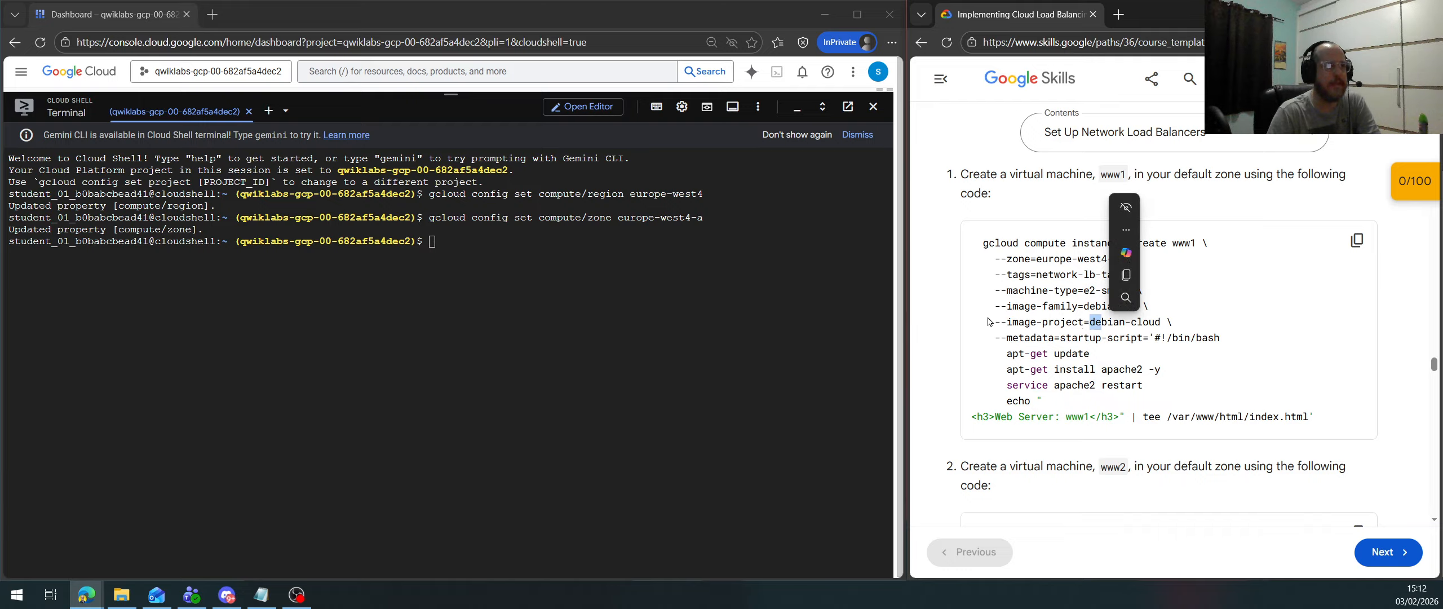
pyautogui.moveTo(991, 312); pyautogui.dragTo(1136, 308)
pyautogui.click(1190, 377)
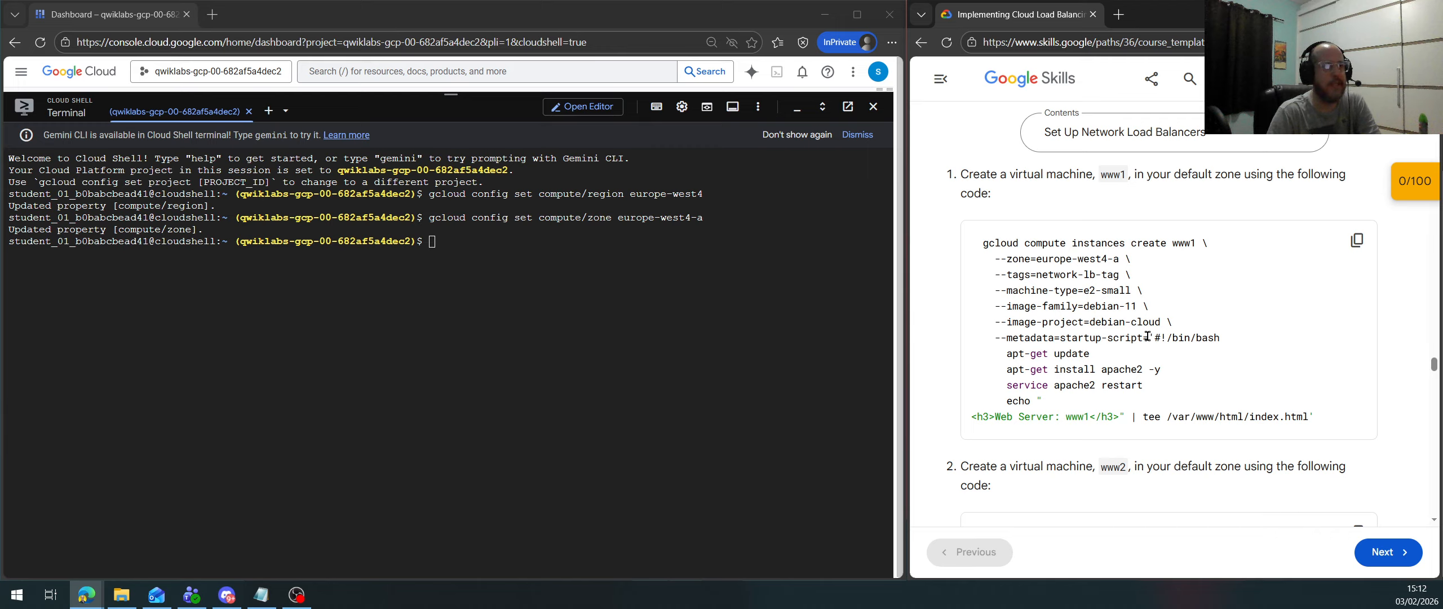
# Examine the startup script in the www1 command, including the Apache installation and restart and the home page written to index.html
pyautogui.moveTo(1150, 337); pyautogui.dragTo(1327, 425)
pyautogui.click(1125, 385)
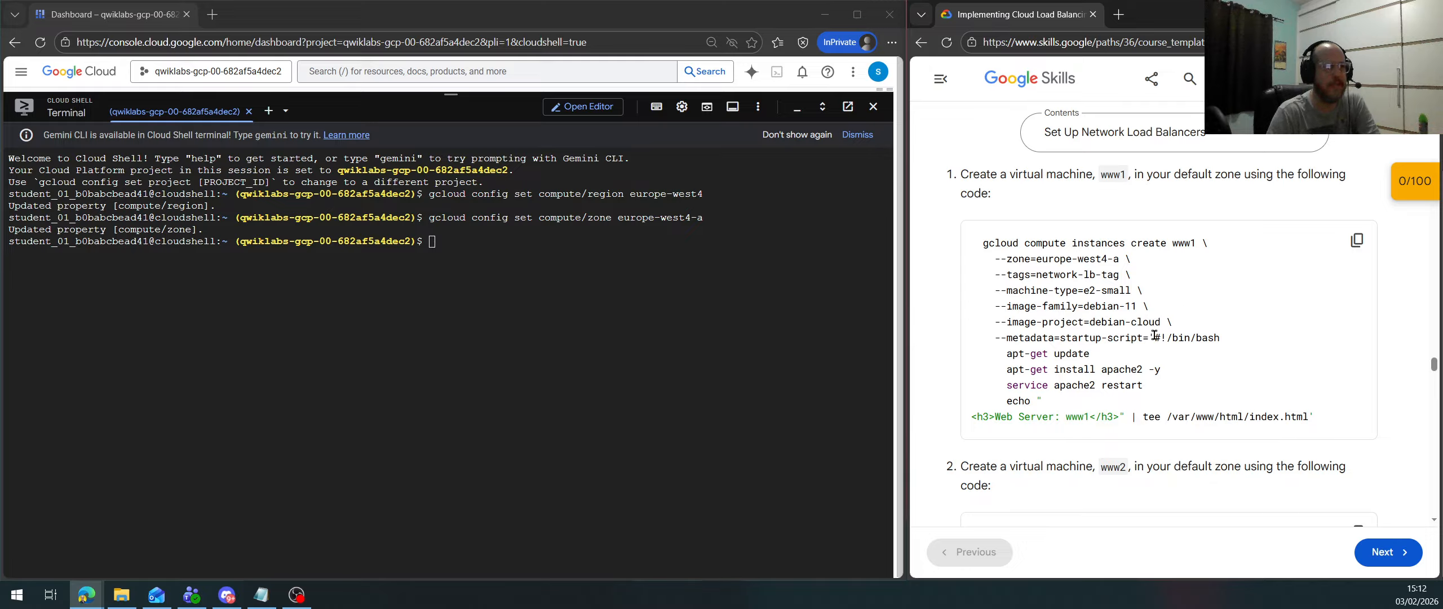
pyautogui.moveTo(1150, 337); pyautogui.dragTo(1313, 420)
pyautogui.click(1164, 453)
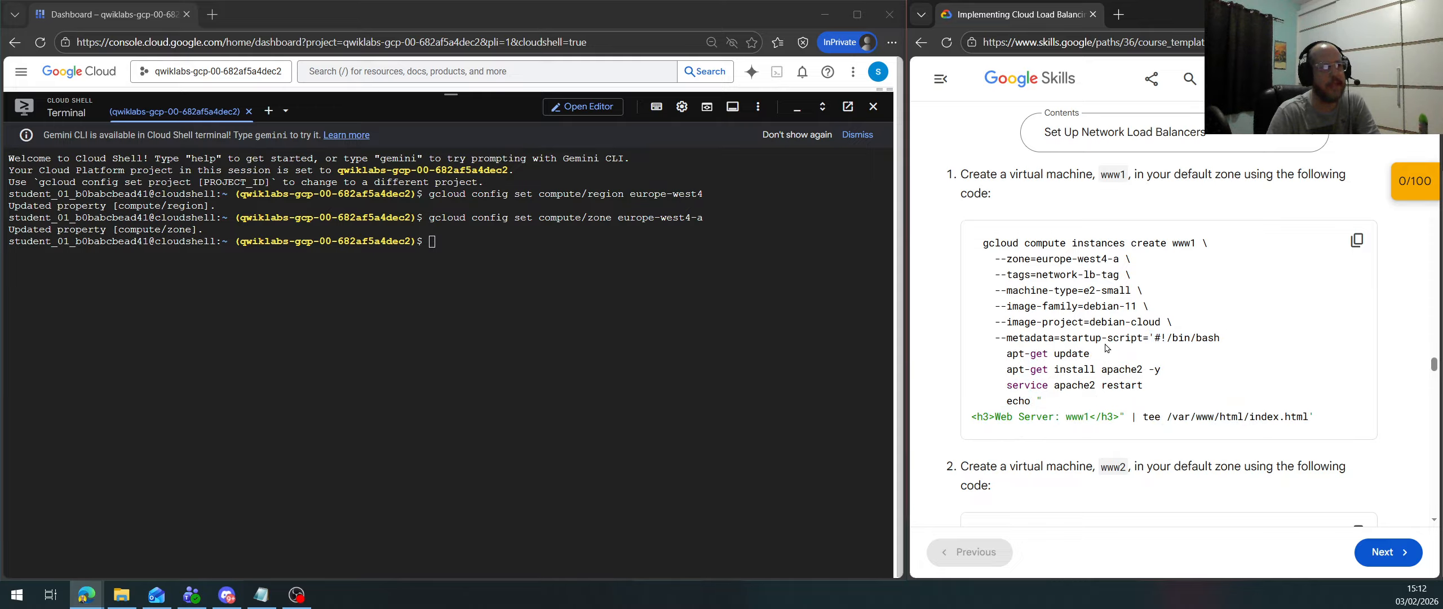
pyautogui.moveTo(1053, 386); pyautogui.dragTo(1106, 386)
pyautogui.click(1085, 400)
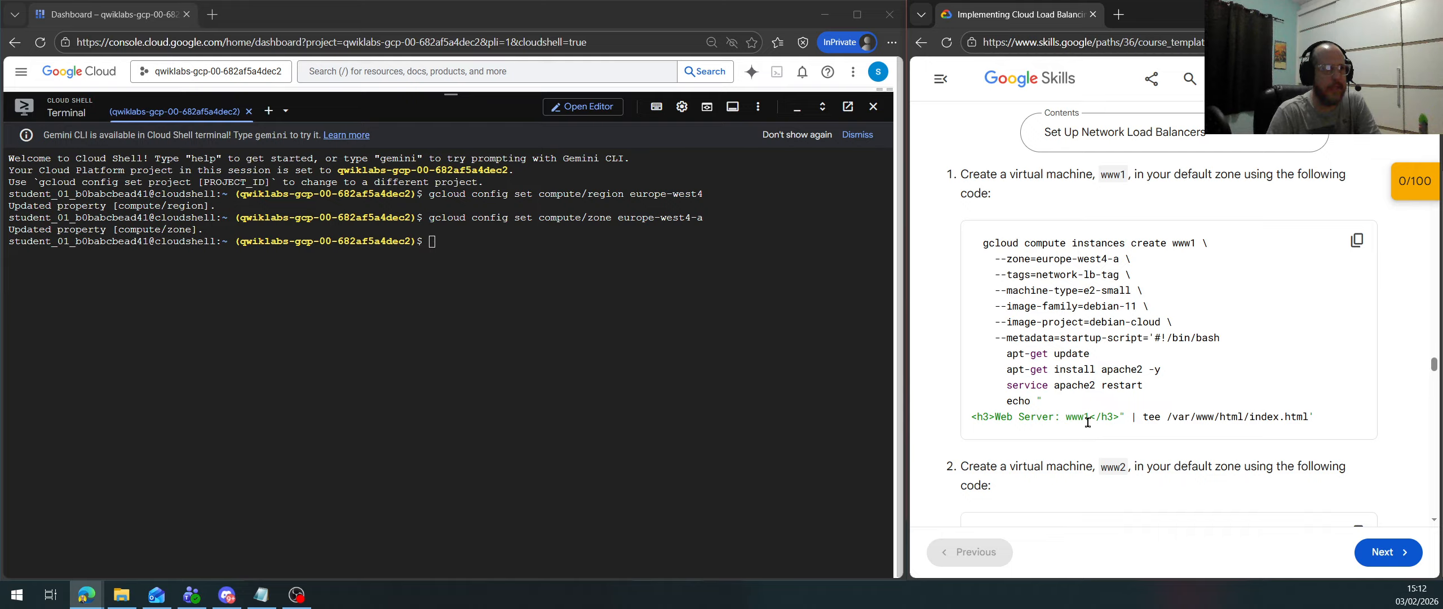
pyautogui.moveTo(1089, 417); pyautogui.dragTo(995, 417)
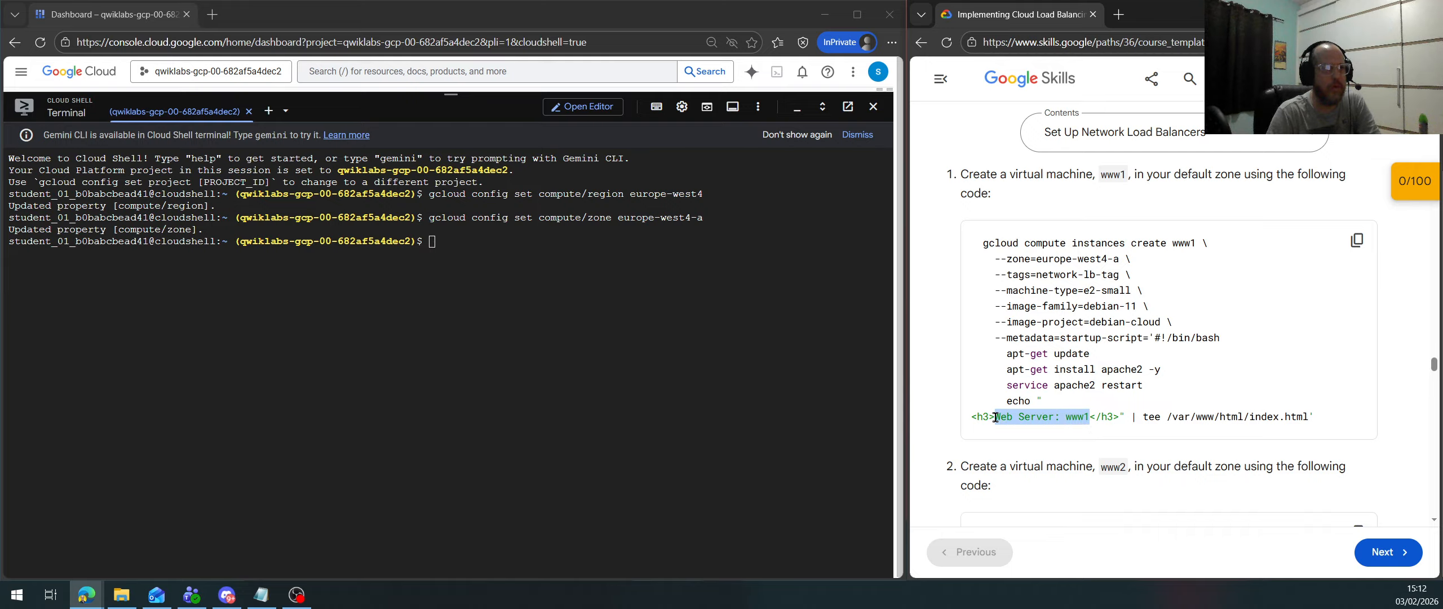
pyautogui.click(1104, 430)
pyautogui.moveTo(967, 424); pyautogui.dragTo(1036, 433)
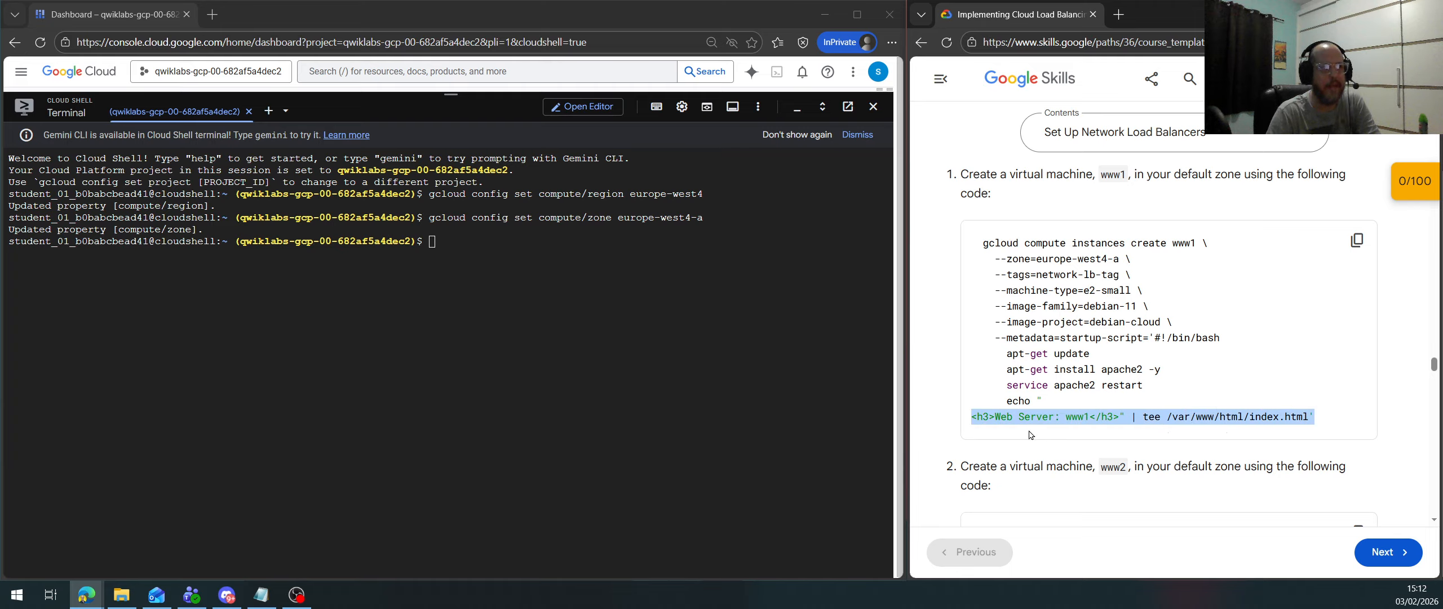
pyautogui.click(1010, 433)
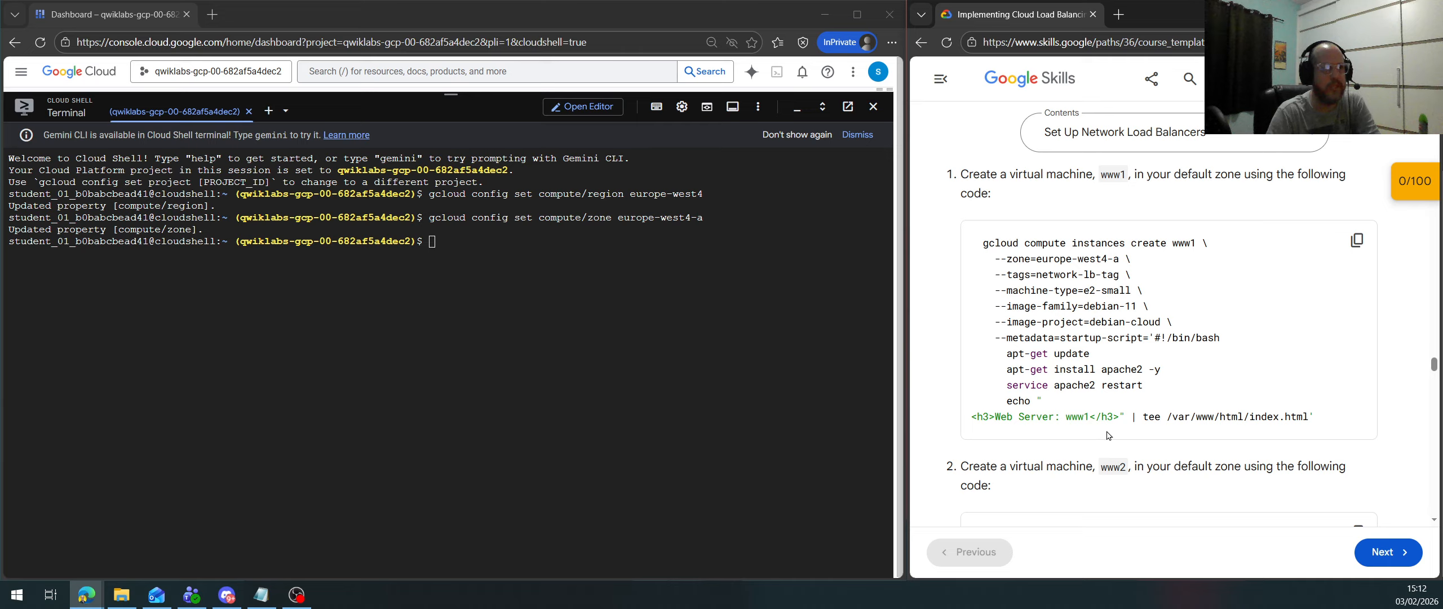
pyautogui.moveTo(1309, 416); pyautogui.dragTo(1138, 417)
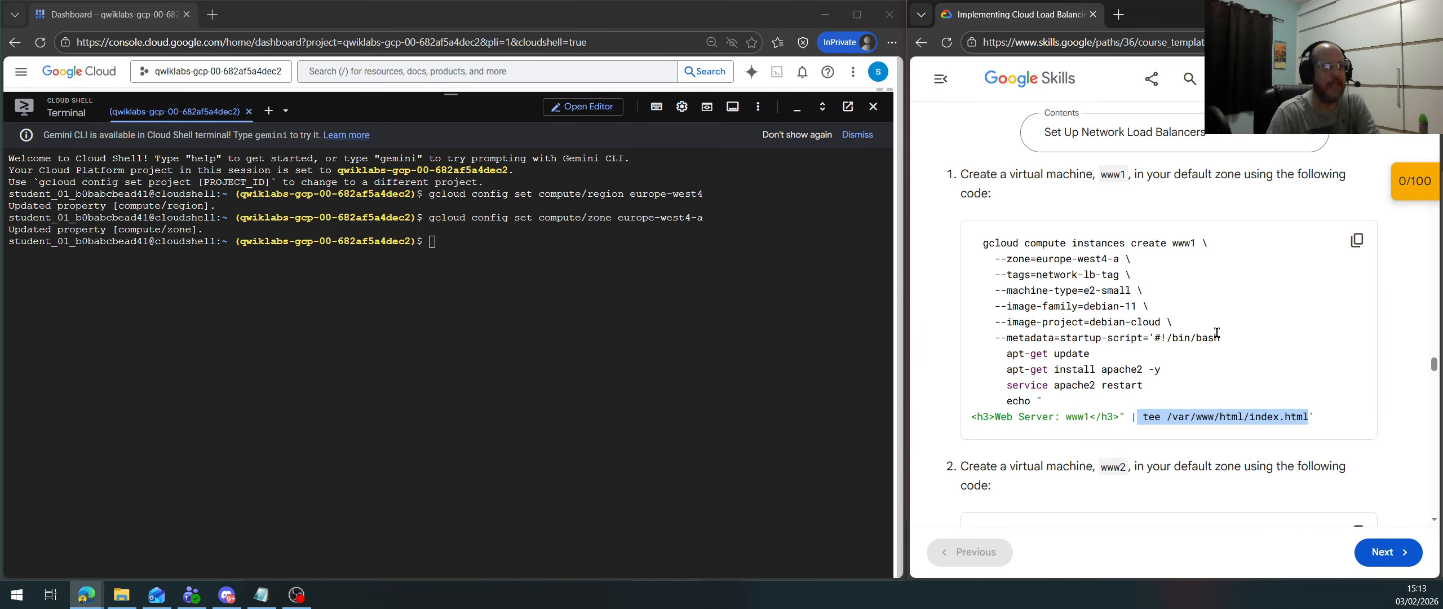
pyautogui.scroll(4, 1218, 334)
pyautogui.scroll(-3, 1218, 333)
pyautogui.scroll(-1, 1185, 314)
pyautogui.scroll(3, 1185, 319)
pyautogui.scroll(-2, 1185, 262)
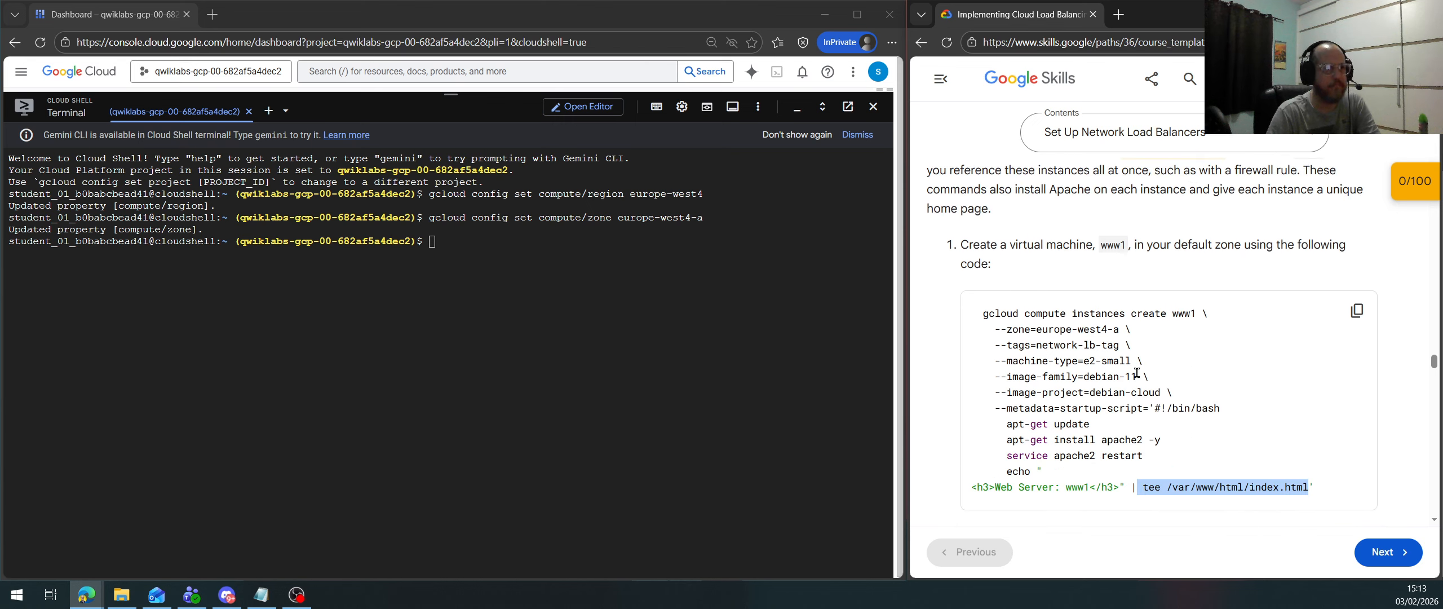
pyautogui.scroll(-1, 1137, 372)
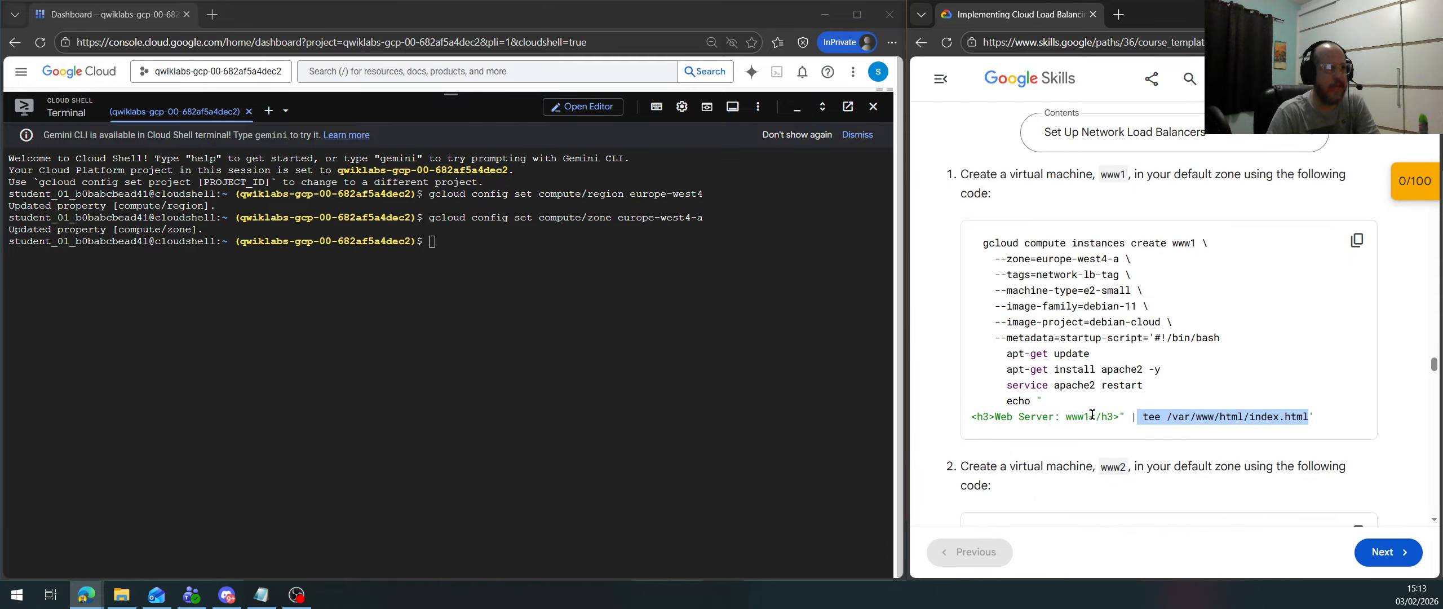
pyautogui.moveTo(1090, 414); pyautogui.dragTo(985, 415)
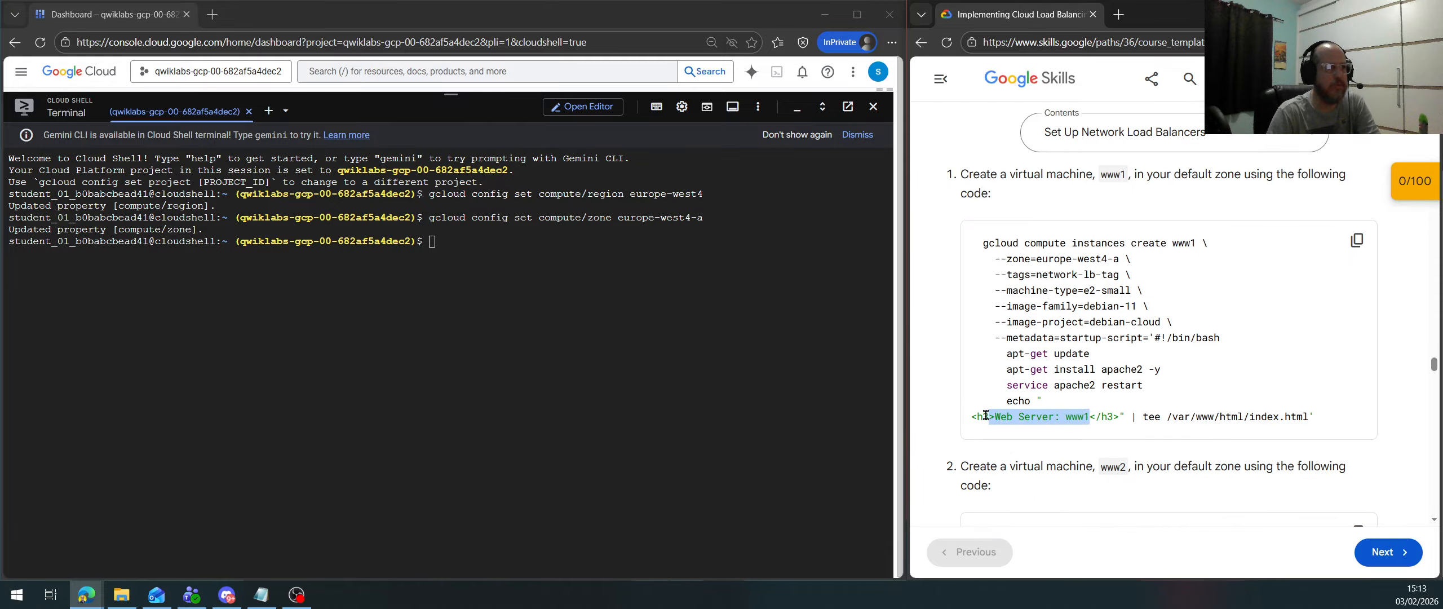
# Compare the www2 and www3 creation commands, and check the firewall rule's target tag and allowed port against the instances' network tag
pyautogui.scroll(-4, 1059, 439)
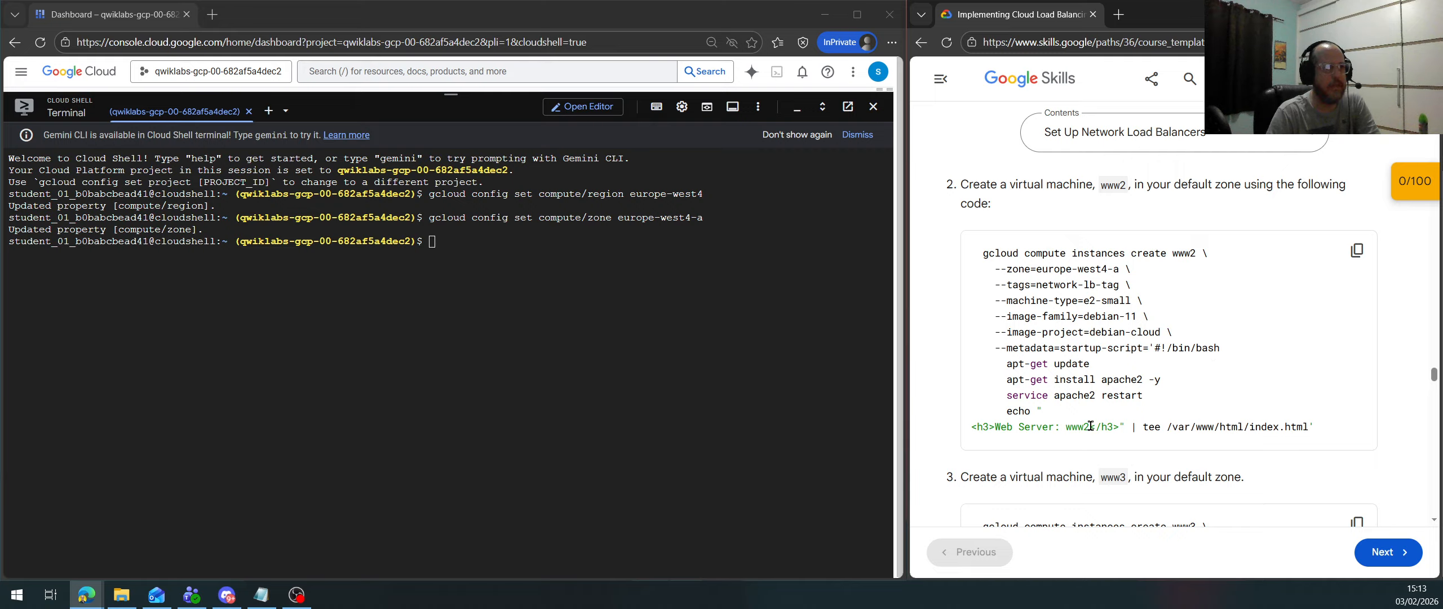
pyautogui.moveTo(1091, 426); pyautogui.dragTo(996, 426)
pyautogui.rightClick(997, 427)
pyautogui.moveTo(1147, 253); pyautogui.dragTo(1211, 254)
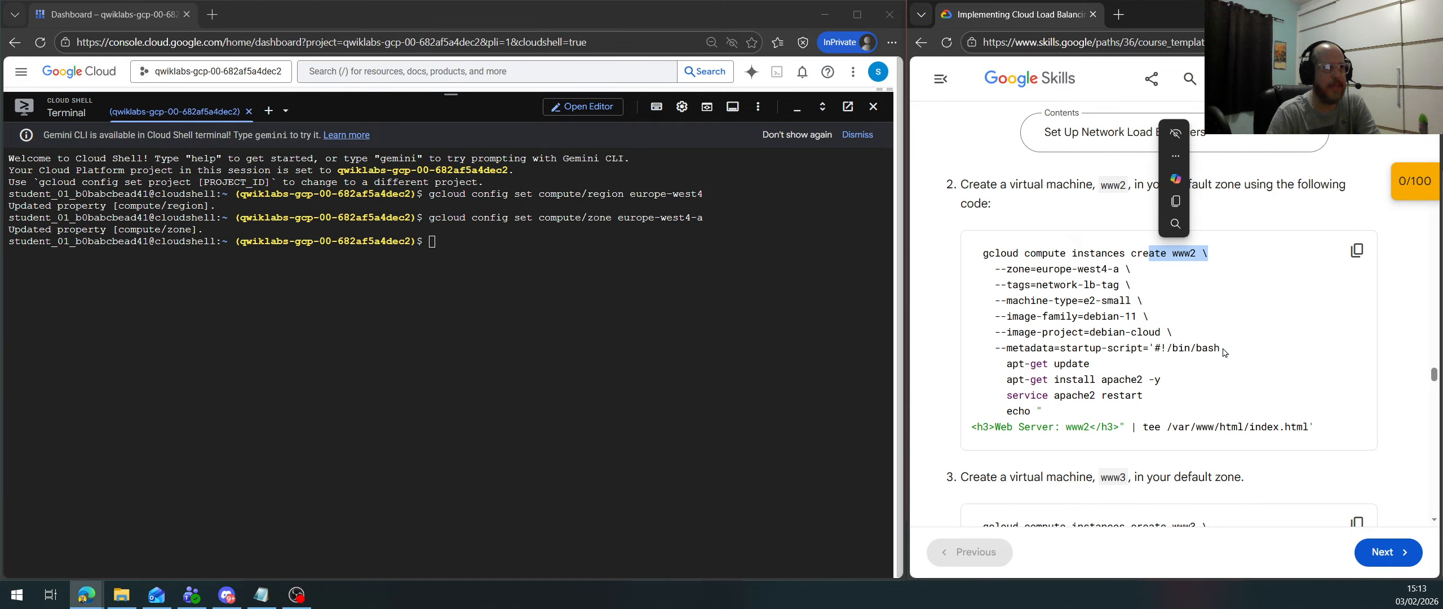
pyautogui.scroll(-3, 1225, 360)
pyautogui.scroll(-2, 1134, 458)
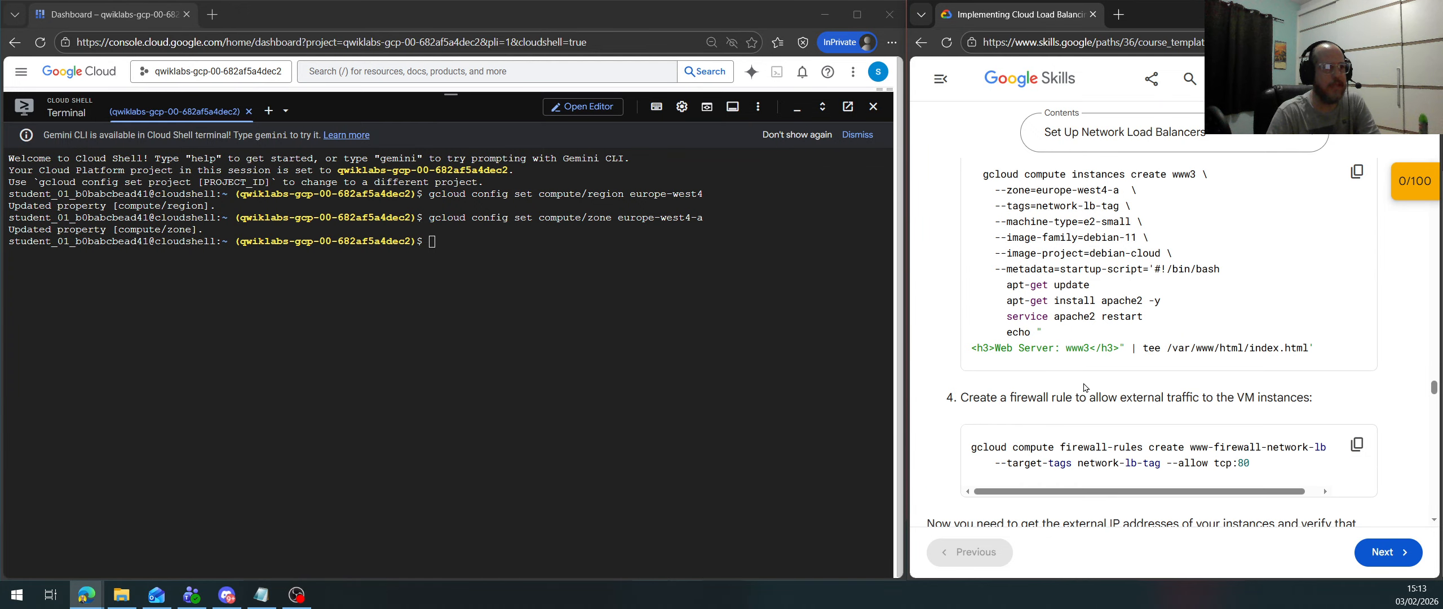
pyautogui.moveTo(1092, 342); pyautogui.dragTo(989, 347)
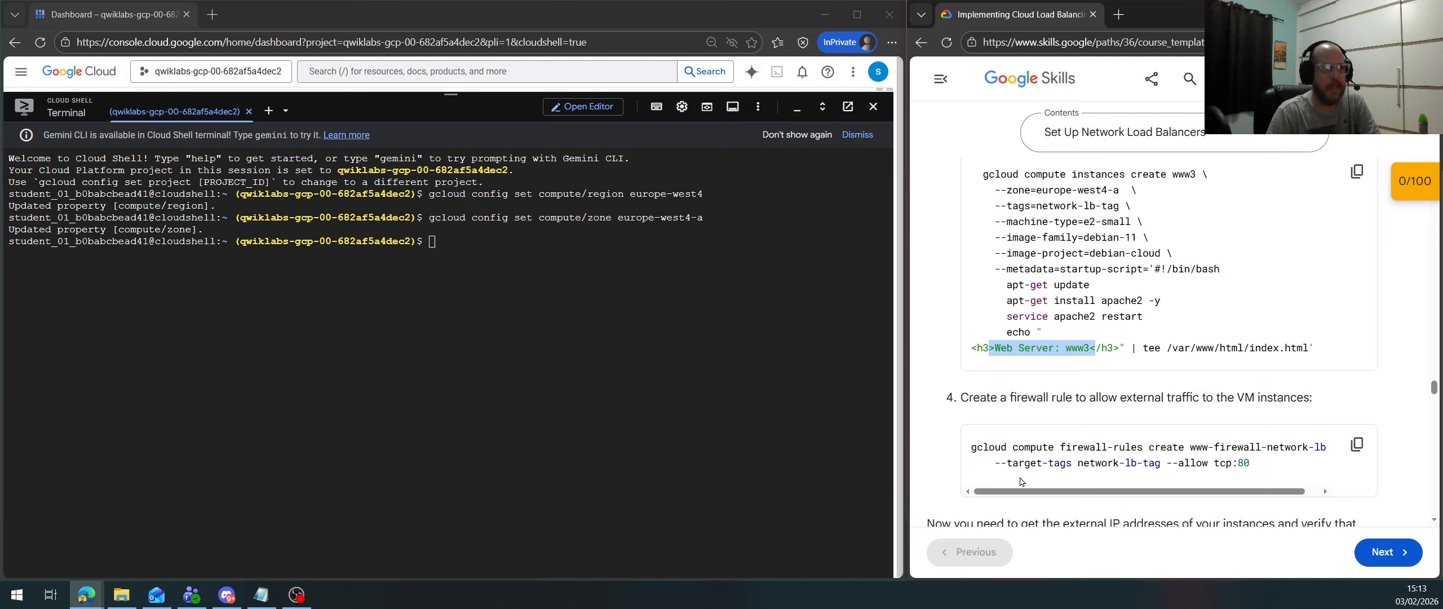
pyautogui.moveTo(1077, 462); pyautogui.dragTo(983, 463)
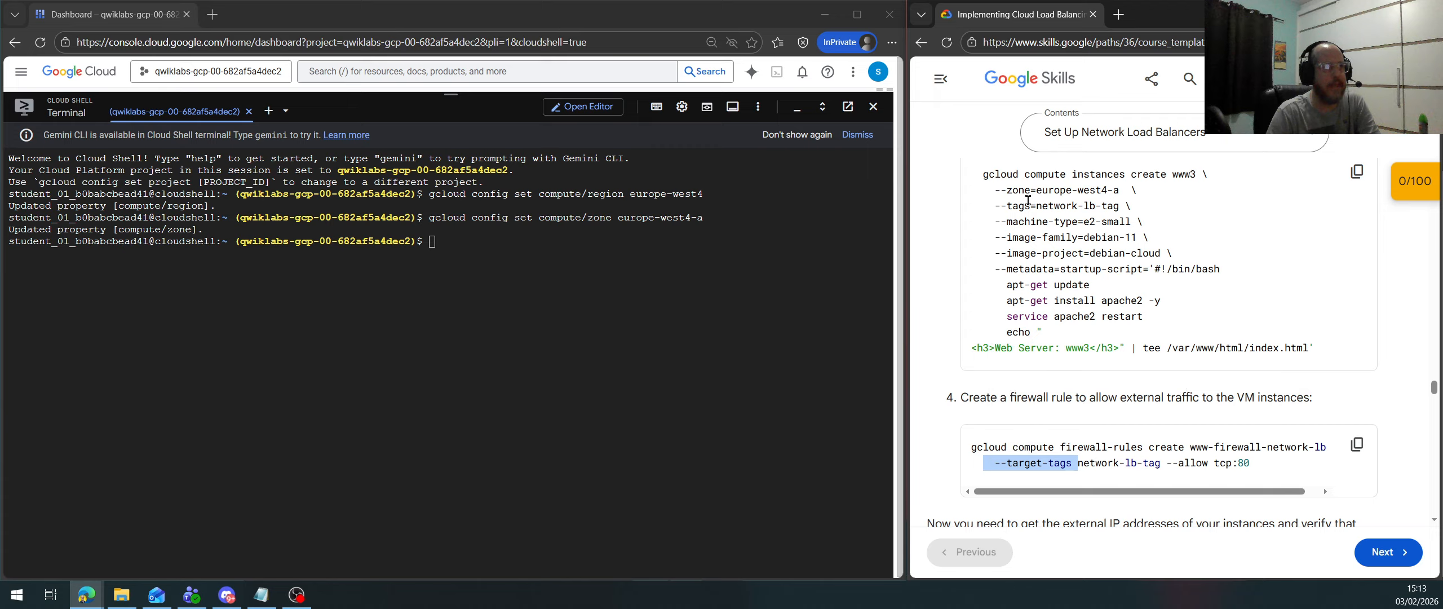
pyautogui.moveTo(1037, 207); pyautogui.dragTo(1125, 206)
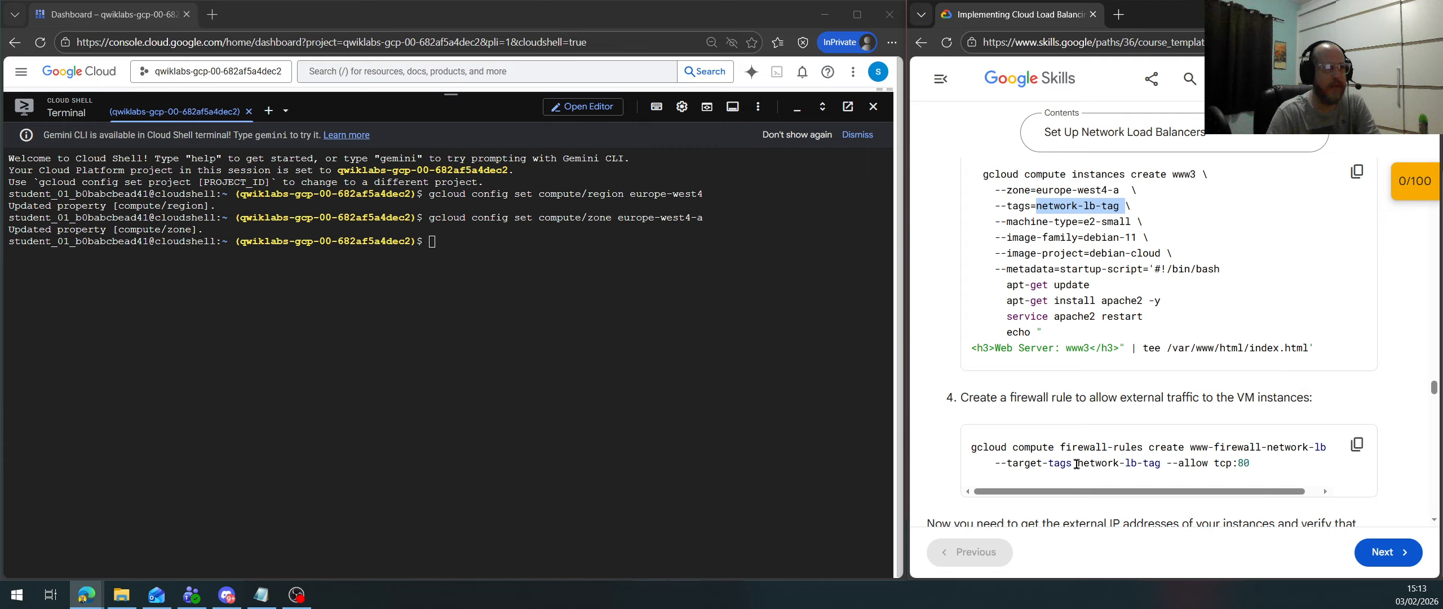
pyautogui.moveTo(1076, 463); pyautogui.dragTo(1159, 463)
pyautogui.moveTo(1249, 470); pyautogui.dragTo(1207, 463)
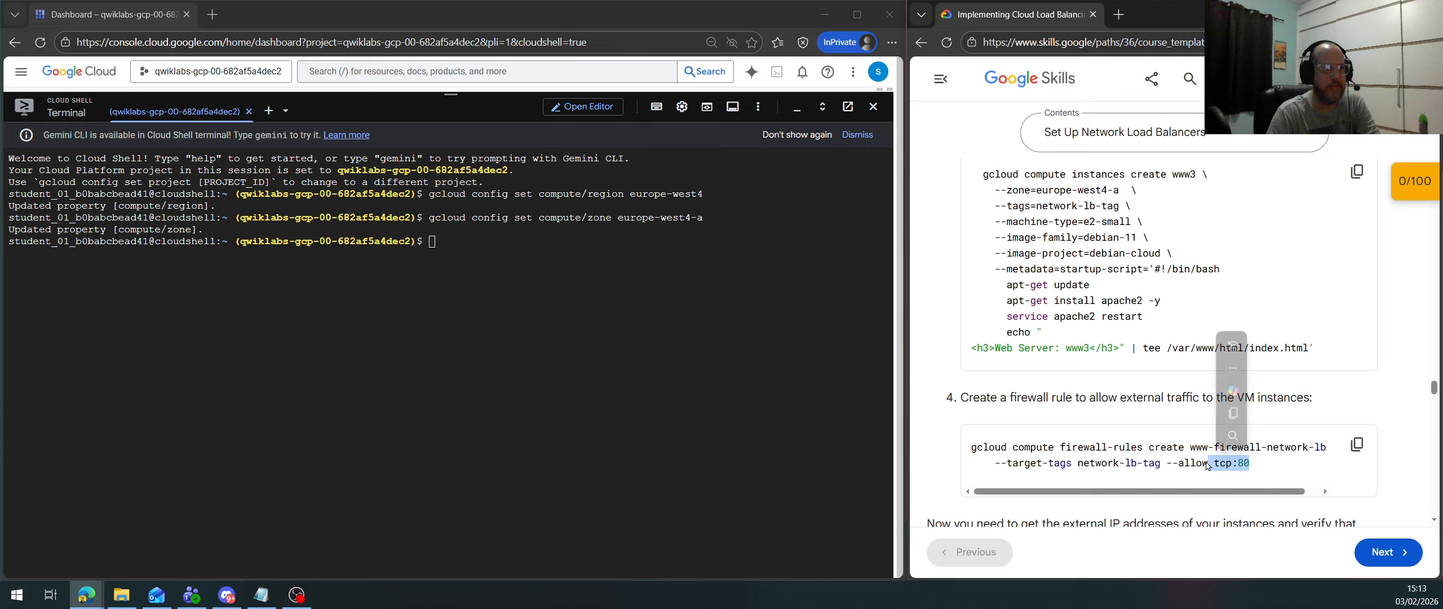
pyautogui.scroll(-3, 1208, 218)
# Run the lab's gcloud compute instances create www1 command in Cloud Shell, with zone europe-west4-a, tag network-lb-tag and machine type e2-small
pyautogui.scroll(15, 1207, 218)
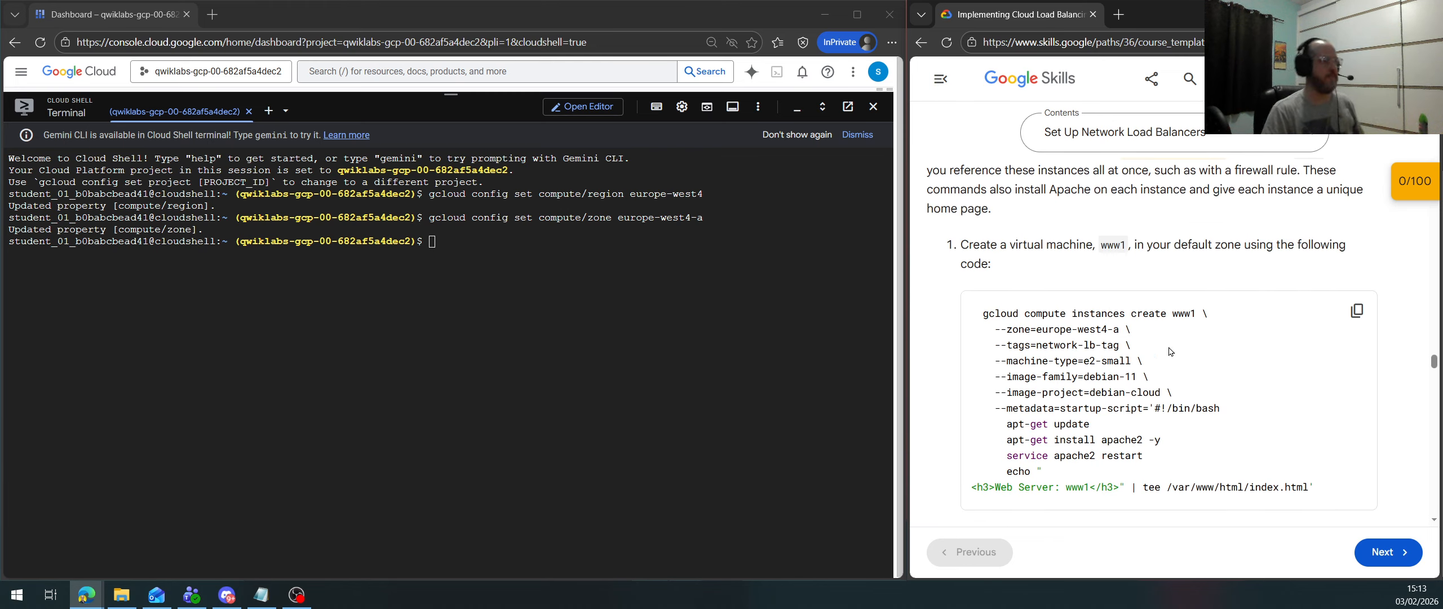
pyautogui.click(1356, 311)
pyautogui.click(686, 342)
pyautogui.hotkey('ctrl', 'v')
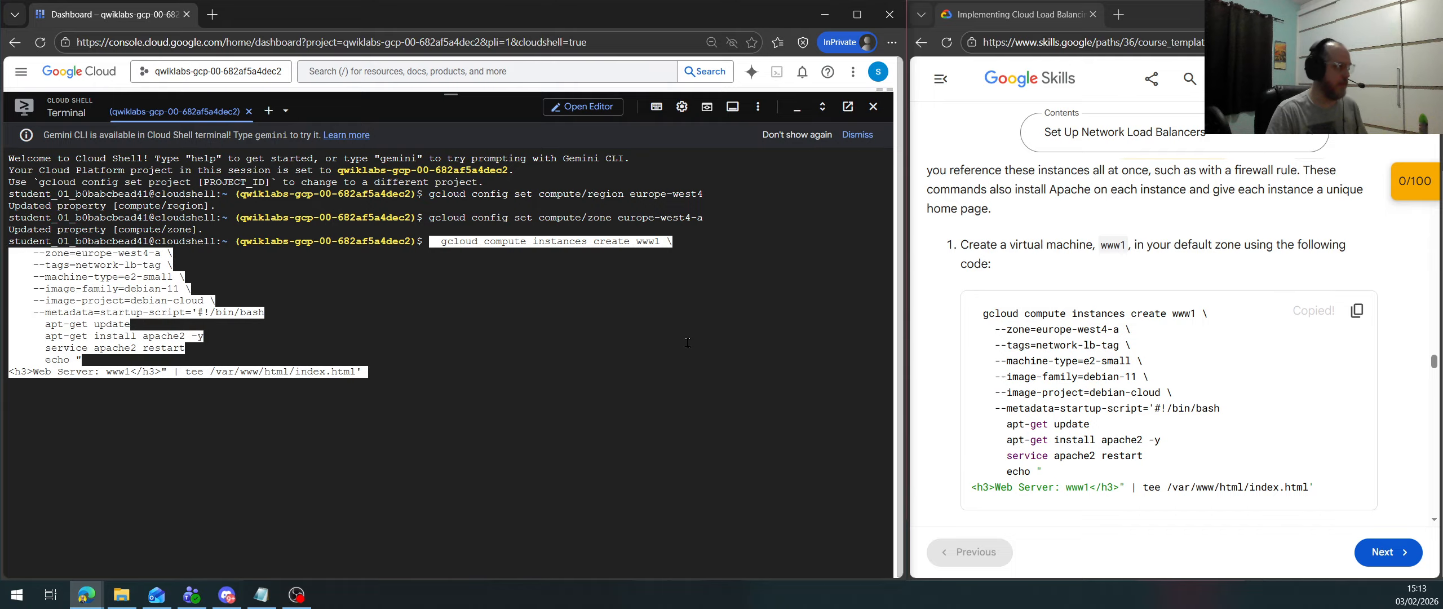
pyautogui.press('Return')
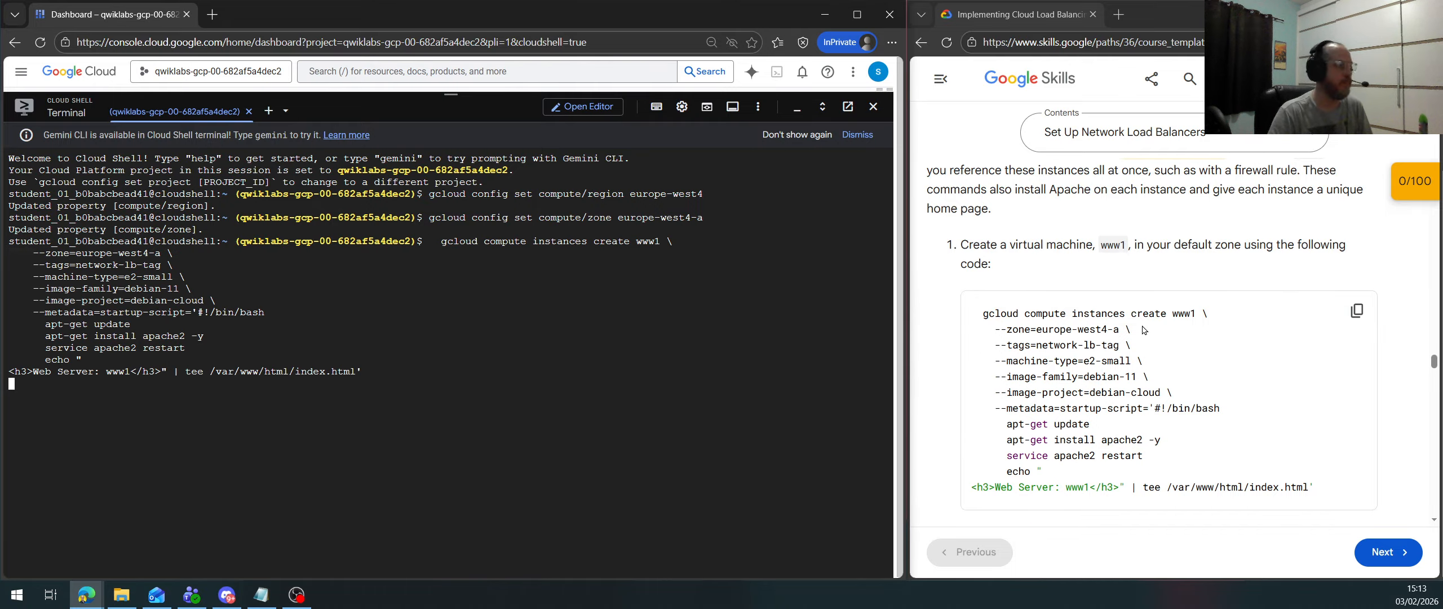
# Copy the lab's www2 creation command, shorten the Cloud Shell pane and open the Compute Engine overview in the console
pyautogui.scroll(-6, 1279, 348)
pyautogui.click(1357, 263)
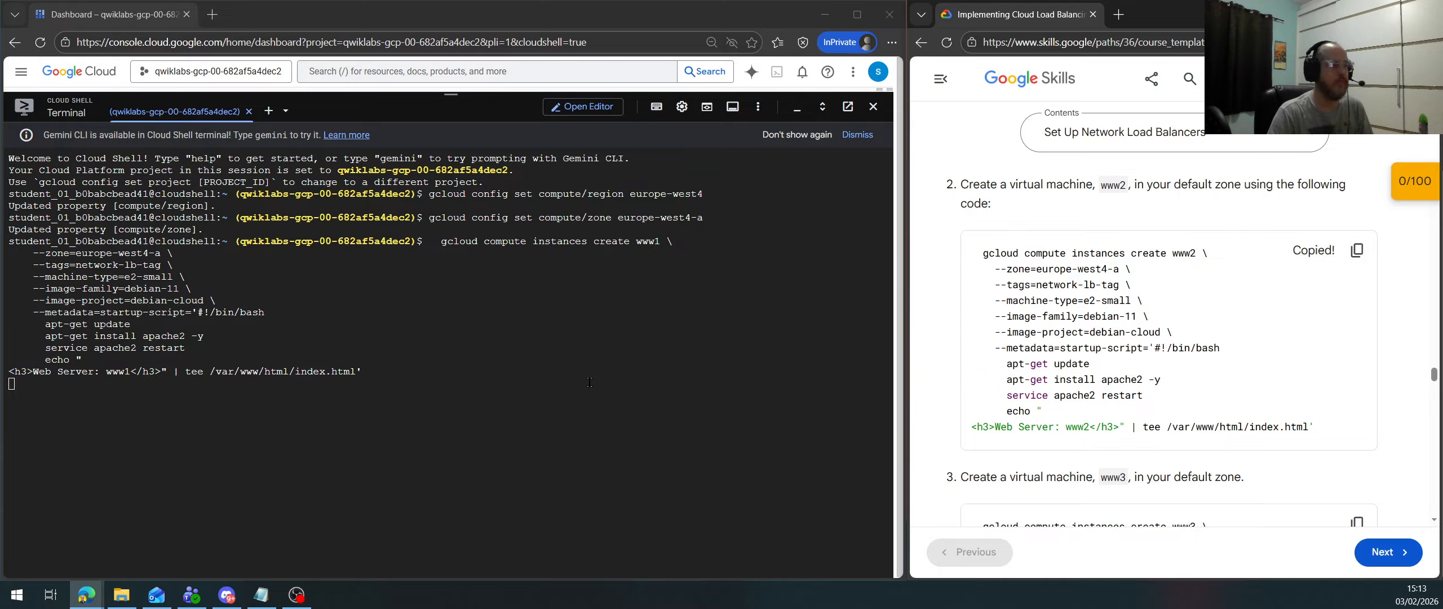
pyautogui.moveTo(451, 95); pyautogui.dragTo(451, 320)
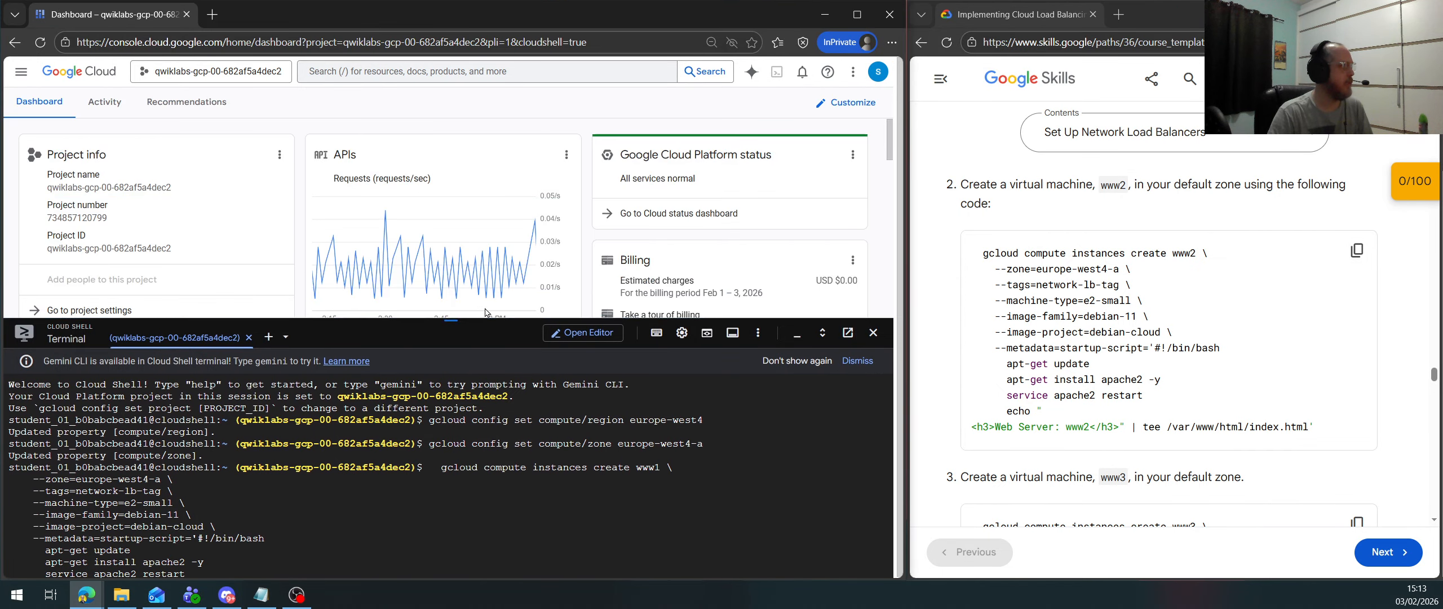
pyautogui.click(447, 73)
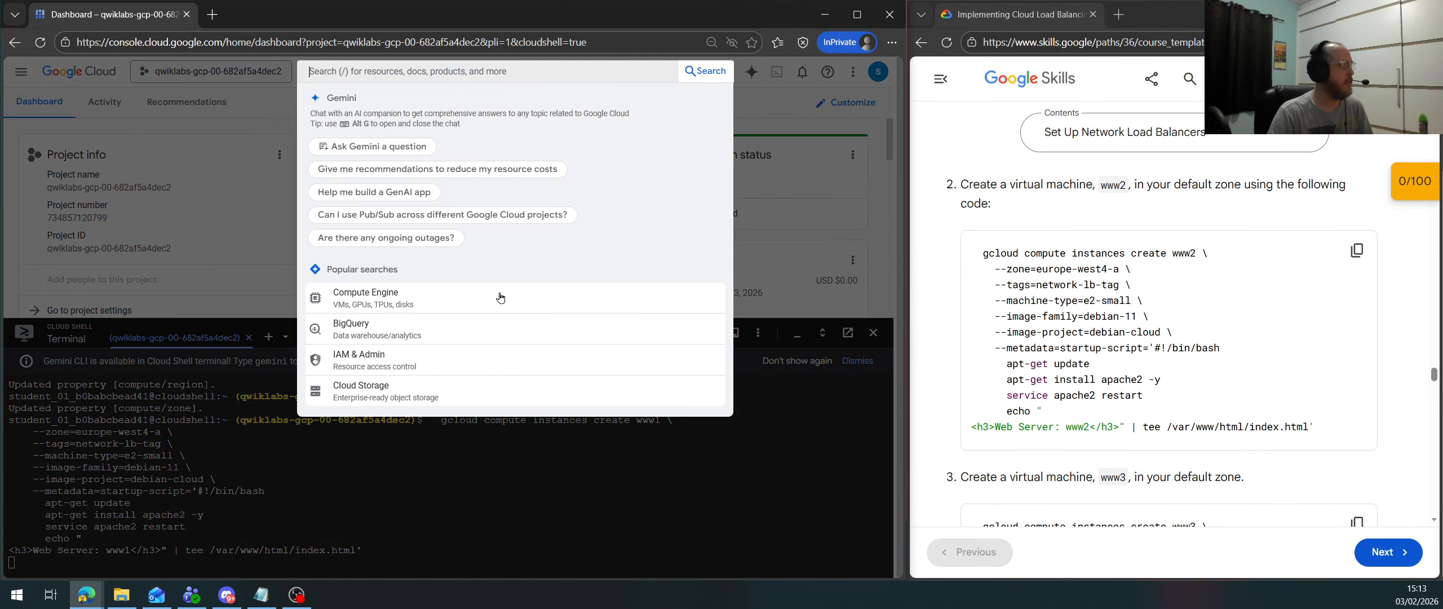
pyautogui.click(433, 295)
# Open Compute Engine's VM instances page and resize Cloud Shell so the instances table fits above it
pyautogui.moveTo(451, 321); pyautogui.dragTo(459, 268)
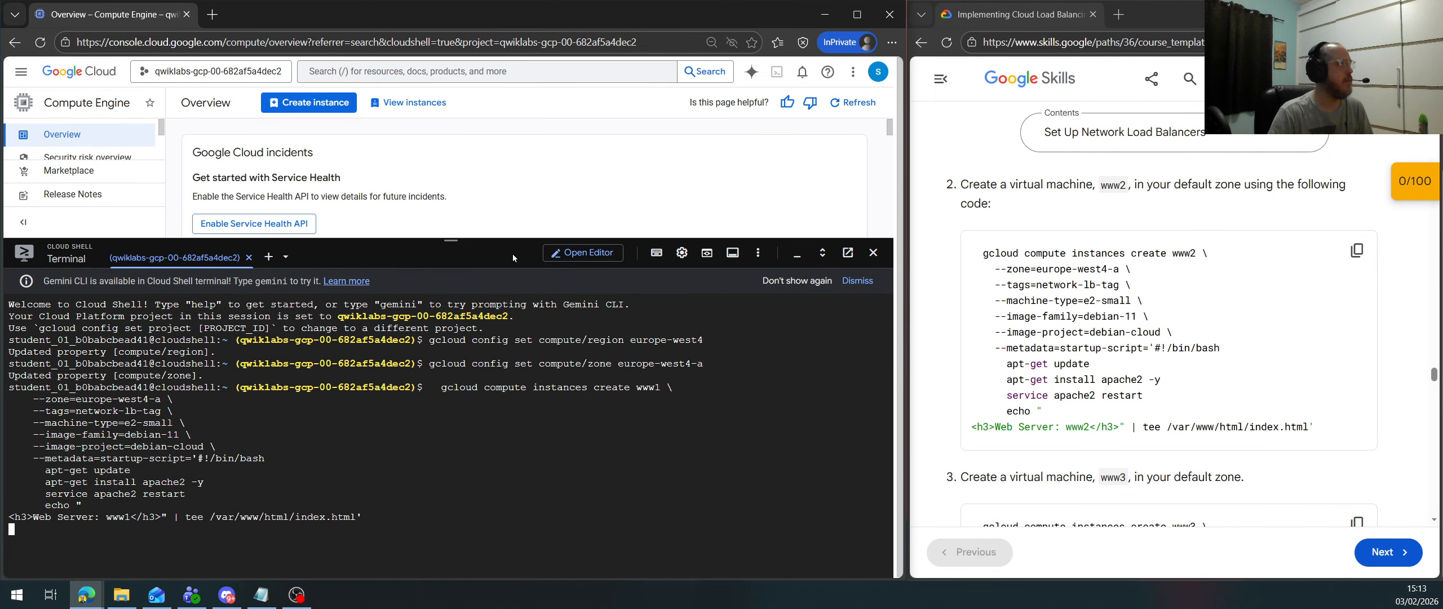
pyautogui.scroll(-1, 84, 151)
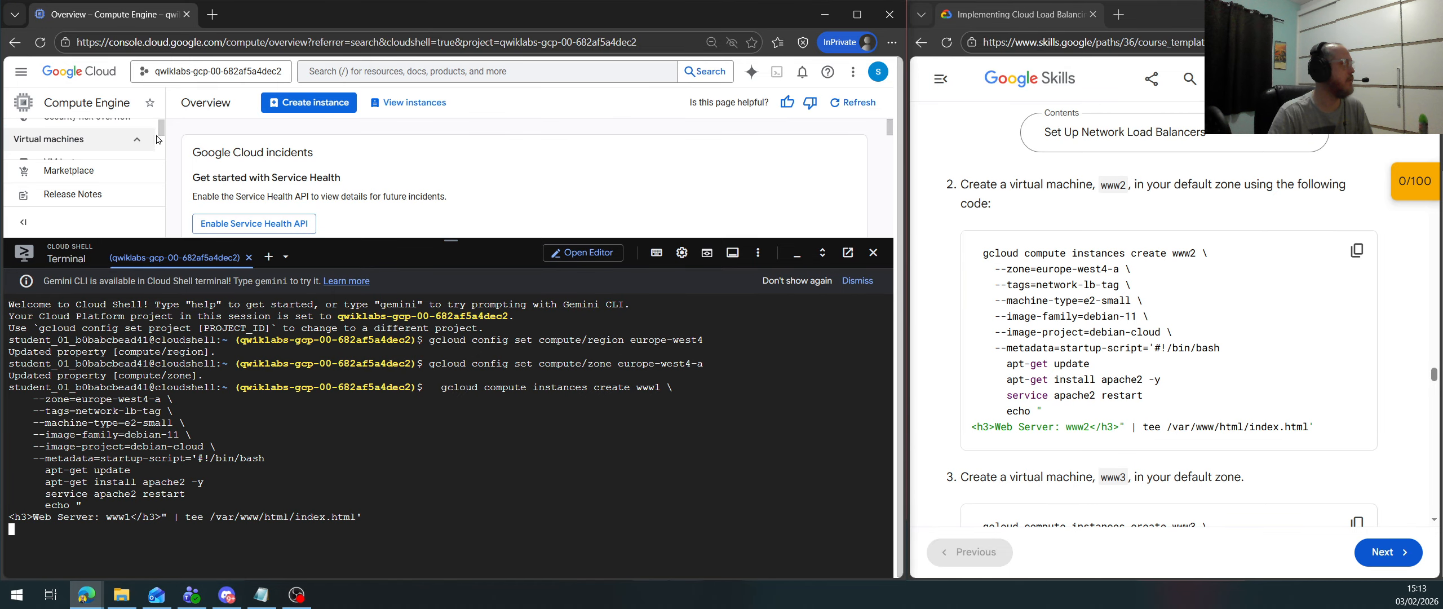
pyautogui.moveTo(473, 240); pyautogui.dragTo(477, 331)
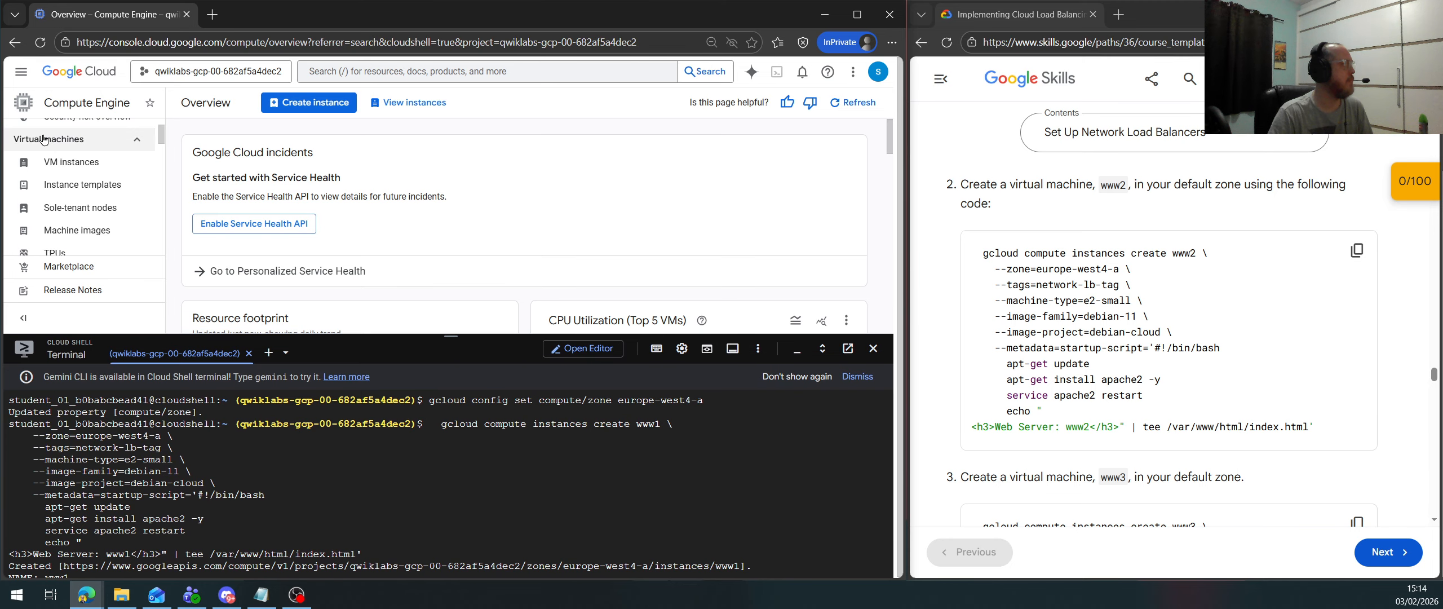
pyautogui.click(71, 162)
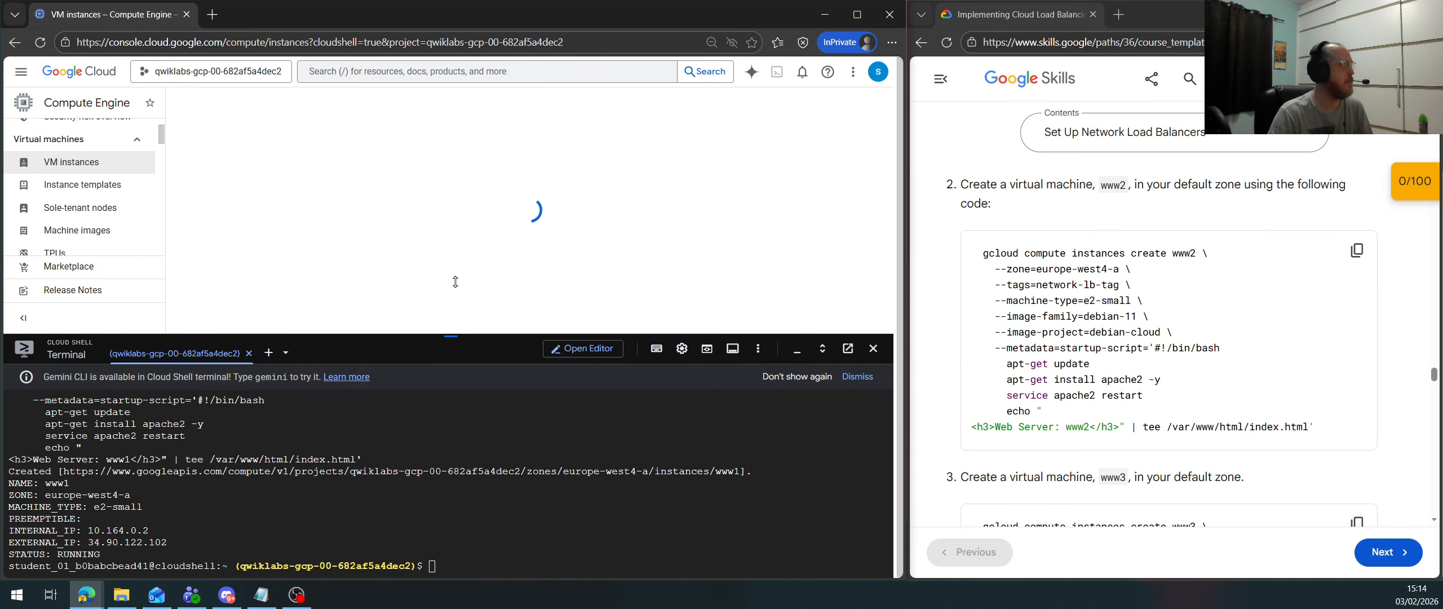
pyautogui.moveTo(455, 340)
pyautogui.mouseDown()
pyautogui.moveTo(453, 281)
pyautogui.moveTo(454, 319)
pyautogui.mouseUp()
pyautogui.click(887, 71)
# Run the lab's gcloud compute instances create www2 command in Cloud Shell, with zone europe-west4-a, tag network-lb-tag and machine type e2-small
pyautogui.click(1356, 250)
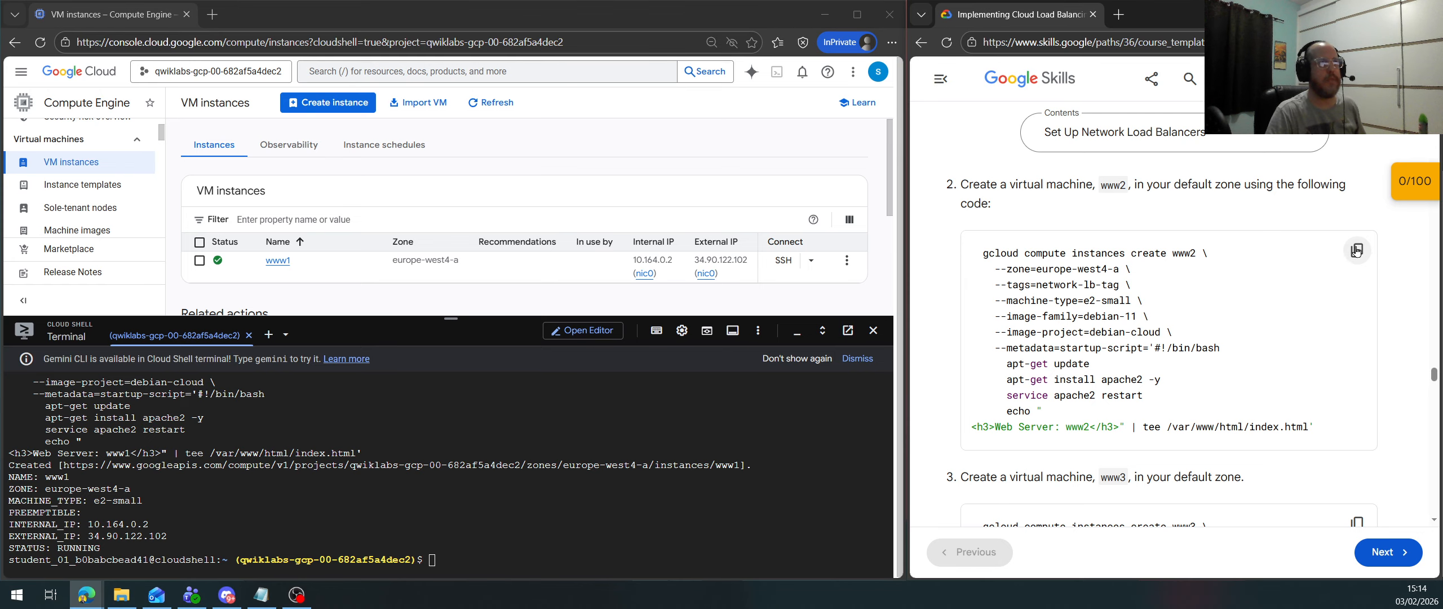
pyautogui.click(630, 529)
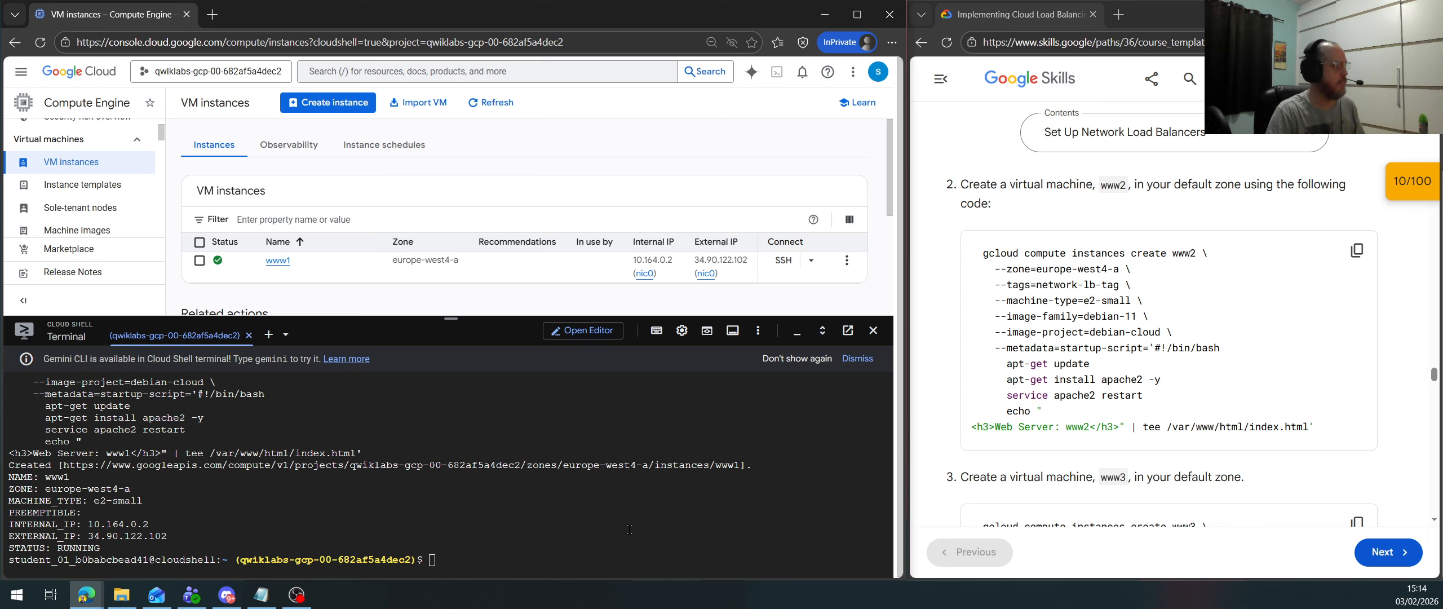
pyautogui.hotkey('ctrl', 'v')
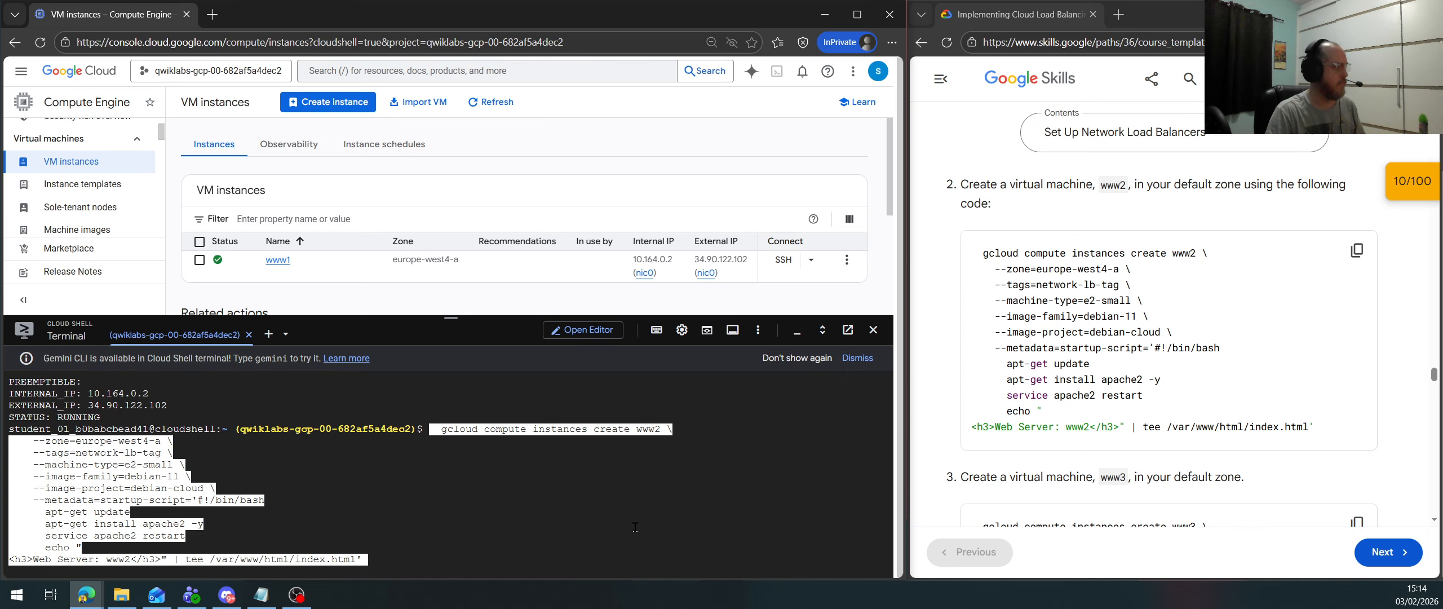
pyautogui.press('Return')
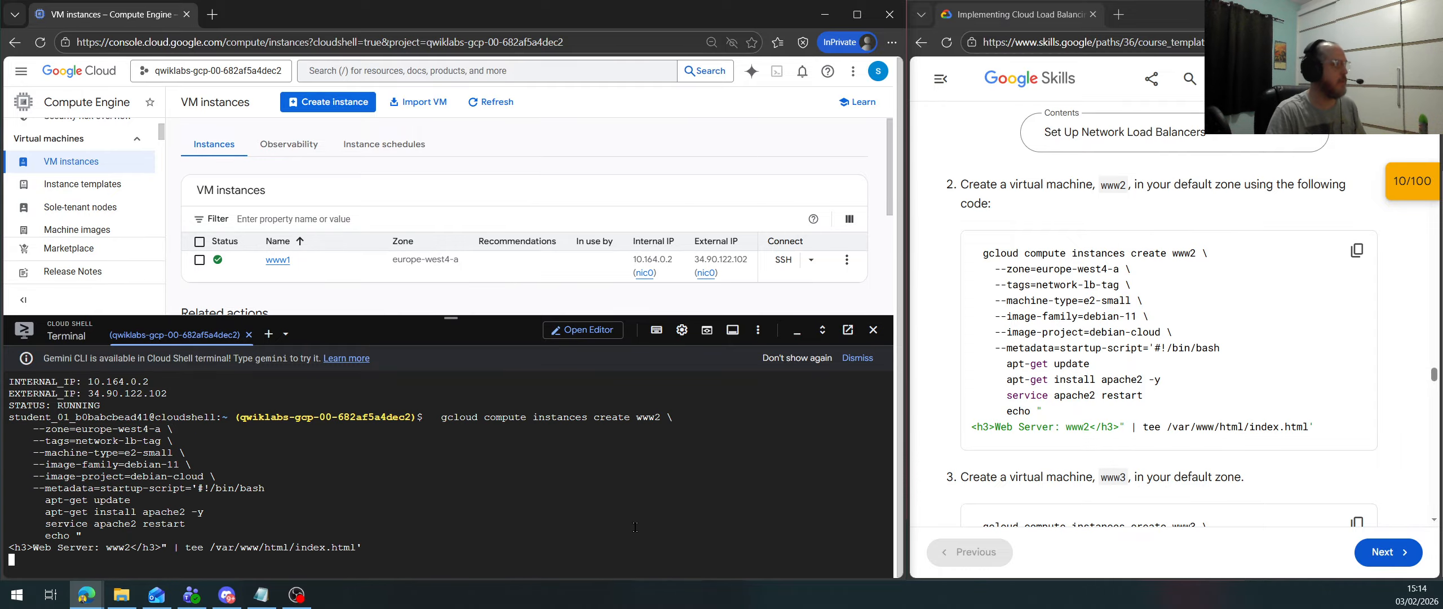
# Copy the gcloud compute instances create www3 command from step 3 of the lab instructions
pyautogui.scroll(-2, 1231, 291)
pyautogui.scroll(-3, 1230, 290)
pyautogui.click(1357, 242)
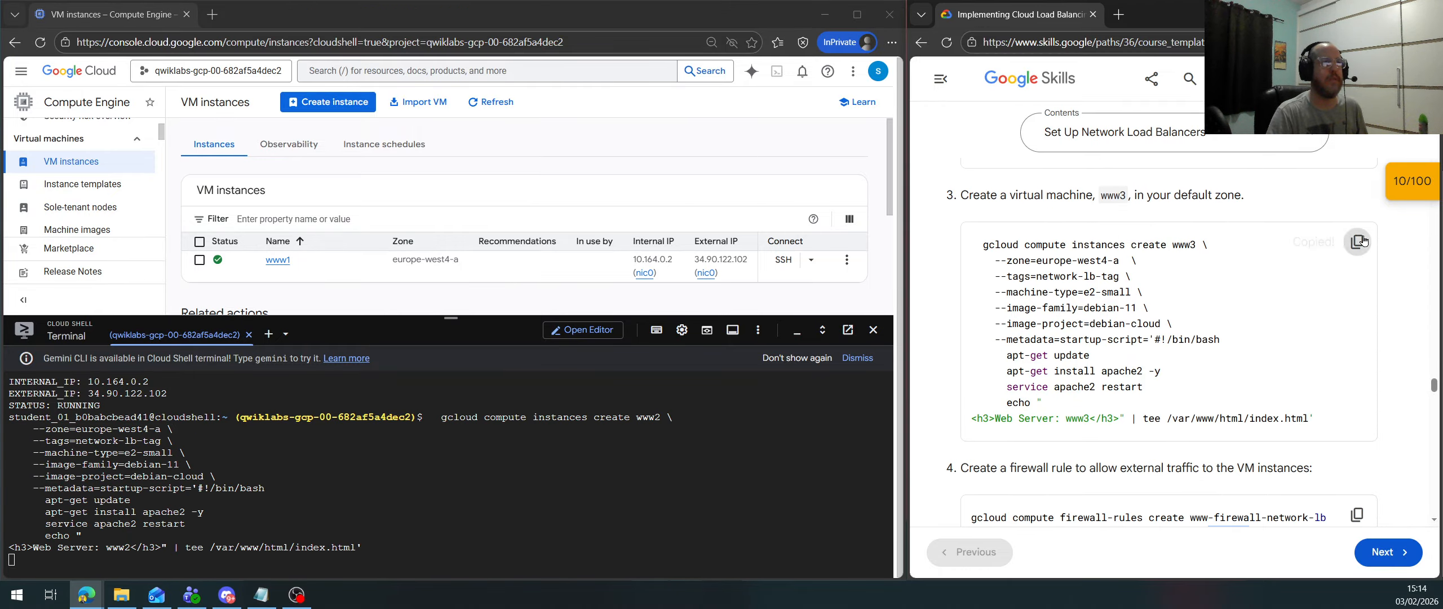
# Refresh the VM instances list and check www2's status and its internal and external IP addresses
pyautogui.moveTo(452, 319); pyautogui.dragTo(451, 366)
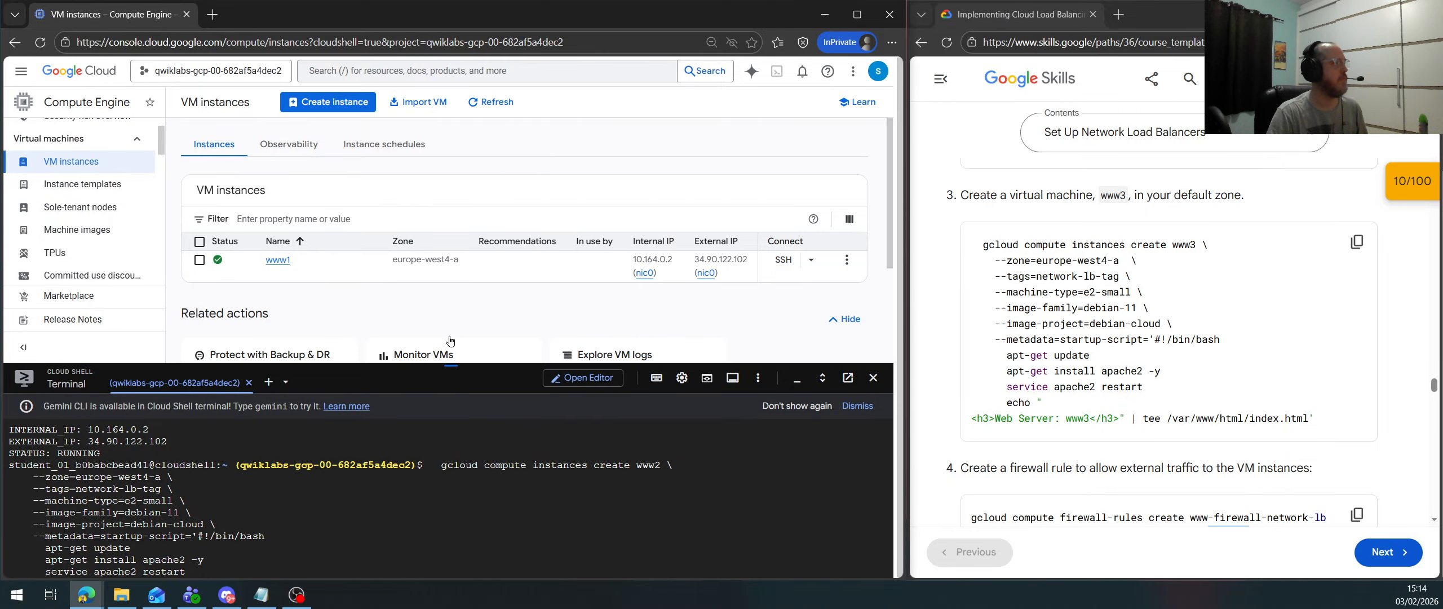
pyautogui.click(491, 103)
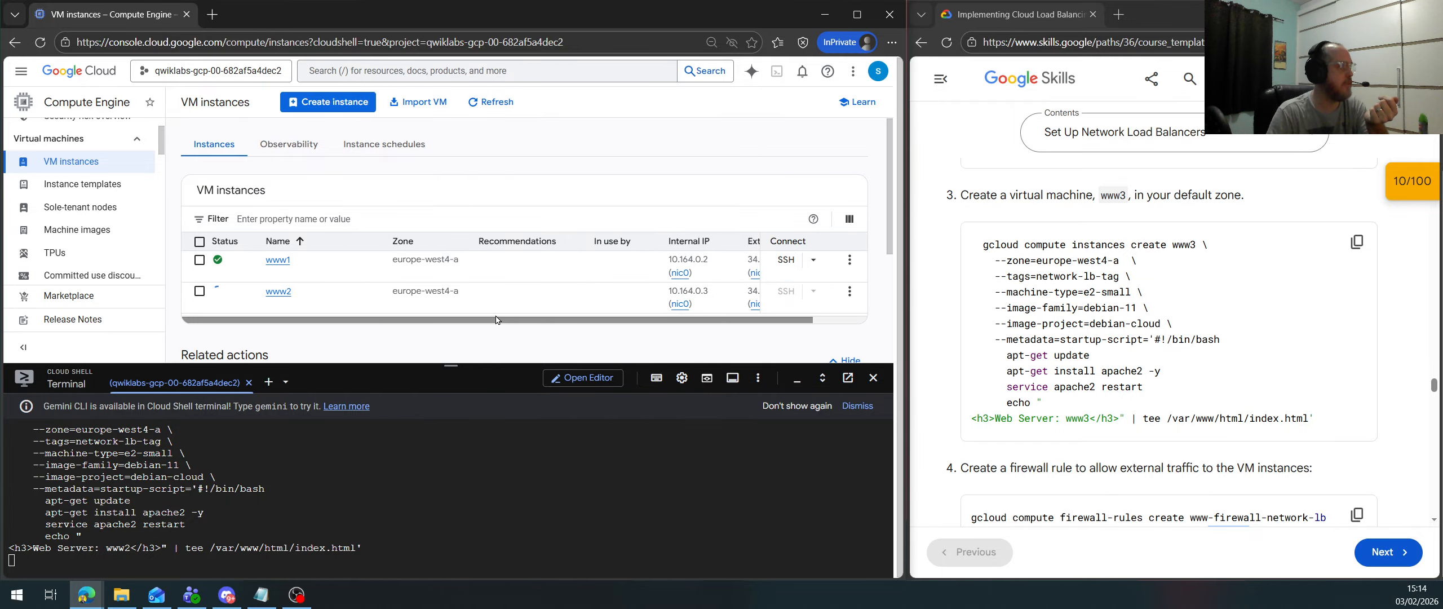
pyautogui.moveTo(496, 321); pyautogui.dragTo(623, 330)
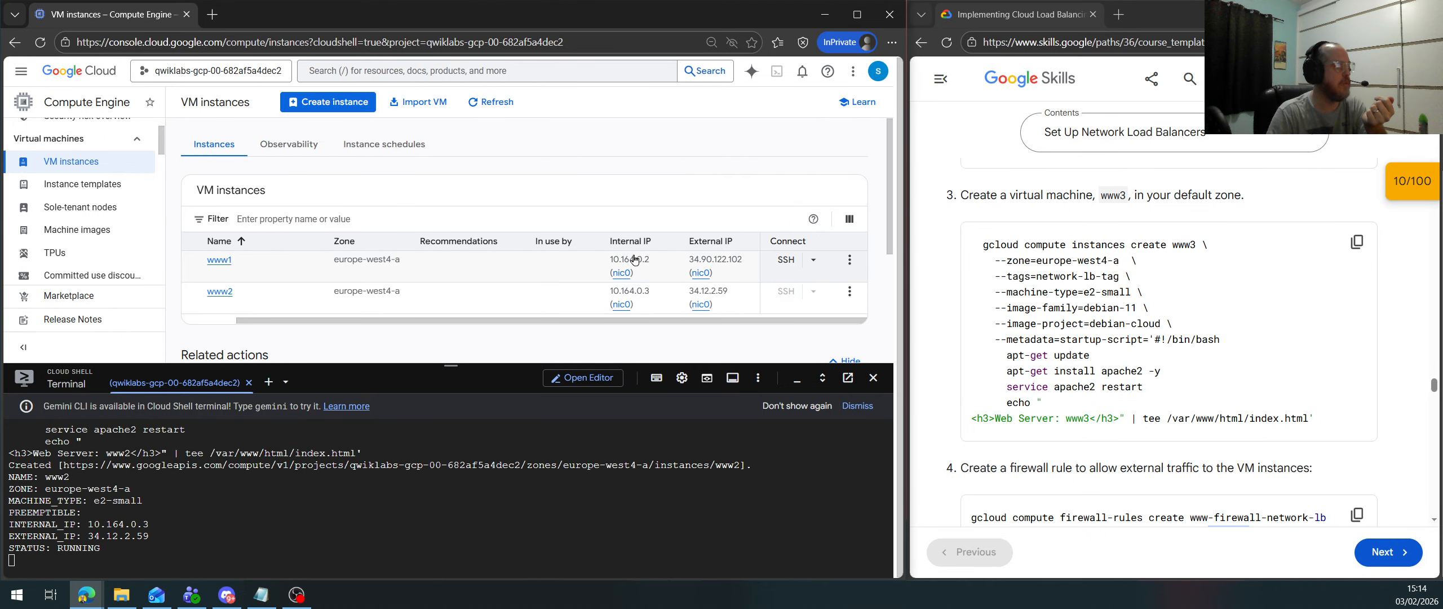
pyautogui.moveTo(586, 326); pyautogui.dragTo(516, 327)
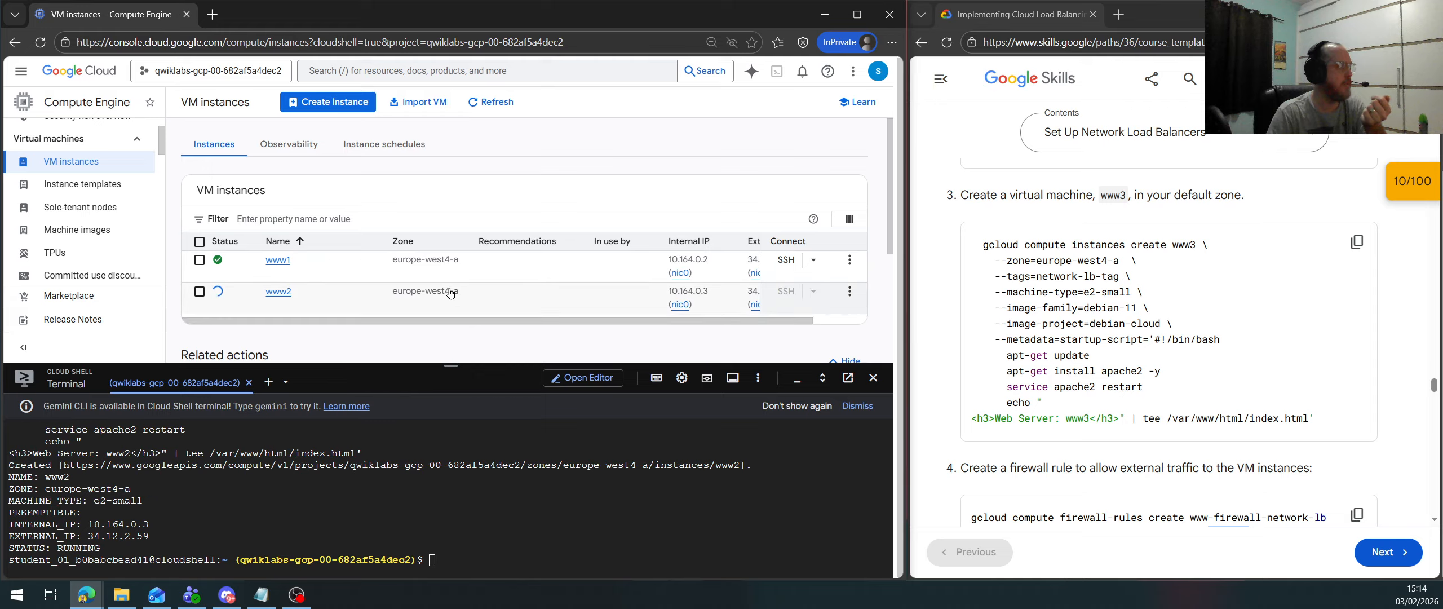
# Run the copied www3 creation command in Cloud Shell, with zone europe-west4-a, tag network-lb-tag and machine type e2-small
pyautogui.click(625, 529)
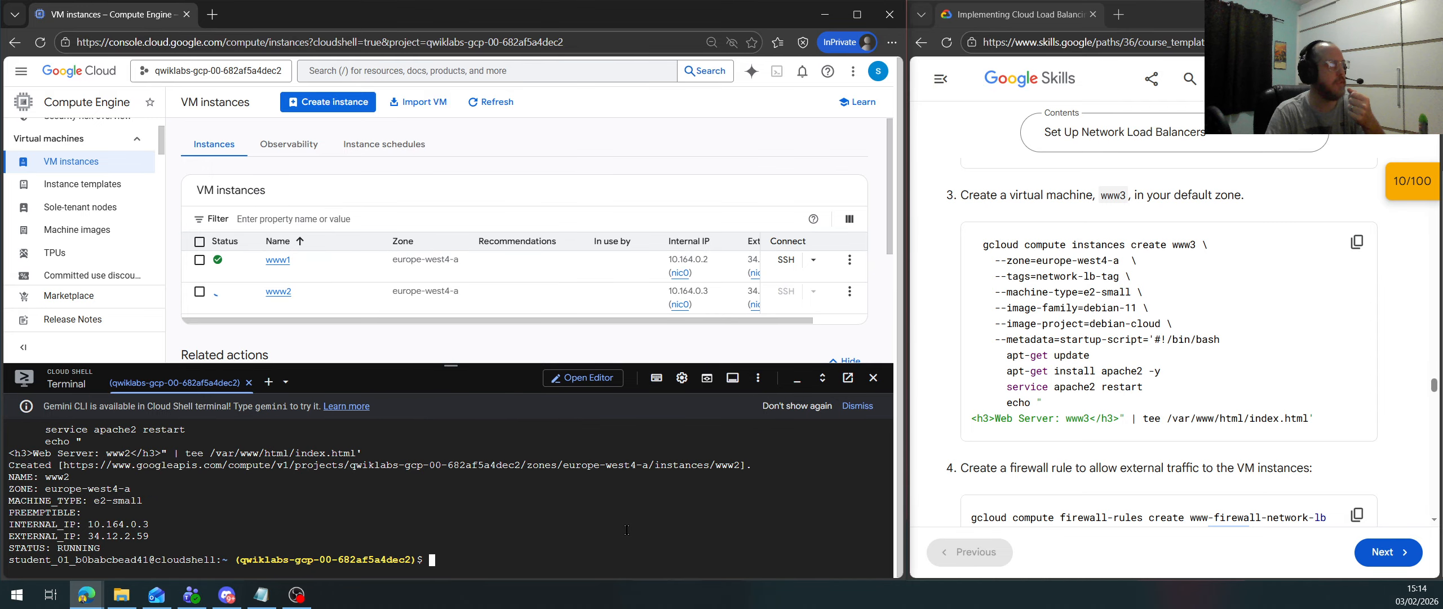
pyautogui.hotkey('ctrl', 'v')
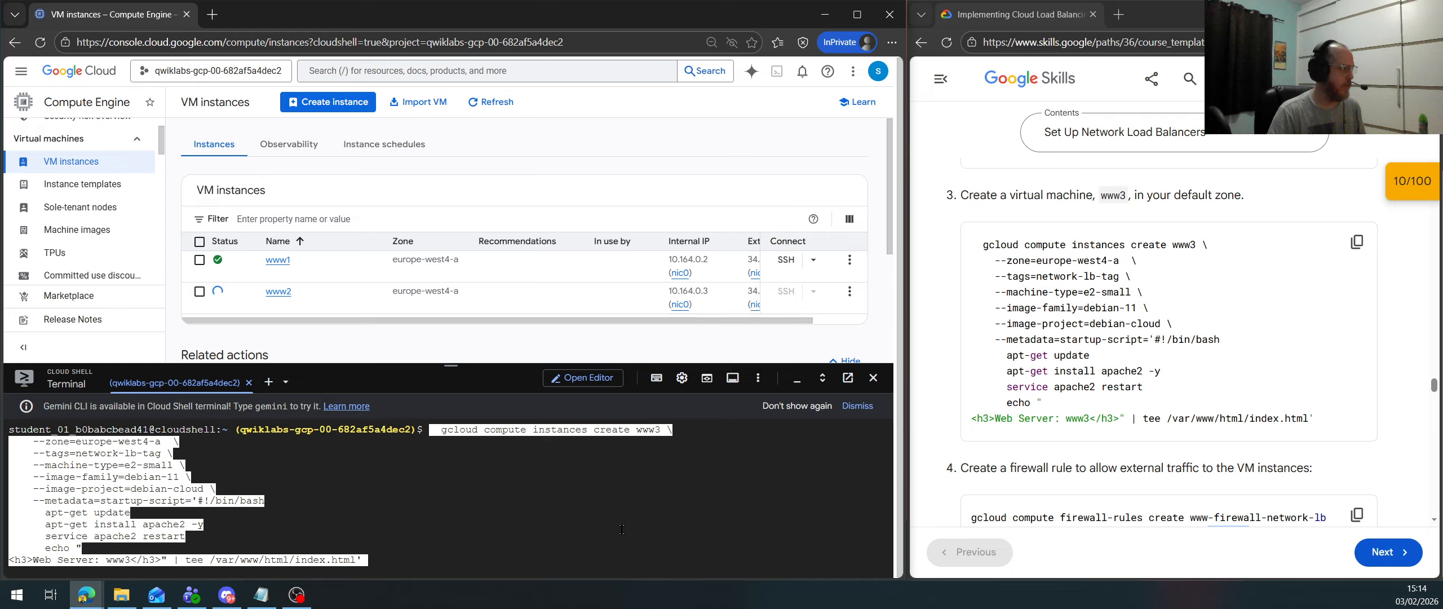
pyautogui.press('Return')
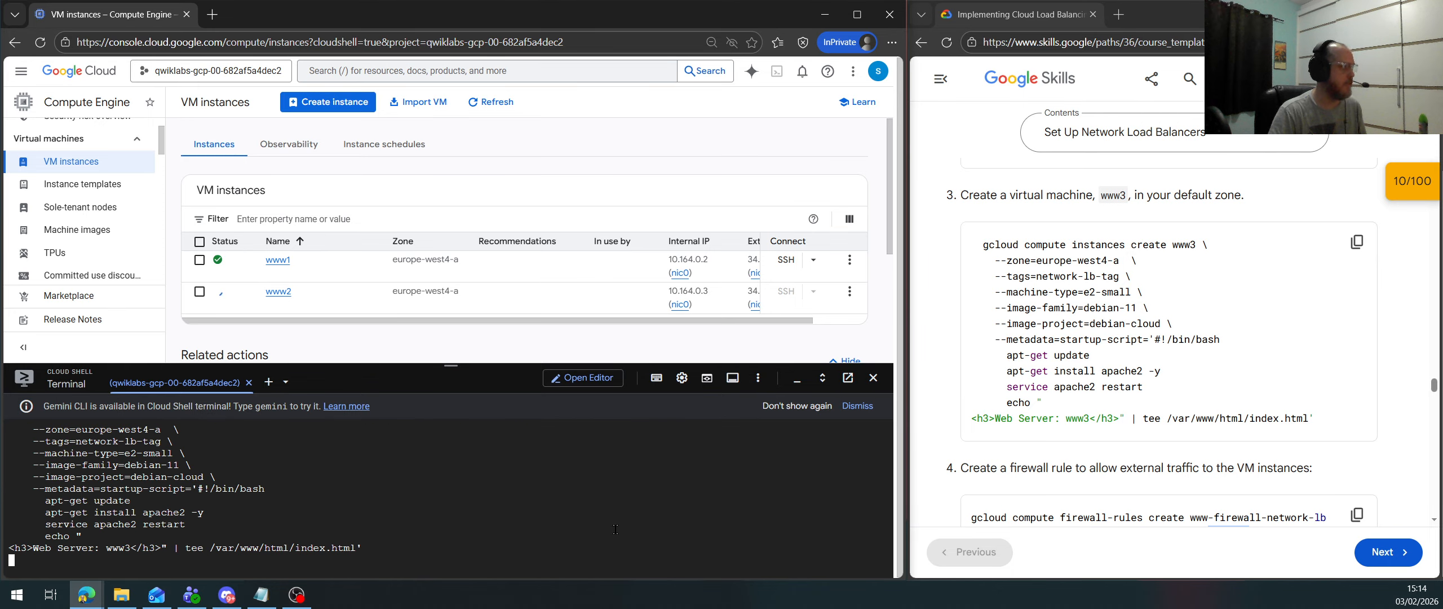
# Hide the Related actions section below the VM instances table
pyautogui.click(589, 309)
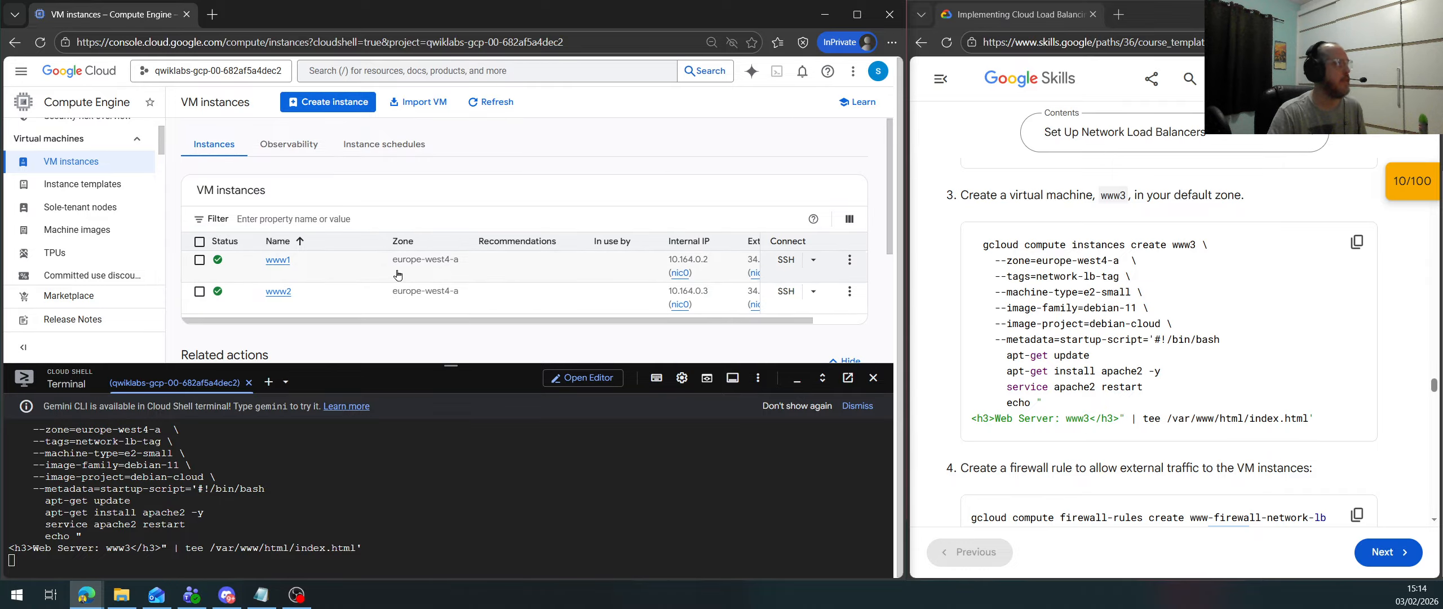
pyautogui.scroll(-1, 444, 248)
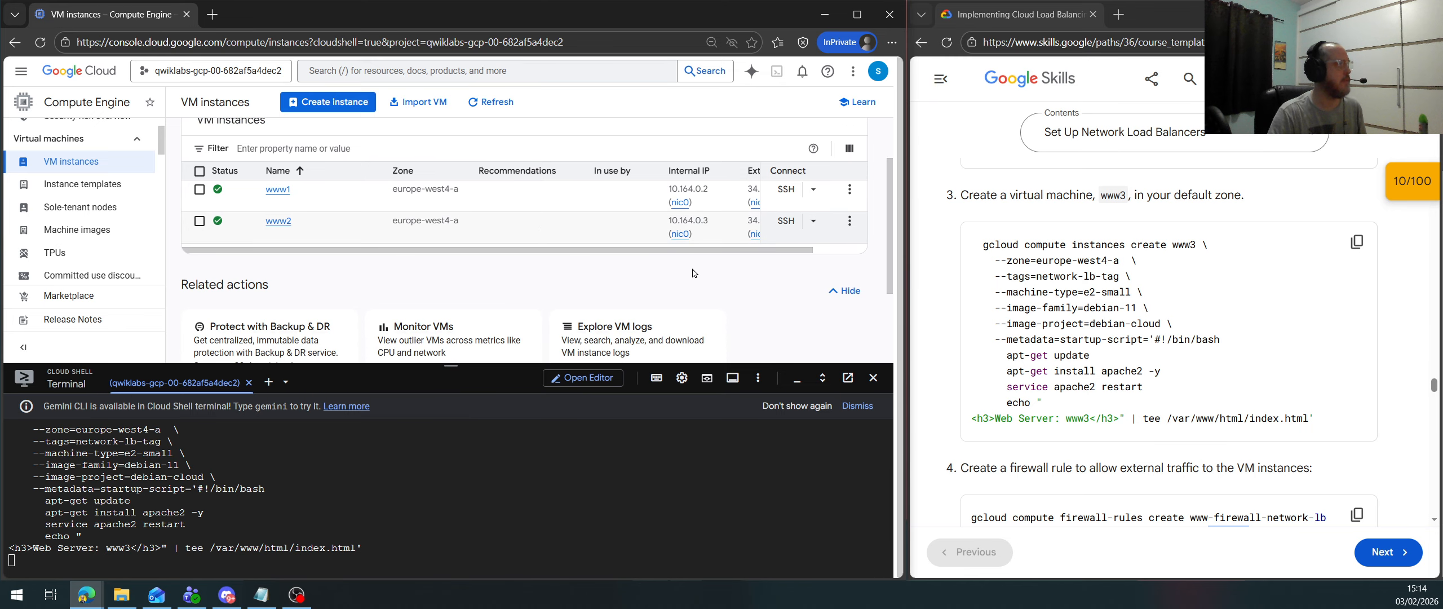
pyautogui.click(852, 292)
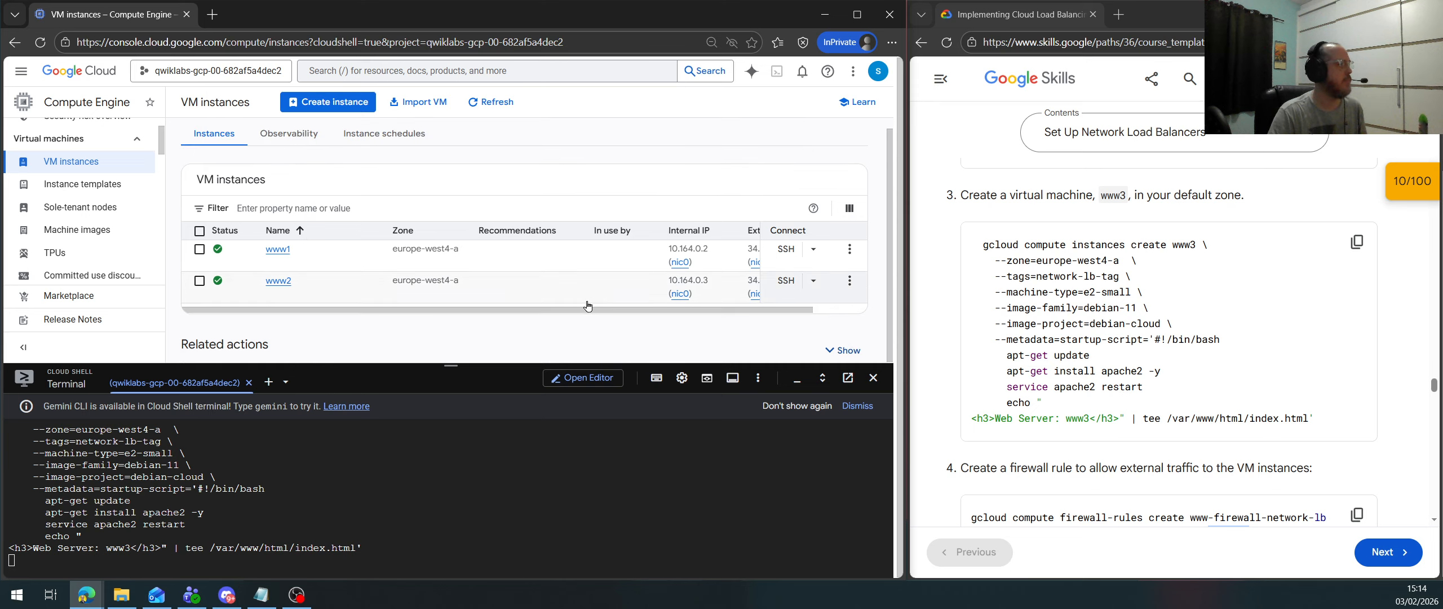
# Create the firewall rule www-firewall-network-lb from Cloud Shell with target tag network-lb-tag, allowing tcp:80
pyautogui.scroll(-3, 1221, 293)
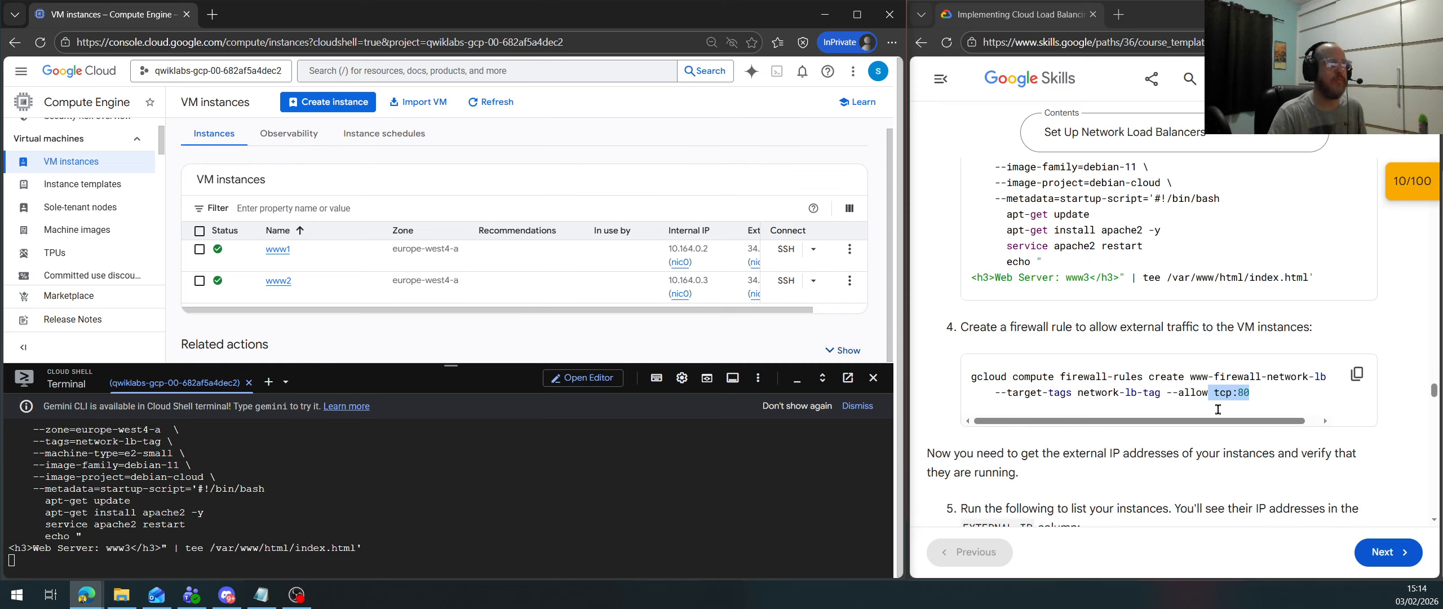
pyautogui.click(1370, 373)
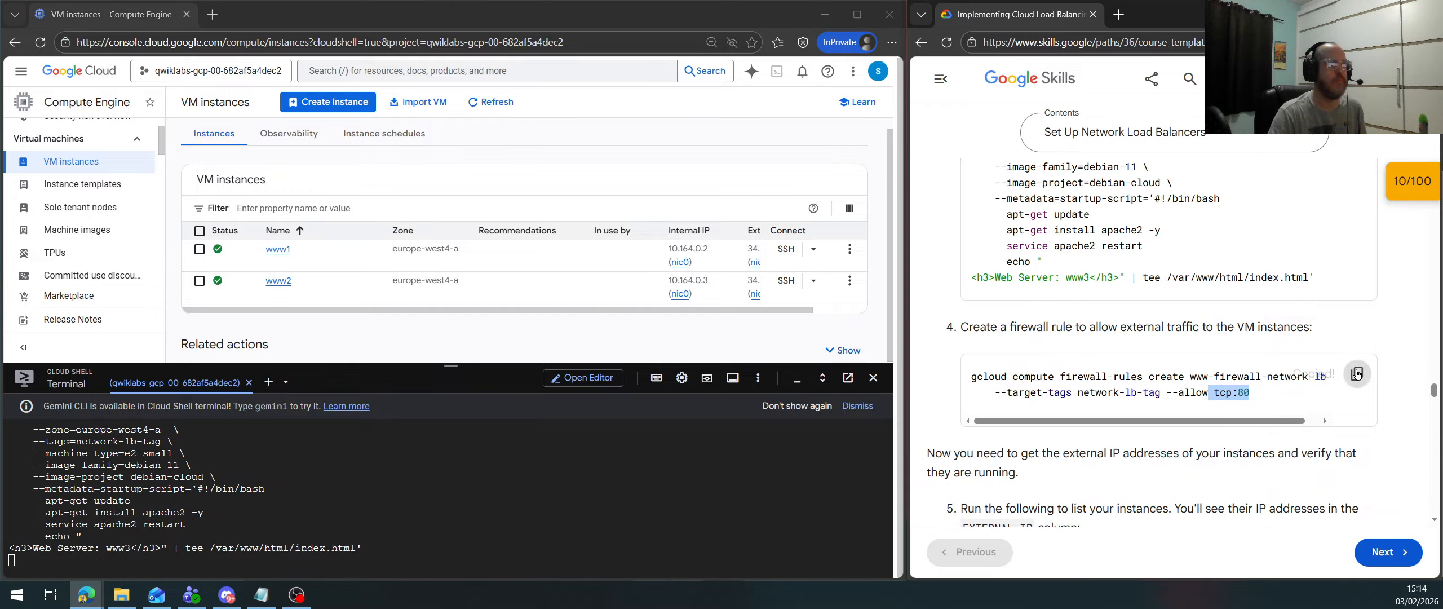
pyautogui.click(553, 481)
pyautogui.scroll(-3, 1172, 338)
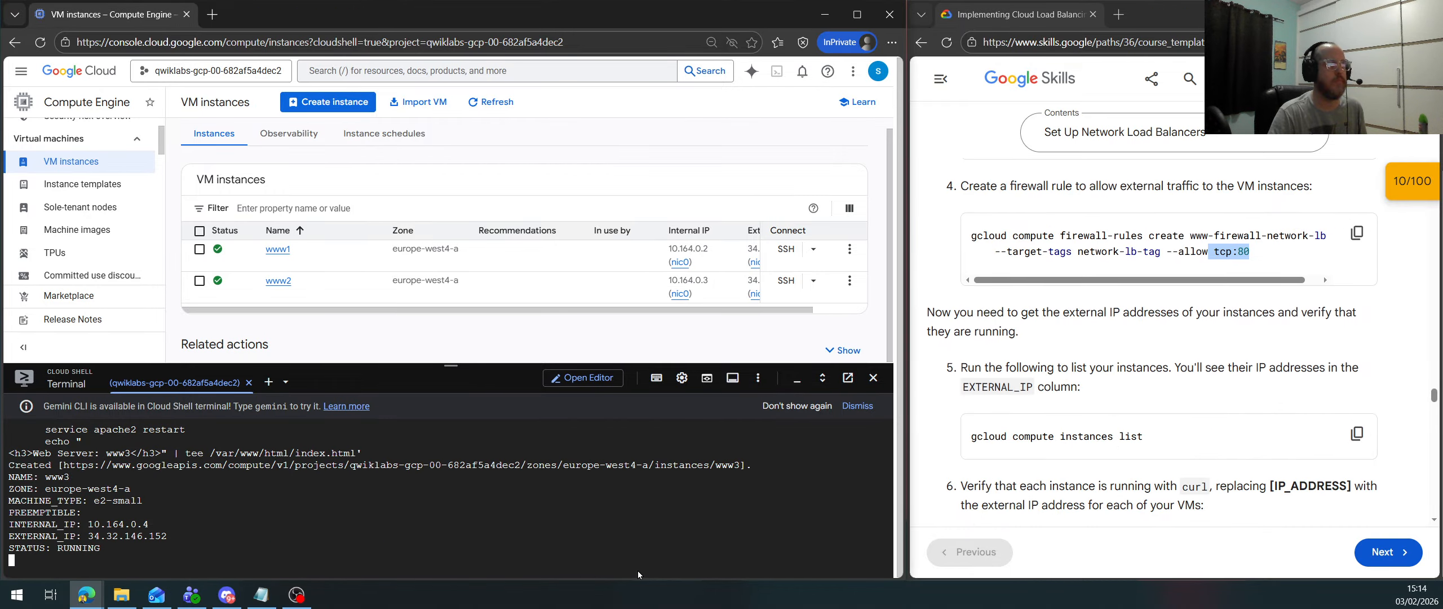
pyautogui.hotkey('ctrl', 'v')
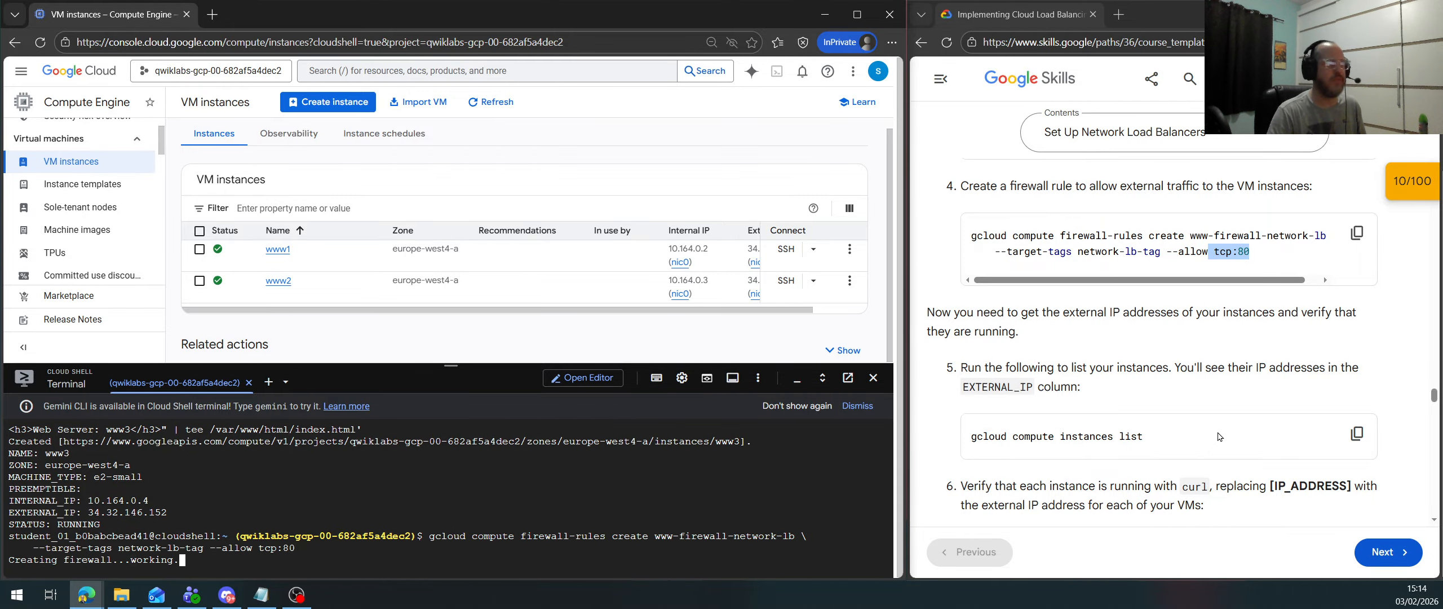
# List the instances and their external IPs by running the lab's gcloud compute instances list command in Cloud Shell
pyautogui.scroll(-1, 1232, 430)
pyautogui.click(1356, 362)
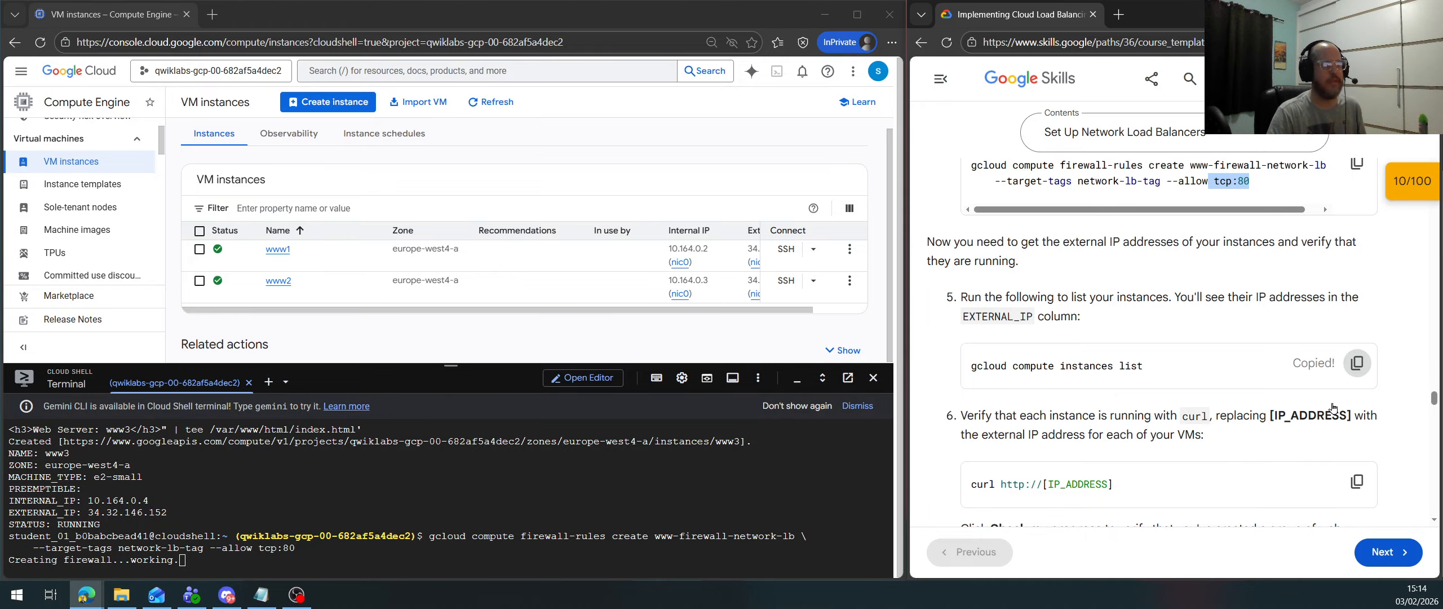
pyautogui.click(523, 244)
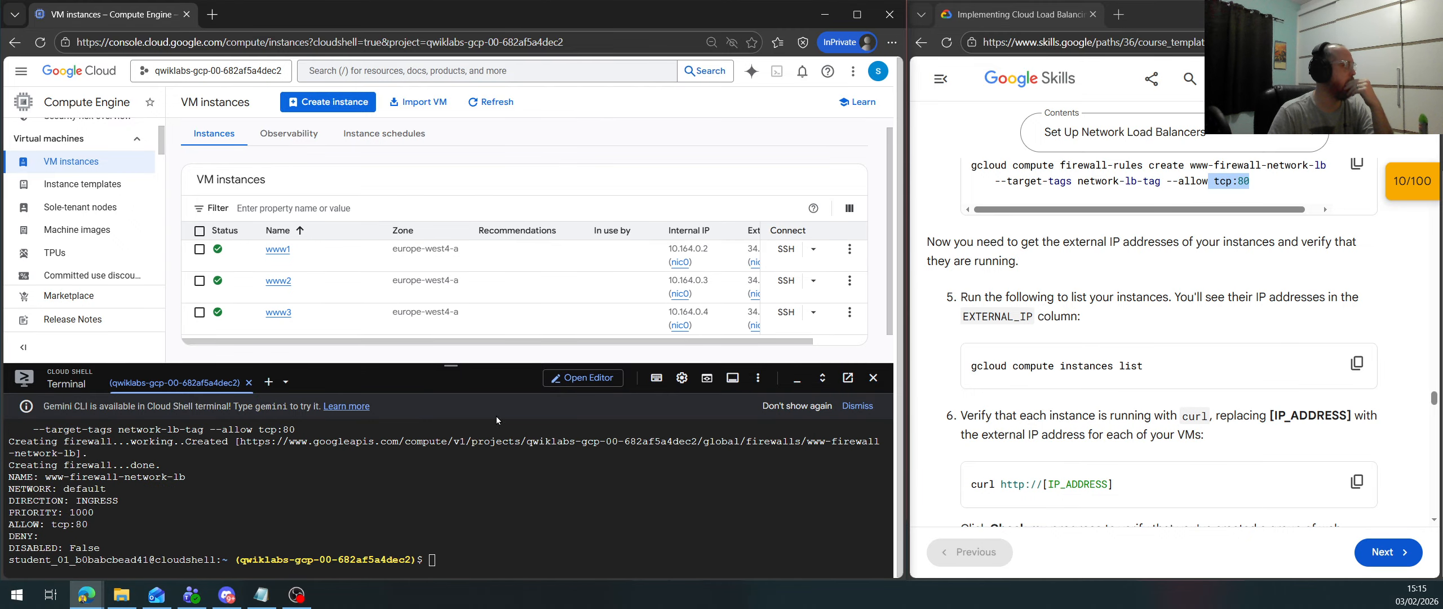
pyautogui.click(578, 532)
pyautogui.hotkey('ctrl', 'v')
pyautogui.press('Return')
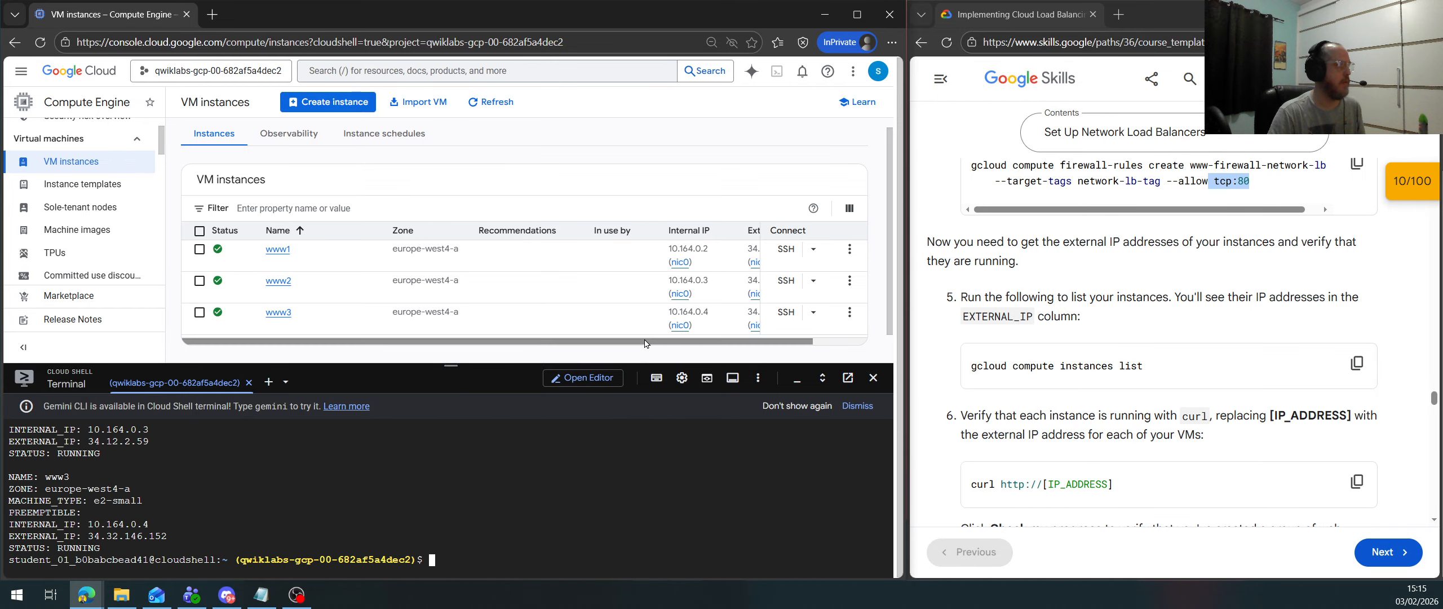
# Refresh the VM instances list and check the status and external IP addresses of www1, www2 and www3
pyautogui.moveTo(641, 340); pyautogui.dragTo(696, 340)
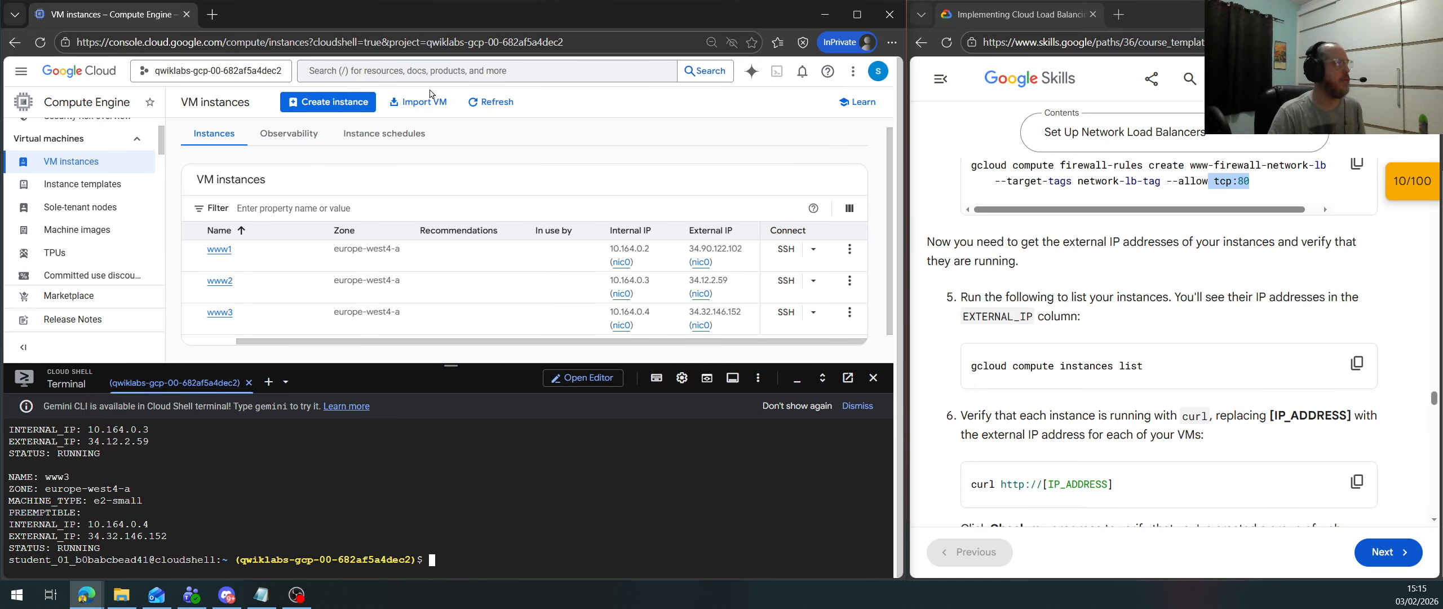
pyautogui.click(485, 103)
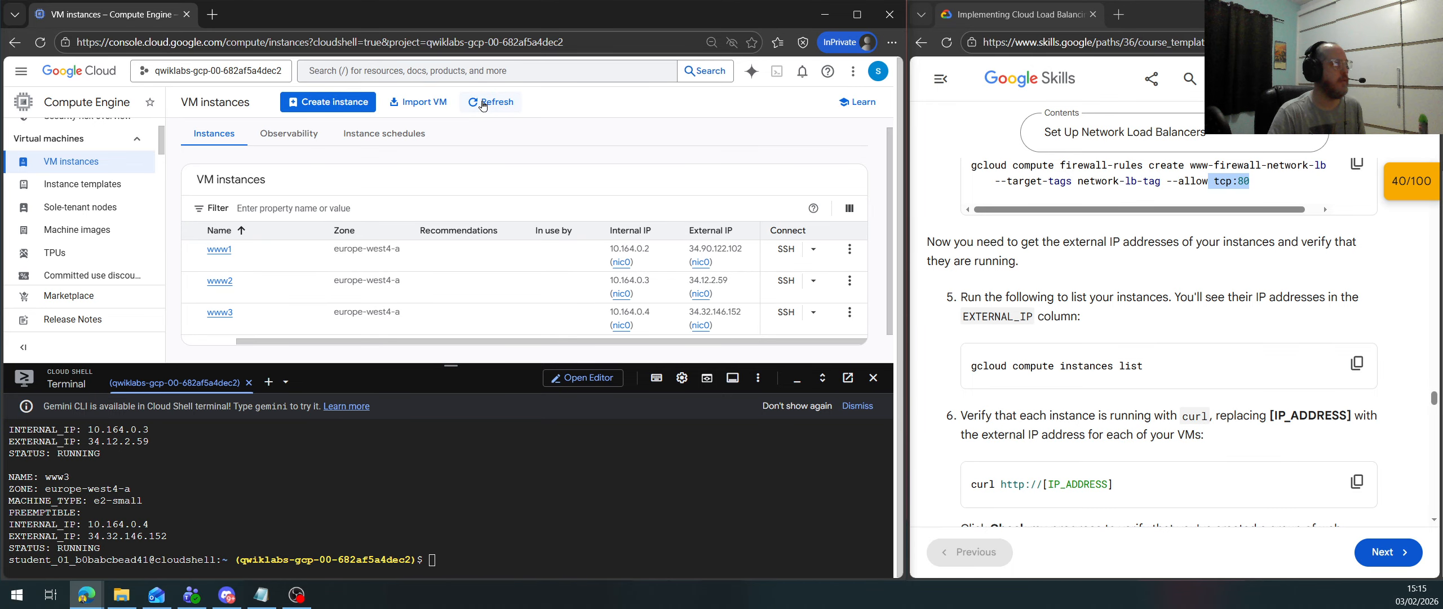
pyautogui.scroll(-1, 1172, 485)
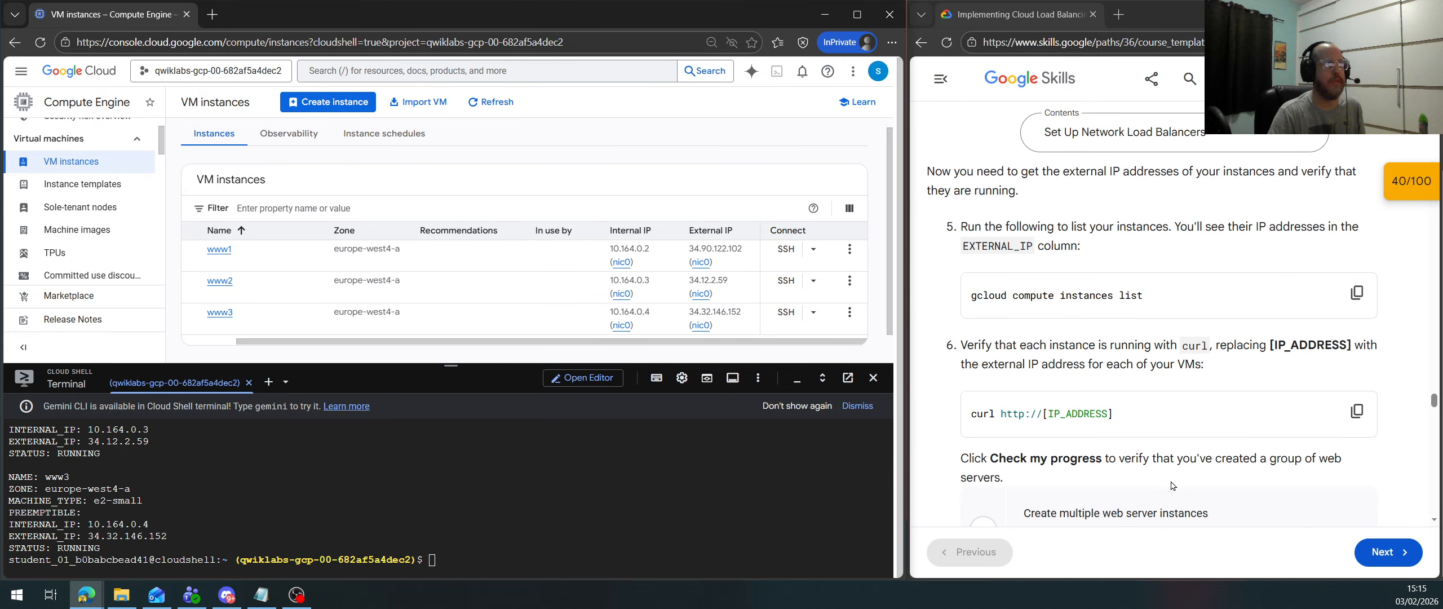
pyautogui.click(505, 106)
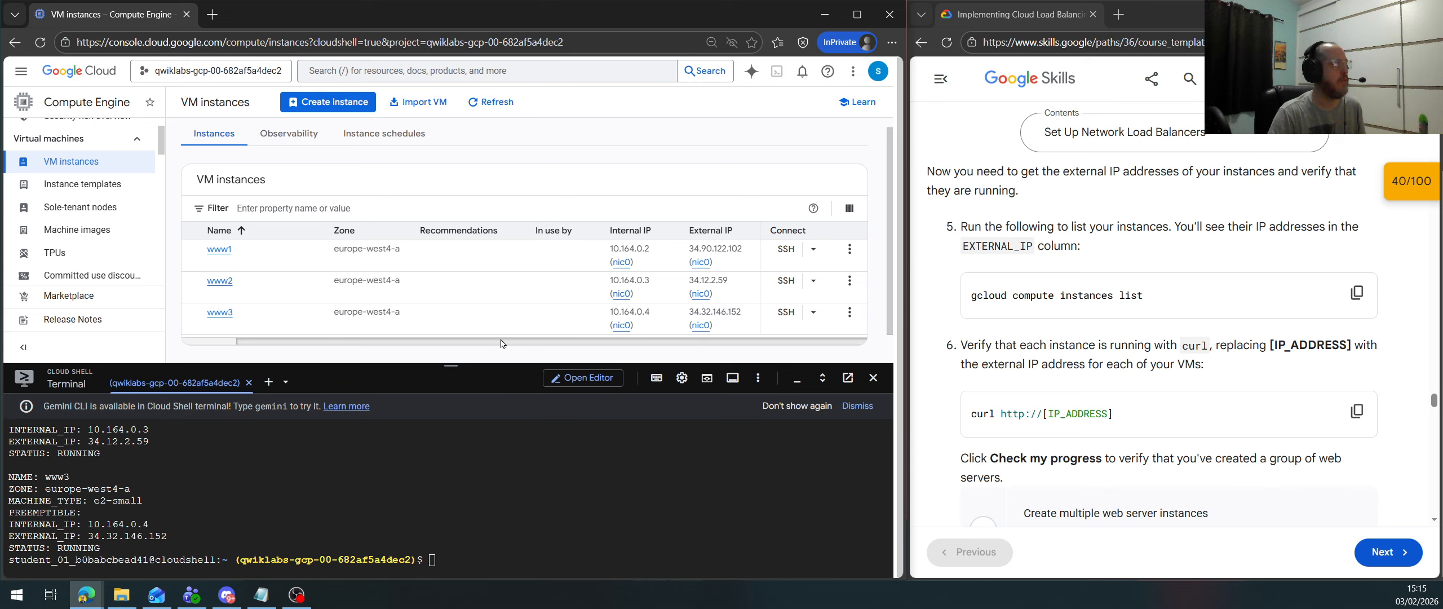
pyautogui.moveTo(501, 343); pyautogui.dragTo(442, 338)
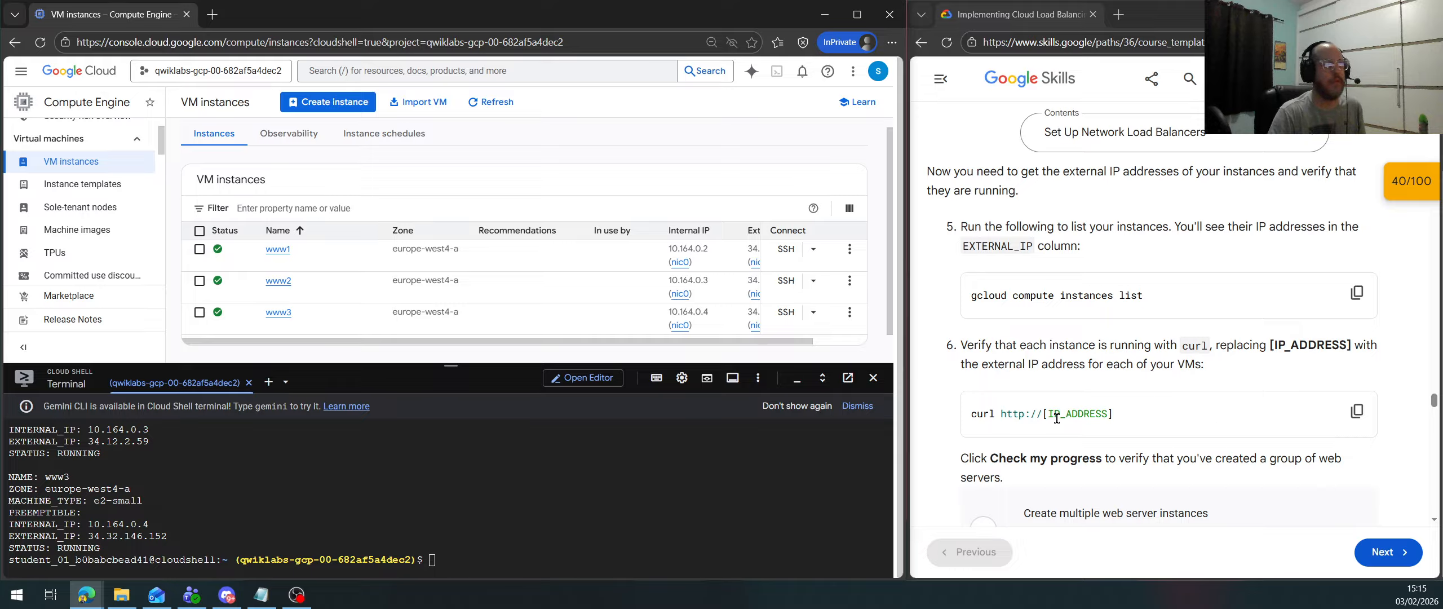
pyautogui.moveTo(1043, 415); pyautogui.dragTo(1212, 376)
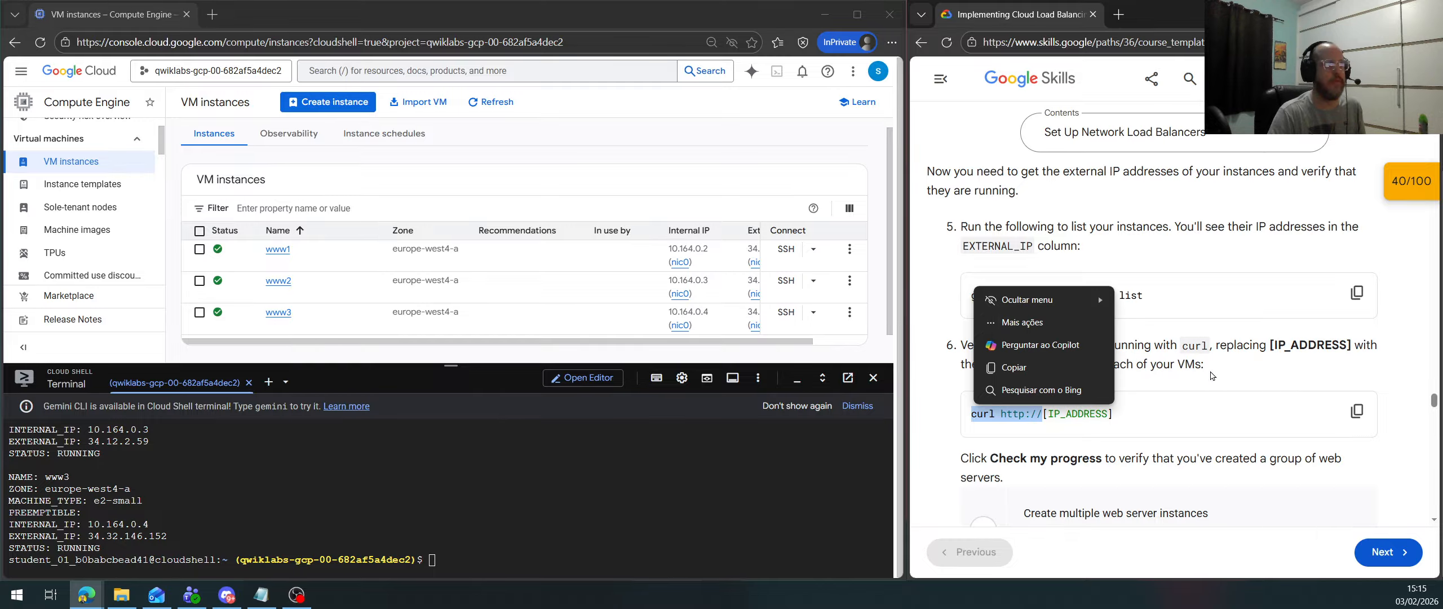
pyautogui.click(1290, 395)
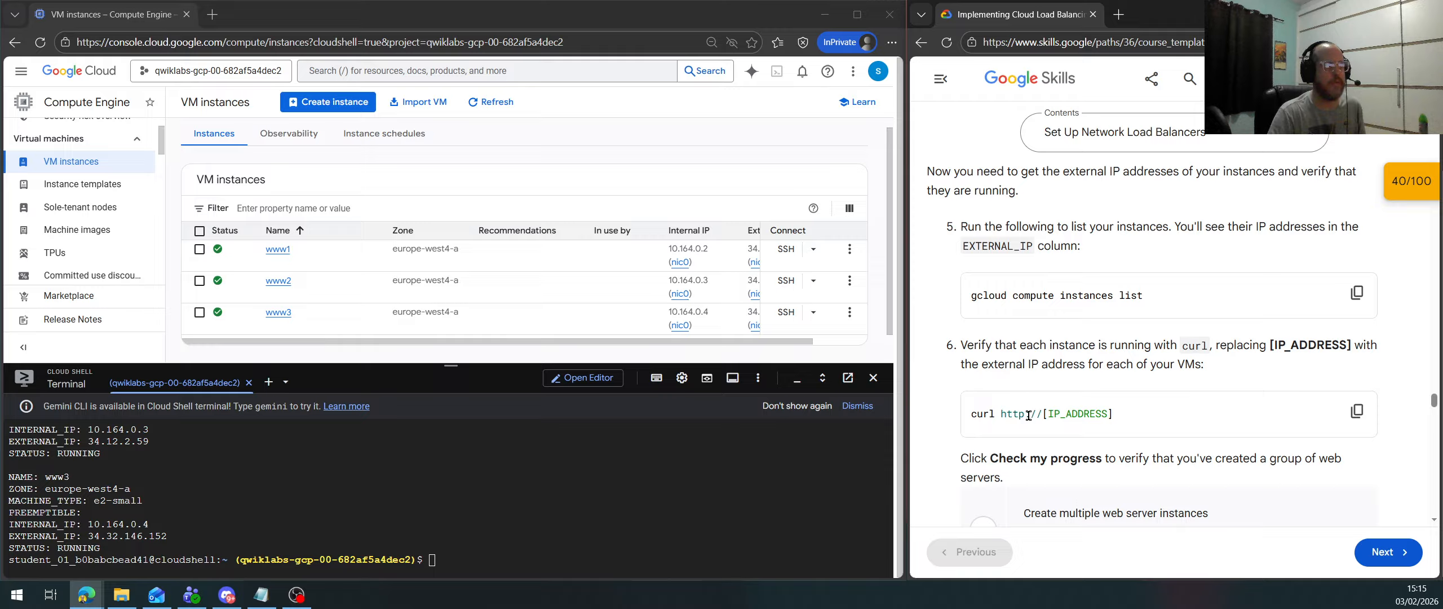
pyautogui.moveTo(1040, 416); pyautogui.dragTo(970, 415)
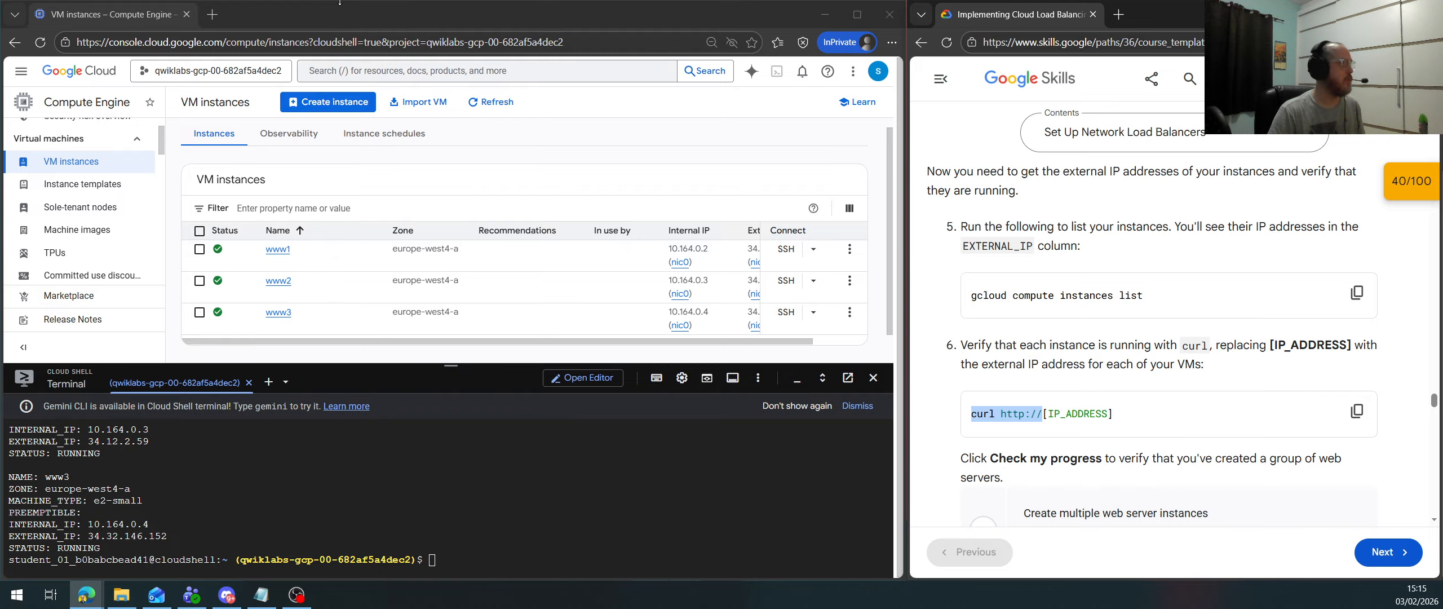
pyautogui.click(212, 15)
pyautogui.hotkey('ctrl', 'v')
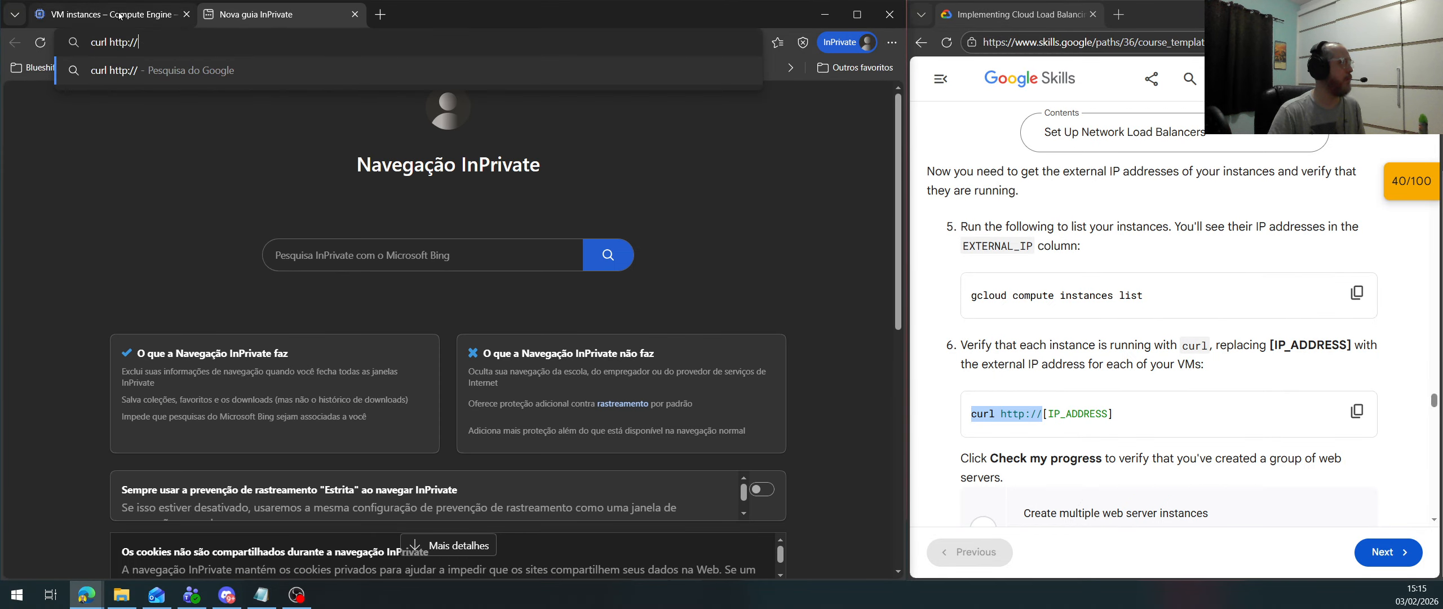
pyautogui.click(119, 17)
pyautogui.click(230, 15)
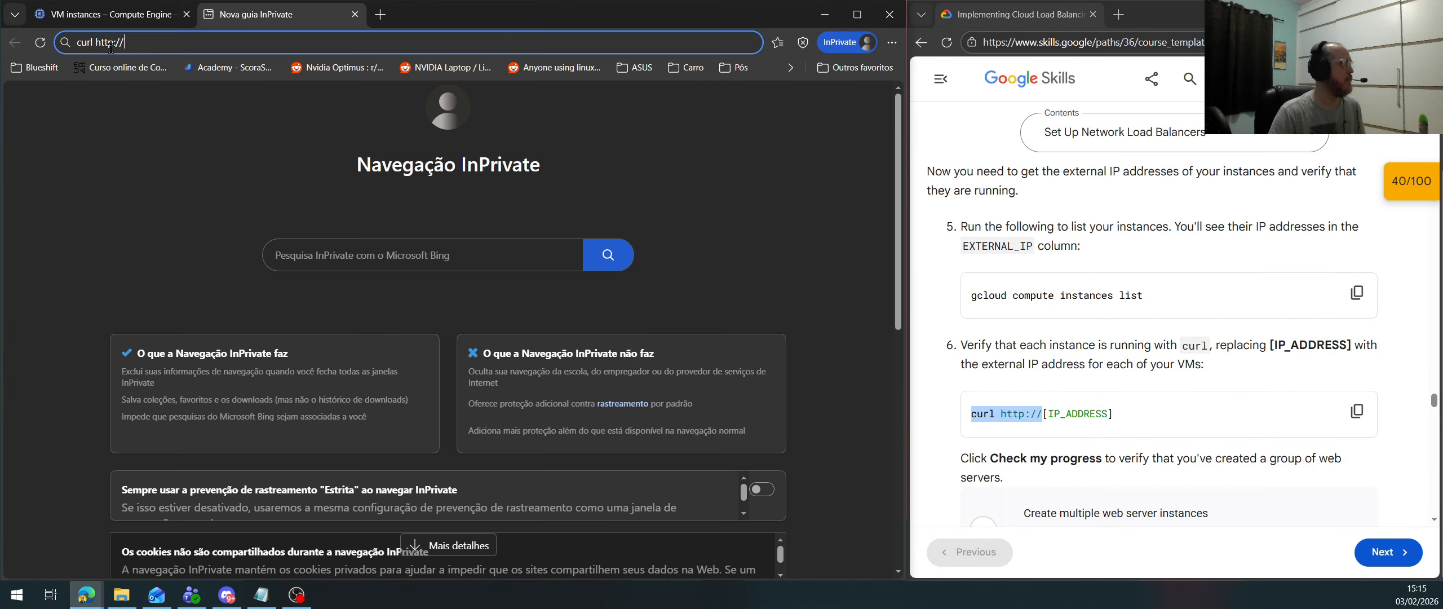
pyautogui.moveTo(97, 43); pyautogui.dragTo(77, 42)
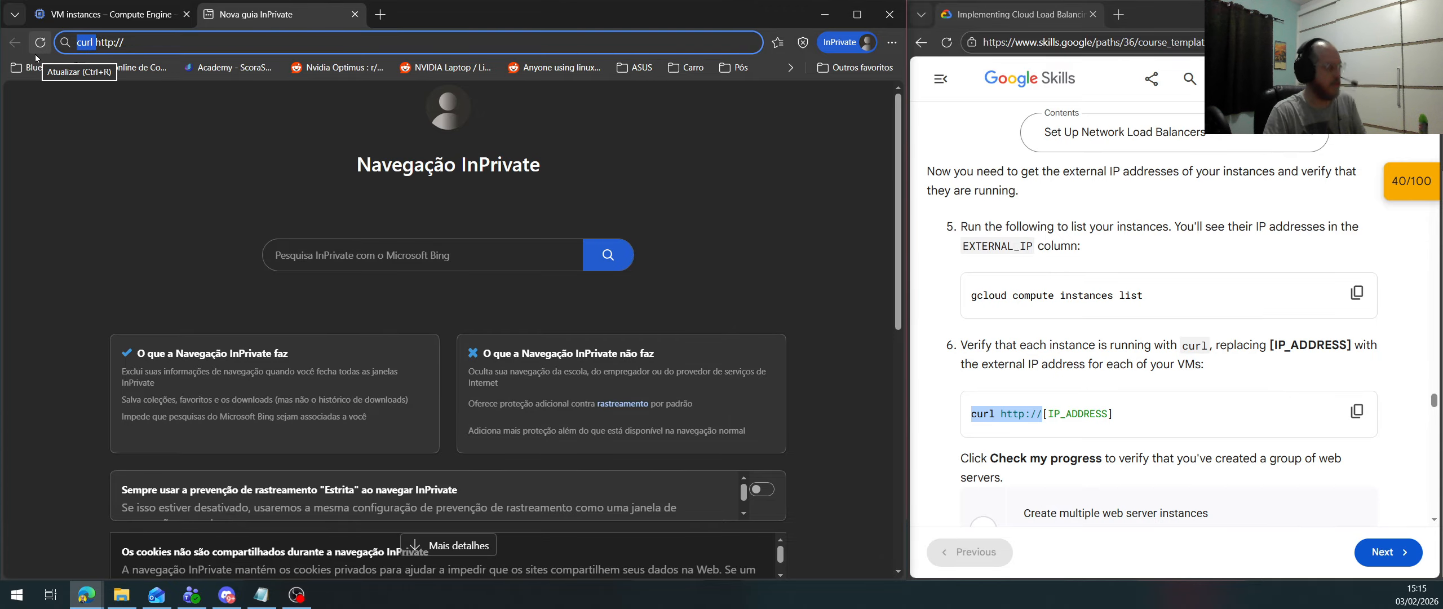
pyautogui.press('BackSpace')
pyautogui.click(113, 15)
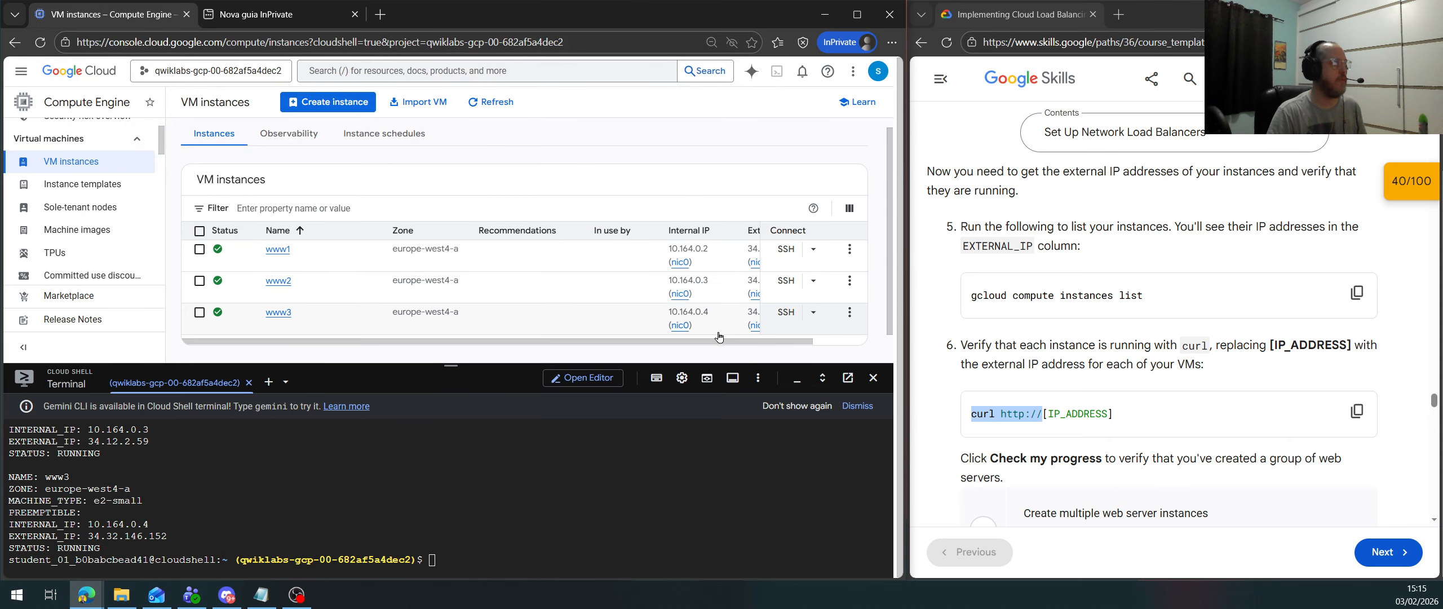
pyautogui.moveTo(723, 342); pyautogui.dragTo(778, 342)
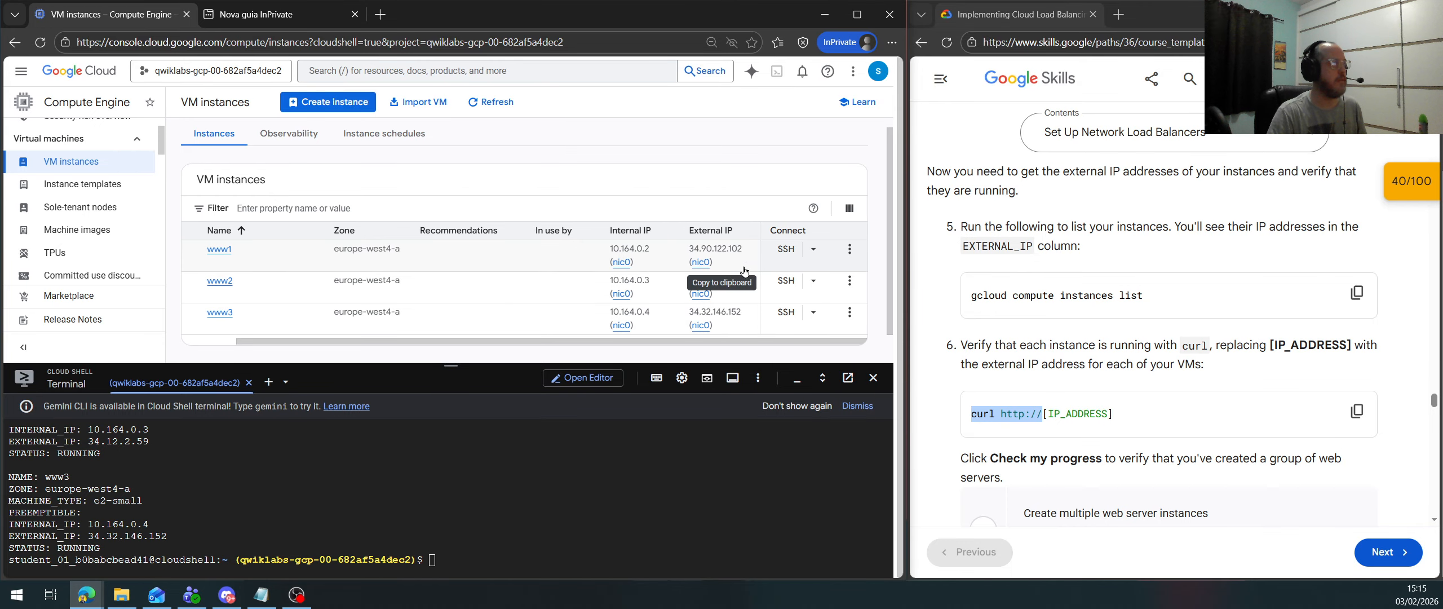
pyautogui.click(722, 262)
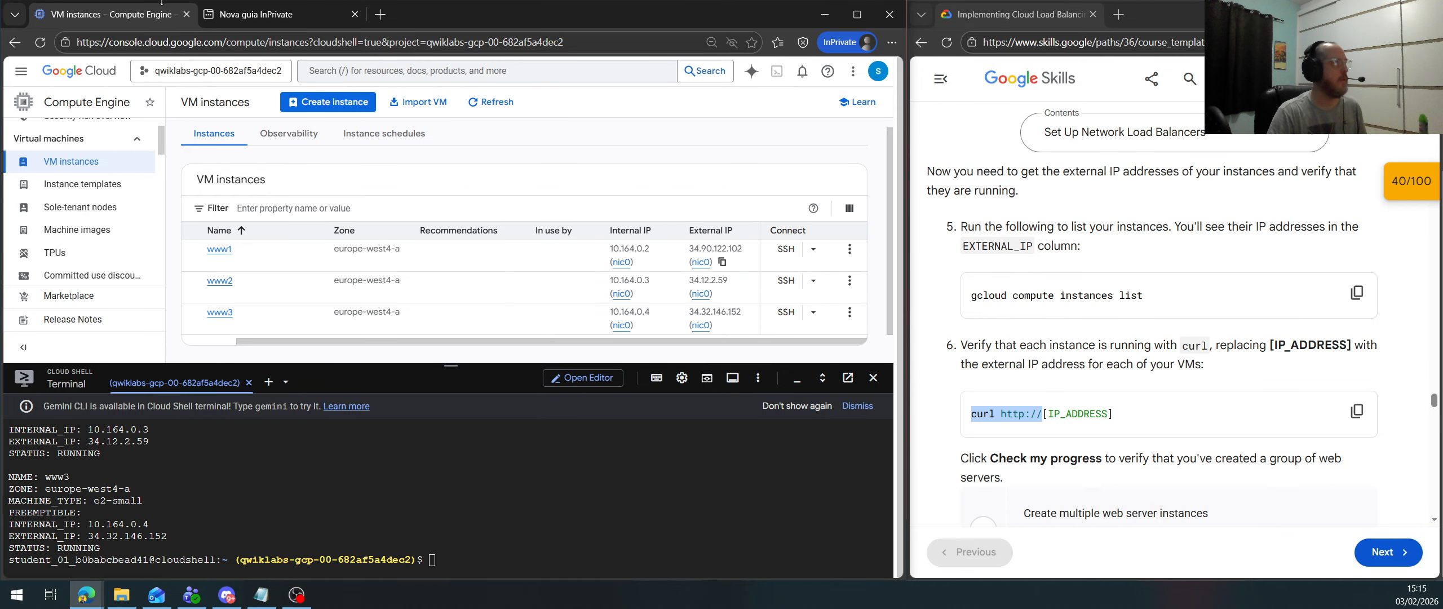
pyautogui.click(226, 14)
pyautogui.hotkey('ctrl', 'v')
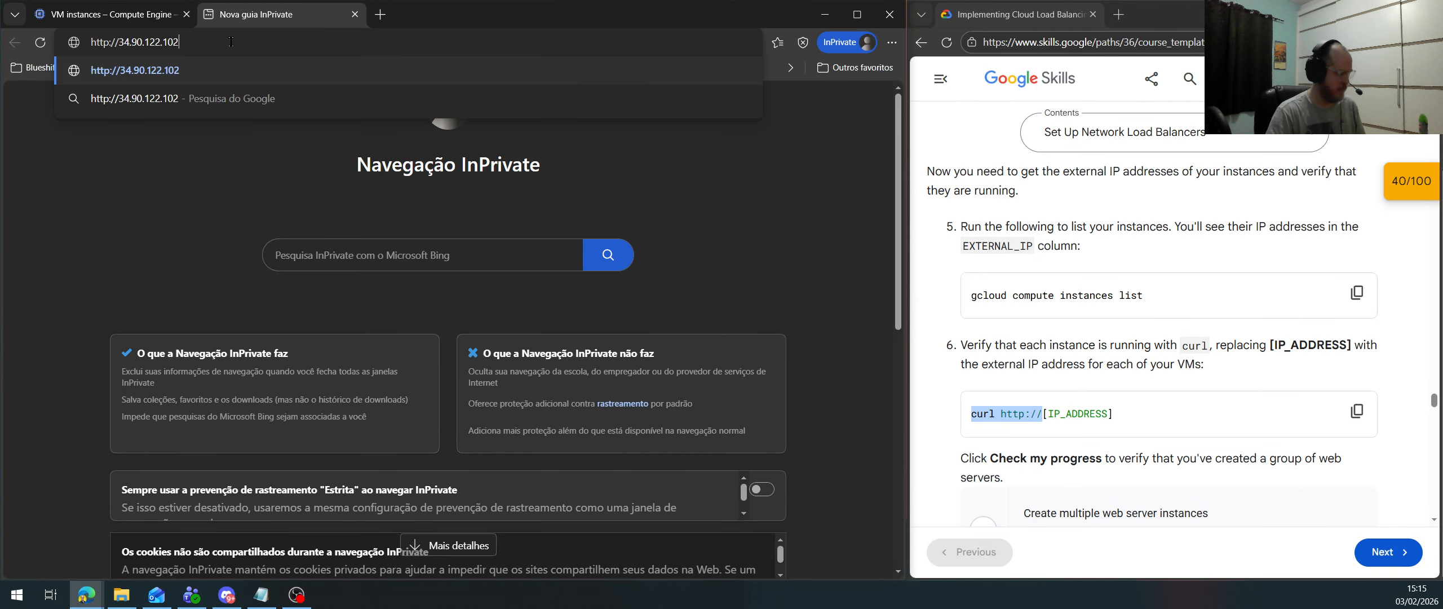
pyautogui.press('Return')
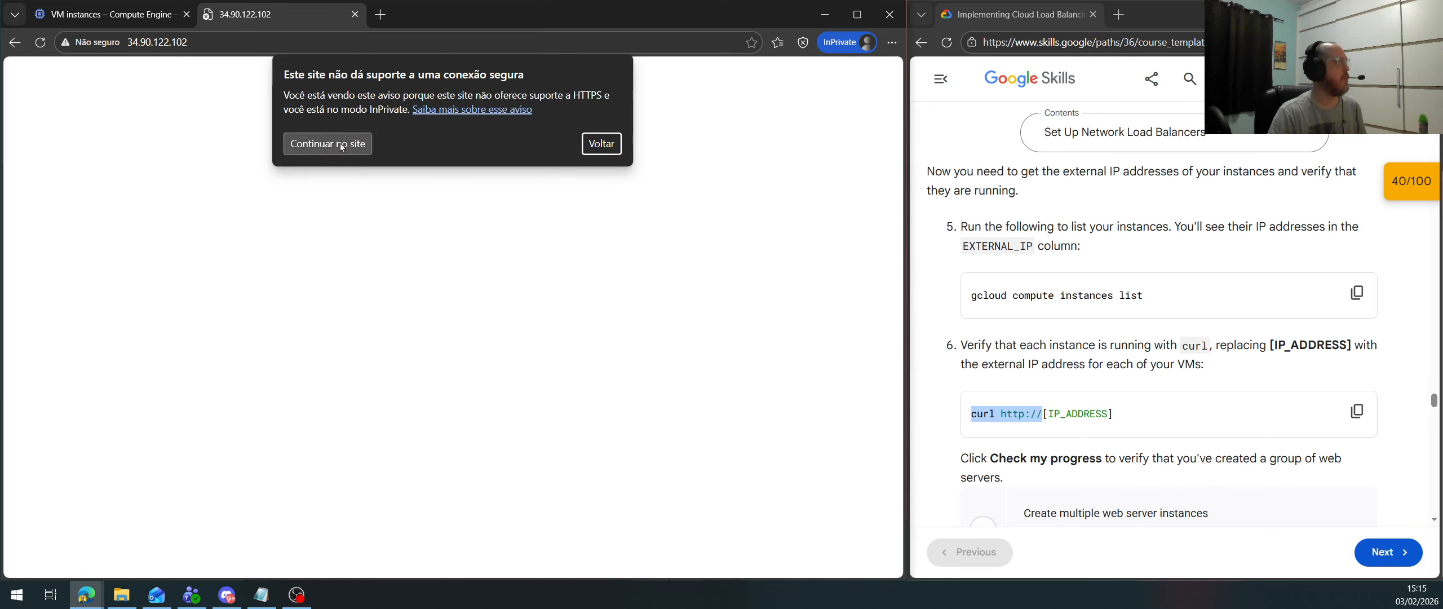
pyautogui.click(292, 144)
pyautogui.scroll(8, 342, 257)
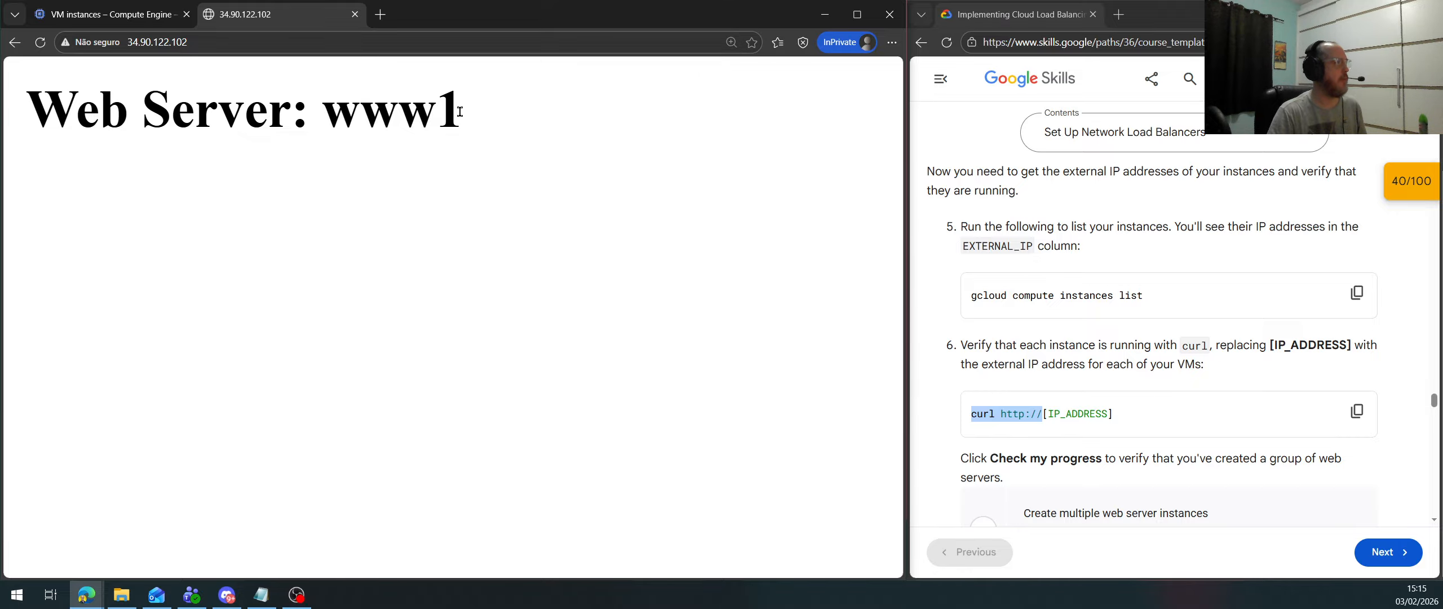
# Copy www2's external IP, open 34.12.2.59 past the insecure connection warning, and enlarge the page to check its web server
pyautogui.click(141, 18)
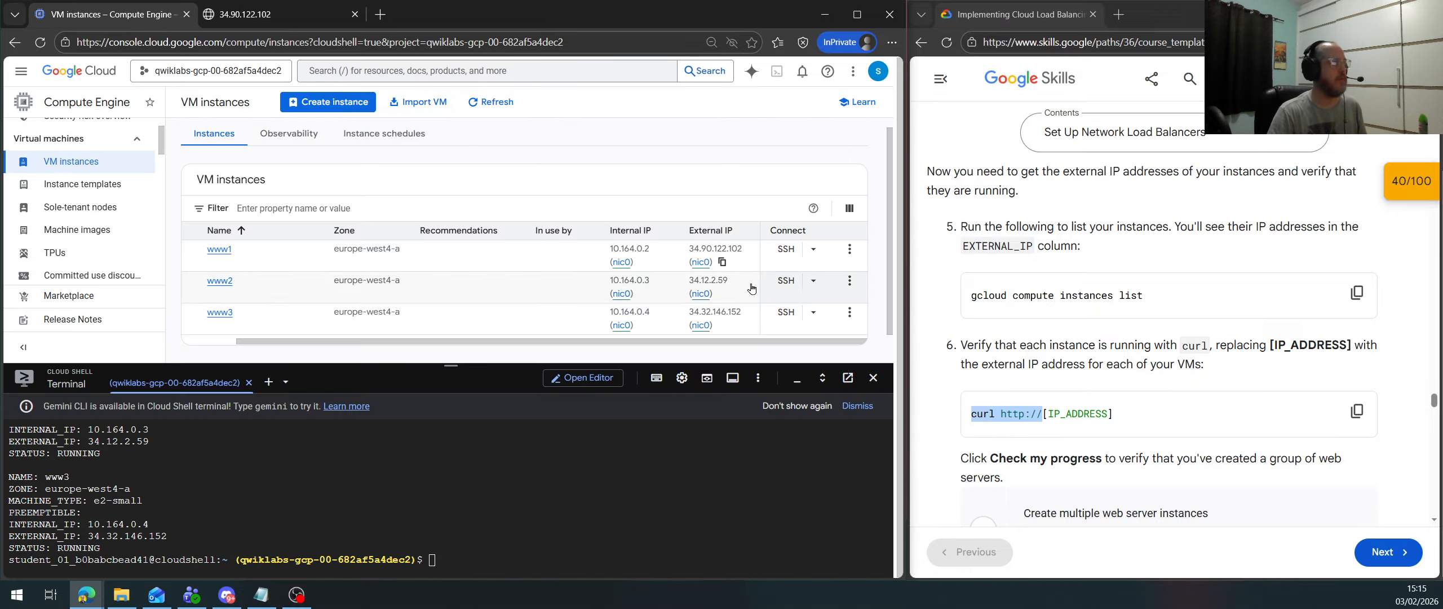
pyautogui.click(722, 296)
pyautogui.click(279, 14)
pyautogui.click(158, 42)
pyautogui.hotkey('ctrl', 'v')
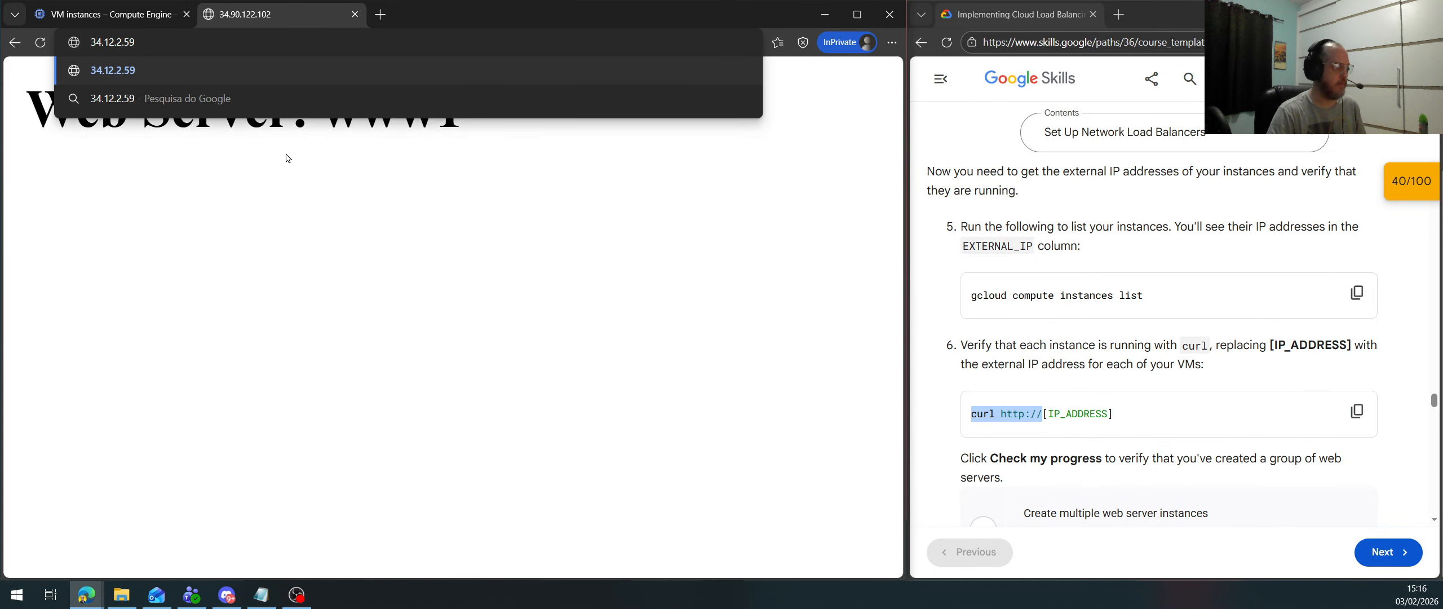
pyautogui.press('Return')
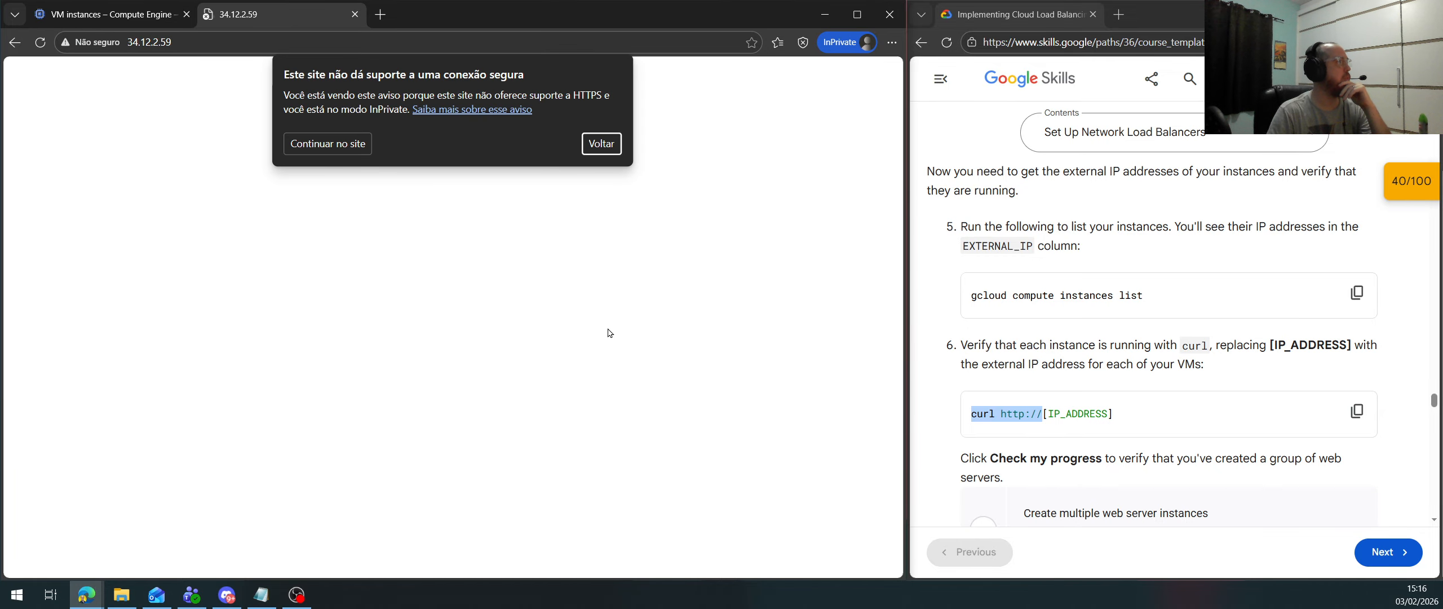
pyautogui.click(351, 148)
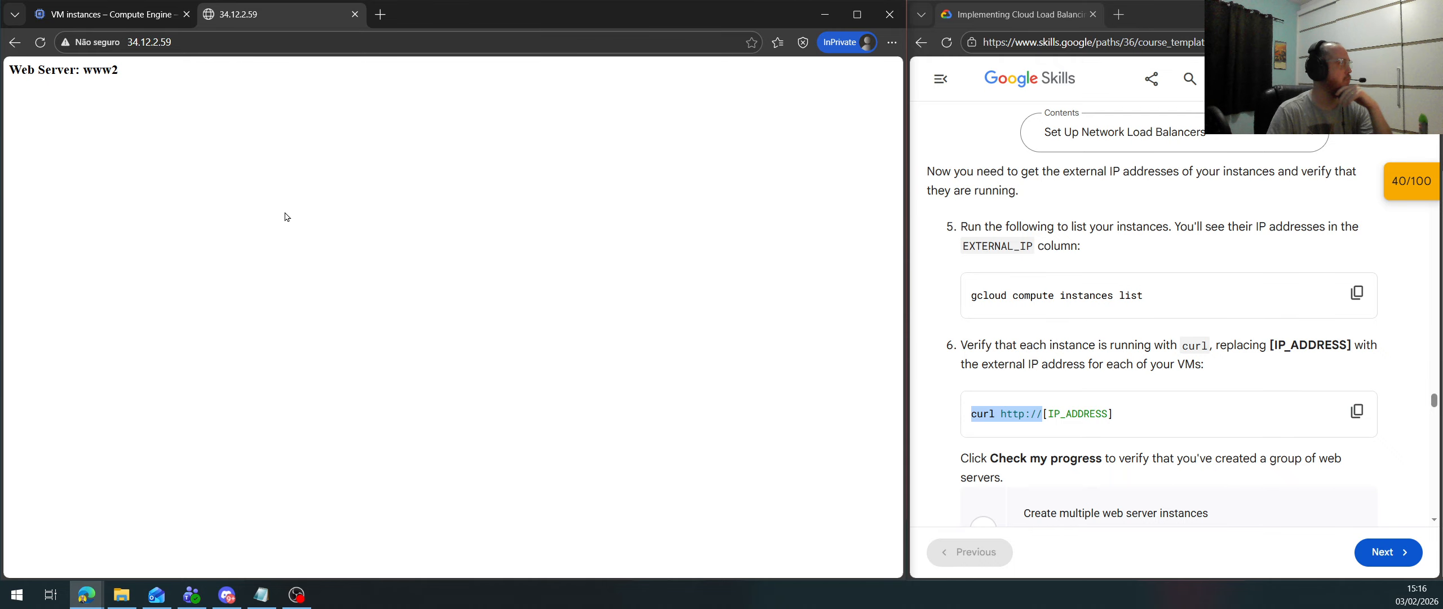
pyautogui.scroll(8, 448, 288)
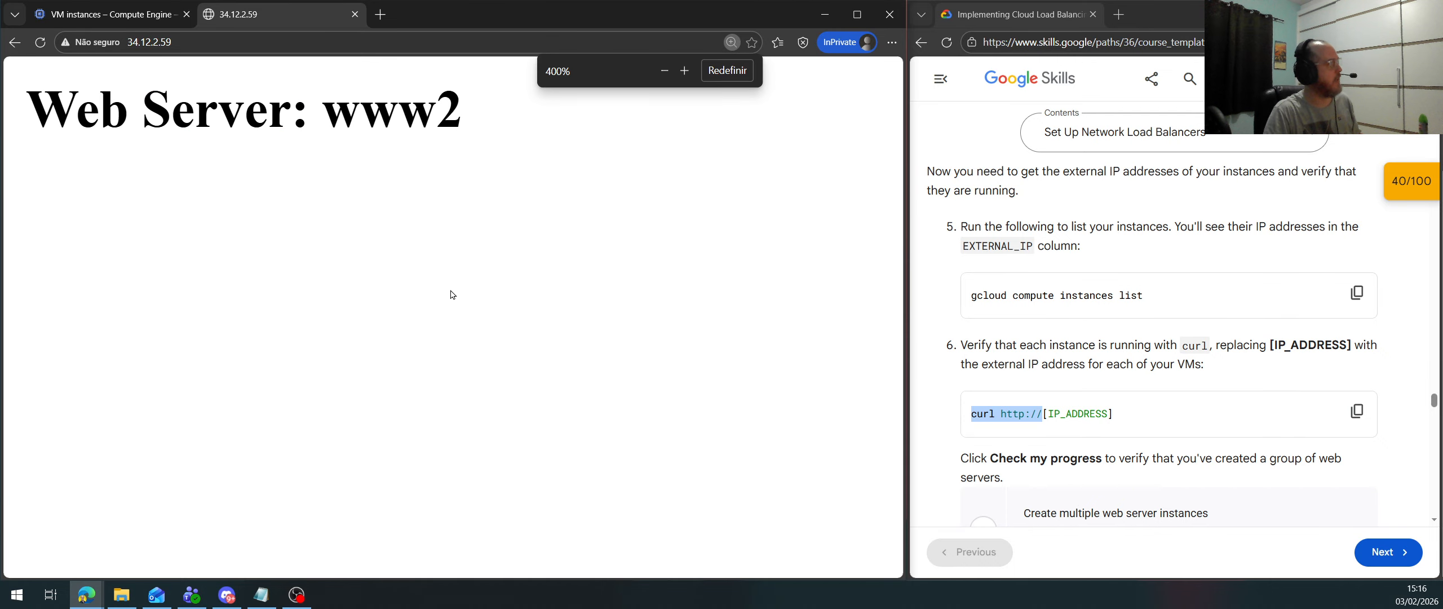
pyautogui.scroll(-1, 511, 171)
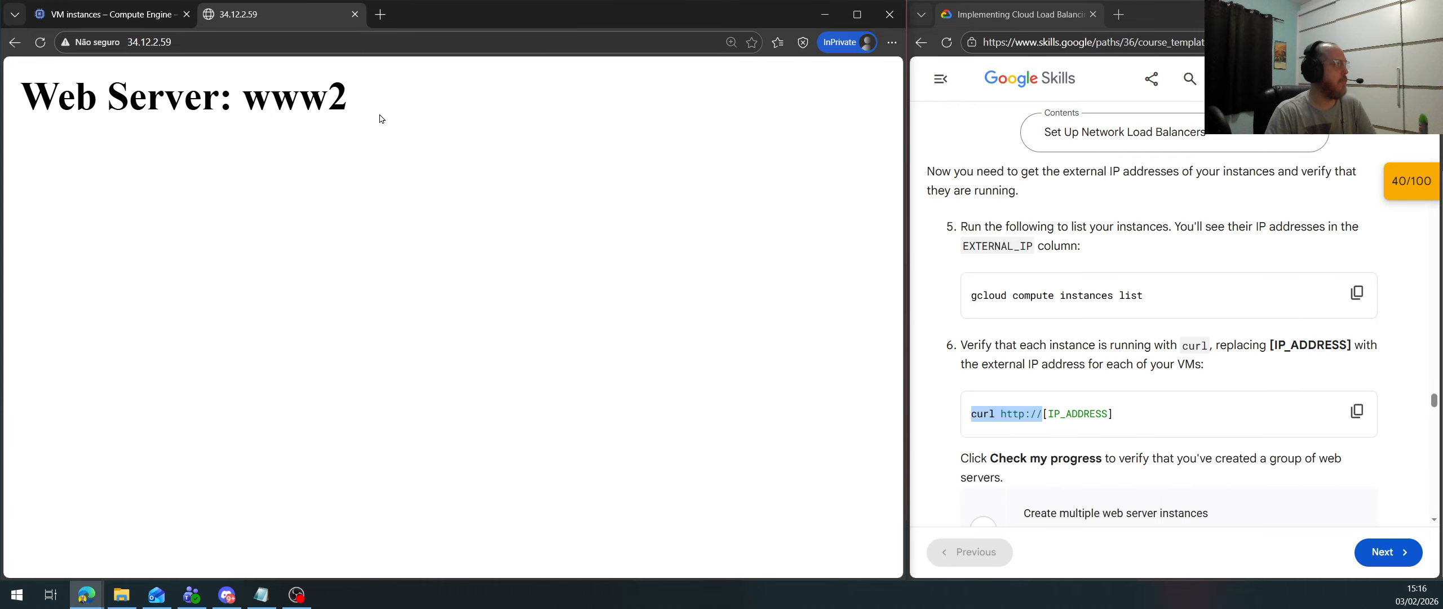
pyautogui.scroll(-3, 1212, 349)
pyautogui.moveTo(375, 107); pyautogui.dragTo(22, 104)
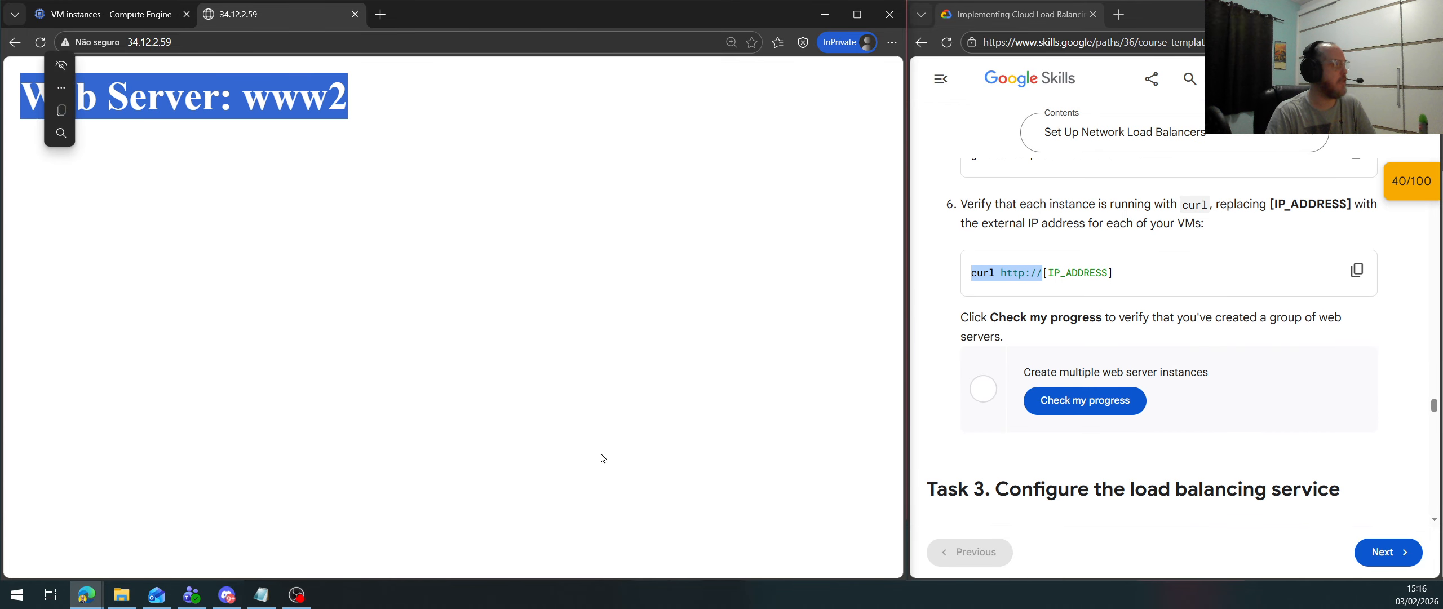
# Check the lab progress for Create multiple web server instances and go to Task 3's static external IP instructions
pyautogui.click(1062, 410)
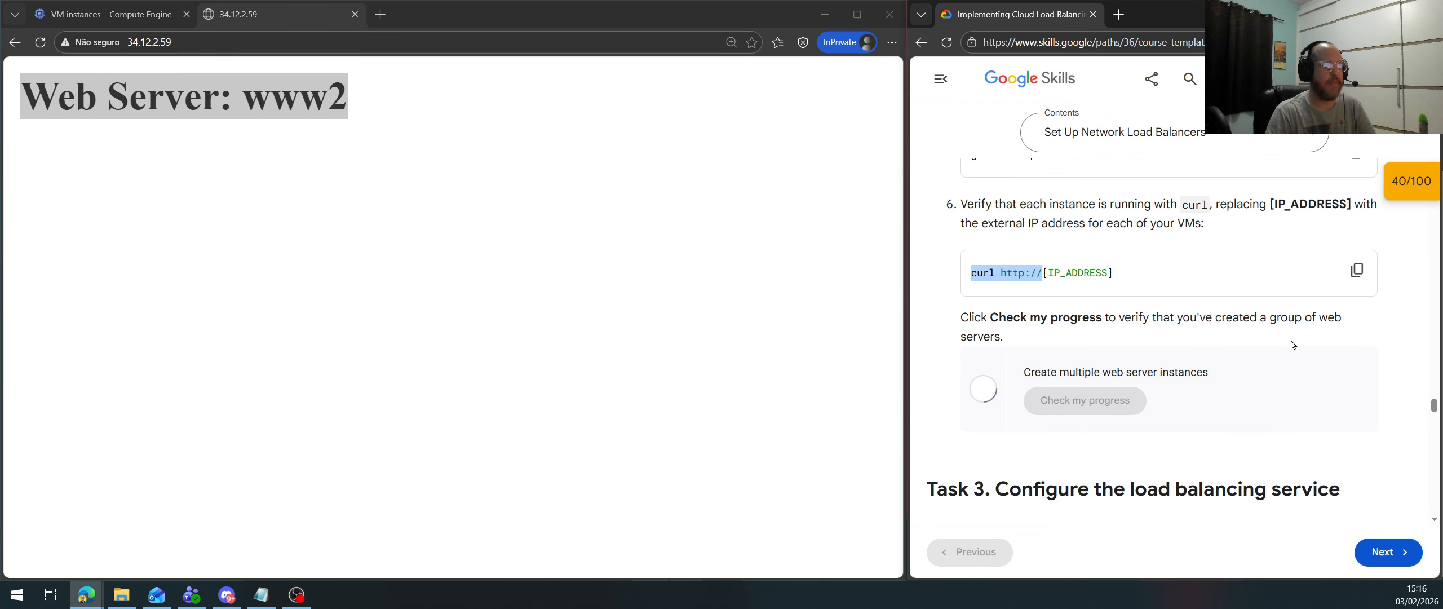
pyautogui.scroll(-5, 1280, 357)
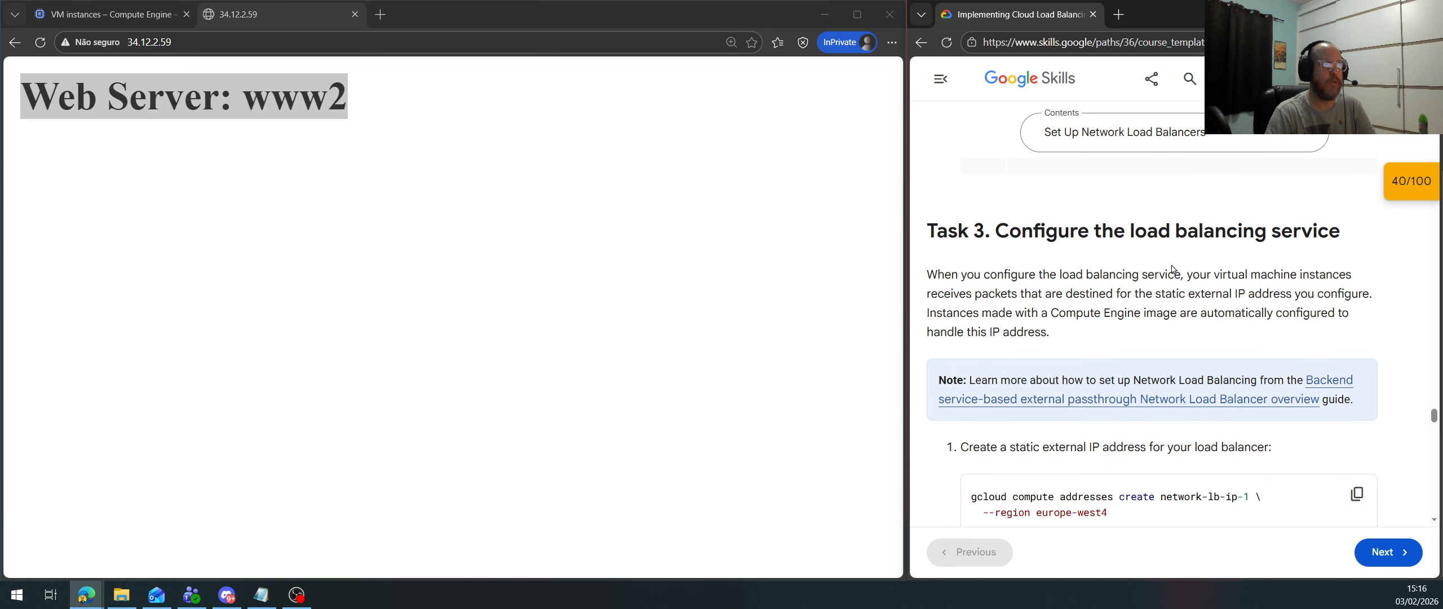
pyautogui.scroll(-3, 1334, 424)
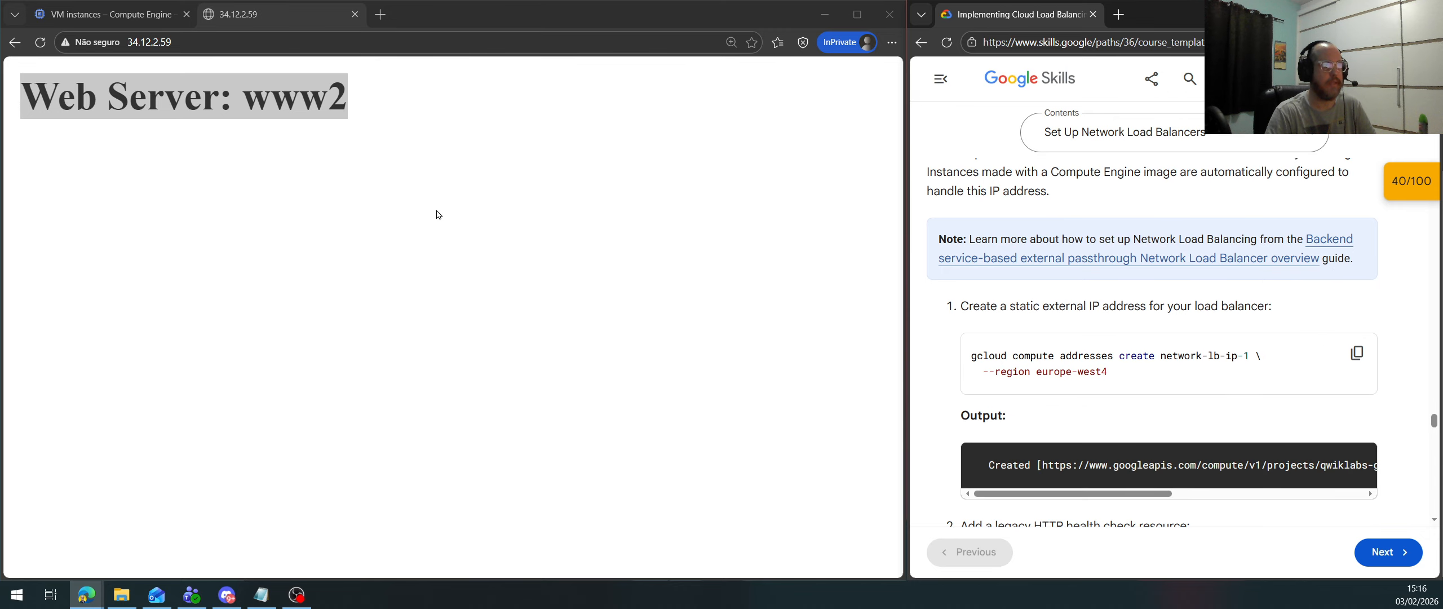
# Return to the VM instances page, enlarge the Cloud Shell terminal and clear its output
pyautogui.click(103, 15)
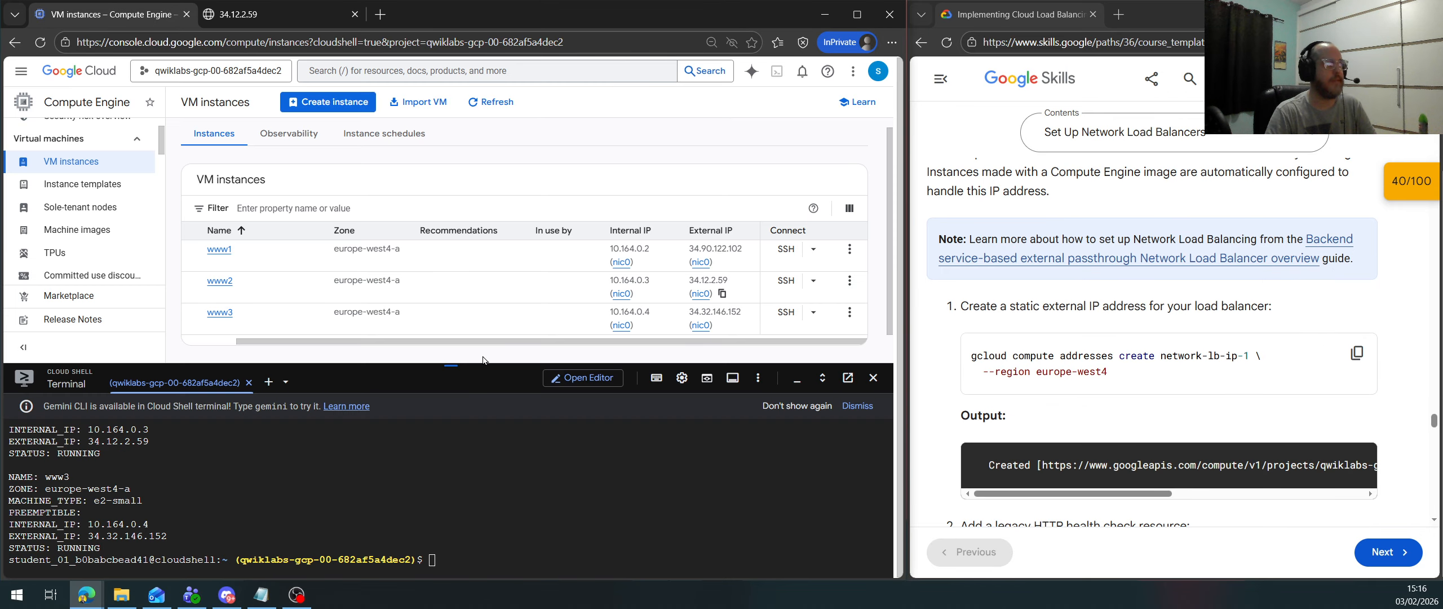
pyautogui.moveTo(454, 371); pyautogui.dragTo(451, 172)
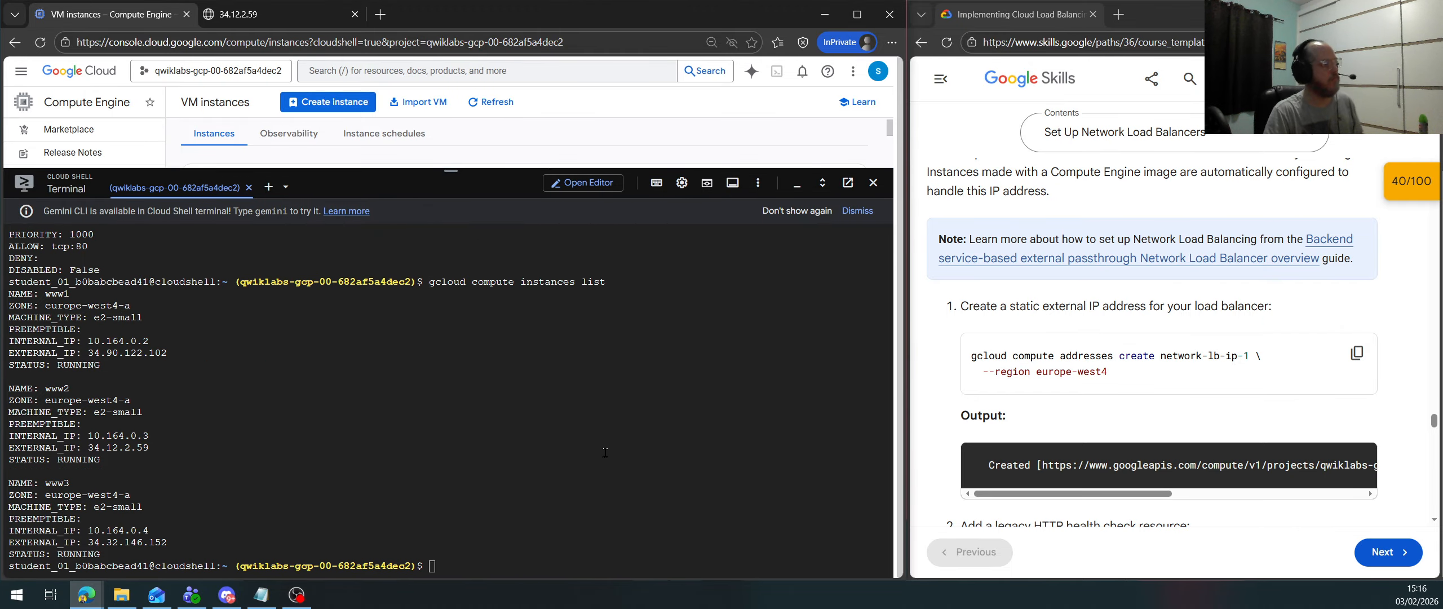
pyautogui.hotkey('ctrl', 'l')
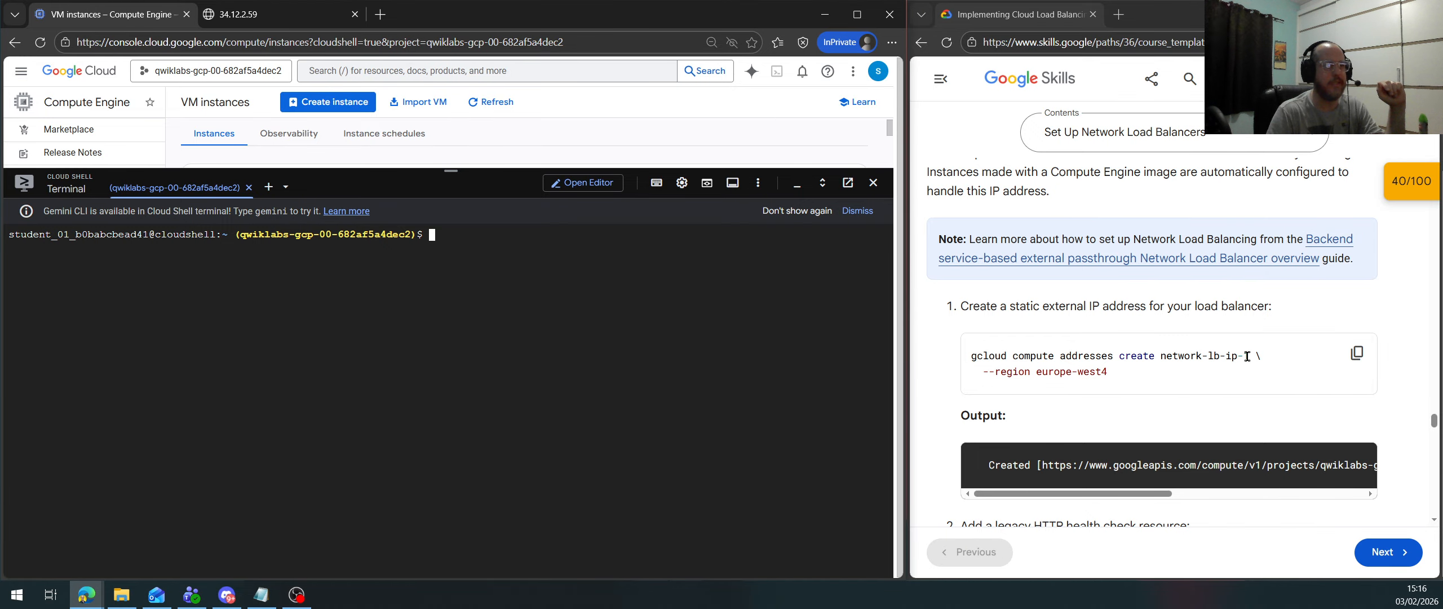
# Create the static external IP address network-lb-ip-1 in region europe-west4 by running the lab's gcloud command in Cloud Shell
pyautogui.moveTo(1249, 356); pyautogui.dragTo(1164, 356)
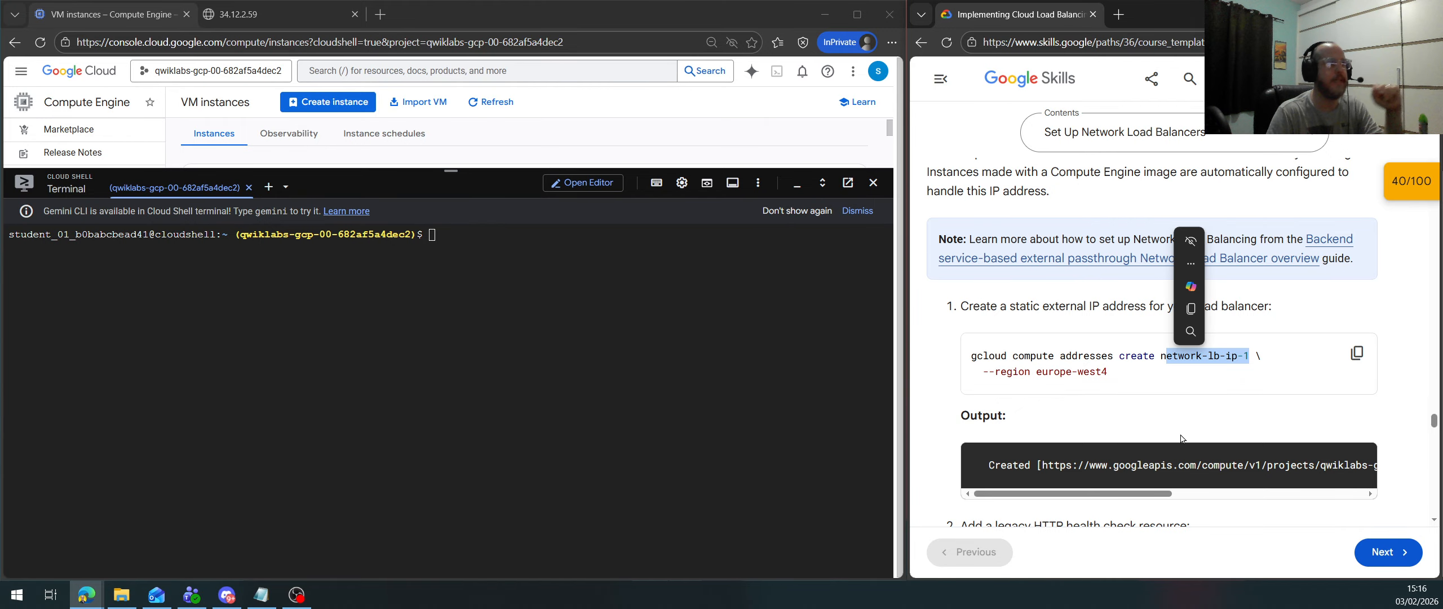
pyautogui.click(1160, 407)
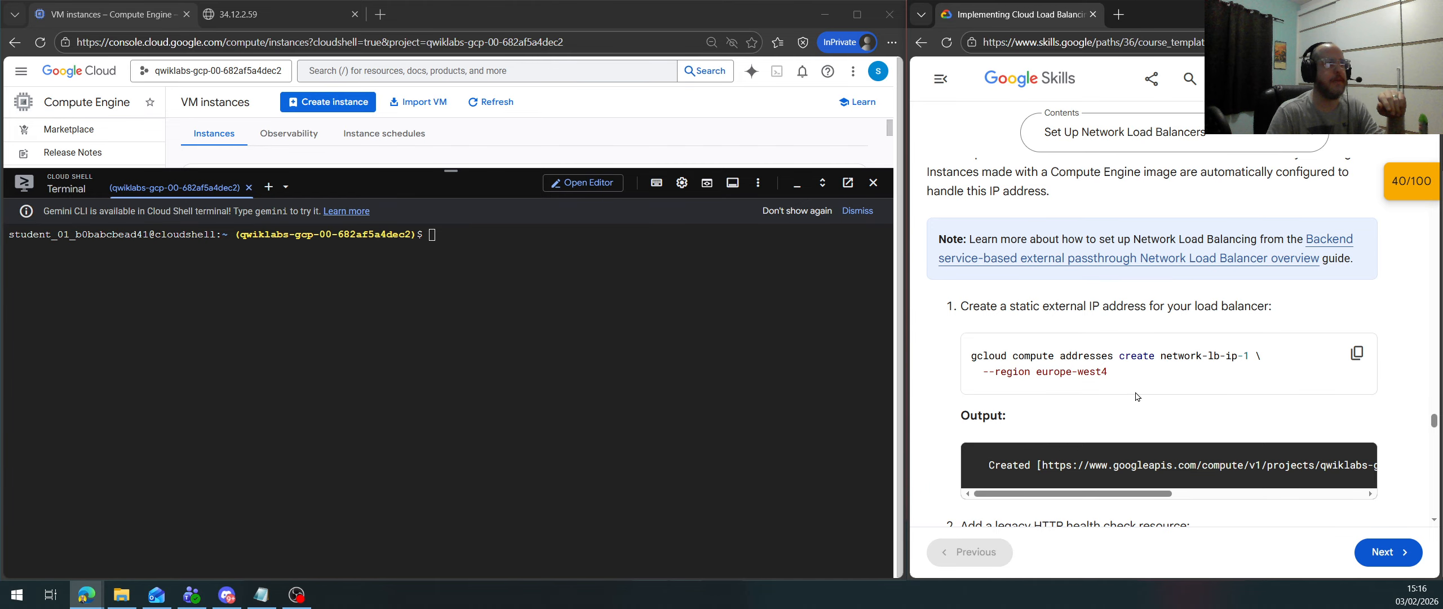
pyautogui.moveTo(1009, 307); pyautogui.dragTo(1099, 308)
pyautogui.click(1357, 354)
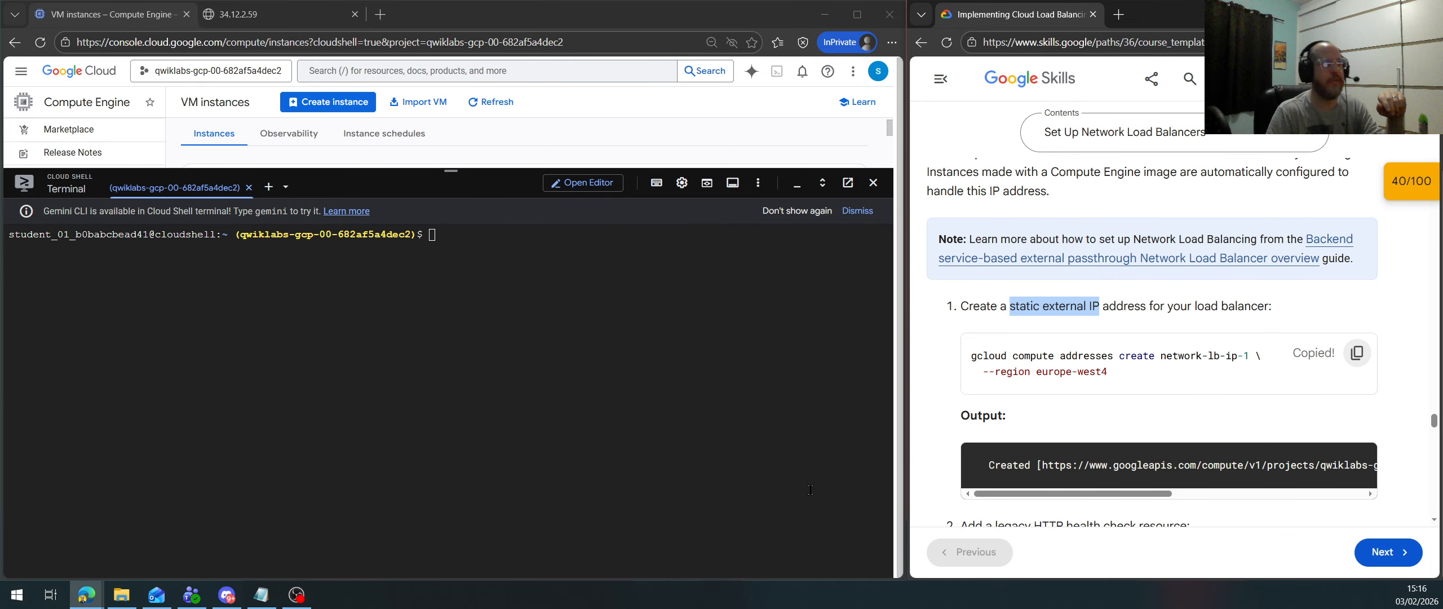
pyautogui.click(587, 363)
pyautogui.hotkey('ctrl', 'v')
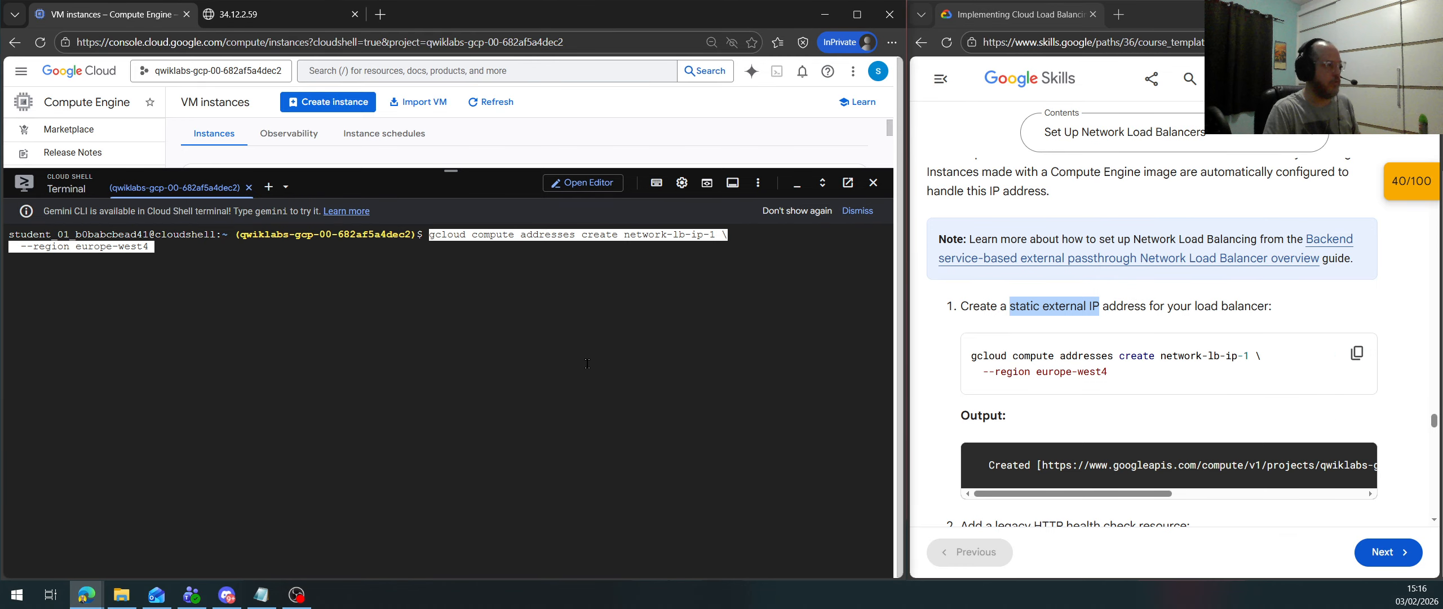
pyautogui.press('Return')
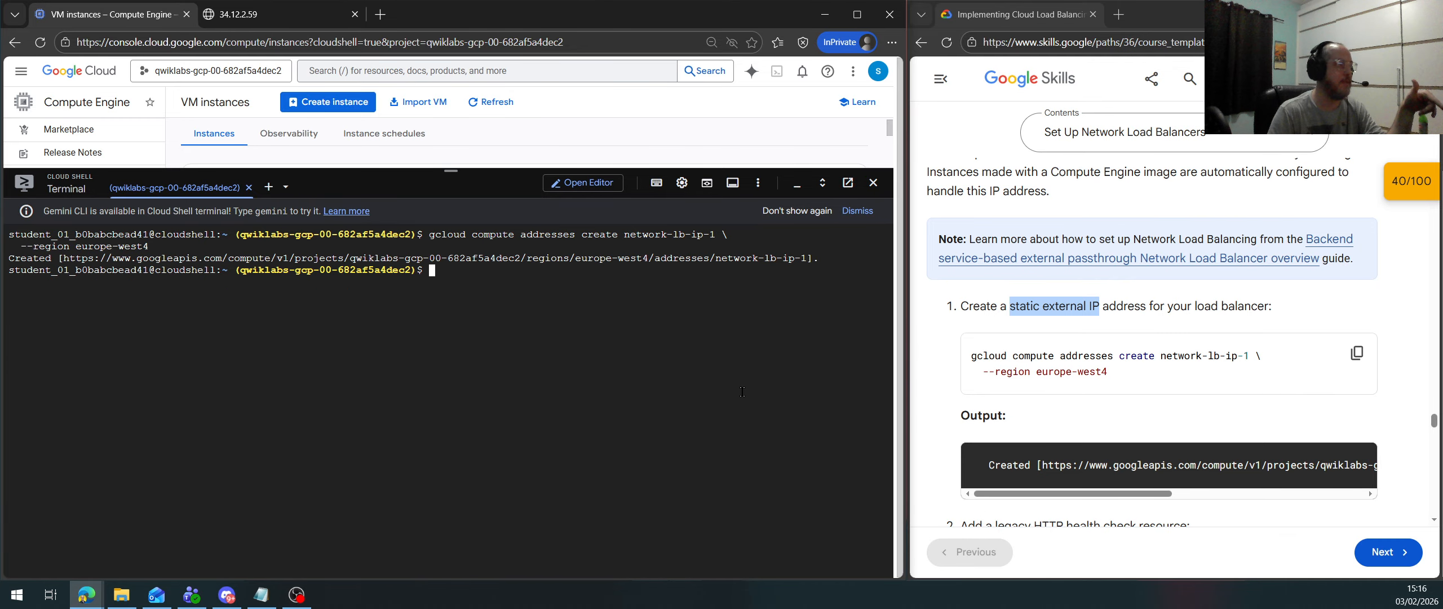
# Create the legacy HTTP health check basic-check by running the lab's gcloud compute http-health-checks command in Cloud Shell
pyautogui.scroll(-2, 1237, 384)
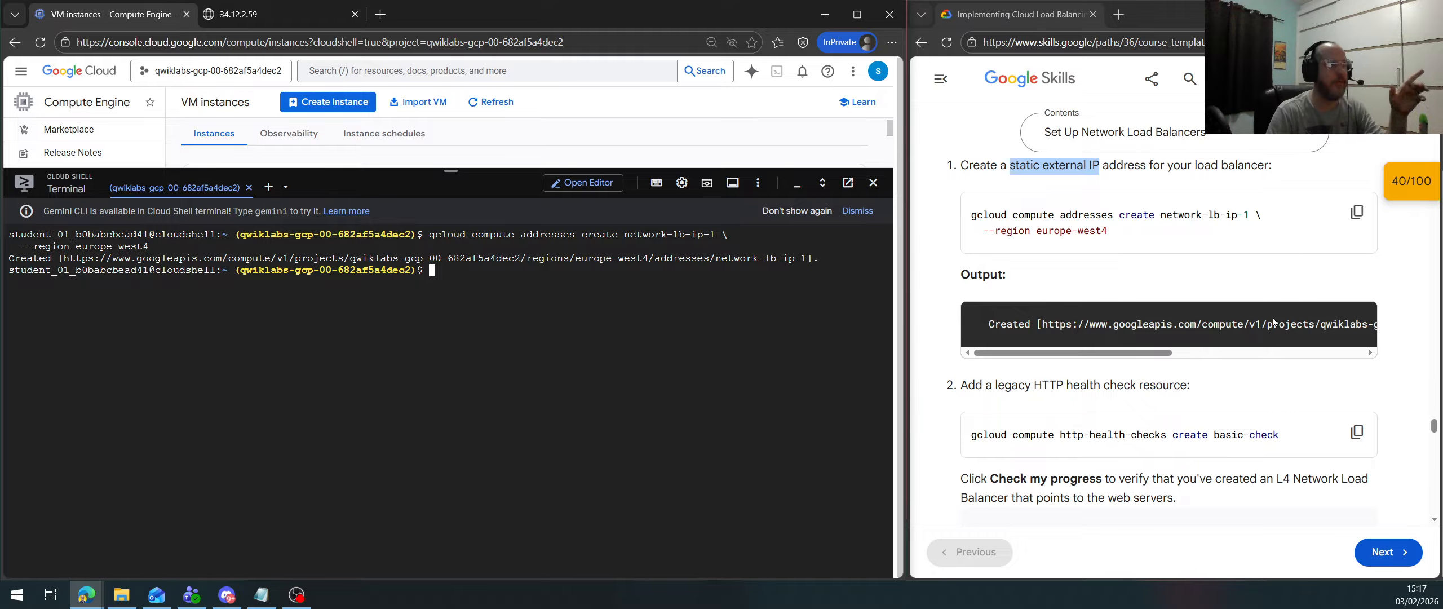
pyautogui.scroll(-1, 1273, 322)
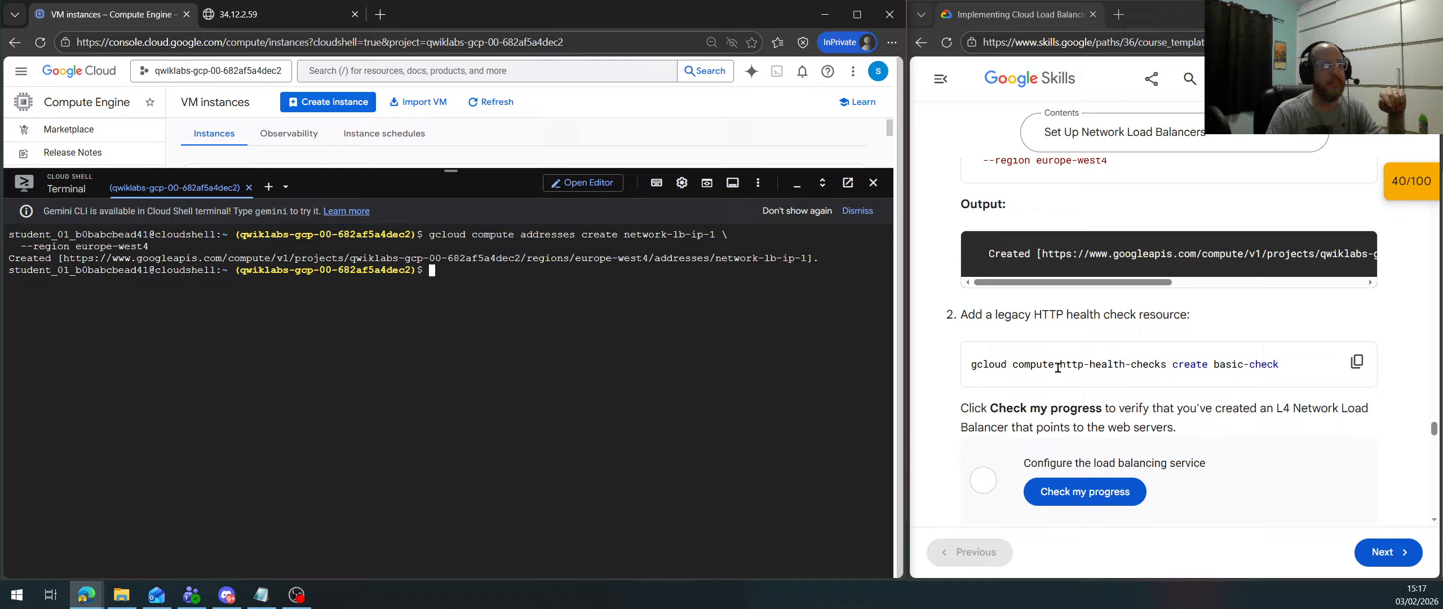
pyautogui.moveTo(1167, 366); pyautogui.dragTo(1055, 365)
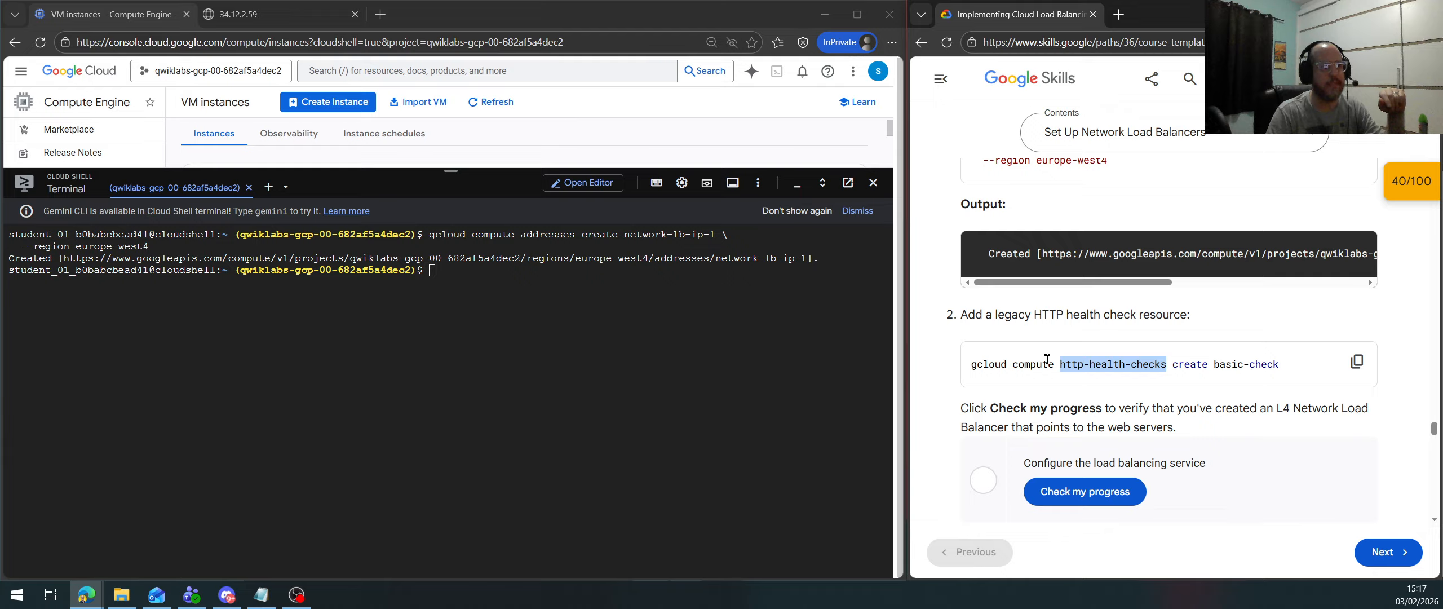
pyautogui.moveTo(1053, 363); pyautogui.dragTo(1012, 363)
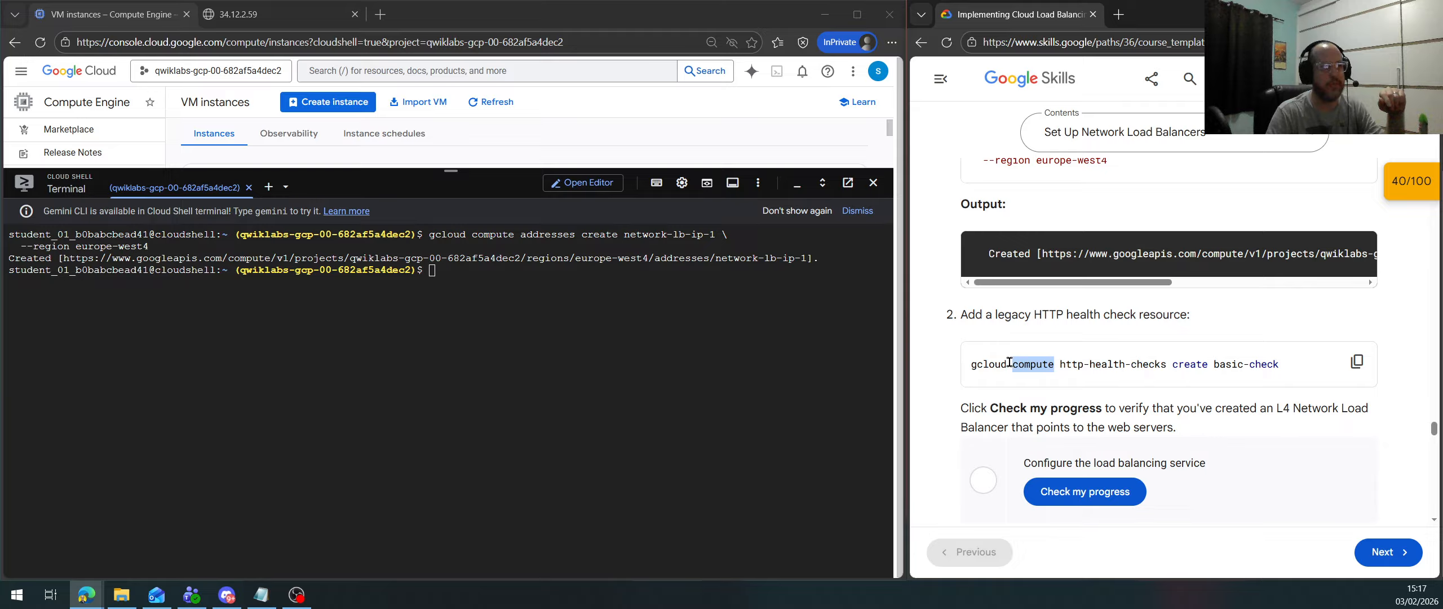
pyautogui.moveTo(1207, 365); pyautogui.dragTo(1283, 365)
pyautogui.click(1219, 367)
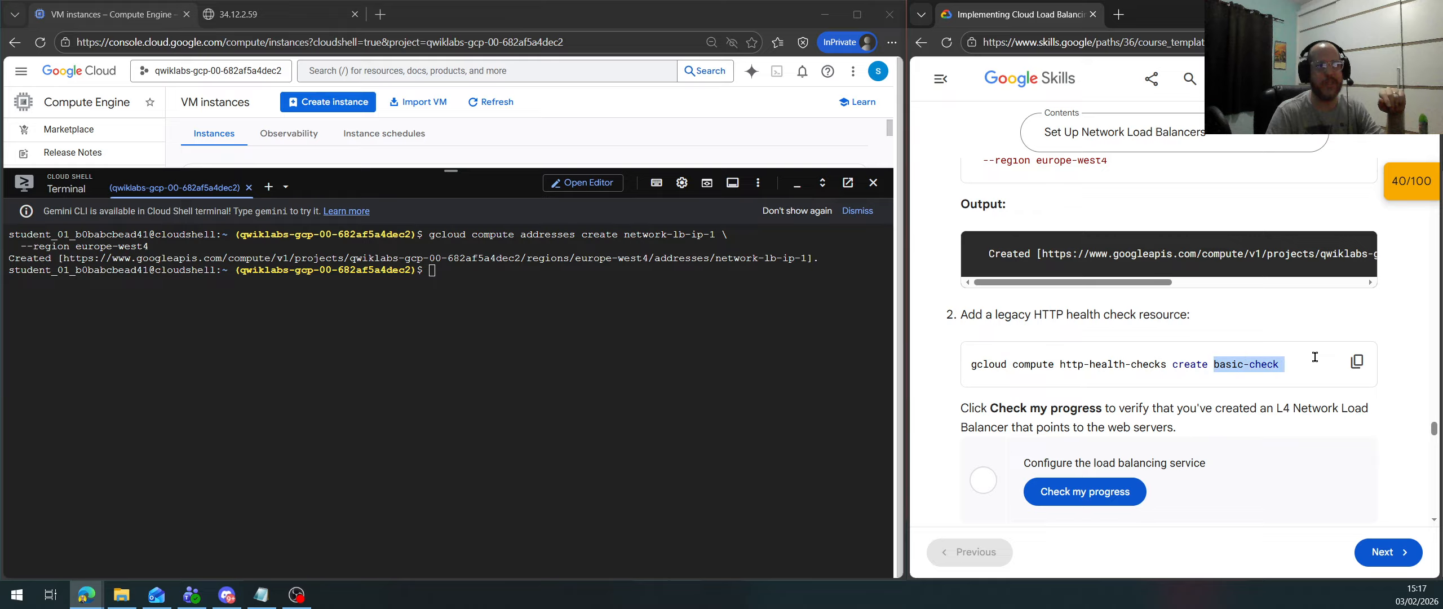
pyautogui.click(1355, 364)
pyautogui.click(585, 384)
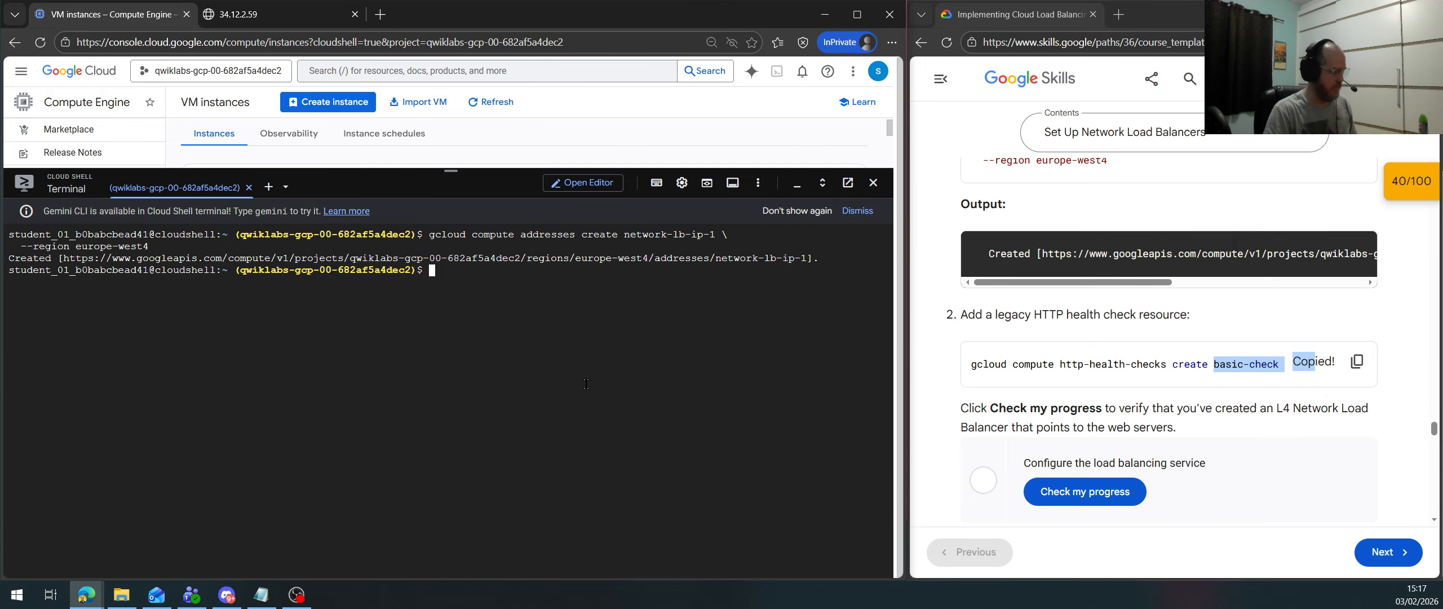
pyautogui.hotkey('ctrl', 'v')
pyautogui.press('Return')
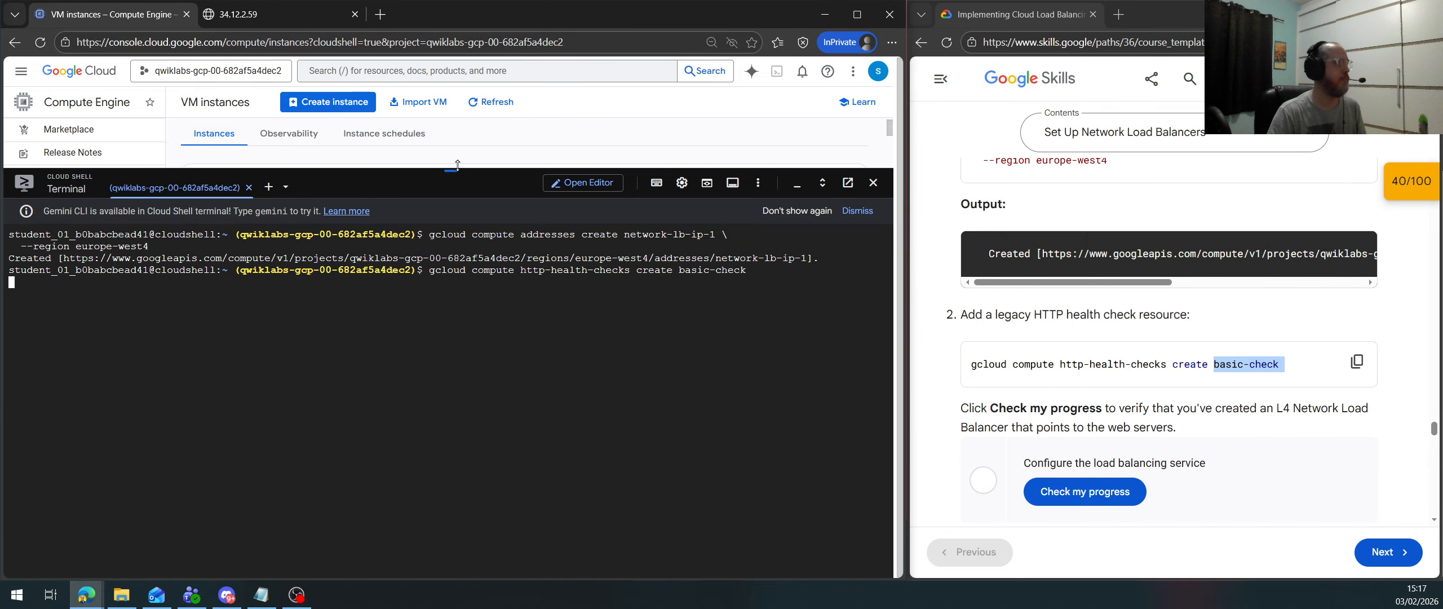
# Shrink the Cloud Shell terminal and check the lab progress for Configure the load balancing service
pyautogui.moveTo(457, 164); pyautogui.dragTo(457, 301)
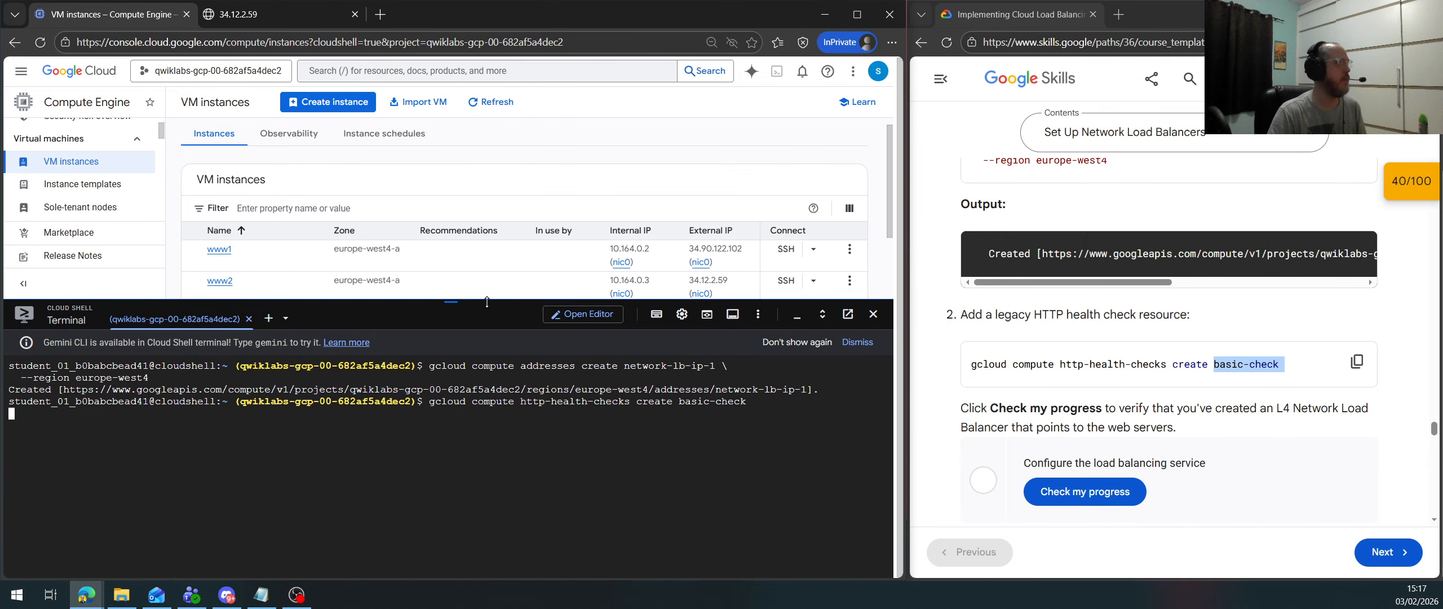
pyautogui.scroll(-1, 1234, 445)
pyautogui.click(1234, 445)
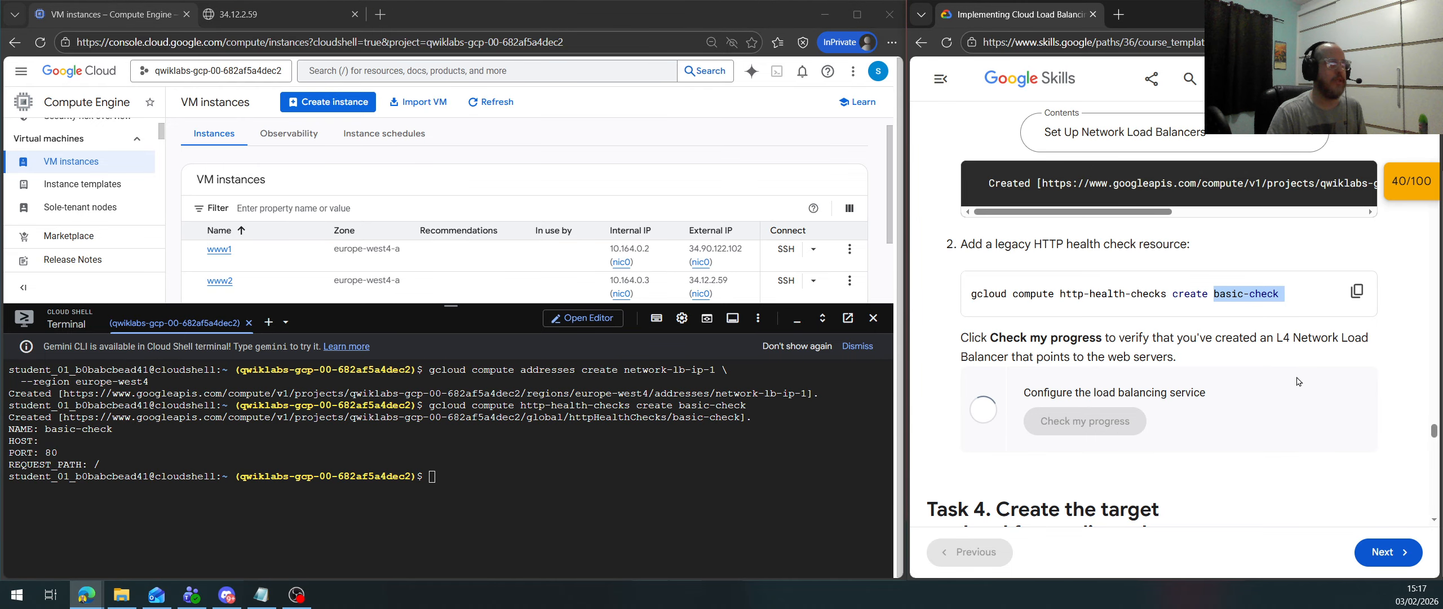
# Create the target pool www-pool in region europe-west4 with health check basic-check by running Task 4's first gcloud command in Cloud Shell
pyautogui.scroll(-4, 1312, 355)
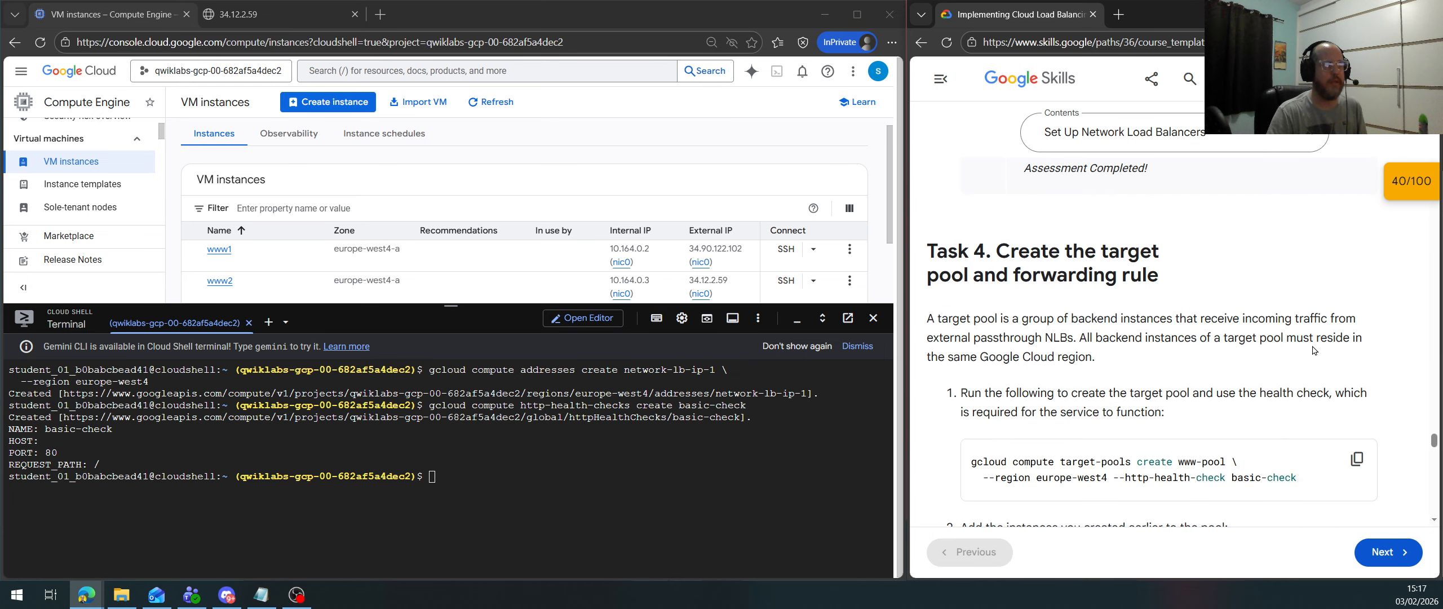
pyautogui.scroll(-2, 1200, 451)
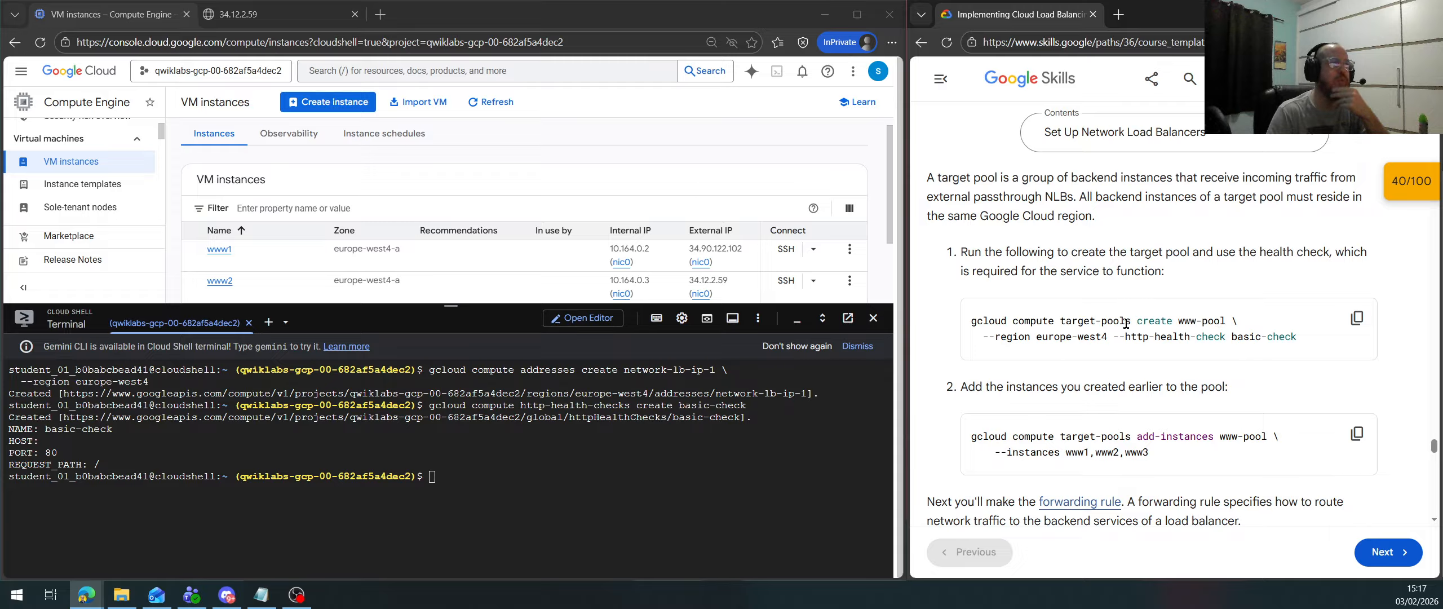
pyautogui.moveTo(1134, 323); pyautogui.dragTo(1059, 323)
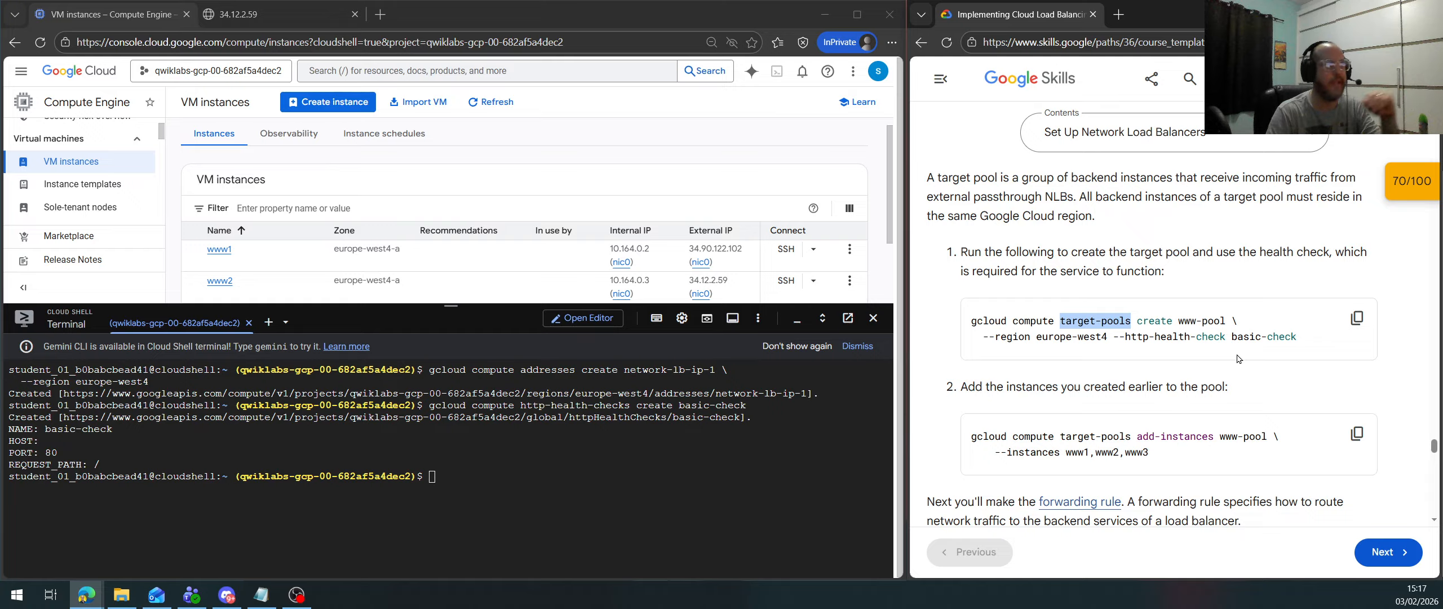
pyautogui.click(1354, 320)
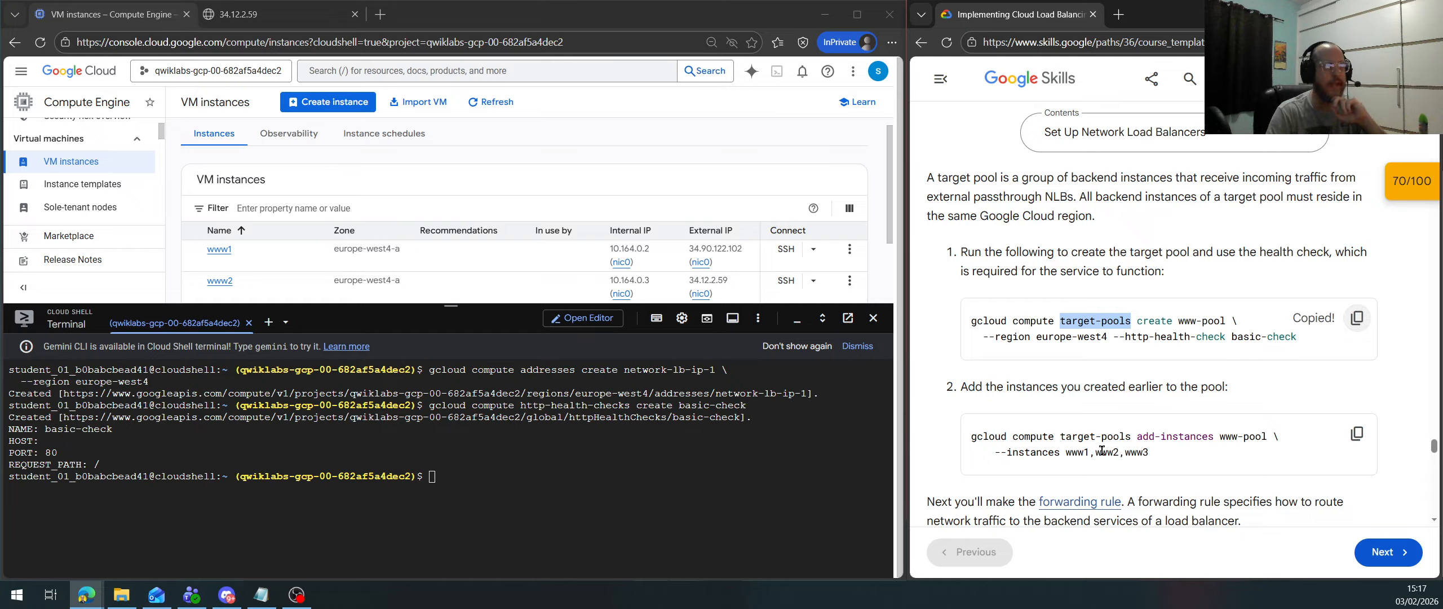
pyautogui.moveTo(1108, 337)
pyautogui.mouseDown()
pyautogui.moveTo(1028, 341)
pyautogui.moveTo(1326, 337)
pyautogui.mouseUp()
pyautogui.click(1249, 351)
pyautogui.click(1249, 385)
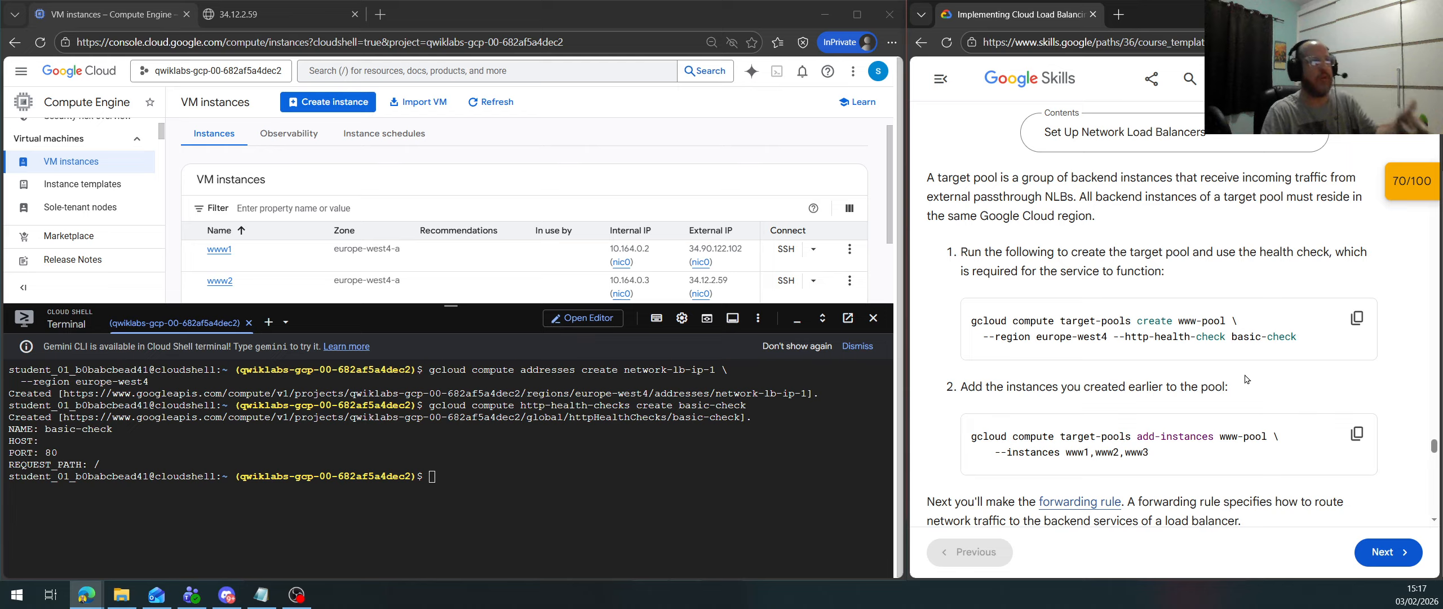
pyautogui.click(648, 486)
pyautogui.hotkey('ctrl', 'v')
pyautogui.press('Return')
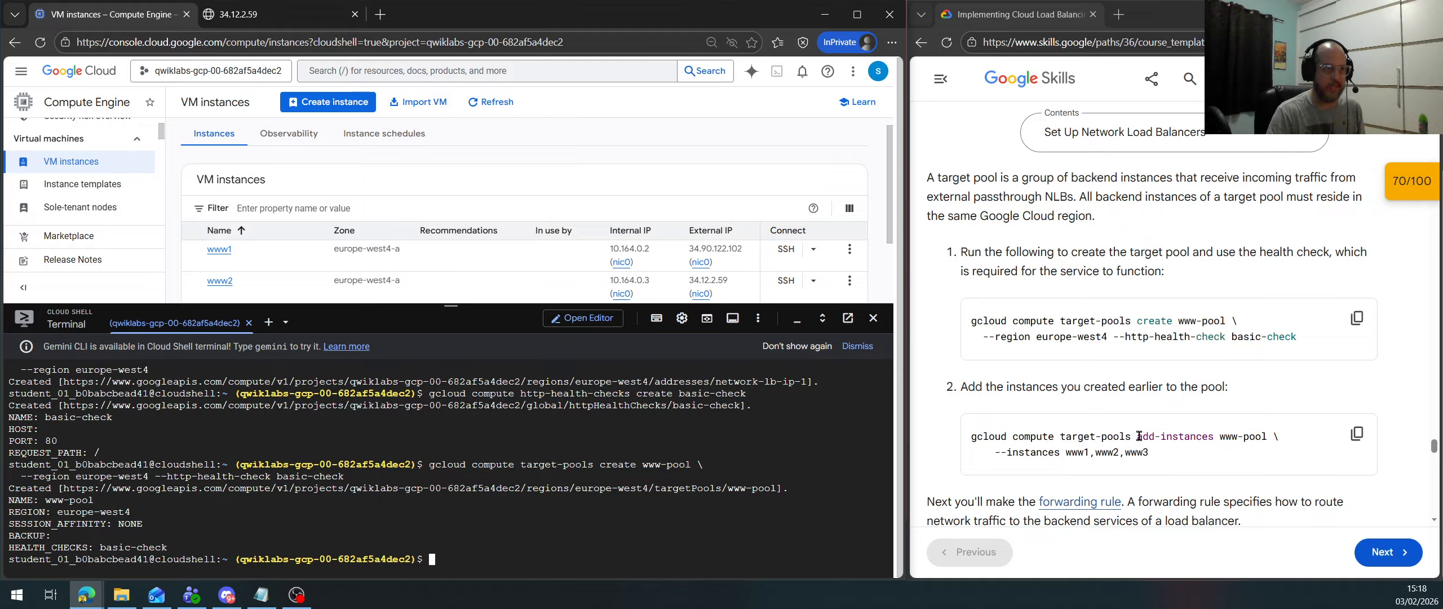
# Add the instances www1, www2 and www3 to www-pool by running the lab's add-instances command in Cloud Shell
pyautogui.moveTo(1139, 436); pyautogui.dragTo(1210, 436)
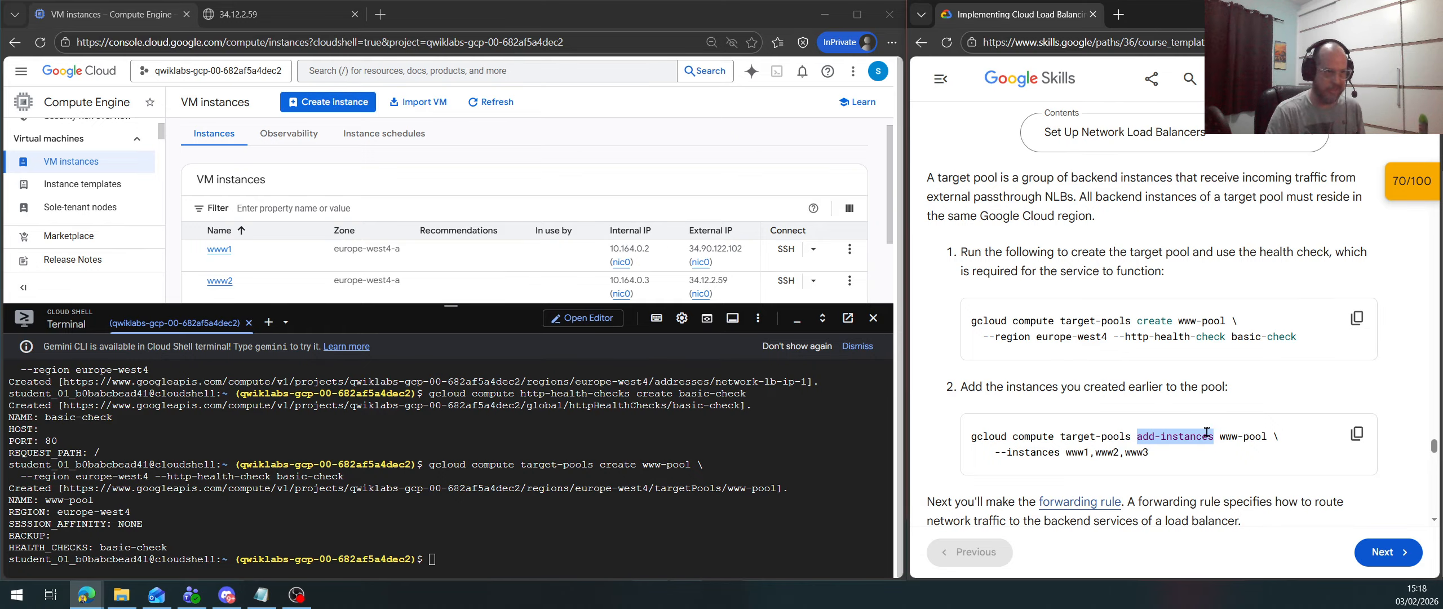
pyautogui.moveTo(1220, 435); pyautogui.dragTo(1263, 436)
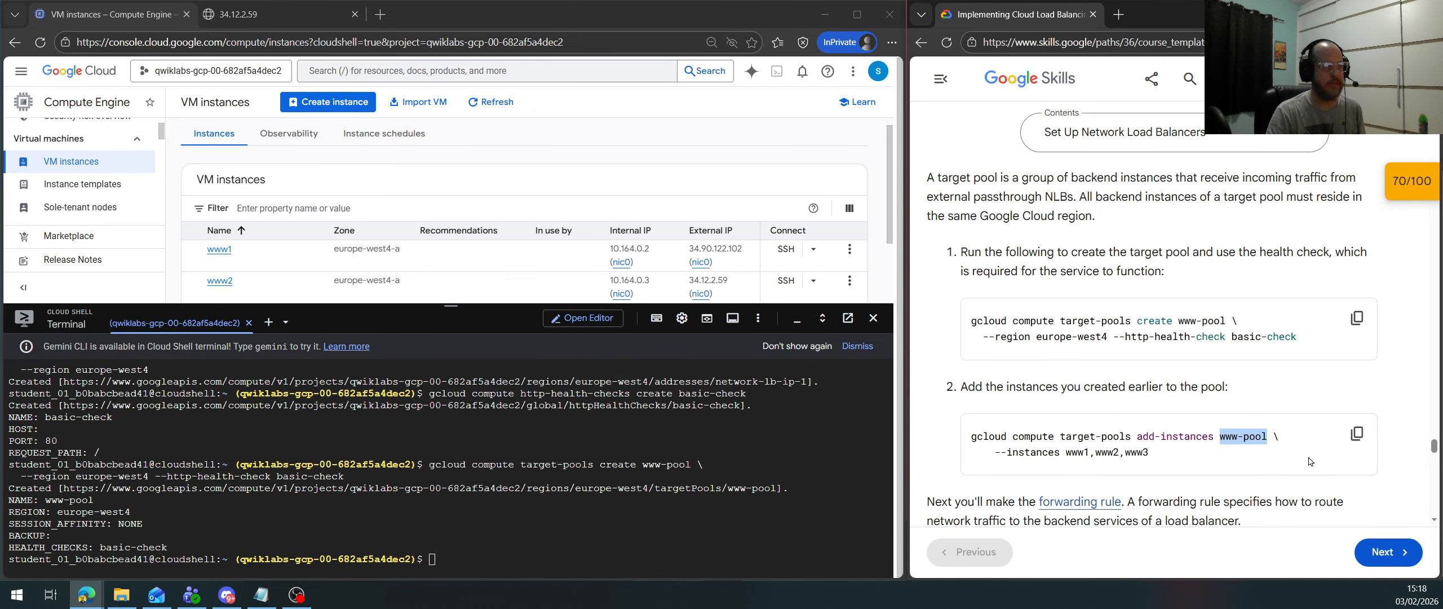
pyautogui.click(1356, 432)
pyautogui.click(628, 510)
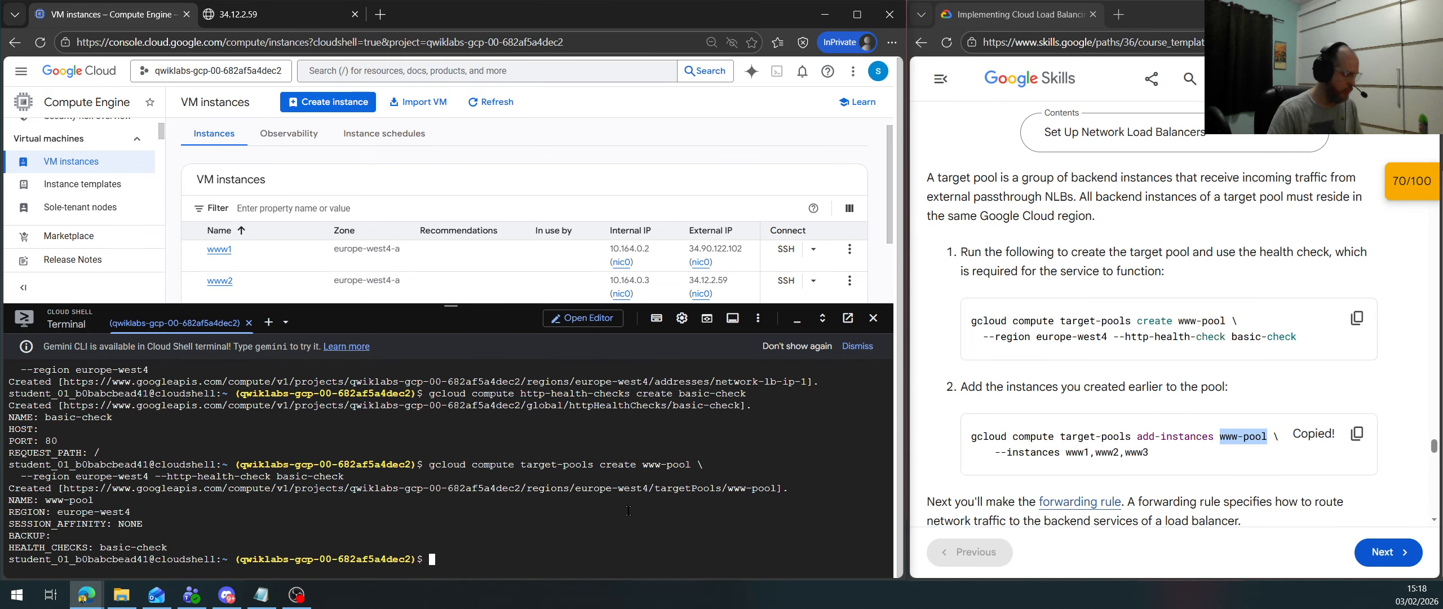
pyautogui.hotkey('ctrl', 'v')
pyautogui.press('Return')
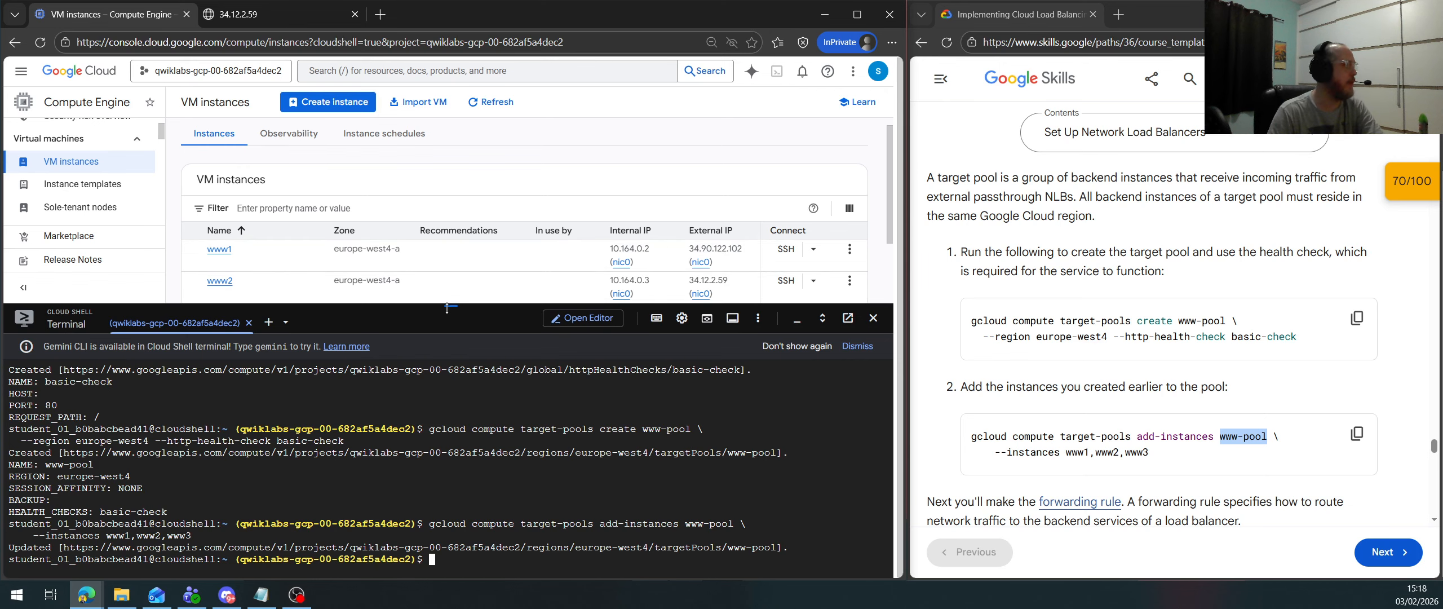
# Shrink the Cloud Shell terminal further and open Compute Engine's Health checks page to view basic-check
pyautogui.moveTo(447, 308); pyautogui.dragTo(471, 444)
pyautogui.scroll(-5, 95, 198)
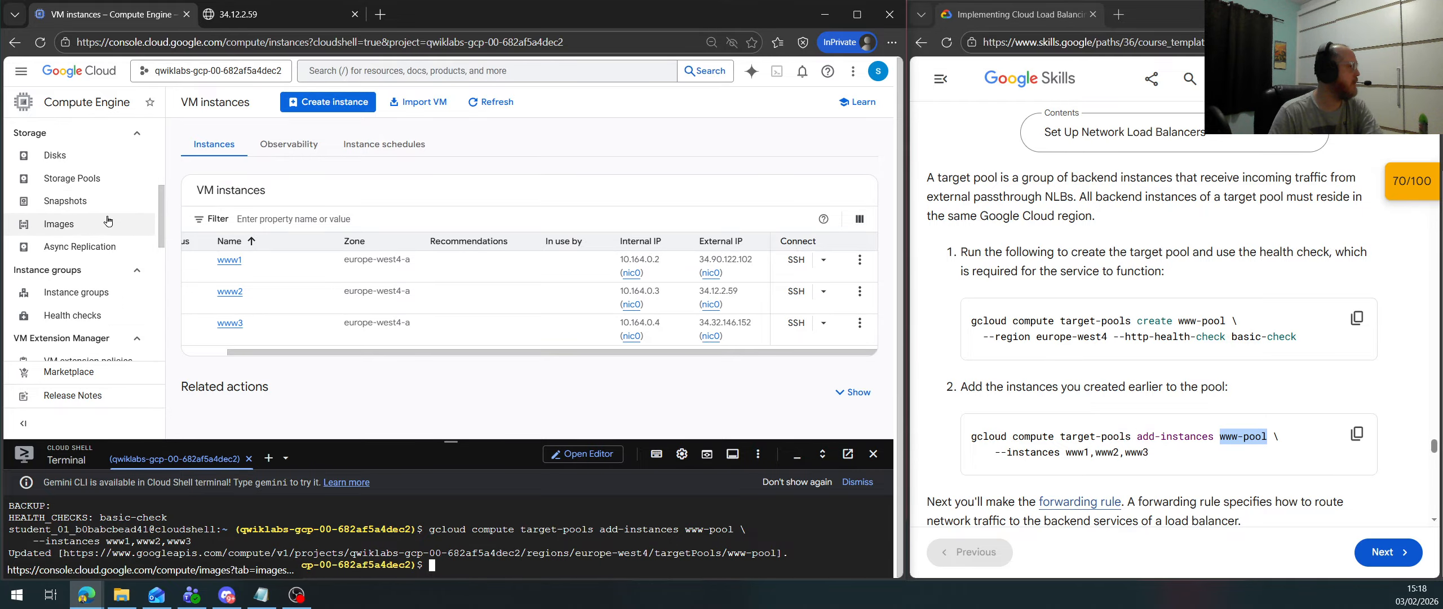
pyautogui.scroll(-3, 109, 211)
pyautogui.click(95, 246)
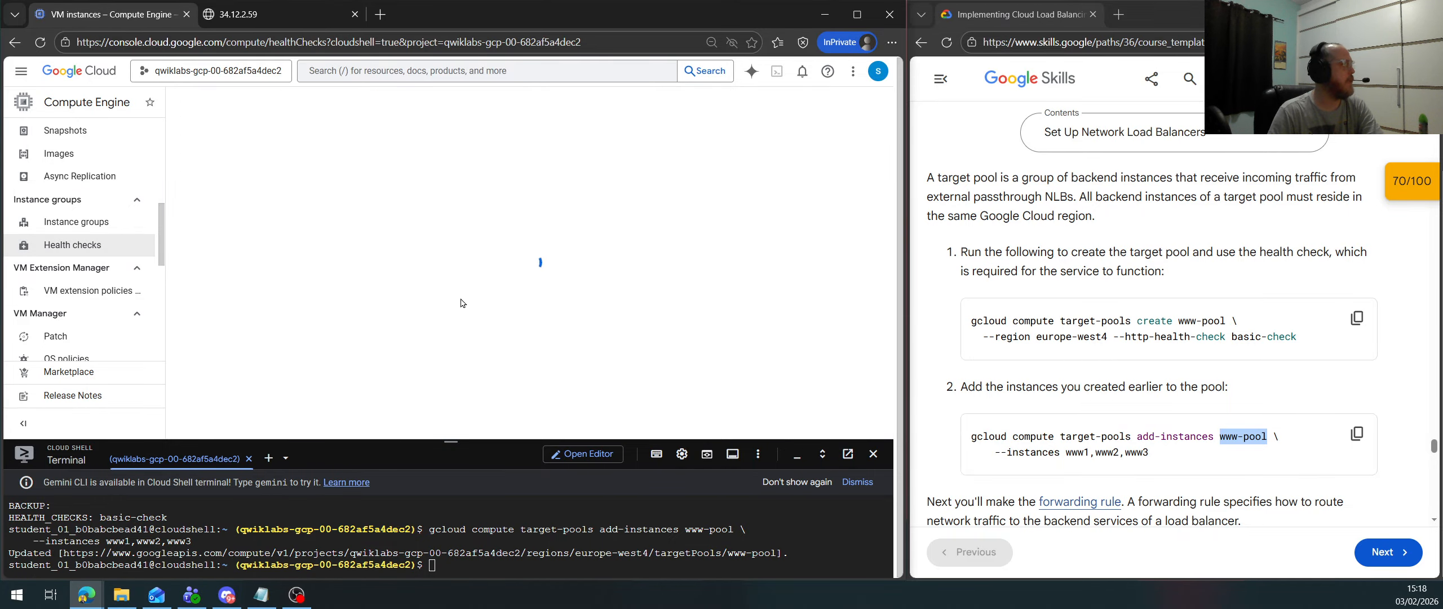
pyautogui.click(31, 178)
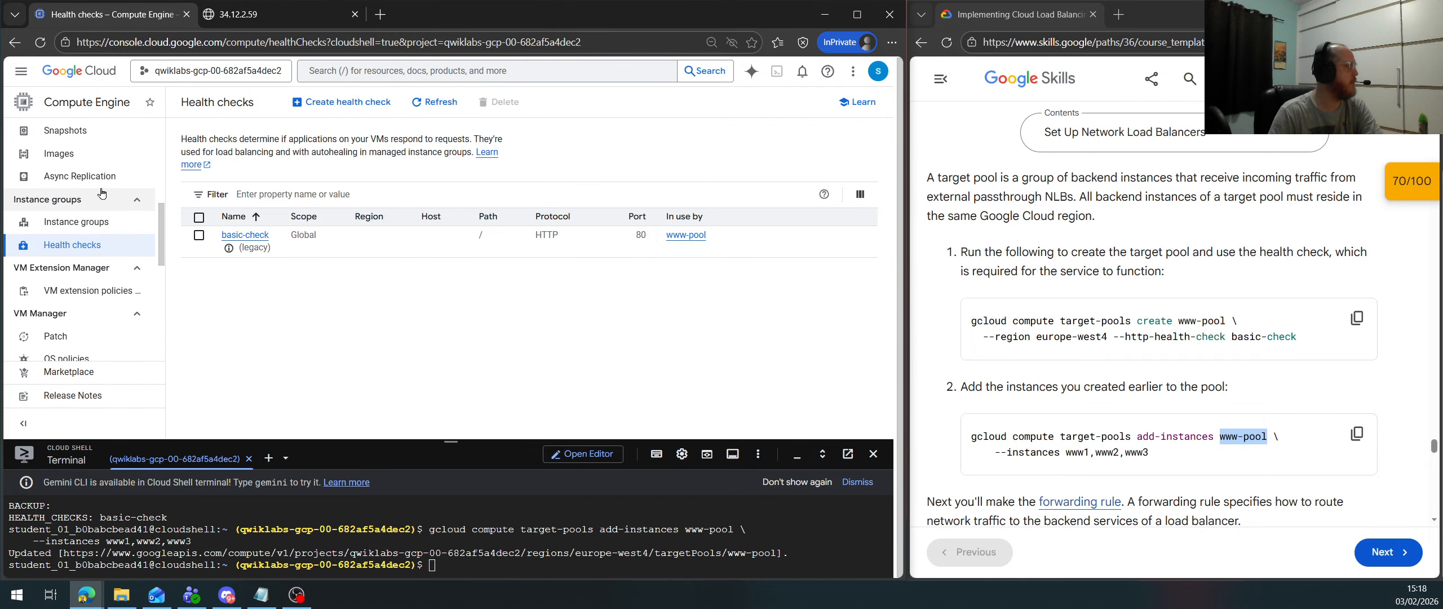
# Look through the Compute Engine sections for the target pool and open the Instance groups page
pyautogui.scroll(-1, 103, 194)
pyautogui.scroll(-3, 104, 193)
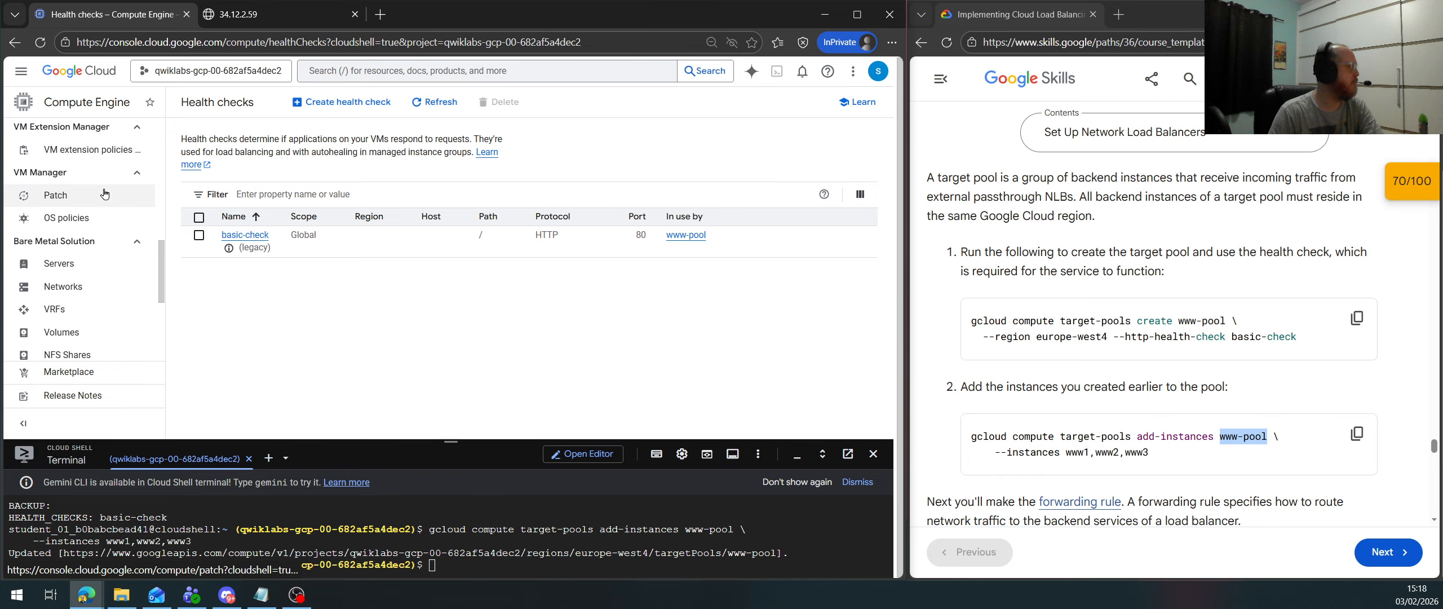
pyautogui.scroll(5, 107, 225)
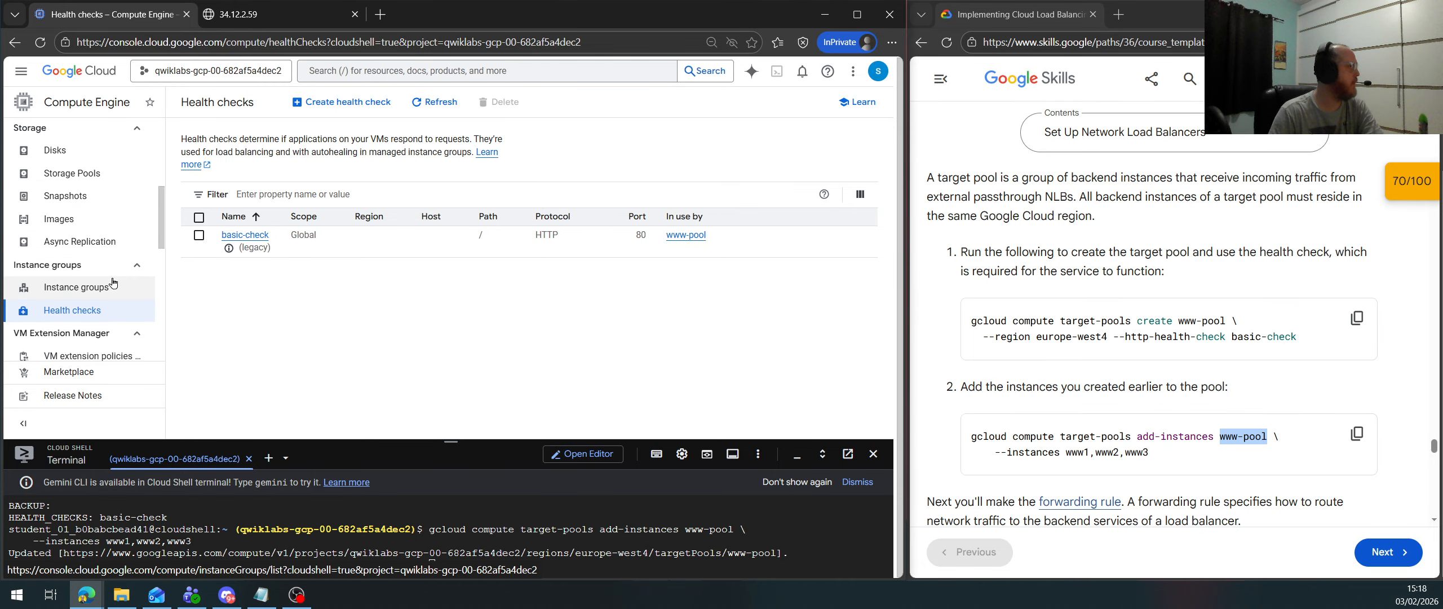
pyautogui.scroll(5, 113, 282)
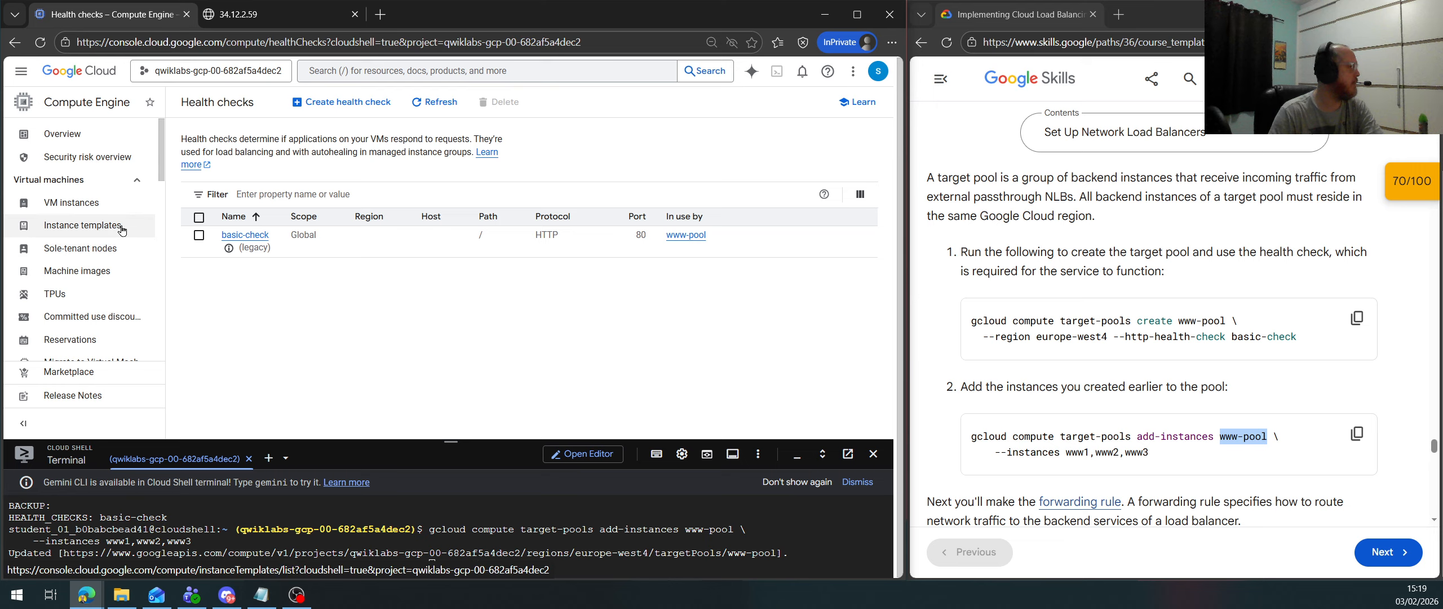
pyautogui.scroll(-2, 121, 230)
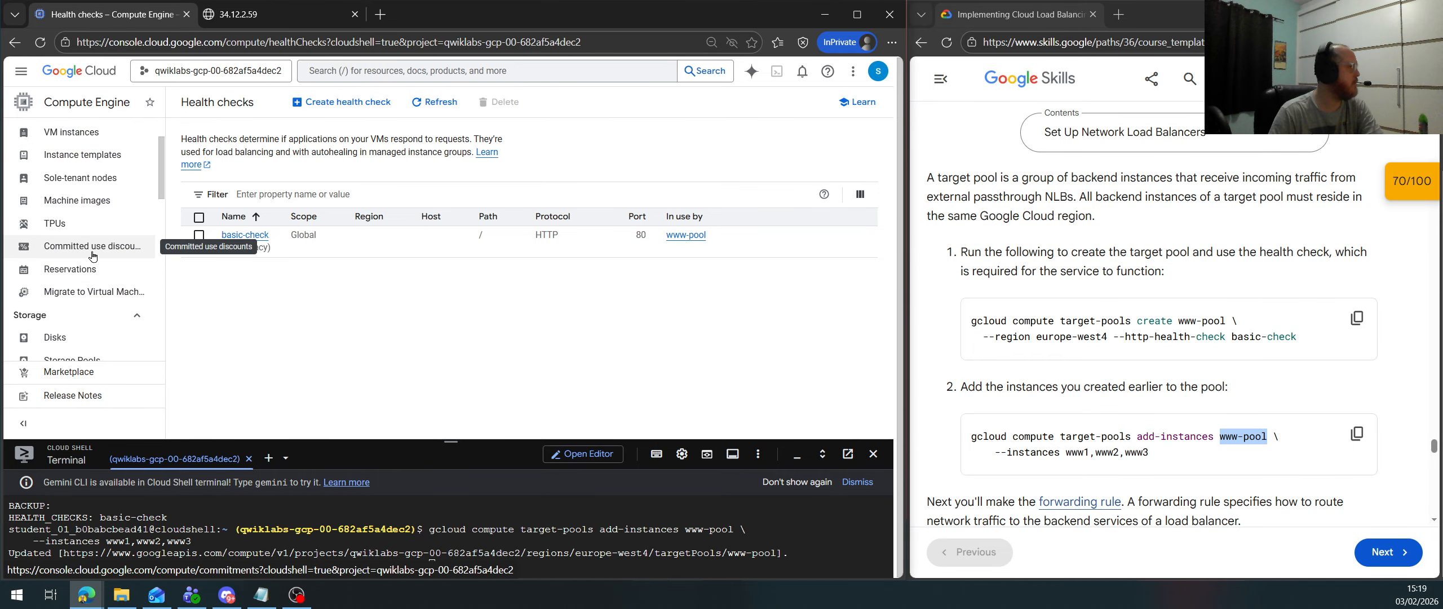
pyautogui.scroll(-2, 92, 256)
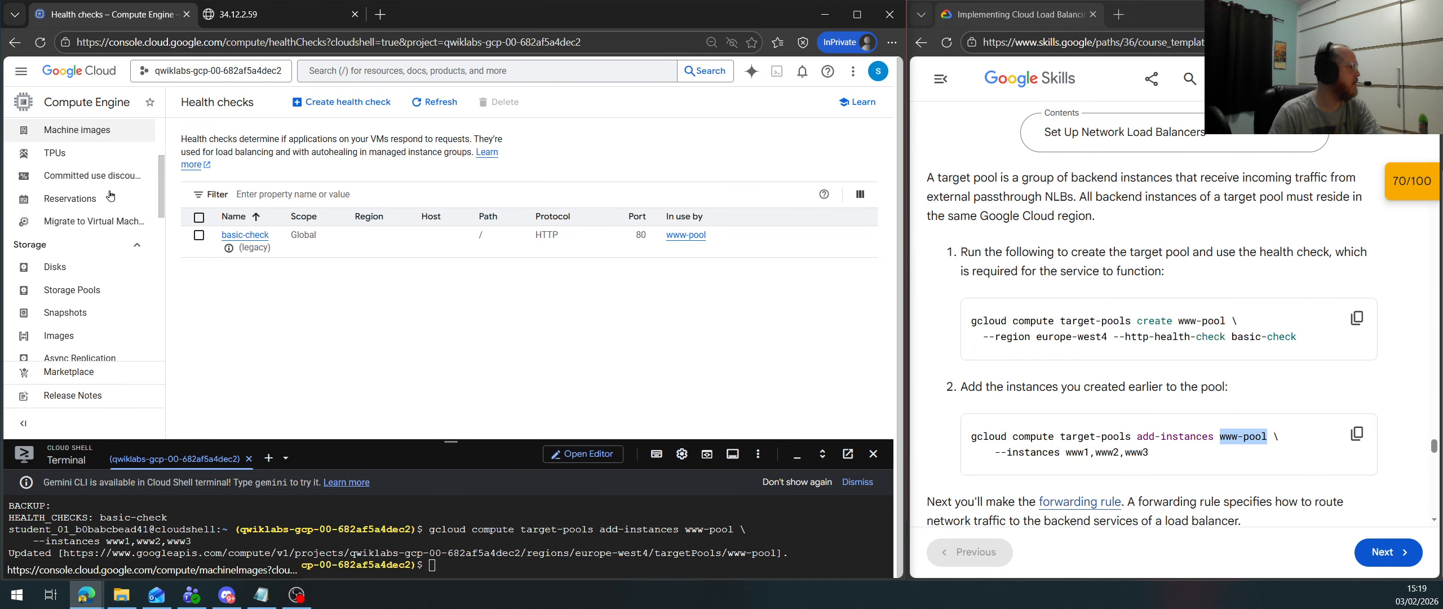
pyautogui.scroll(-4, 110, 195)
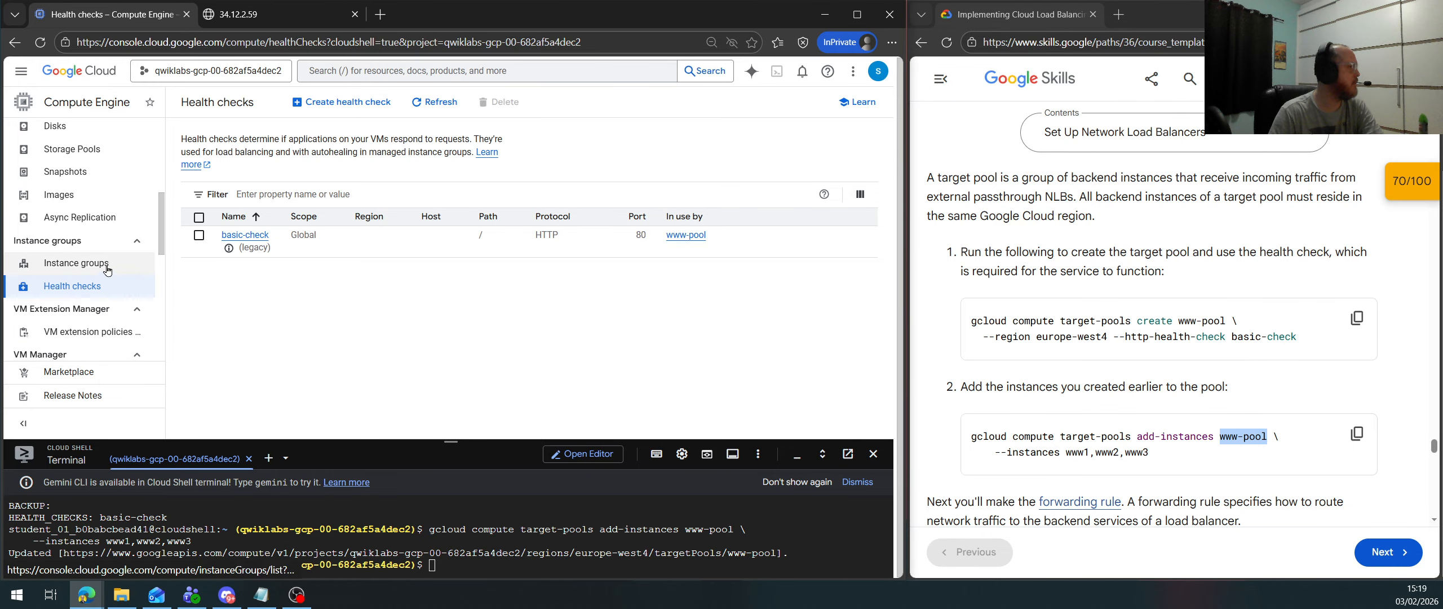
pyautogui.click(107, 267)
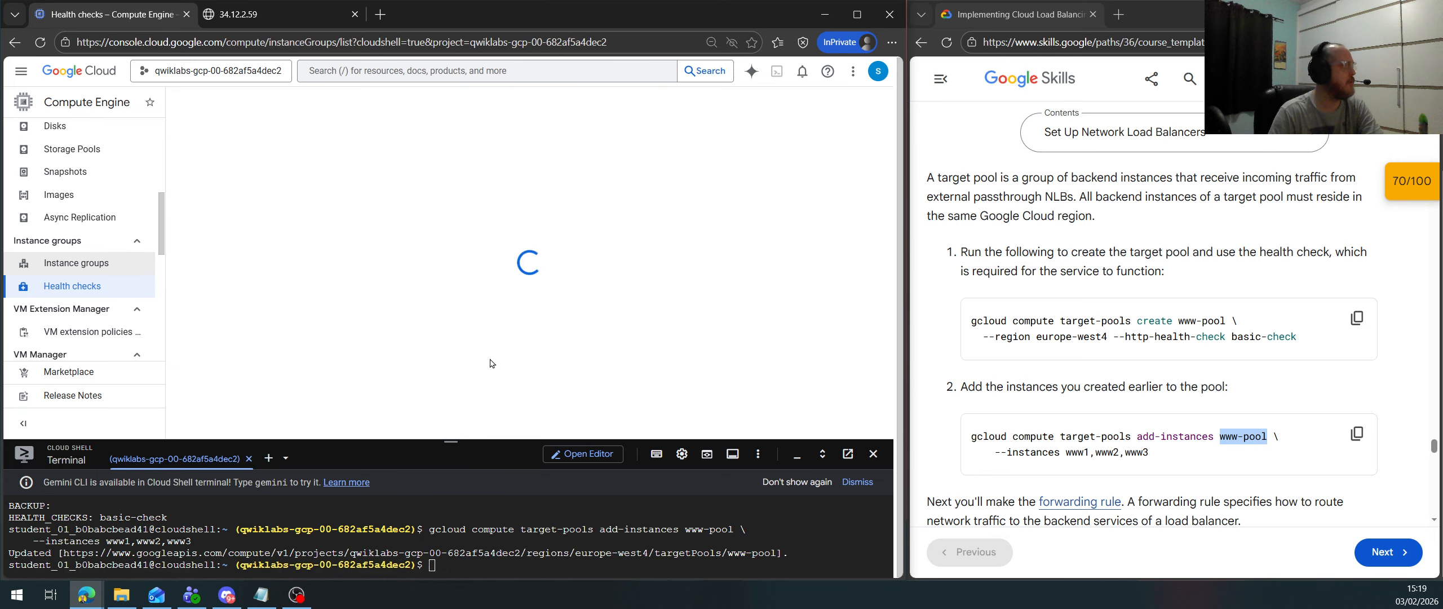
pyautogui.scroll(-2, 99, 226)
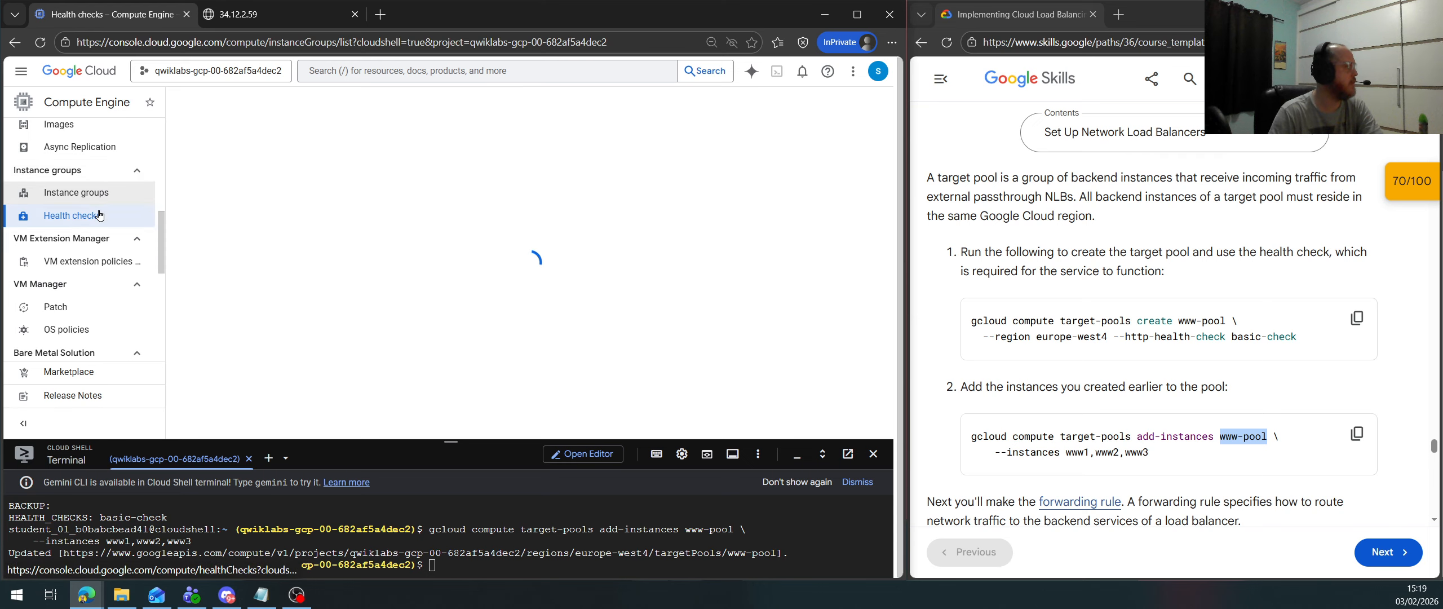
pyautogui.scroll(-6, 99, 215)
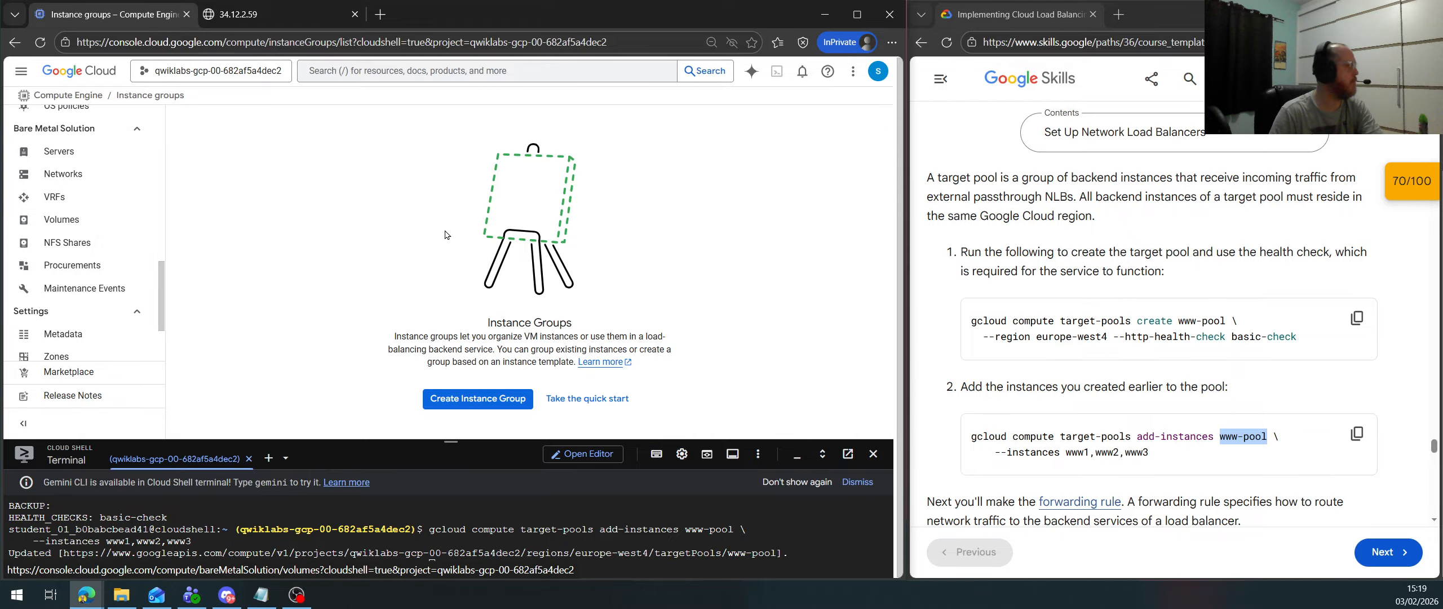
# Search the console for "pool" and open the target pool details of www-pool
pyautogui.click(487, 70)
pyautogui.write('pool')
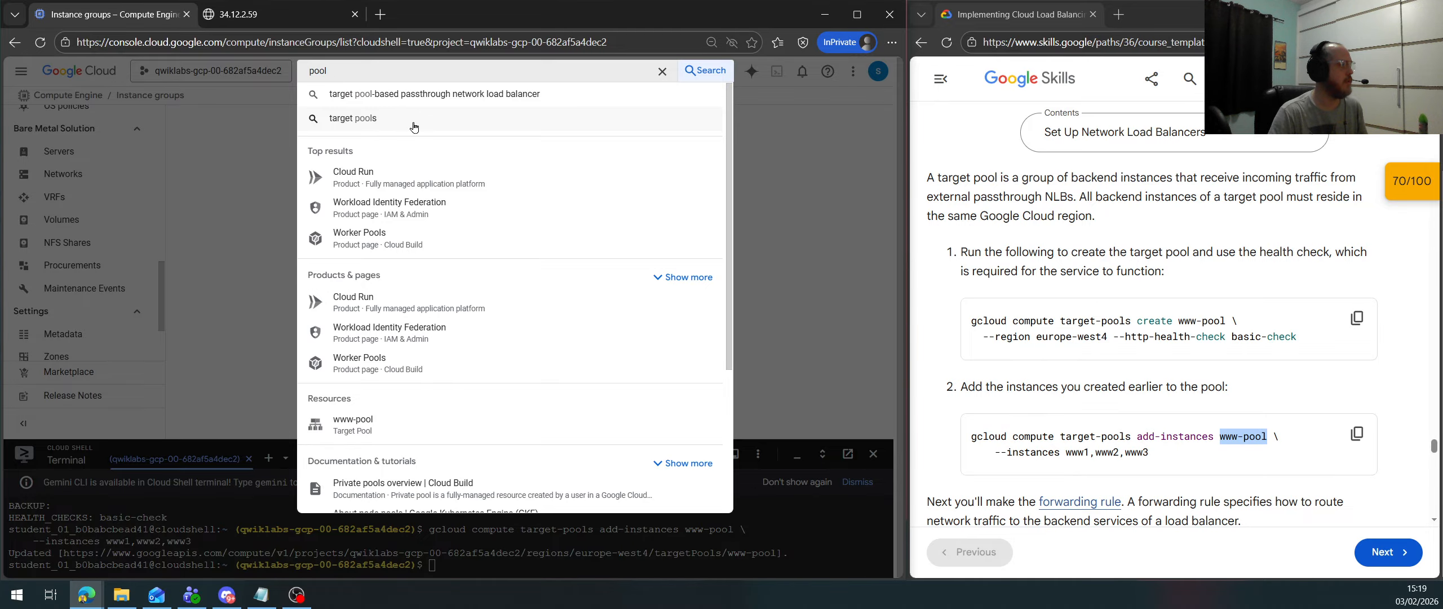
pyautogui.click(355, 433)
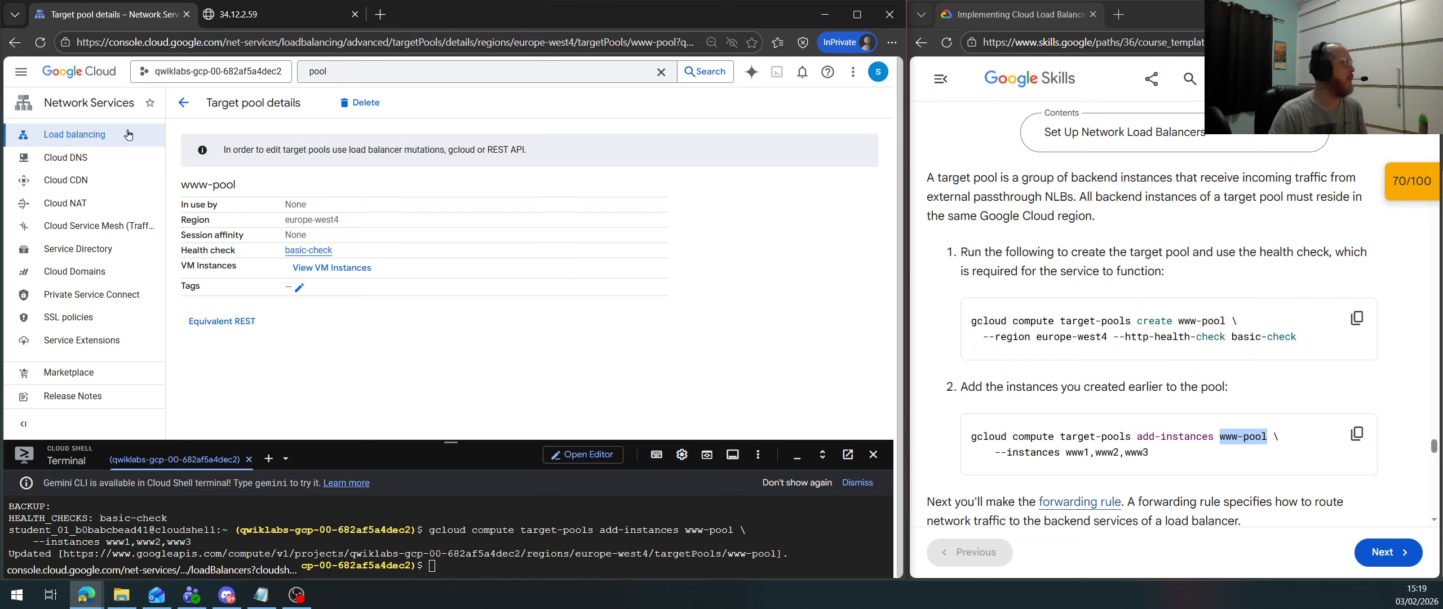
pyautogui.click(183, 102)
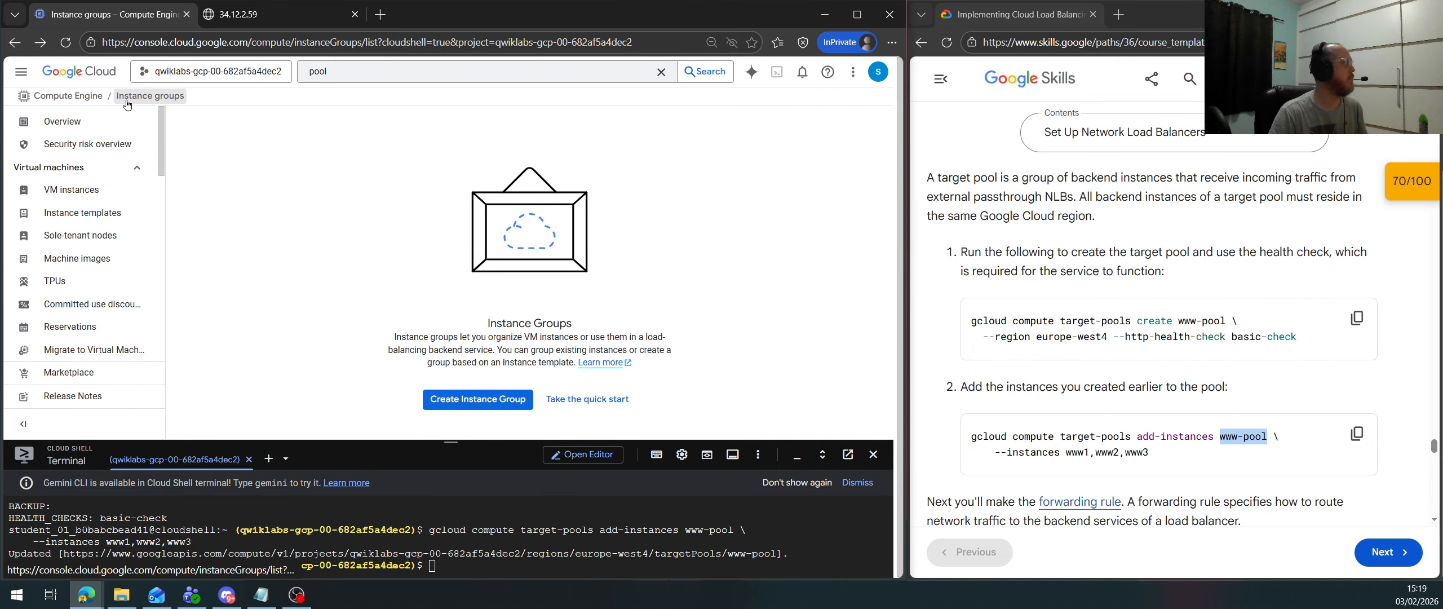
pyautogui.click(342, 72)
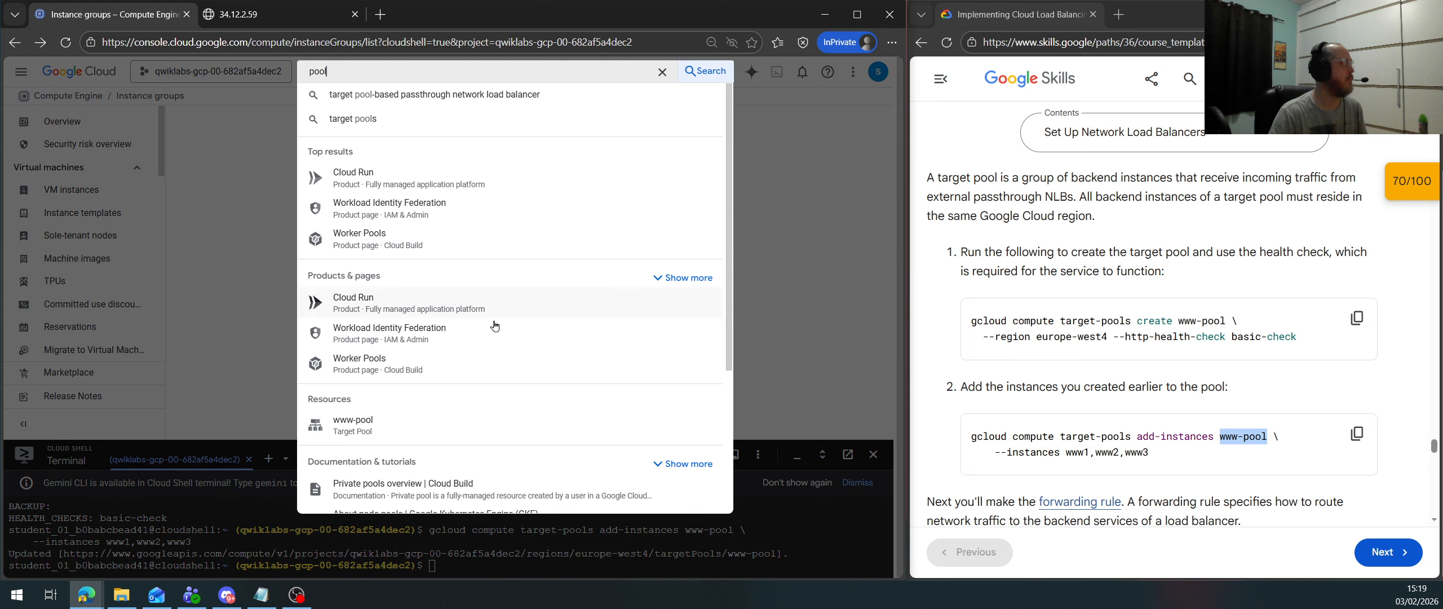
pyautogui.click(382, 435)
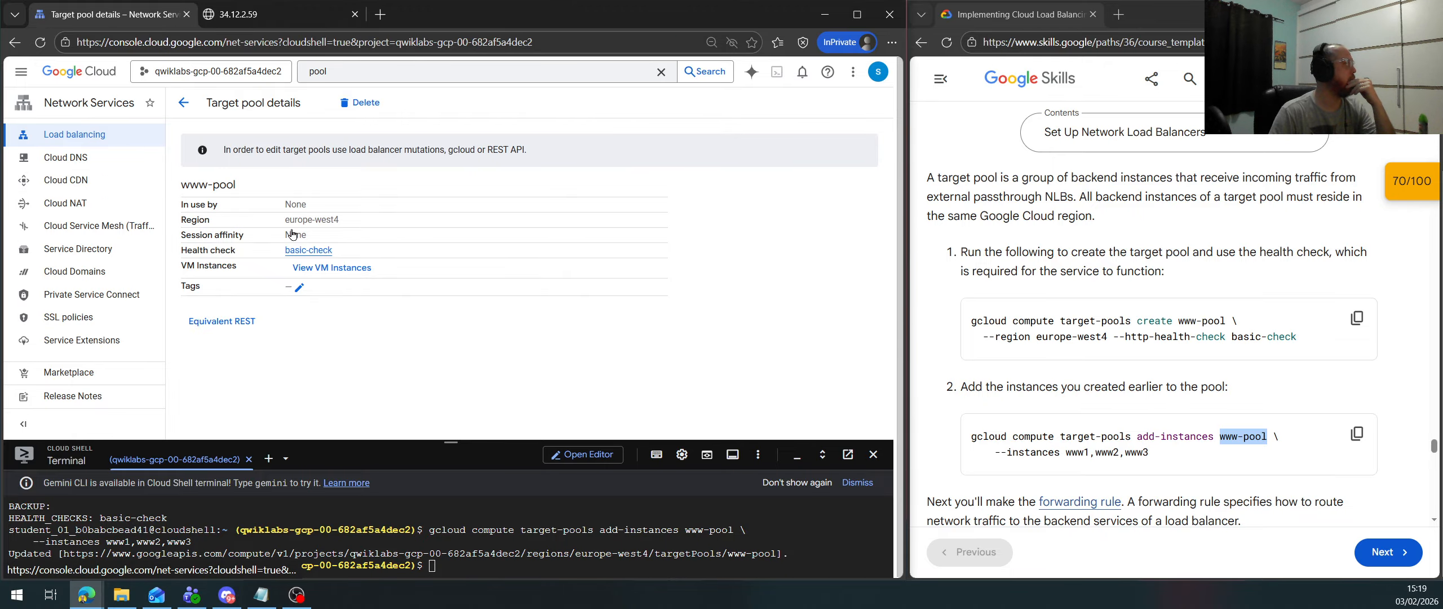
# Go to the Load balancing overview, close the tutorial pane and dismiss the Monitor + Analyze Load Balanced Traffic promotion
pyautogui.hotkey('alt', 'Left')
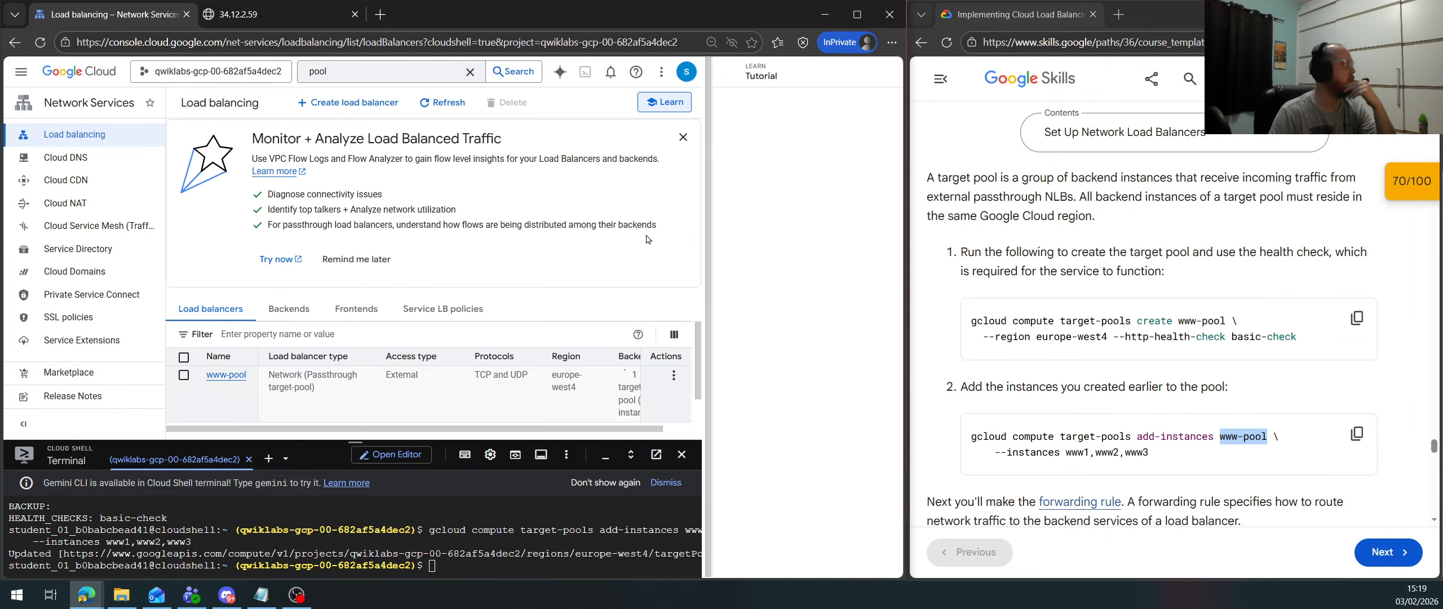
pyautogui.click(887, 76)
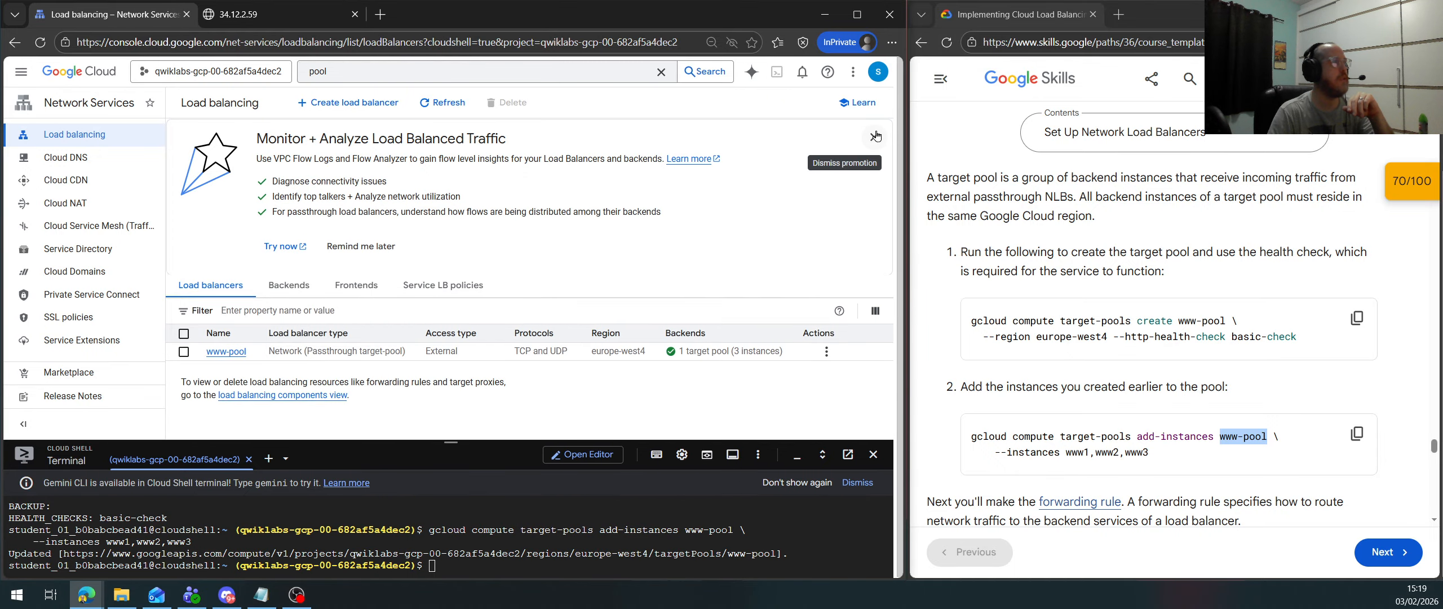
pyautogui.click(874, 135)
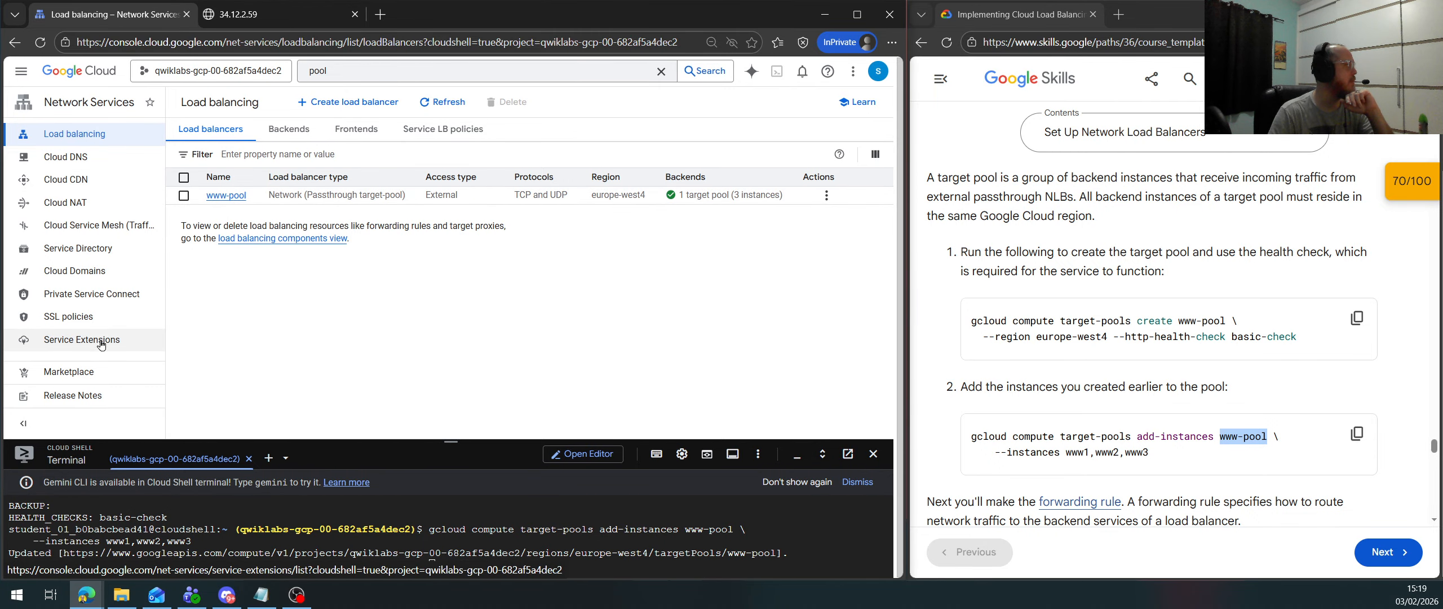
# Open the www-pool load balancer and examine its frontend, backend, advanced configurations and instances
pyautogui.click(235, 196)
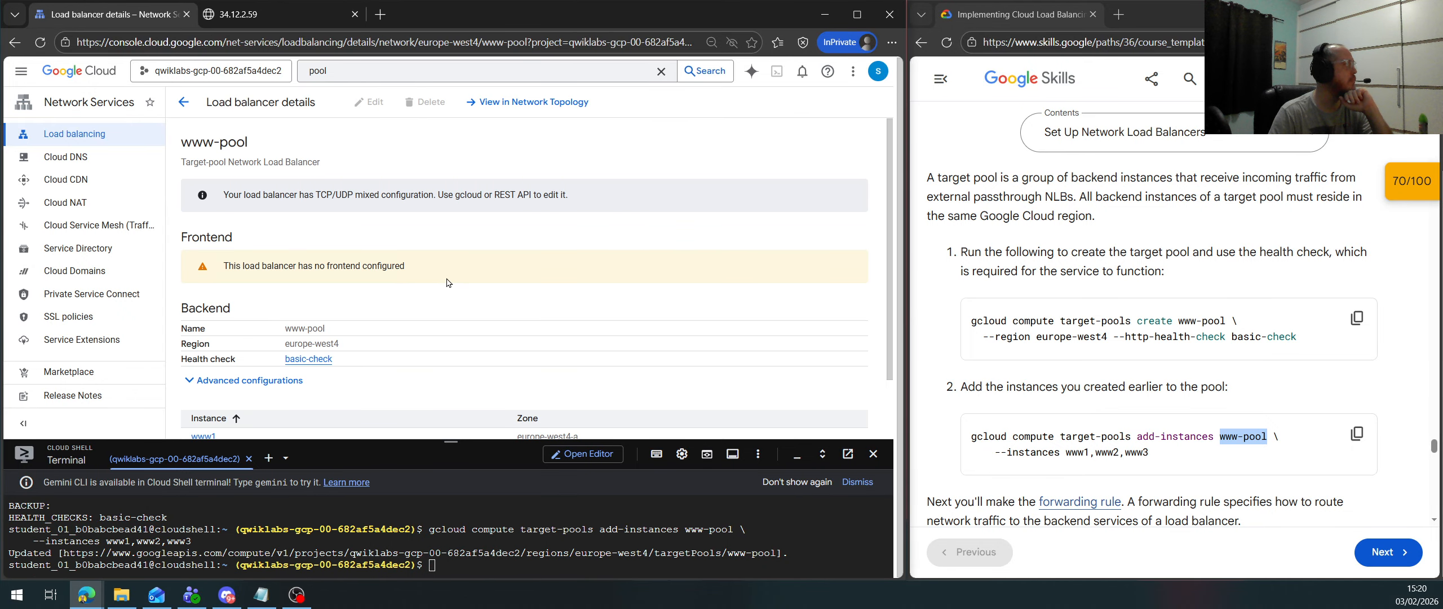
pyautogui.scroll(-1, 625, 234)
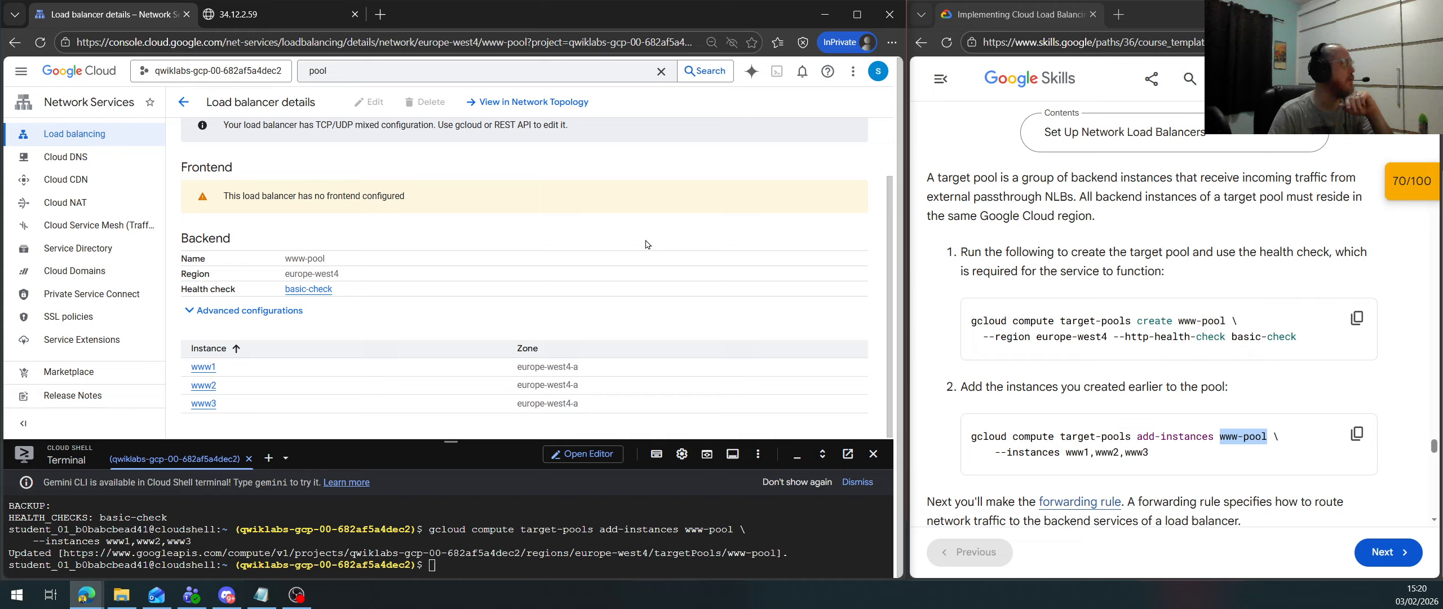
pyautogui.click(288, 311)
pyautogui.scroll(-1, 394, 327)
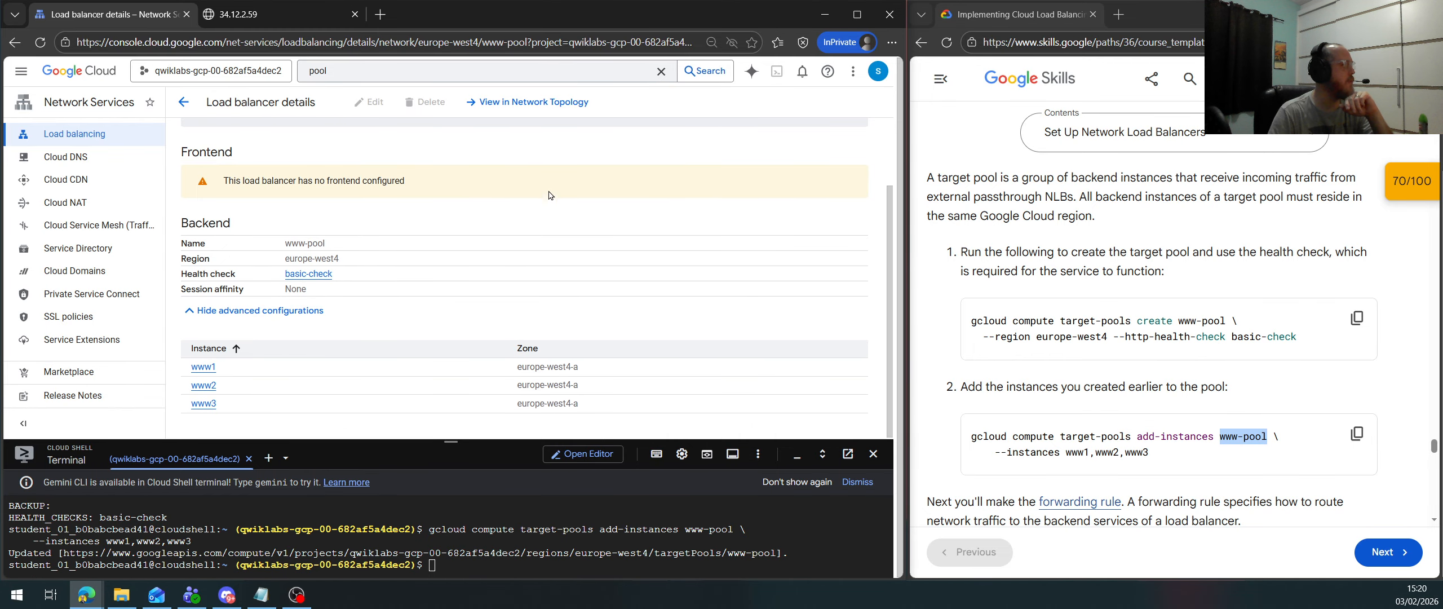
pyautogui.scroll(2, 440, 349)
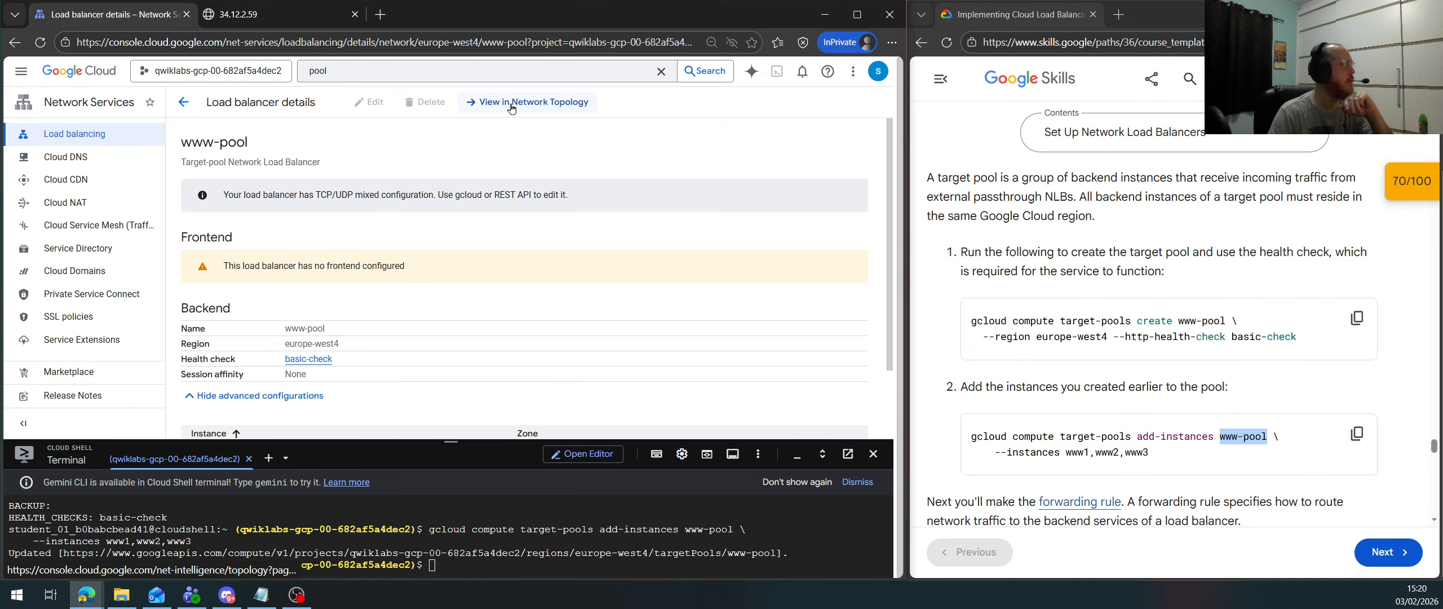
# List the load balancing backends and compare the www-pool entry with the target-pools command in the lab instructions
pyautogui.click(183, 102)
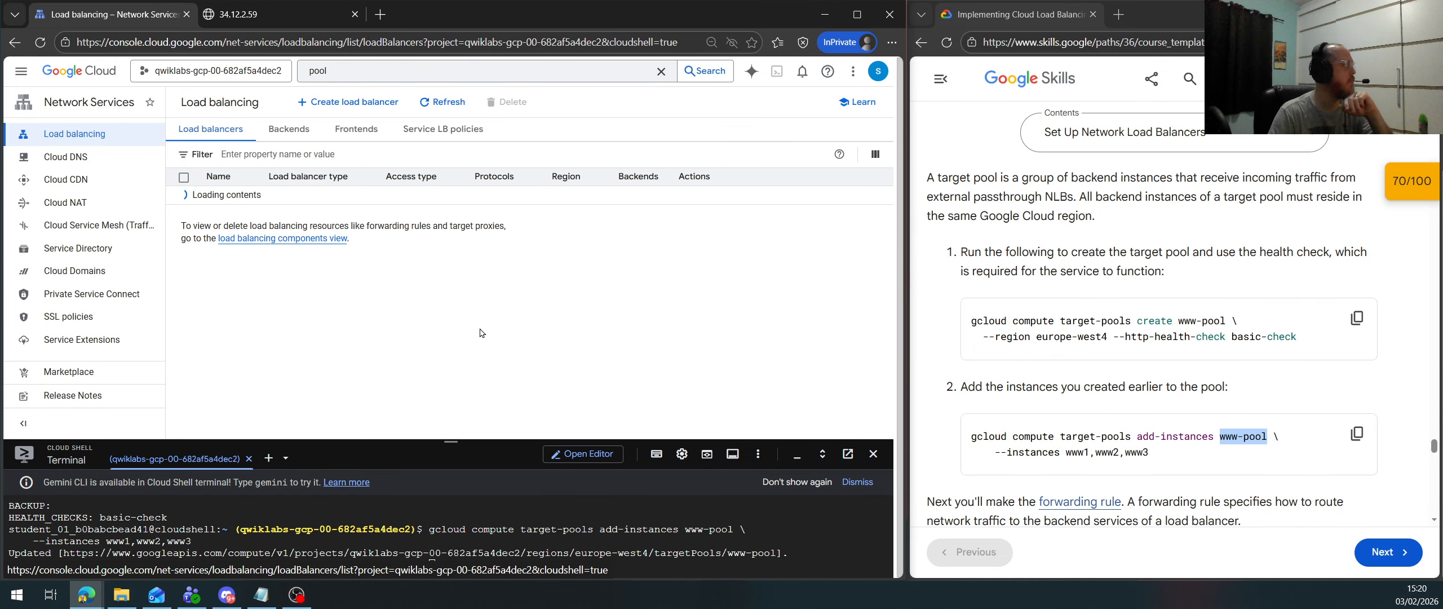
pyautogui.click(309, 129)
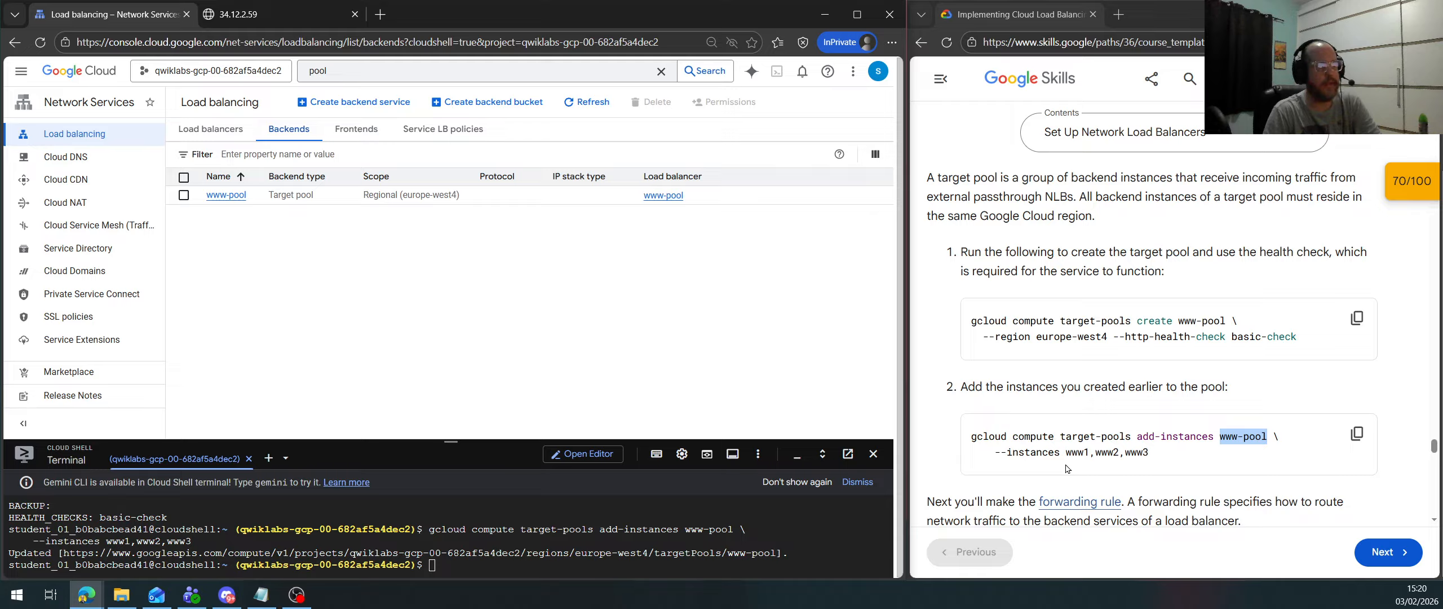
pyautogui.moveTo(1136, 436); pyautogui.dragTo(1053, 437)
pyautogui.click(1043, 420)
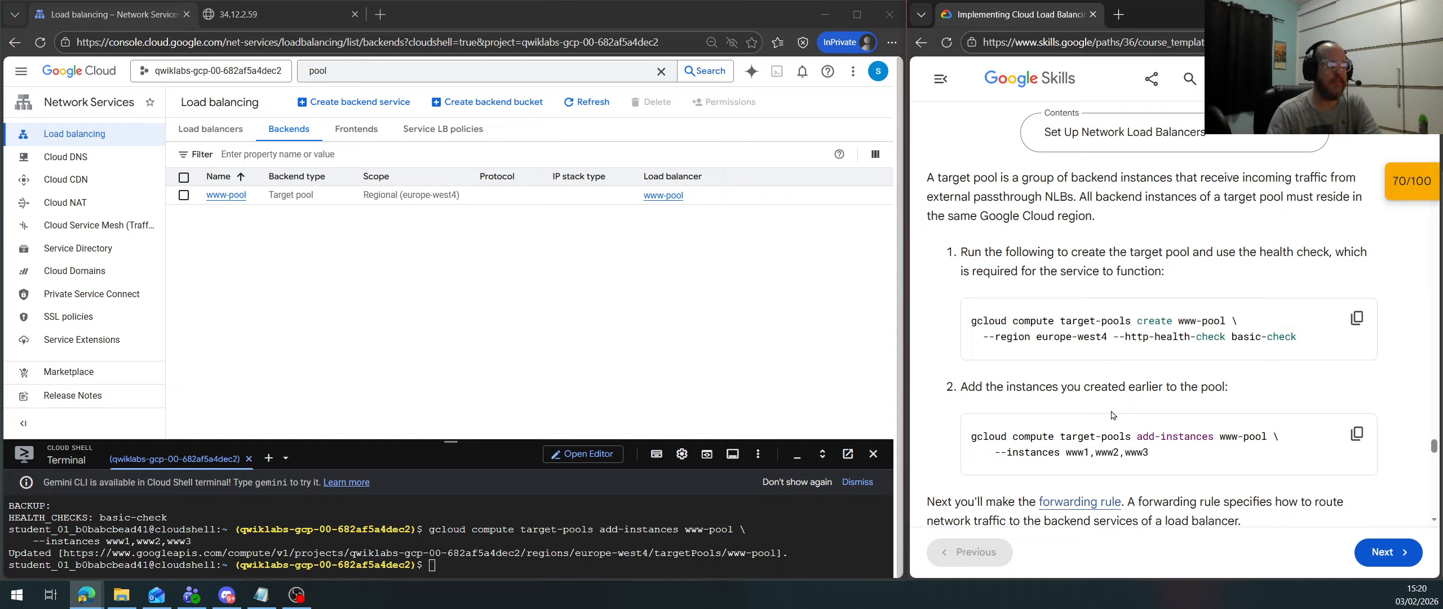
pyautogui.doubleClick(1062, 436)
pyautogui.click(301, 219)
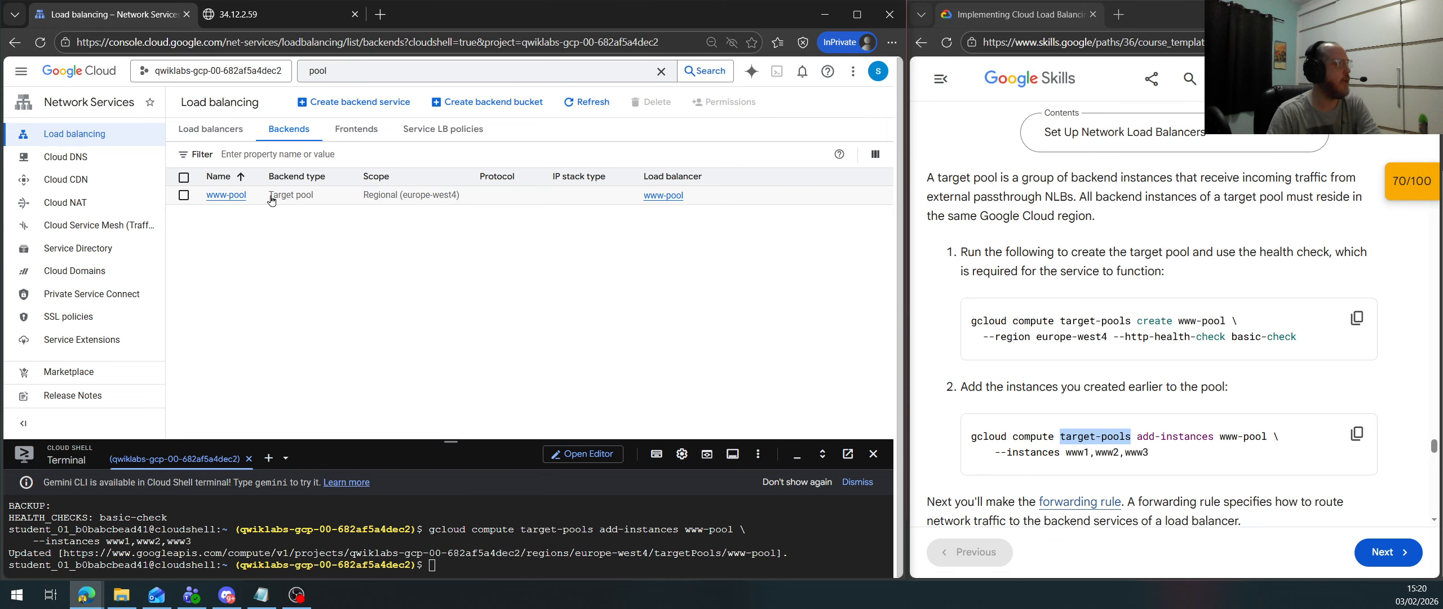
# Open the www-pool backend's target pool details, view its VM instances and close that list
pyautogui.click(223, 195)
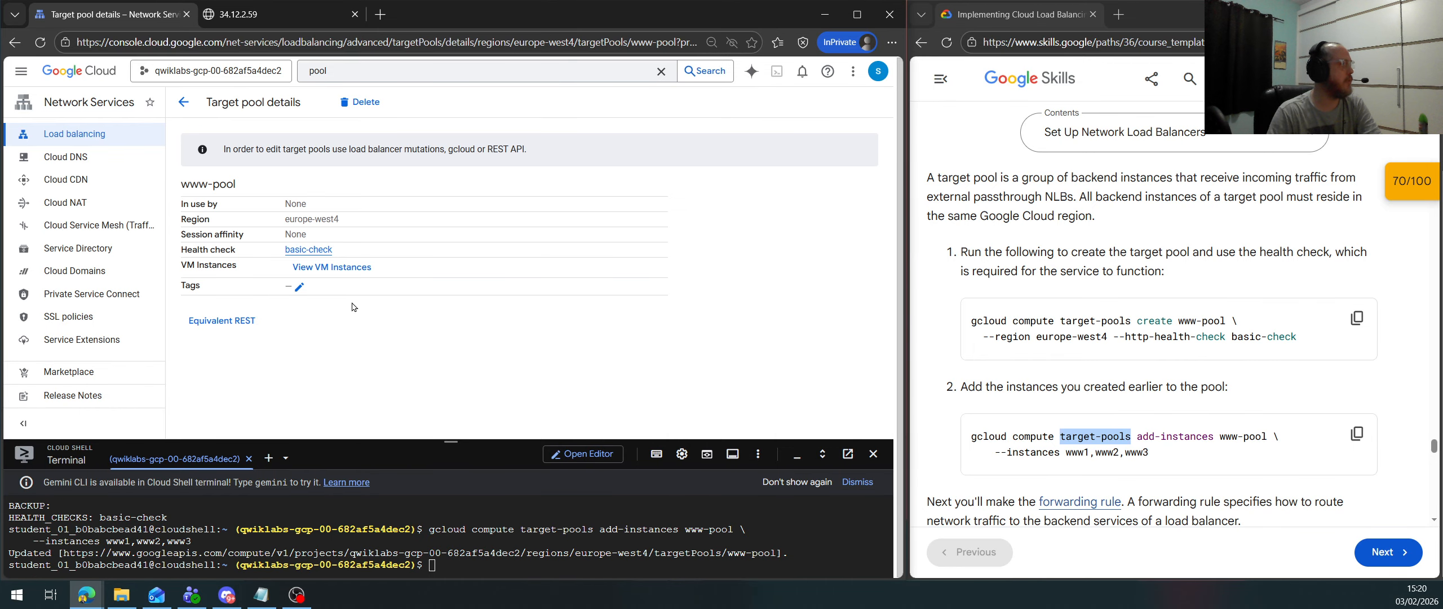
pyautogui.click(332, 267)
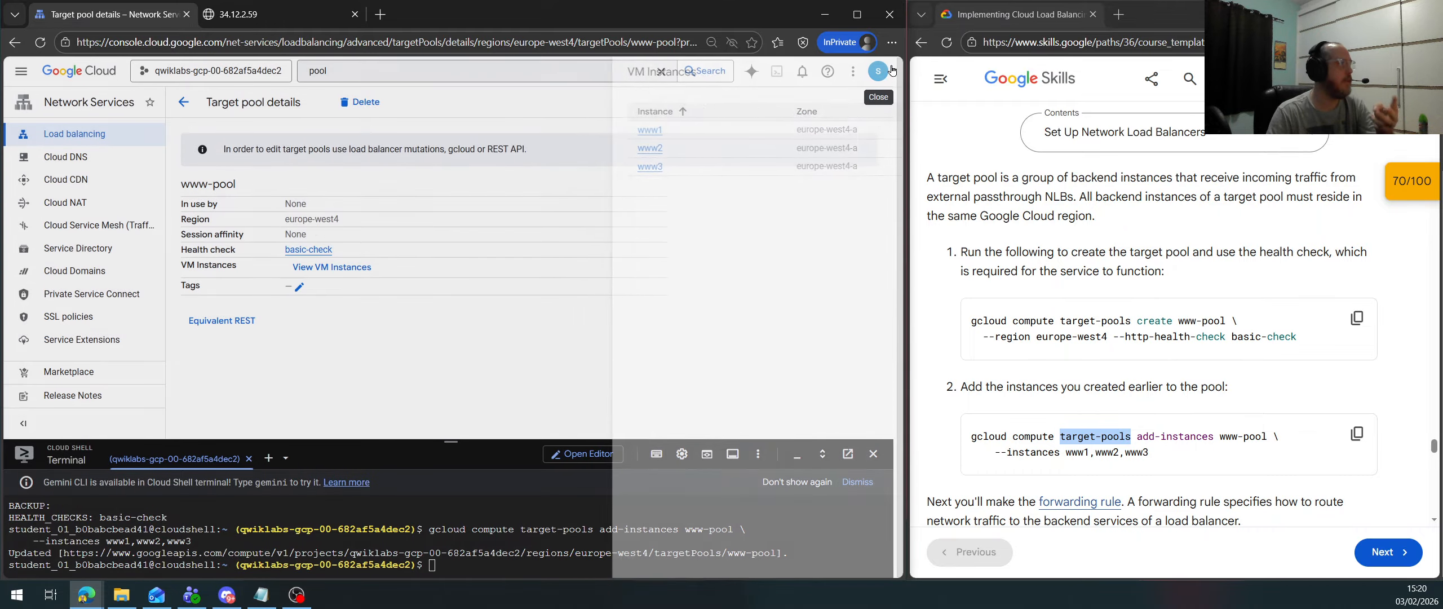
pyautogui.click(885, 71)
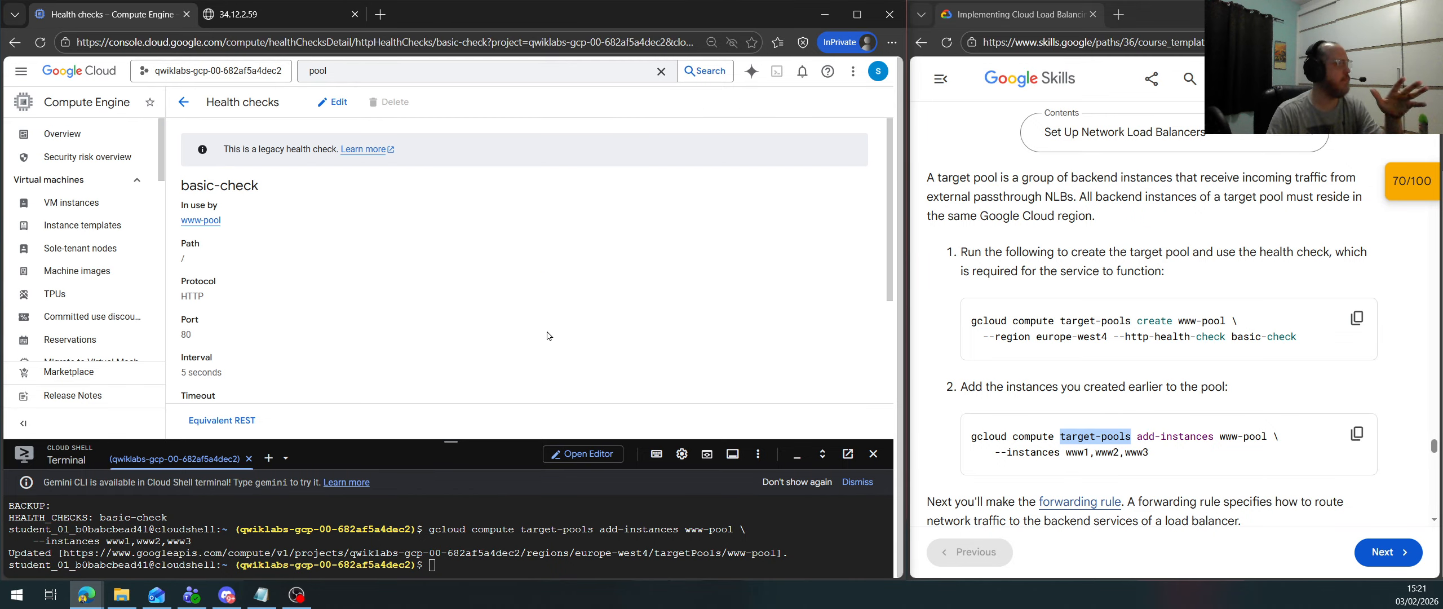
# Examine the basic-check health check's path, port, interval, timeout and thresholds, and return to the www-pool target pool details
pyautogui.scroll(-1, 549, 335)
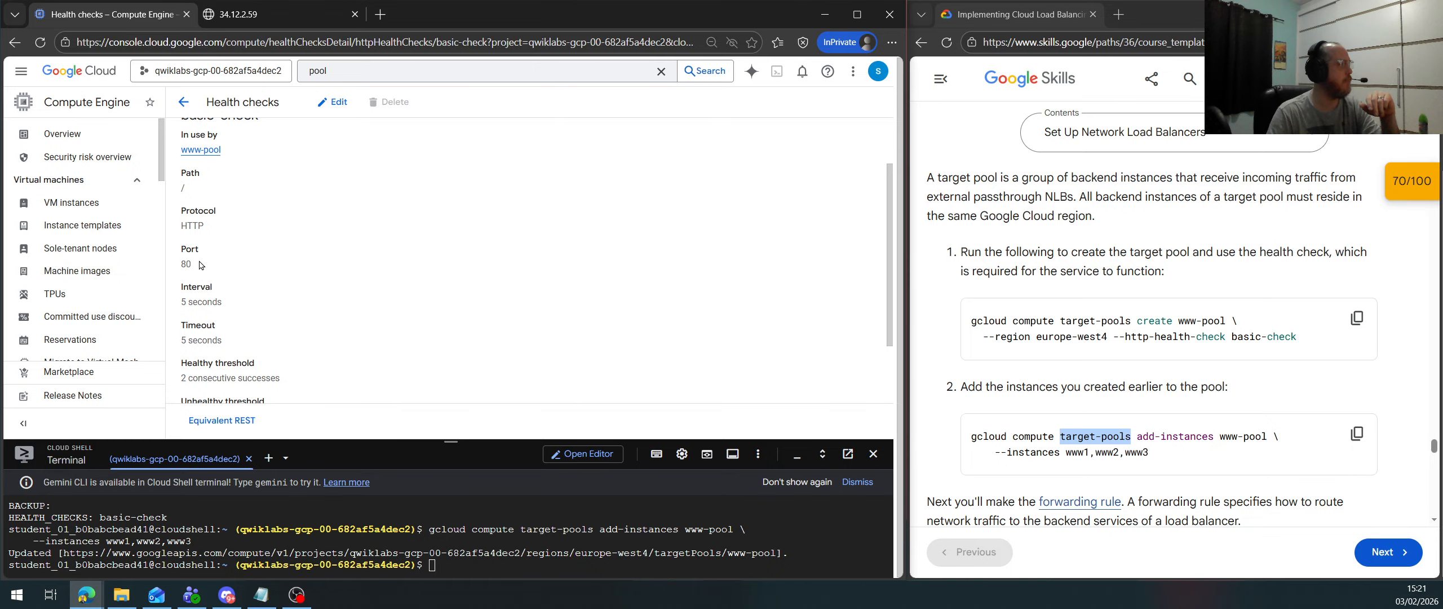
pyautogui.scroll(-2, 374, 281)
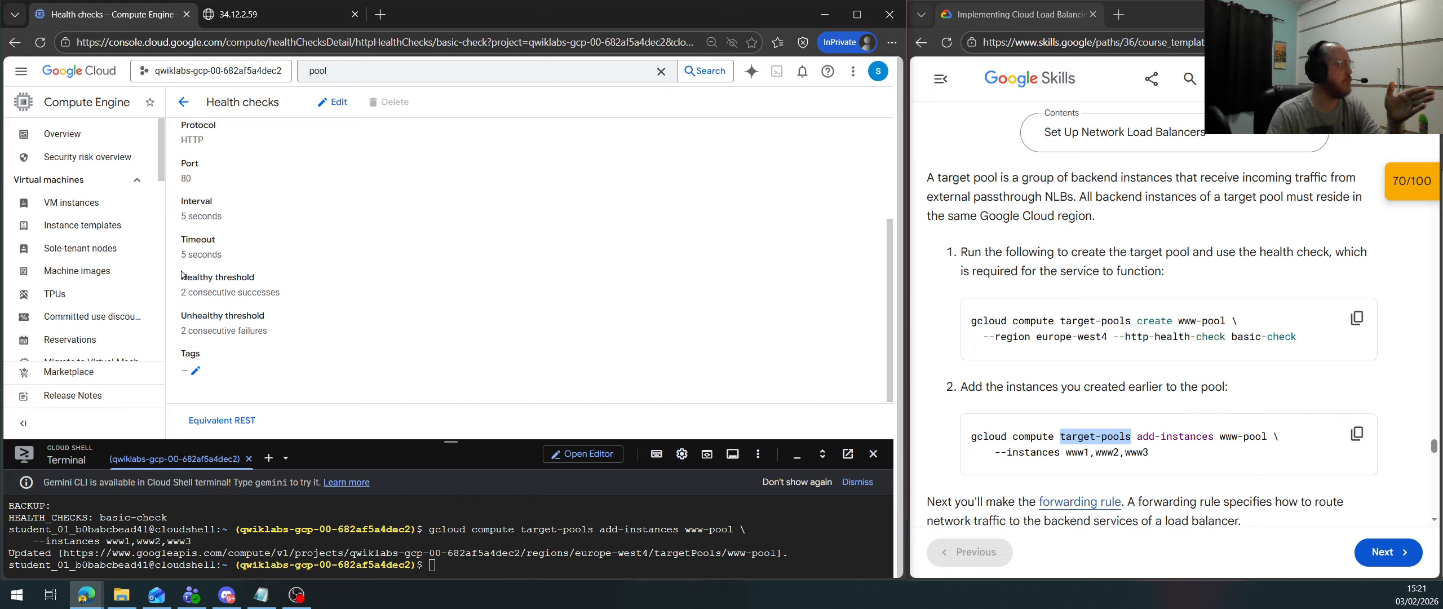
pyautogui.moveTo(183, 293); pyautogui.dragTo(336, 290)
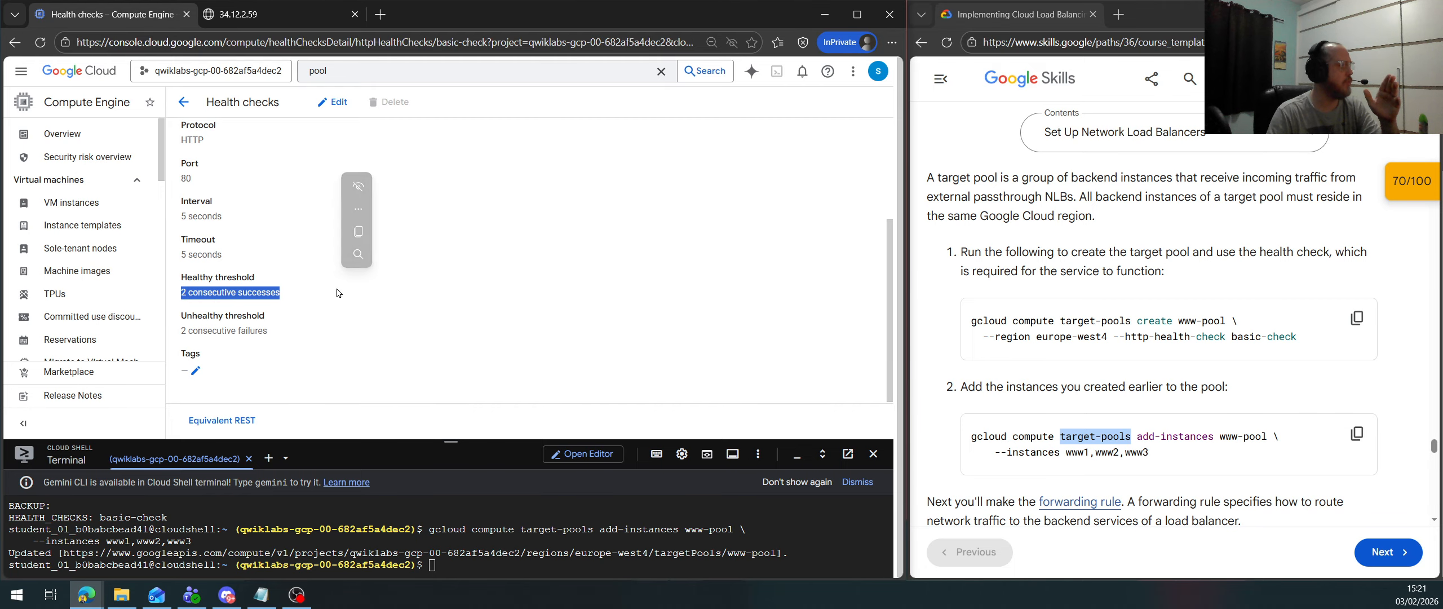
pyautogui.click(428, 358)
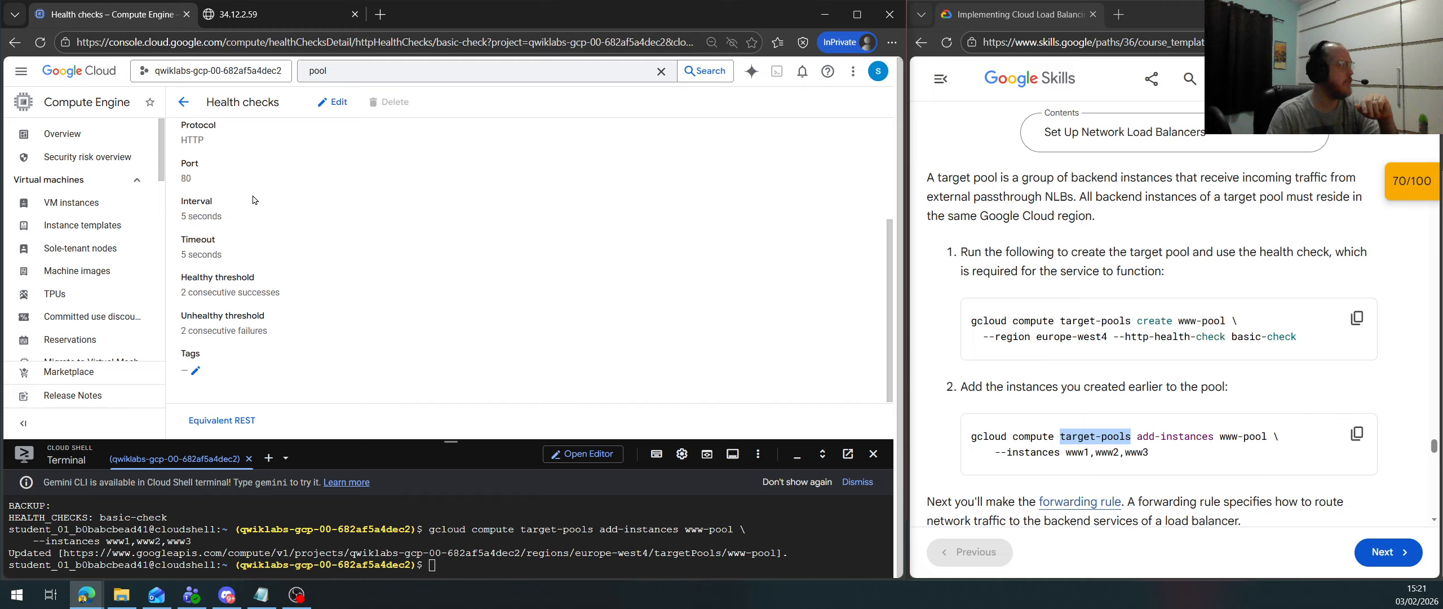
pyautogui.tripleClick(178, 253)
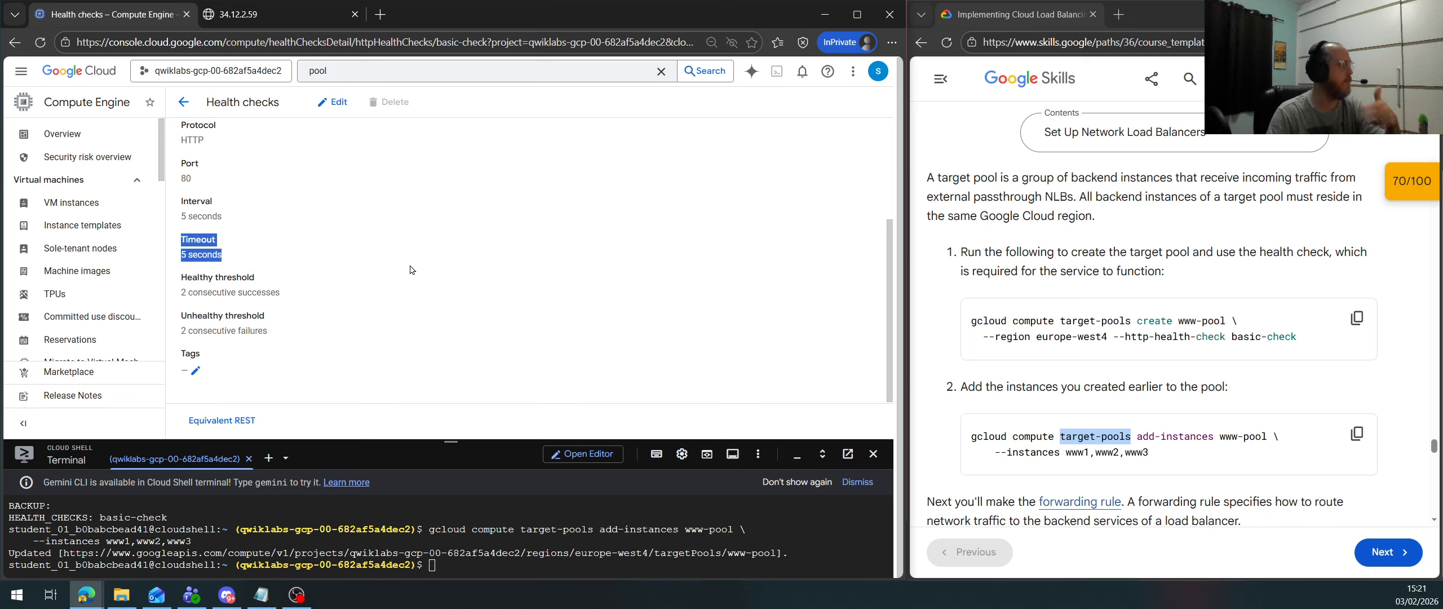
pyautogui.scroll(3, 376, 282)
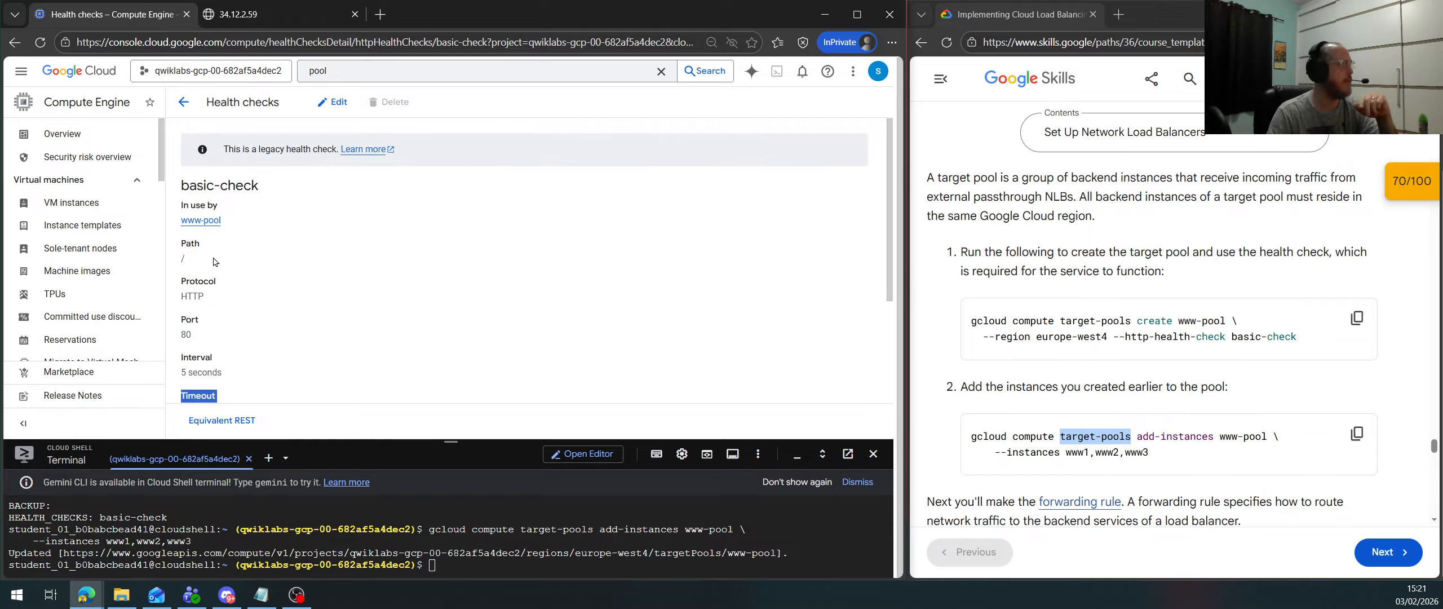
pyautogui.moveTo(193, 259); pyautogui.dragTo(186, 148)
pyautogui.click(361, 298)
pyautogui.scroll(-1, 459, 332)
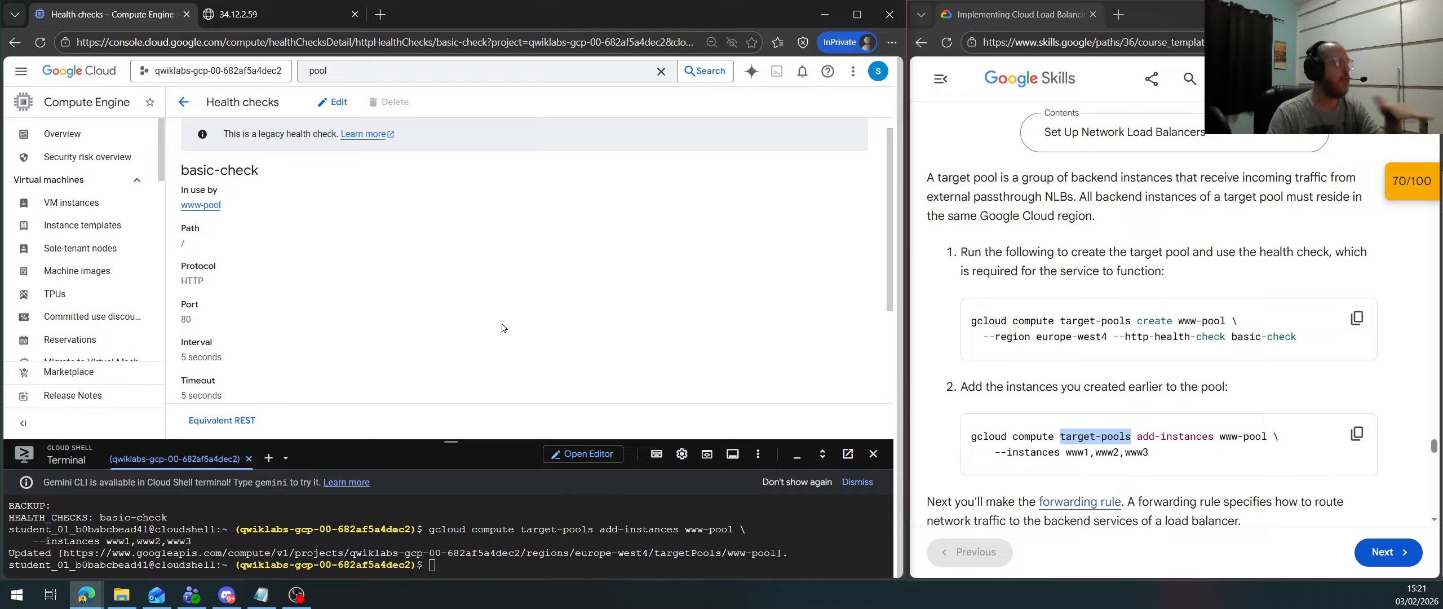
pyautogui.click(183, 102)
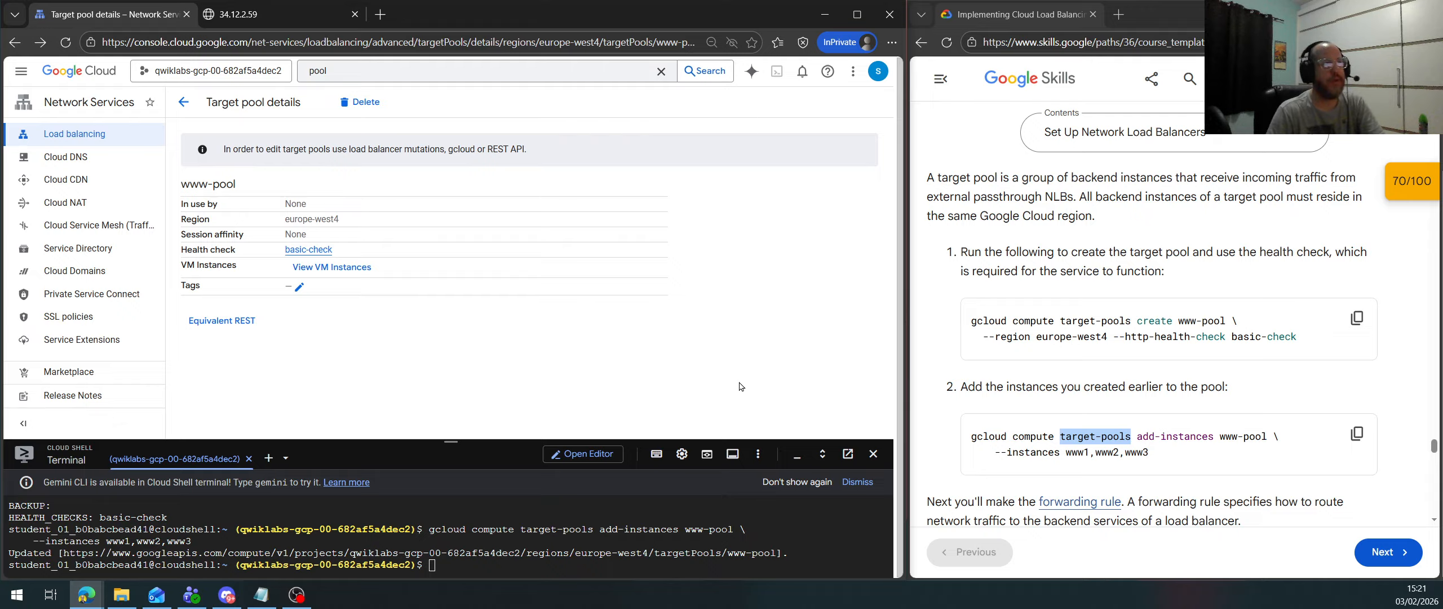
# Review the lab's forwarding rule command, checking its rule name, region, port, address and target pool arguments
pyautogui.scroll(-4, 1107, 280)
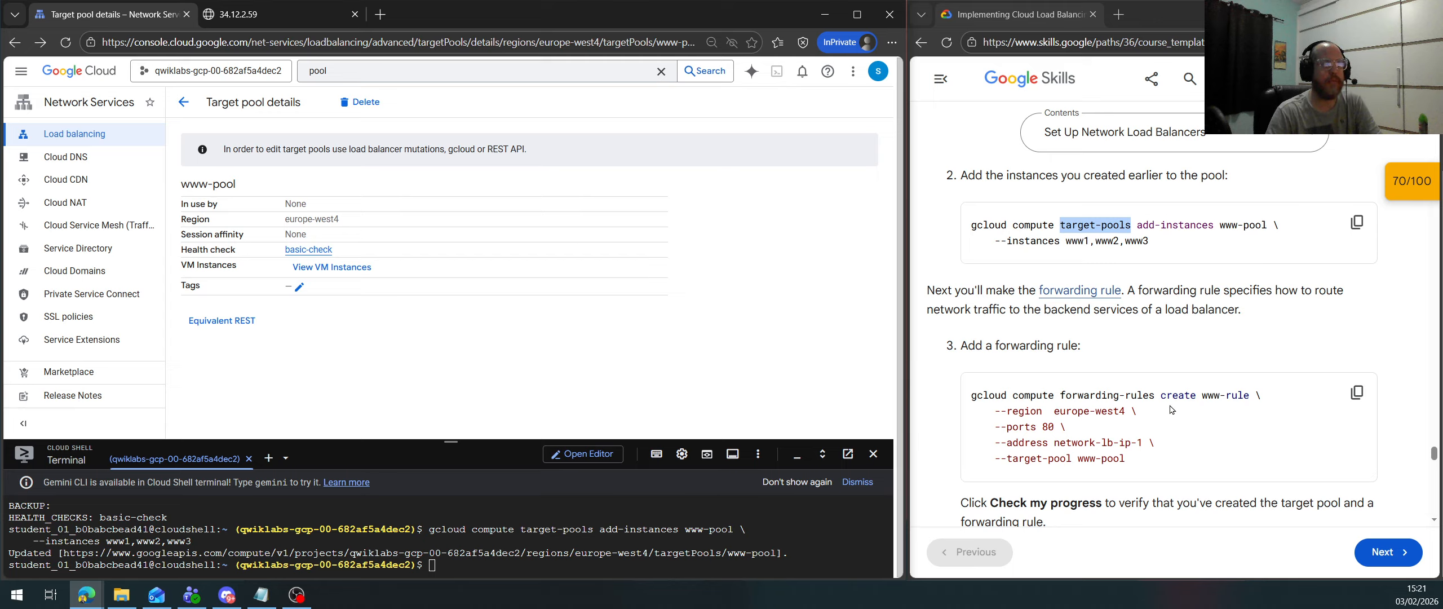
pyautogui.moveTo(1201, 397); pyautogui.dragTo(1251, 396)
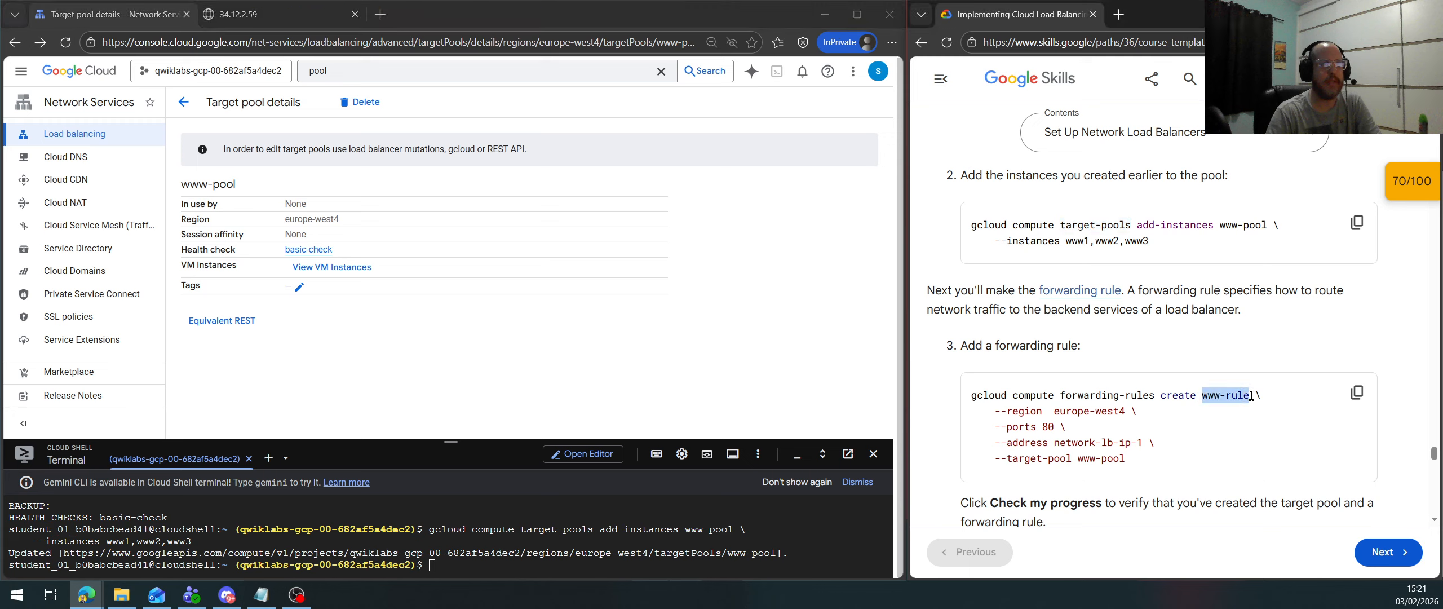
pyautogui.click(1250, 449)
pyautogui.moveTo(1051, 410); pyautogui.dragTo(1132, 412)
pyautogui.click(1100, 431)
pyautogui.click(1249, 451)
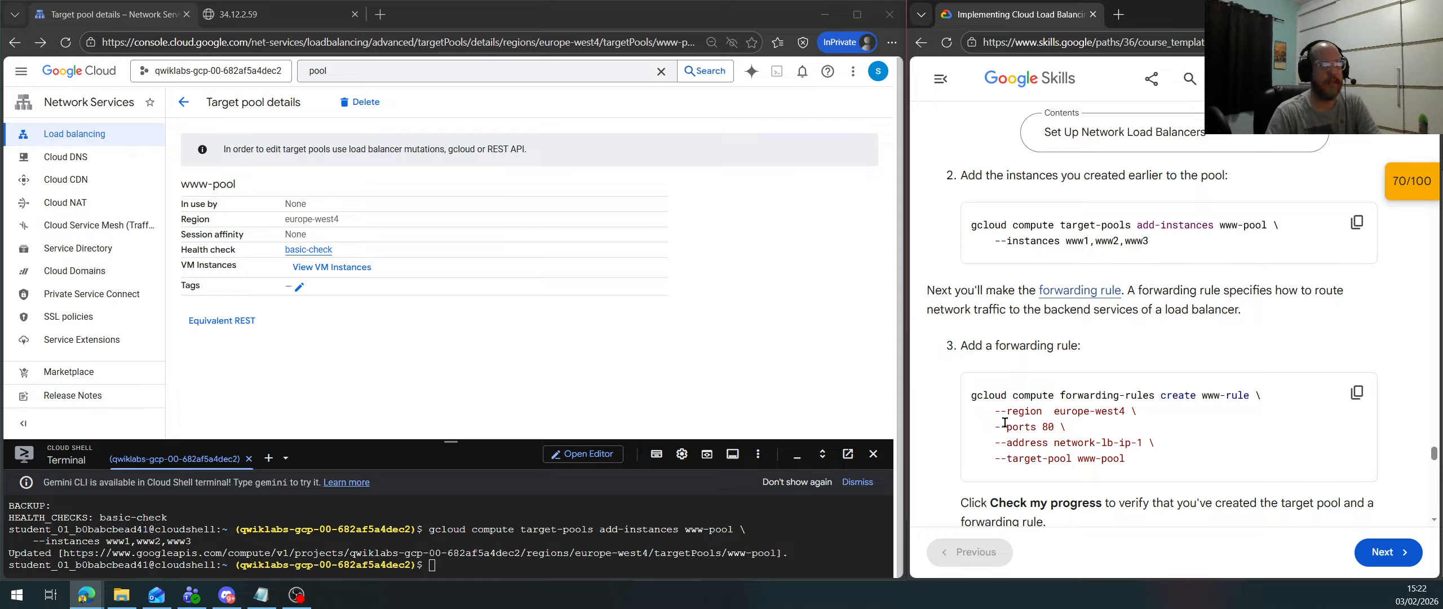
pyautogui.moveTo(1052, 443); pyautogui.dragTo(1142, 444)
pyautogui.click(1268, 442)
pyautogui.moveTo(1141, 439); pyautogui.dragTo(1053, 442)
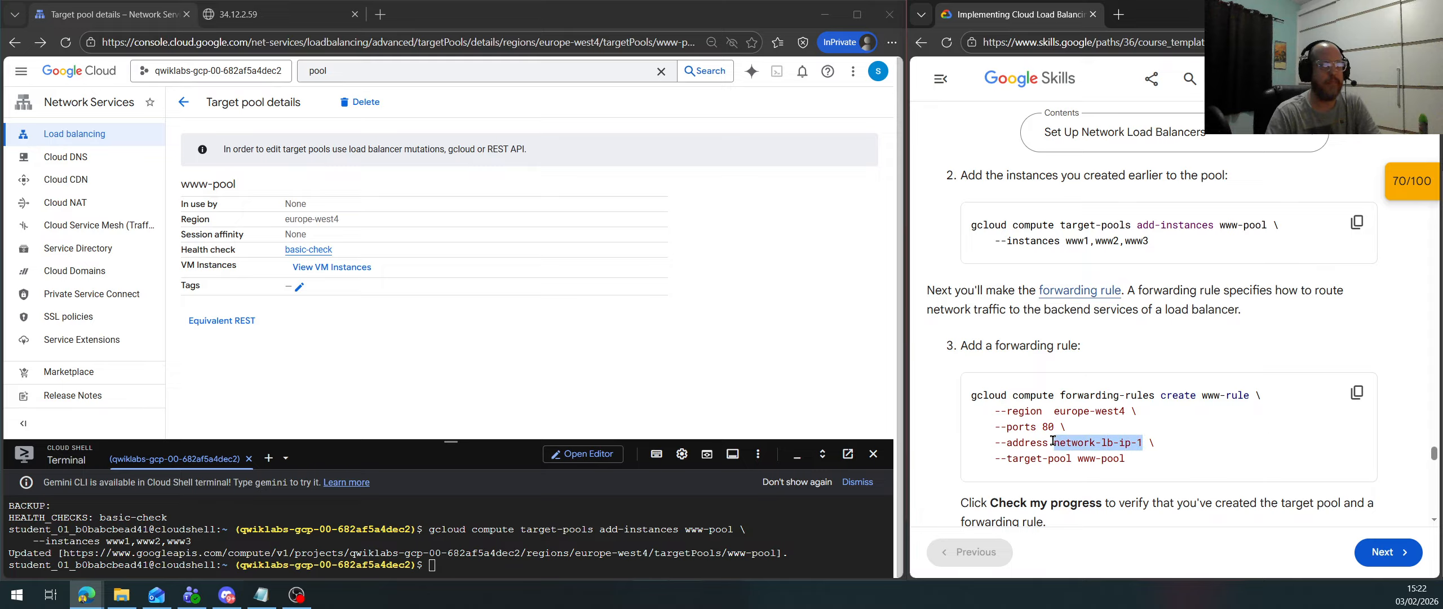
pyautogui.click(1210, 457)
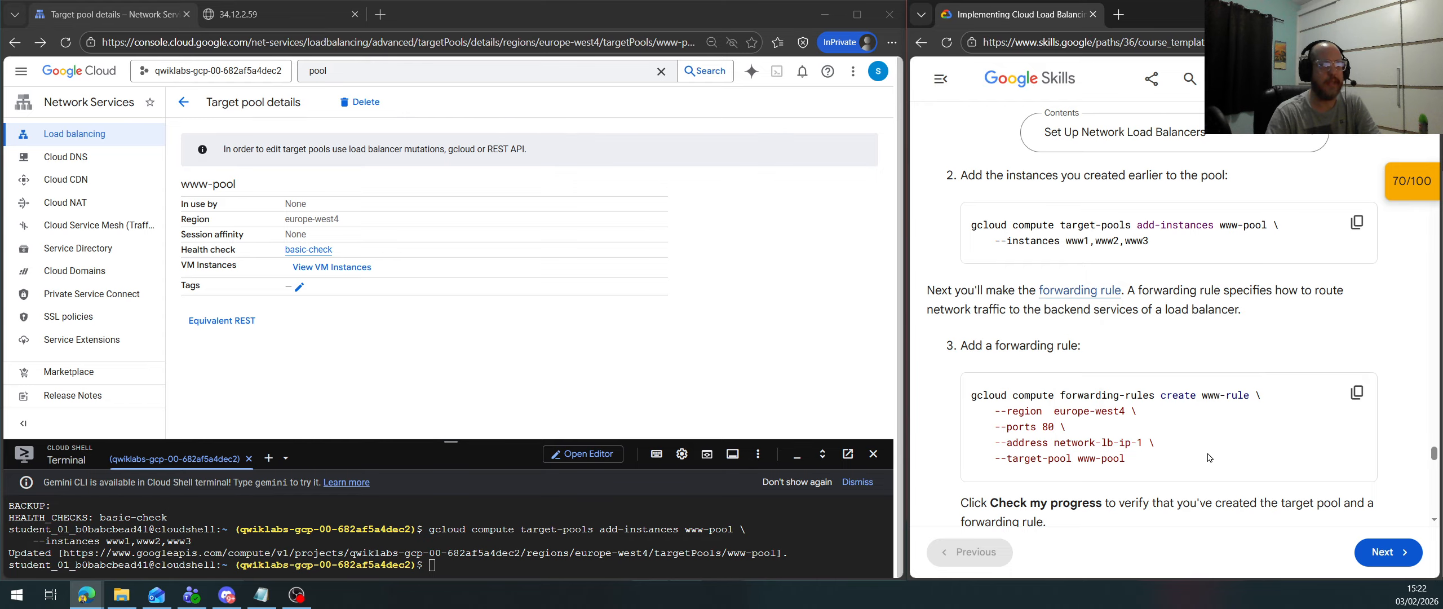
pyautogui.moveTo(1126, 459); pyautogui.dragTo(1079, 470)
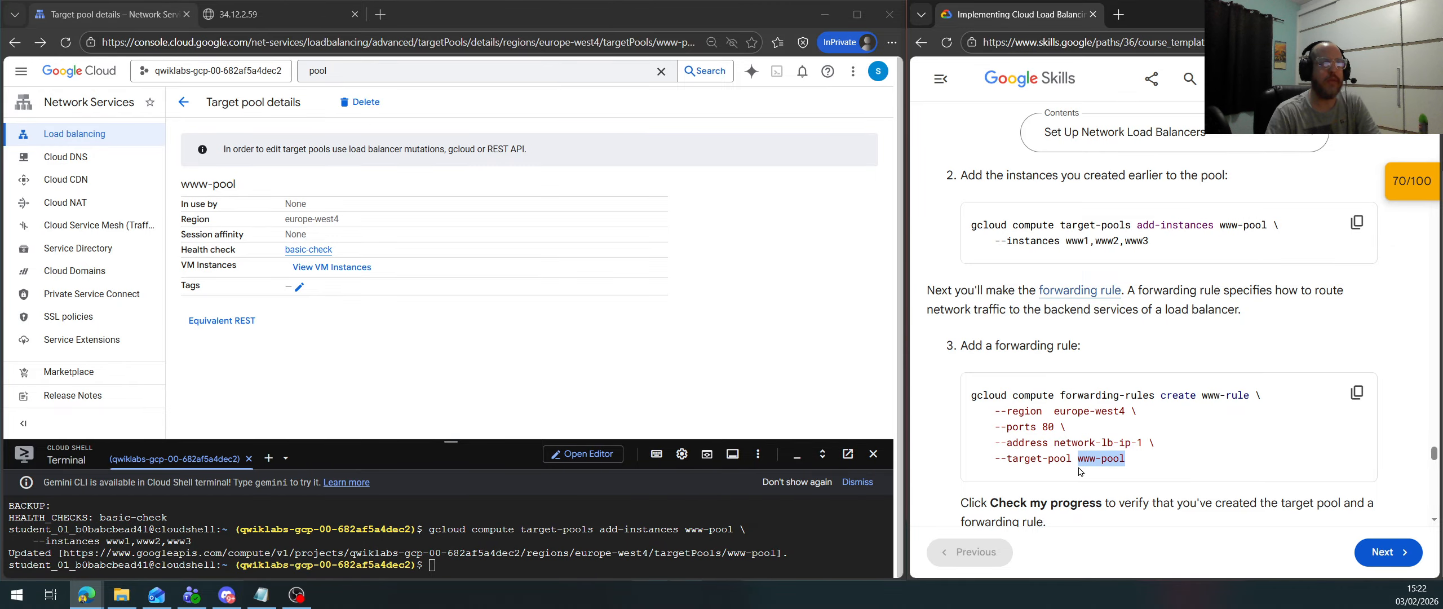
# Create the www-rule forwarding rule in Cloud Shell using the lab's command, with region europe-west4, port 80, address network-lb-ip-1 and target pool www-pool
pyautogui.scroll(-1, 1023, 431)
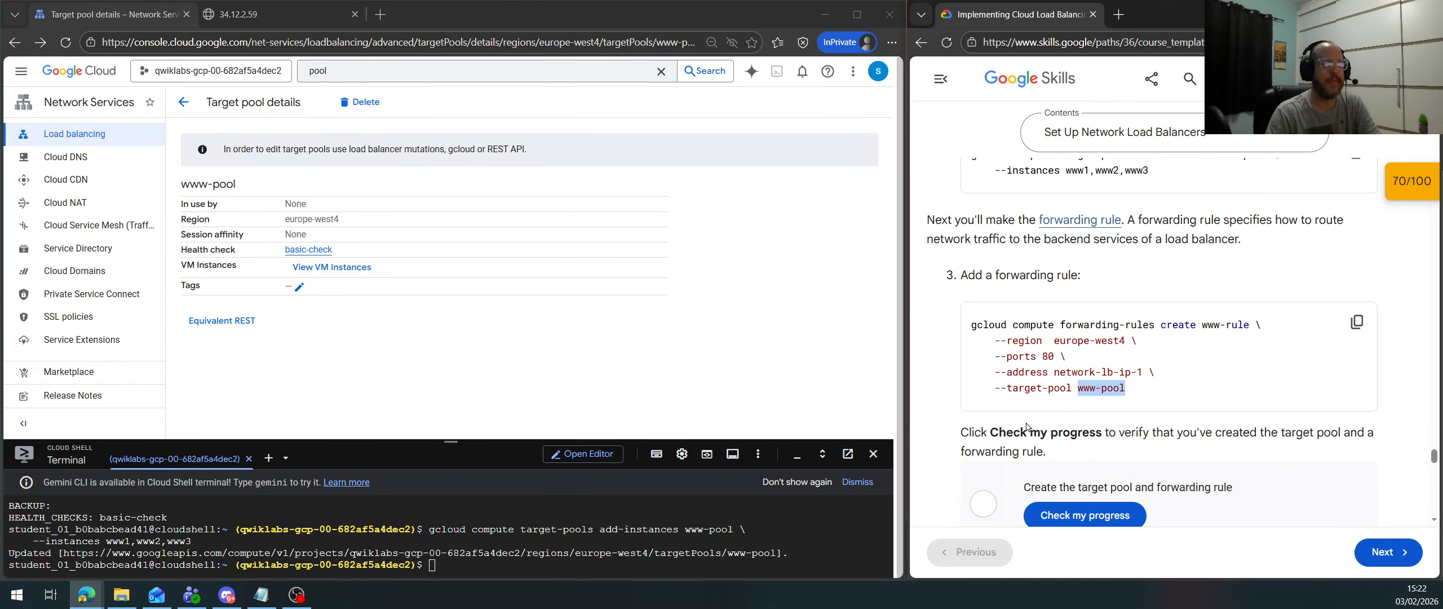
pyautogui.click(1357, 321)
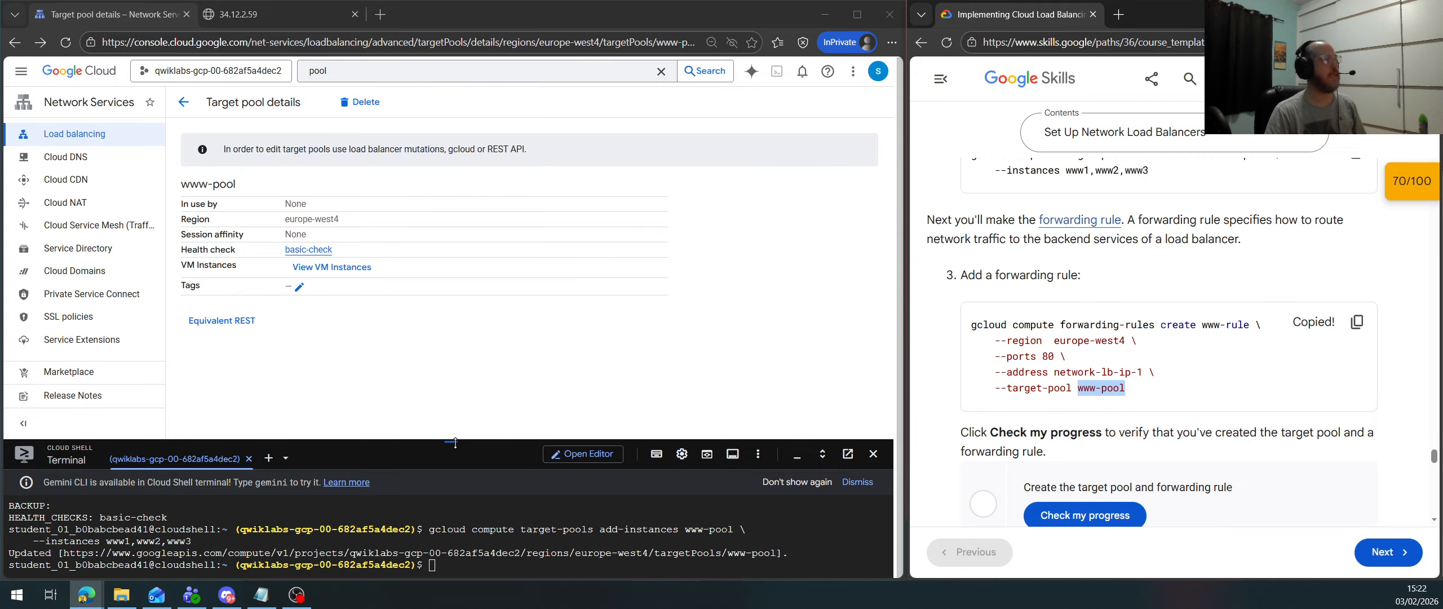
pyautogui.moveTo(491, 440); pyautogui.dragTo(491, 150)
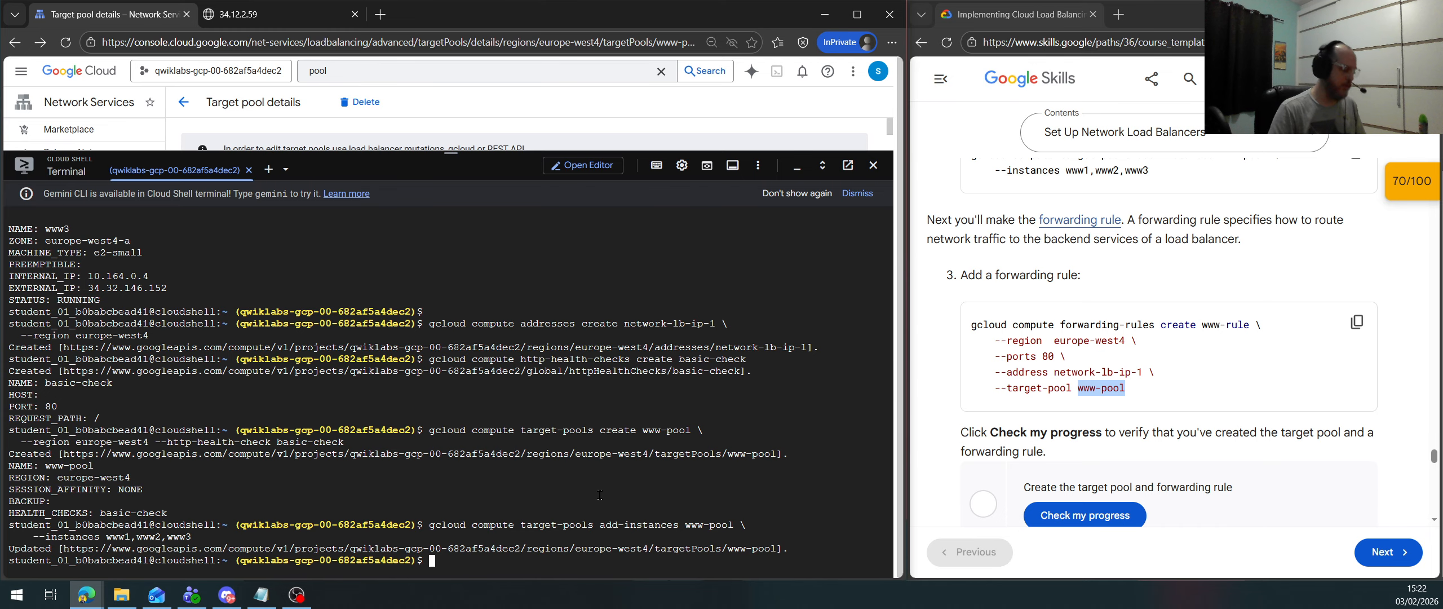
pyautogui.hotkey('ctrl', 'l')
pyautogui.hotkey('ctrl', 'v')
pyautogui.press('Return')
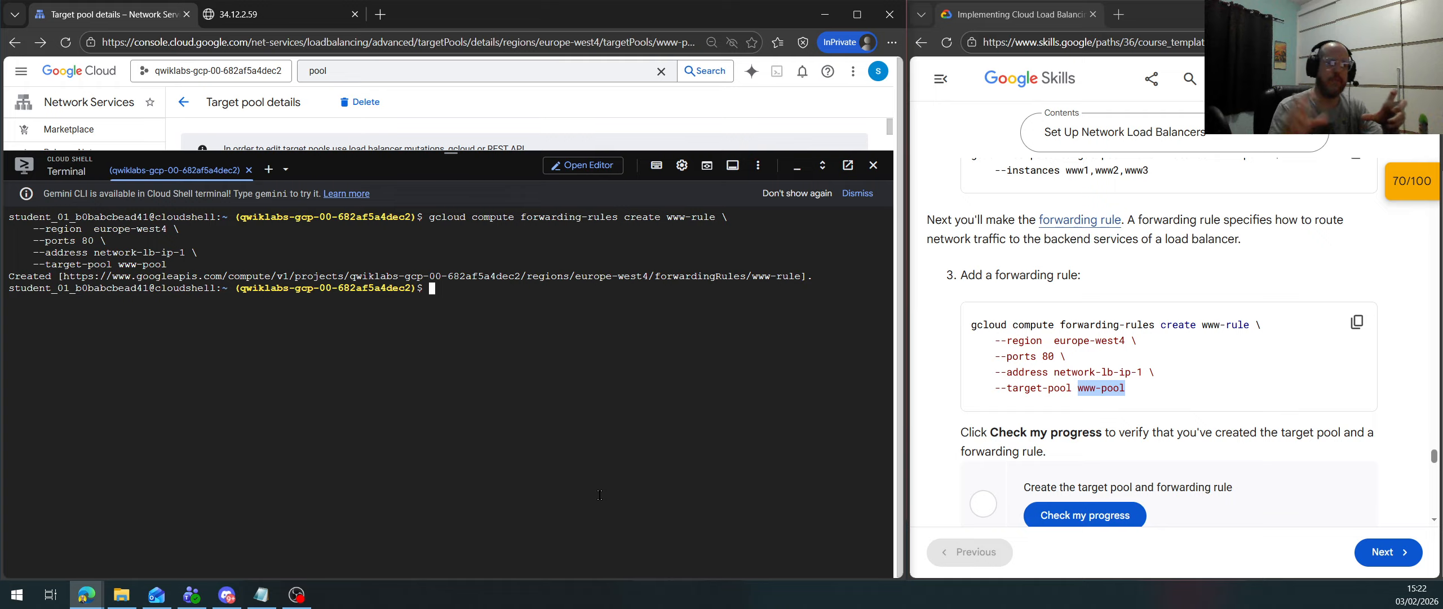
# Check the lab progress for creating the target pool and forwarding rule, and continue to Task 5
pyautogui.click(1071, 394)
pyautogui.moveTo(1071, 391); pyautogui.dragTo(978, 391)
pyautogui.click(1133, 394)
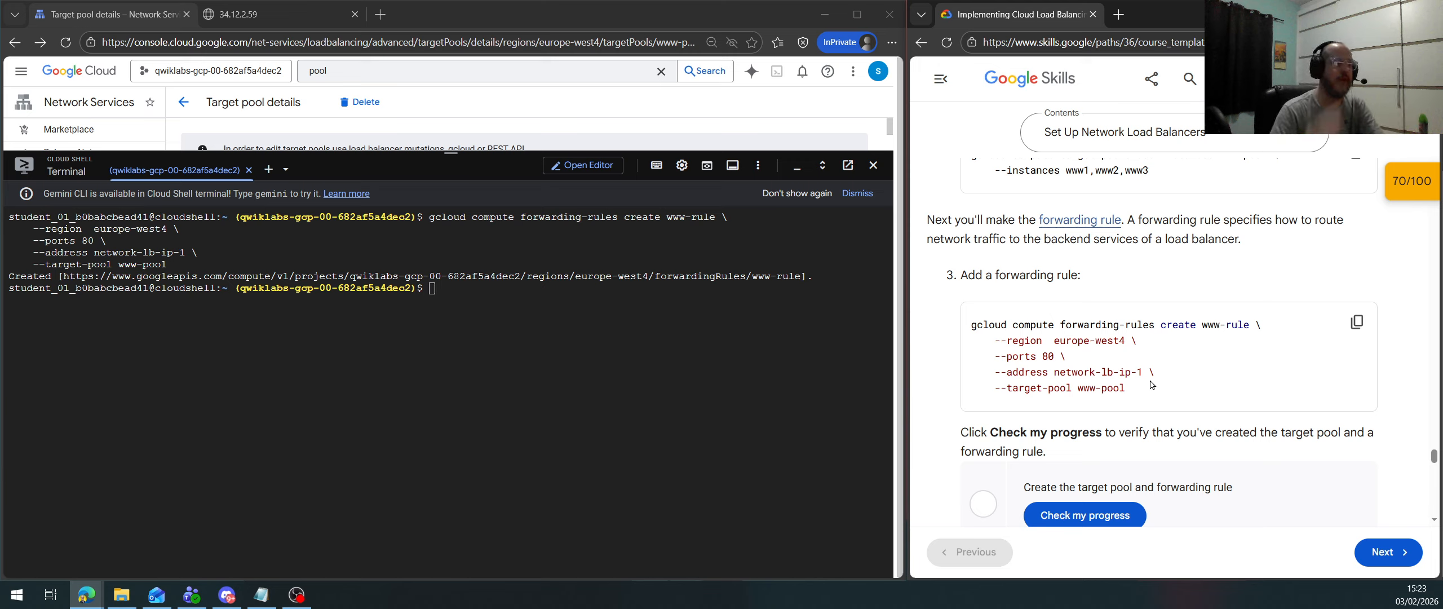
pyautogui.click(1127, 514)
pyautogui.scroll(-1, 1147, 496)
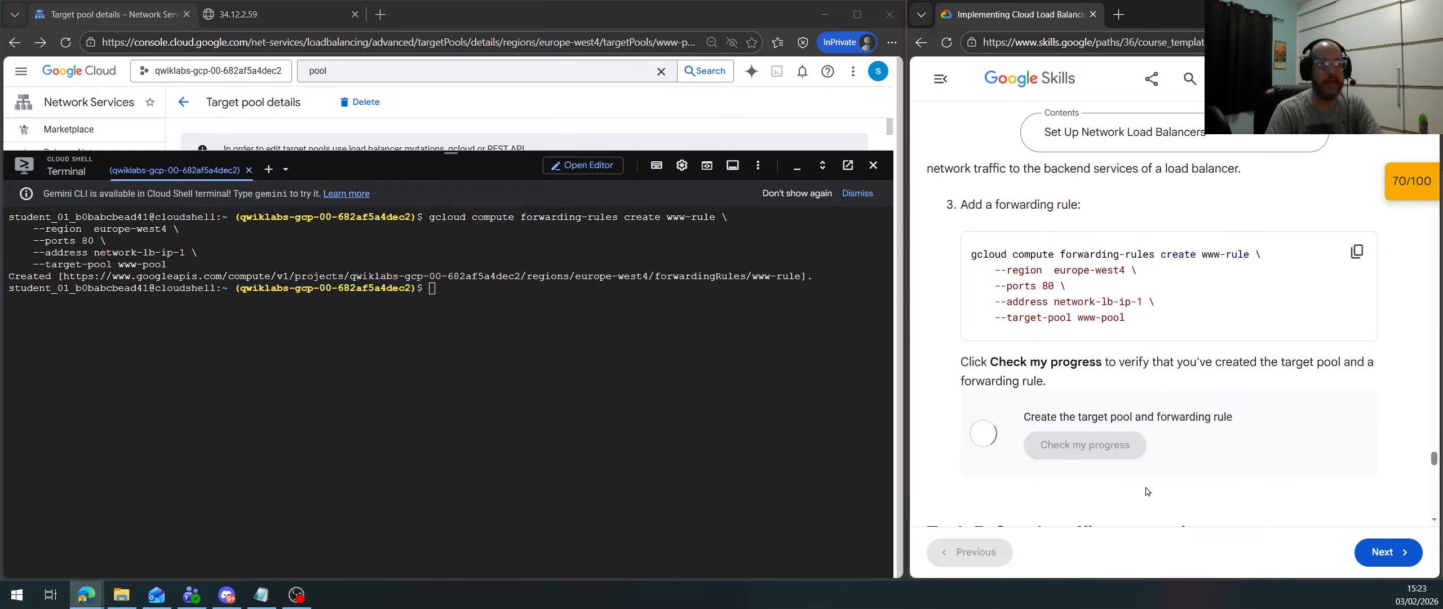
pyautogui.scroll(-3, 1289, 405)
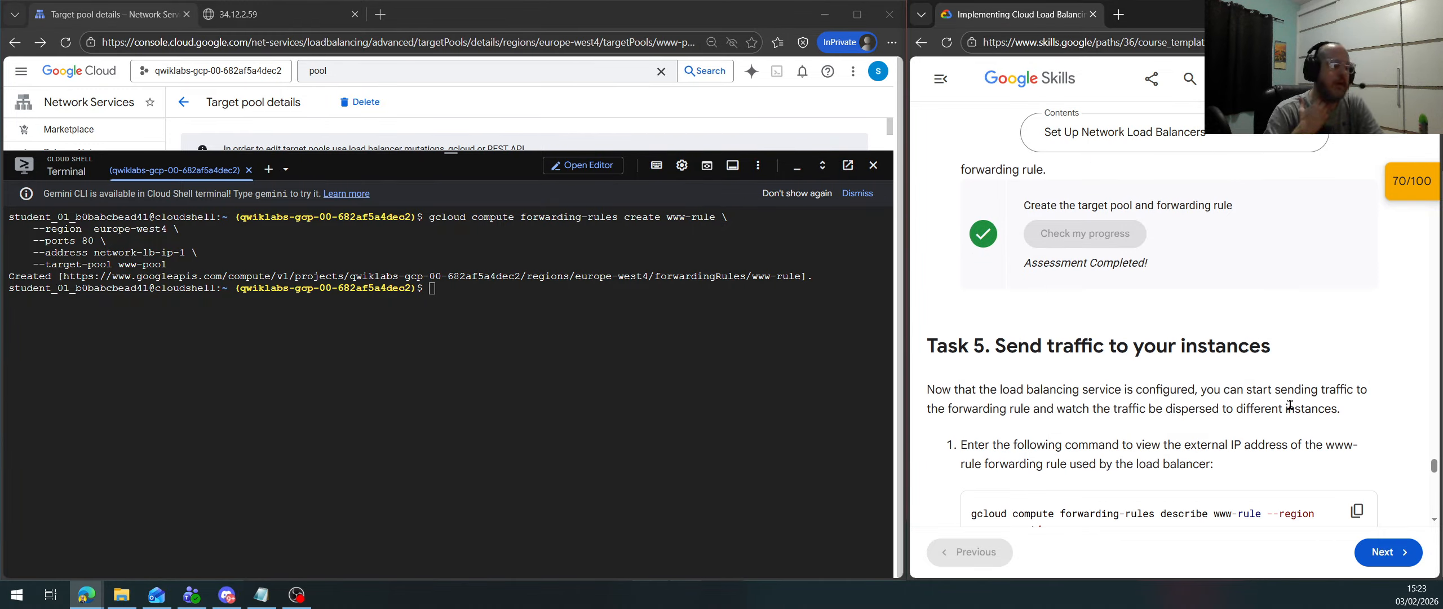
pyautogui.scroll(-1, 1290, 405)
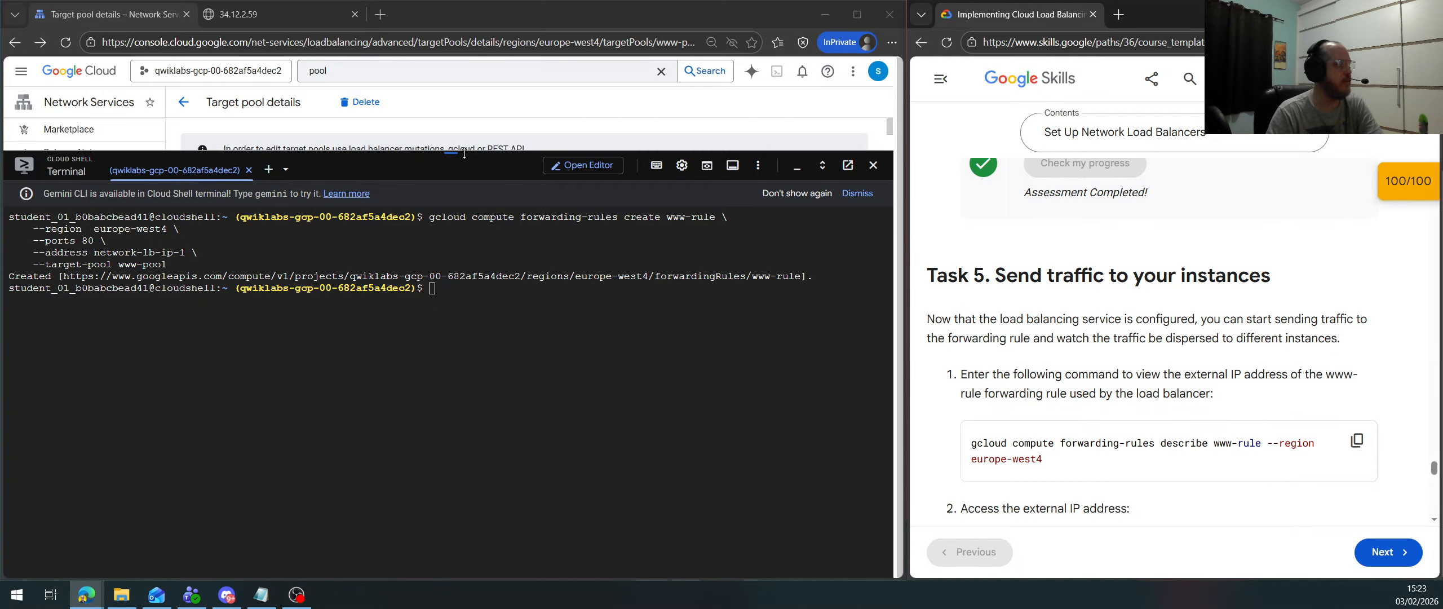
# Return to the load balancing backends list and review Task 5's commands for obtaining the external IP address of www-rule
pyautogui.moveTo(460, 151); pyautogui.dragTo(460, 364)
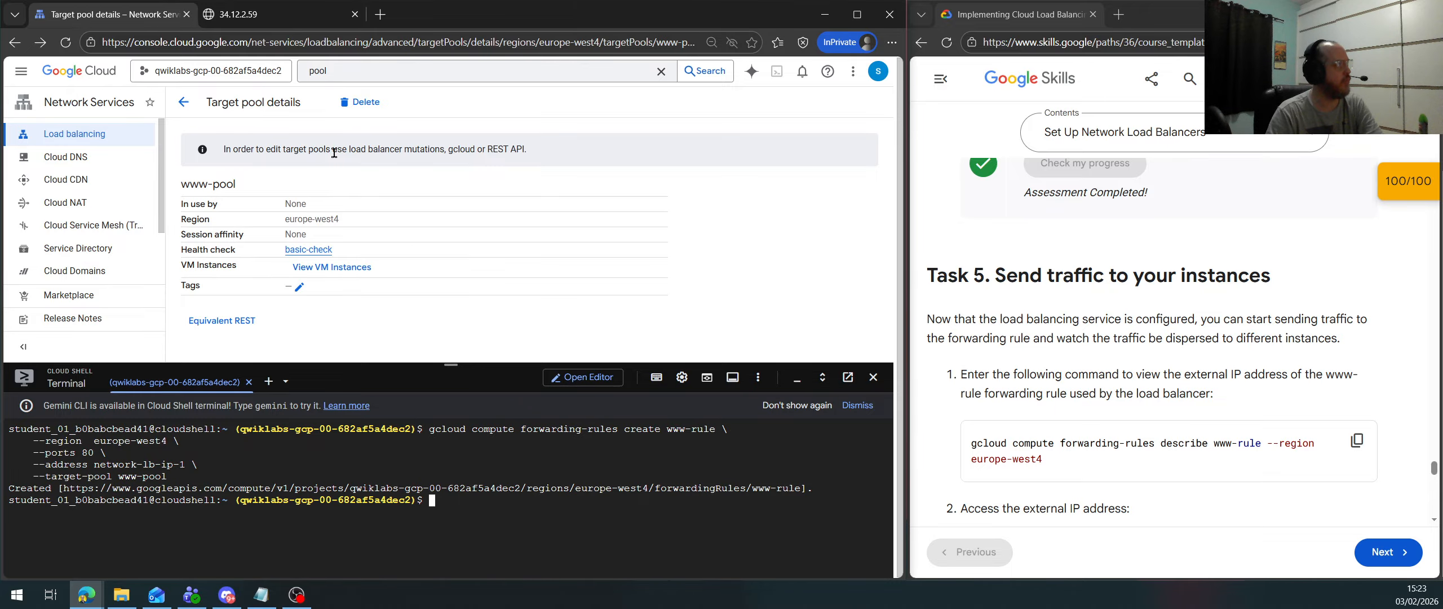
pyautogui.click(183, 102)
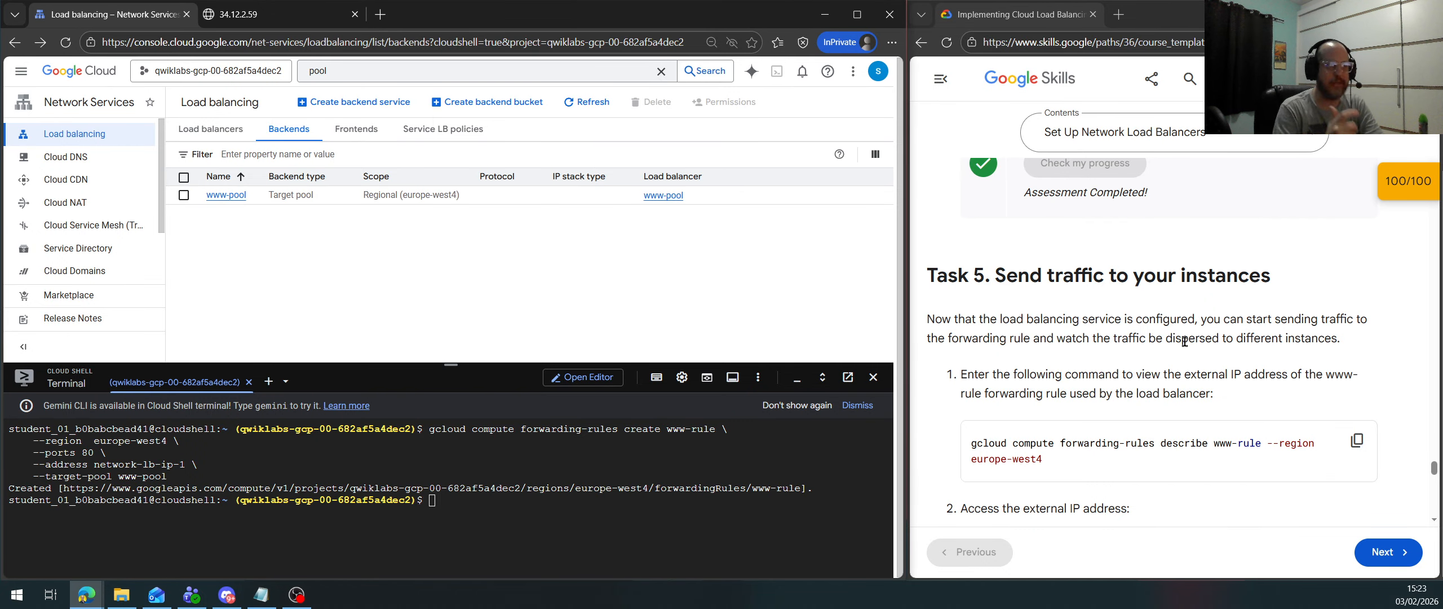
pyautogui.scroll(-3, 1172, 352)
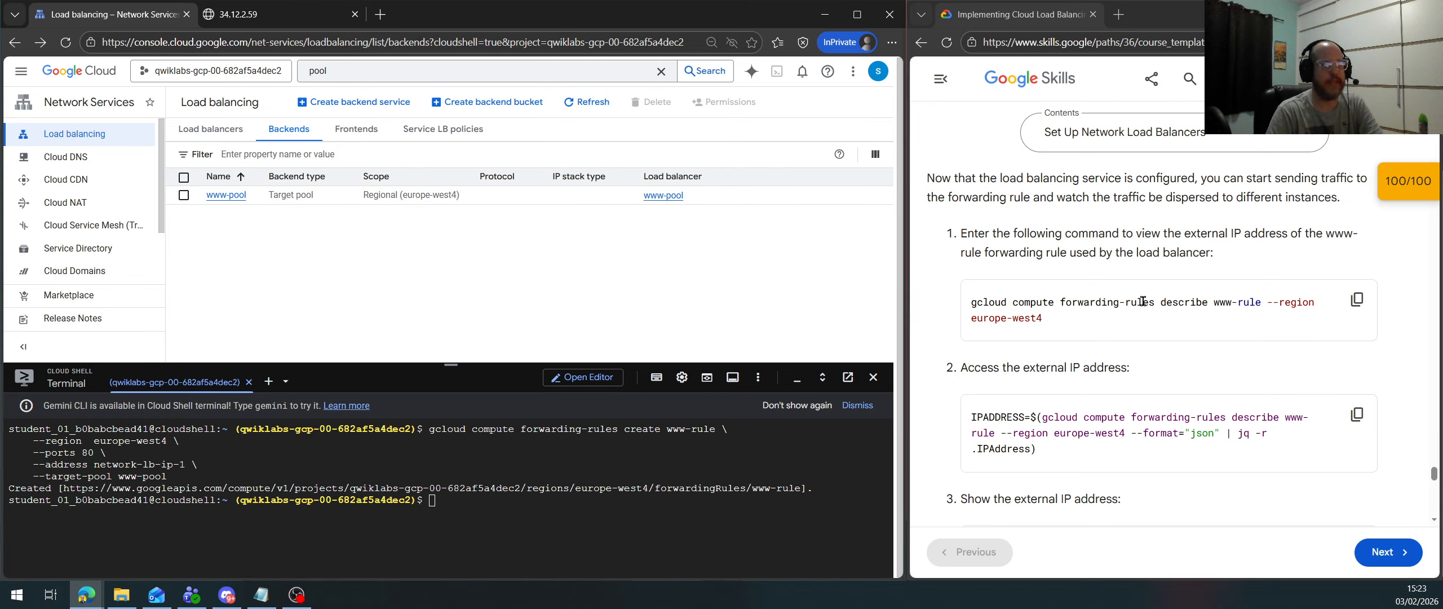
pyautogui.moveTo(1141, 302); pyautogui.dragTo(1177, 342)
pyautogui.click(1238, 393)
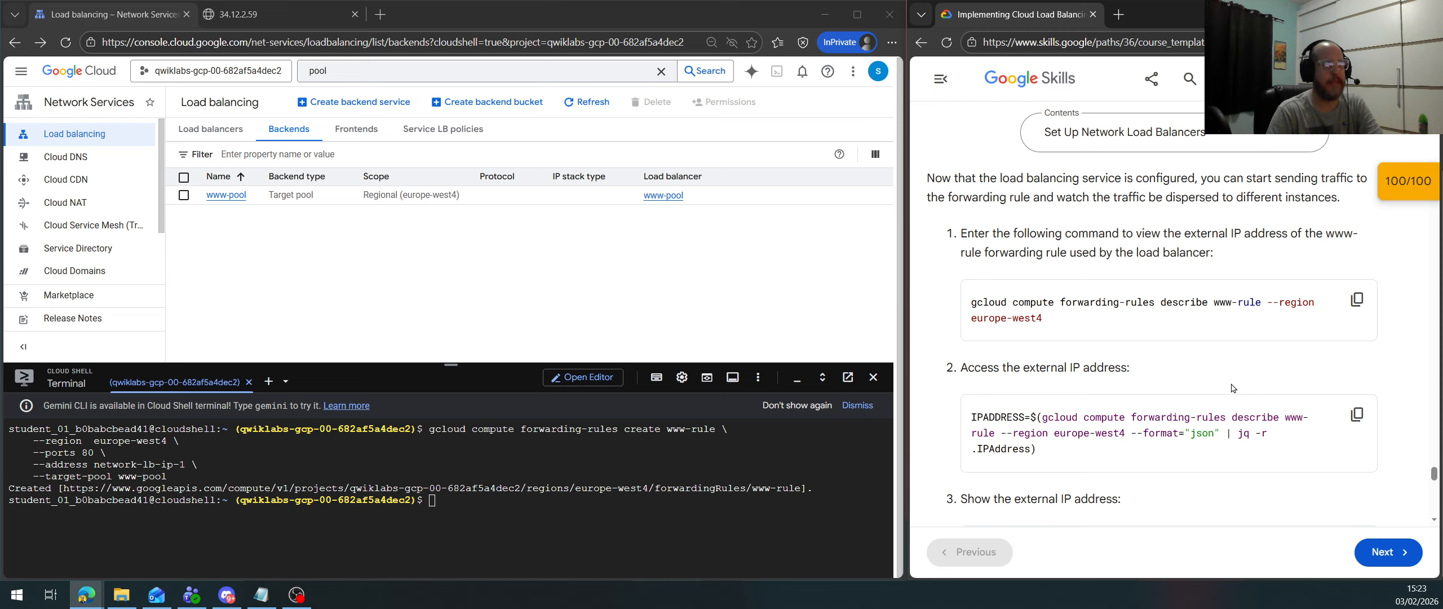
pyautogui.scroll(-1, 1229, 362)
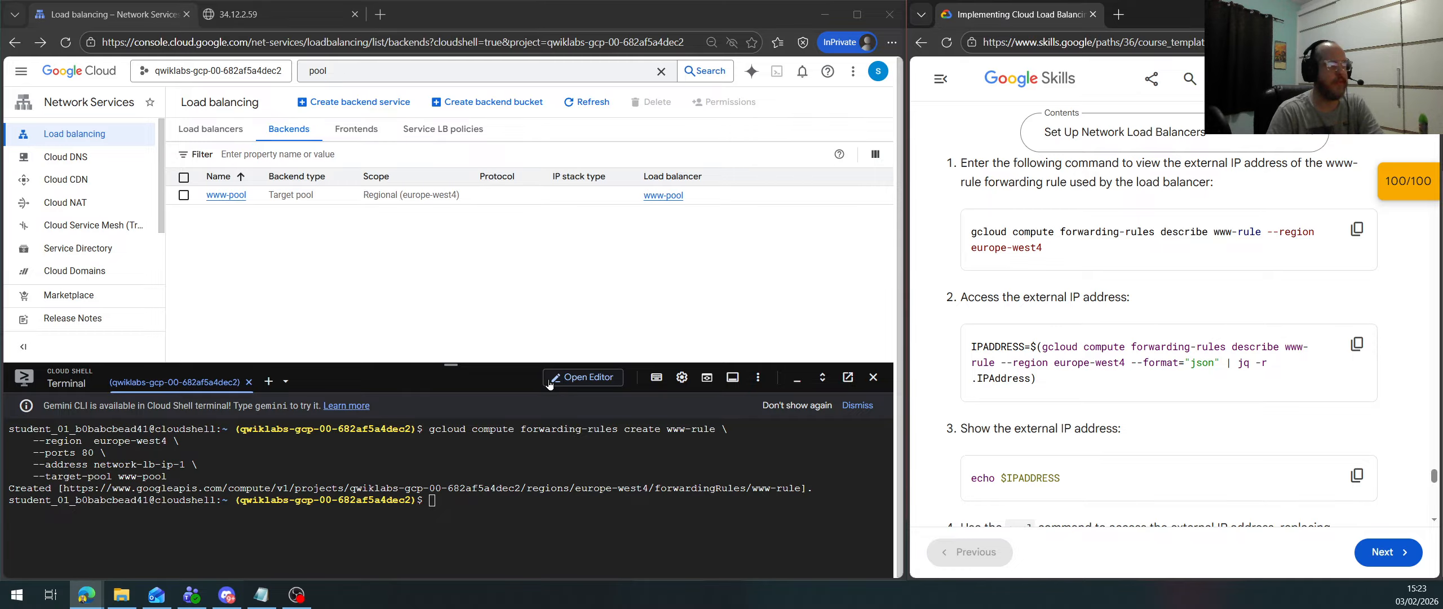
# Store the external IP address of www-rule in the IPADDRESS variable by running the lab's describe command in an enlarged Cloud Shell
pyautogui.moveTo(453, 366); pyautogui.dragTo(451, 114)
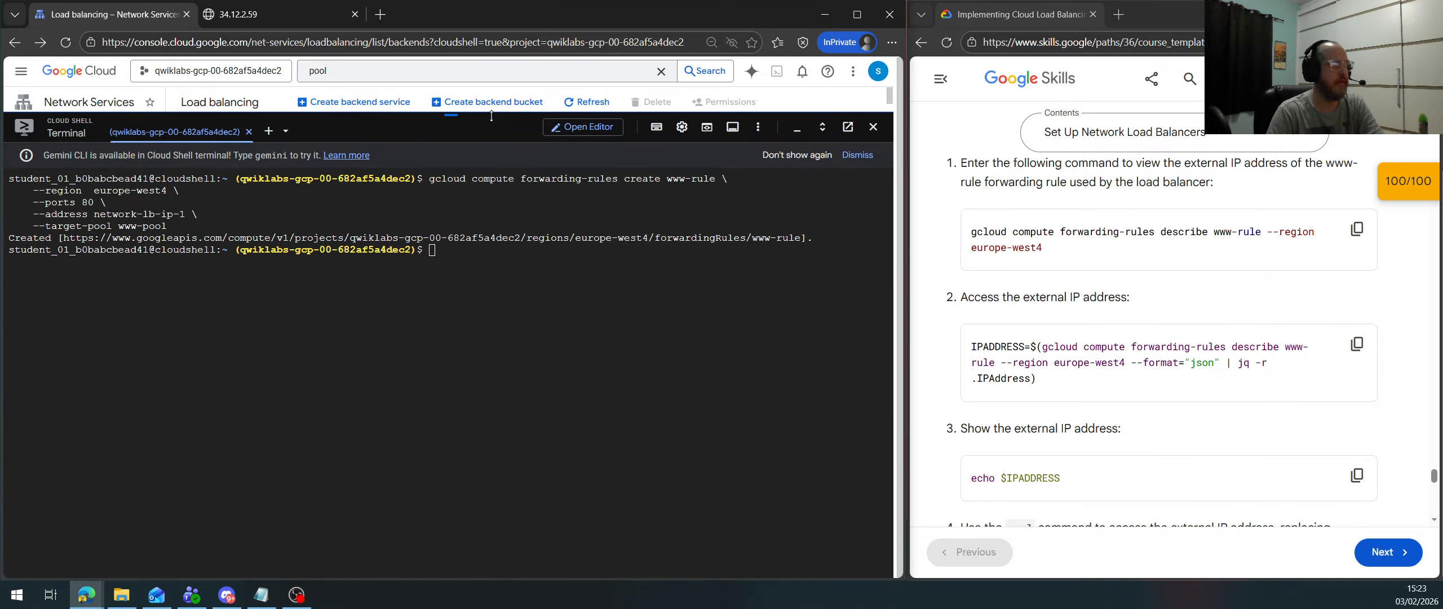
pyautogui.scroll(-1, 1188, 381)
pyautogui.scroll(-2, 1188, 381)
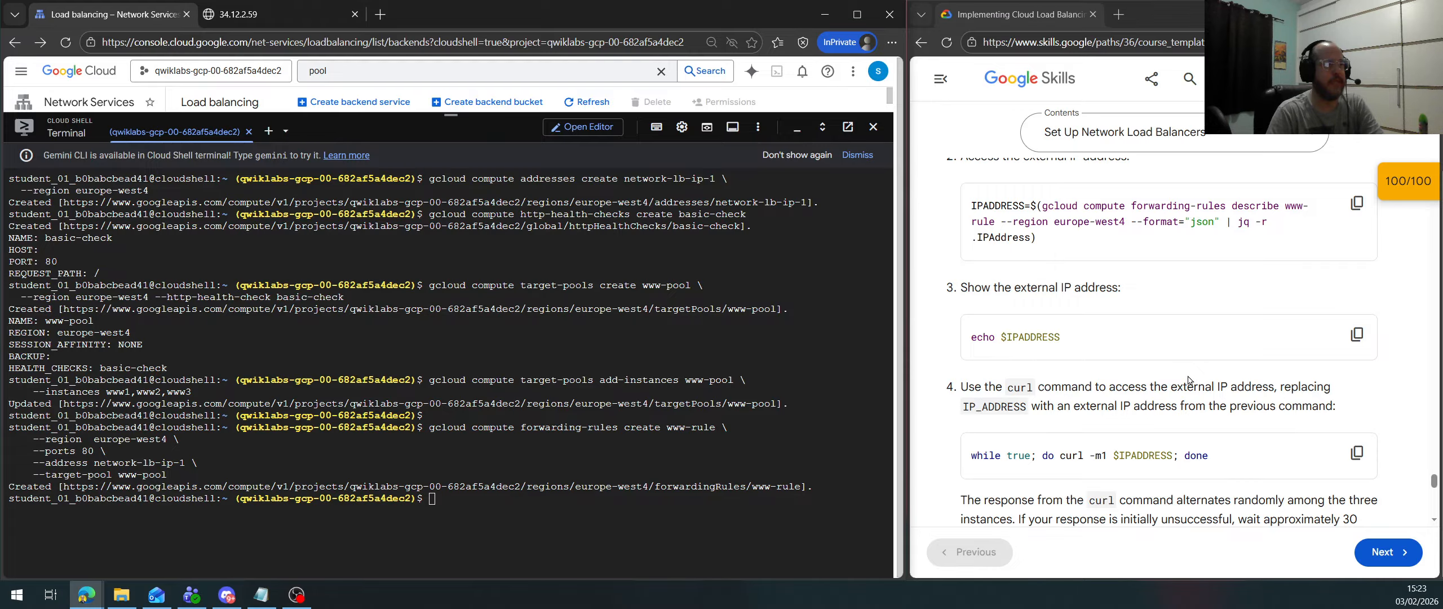
pyautogui.scroll(1, 1260, 403)
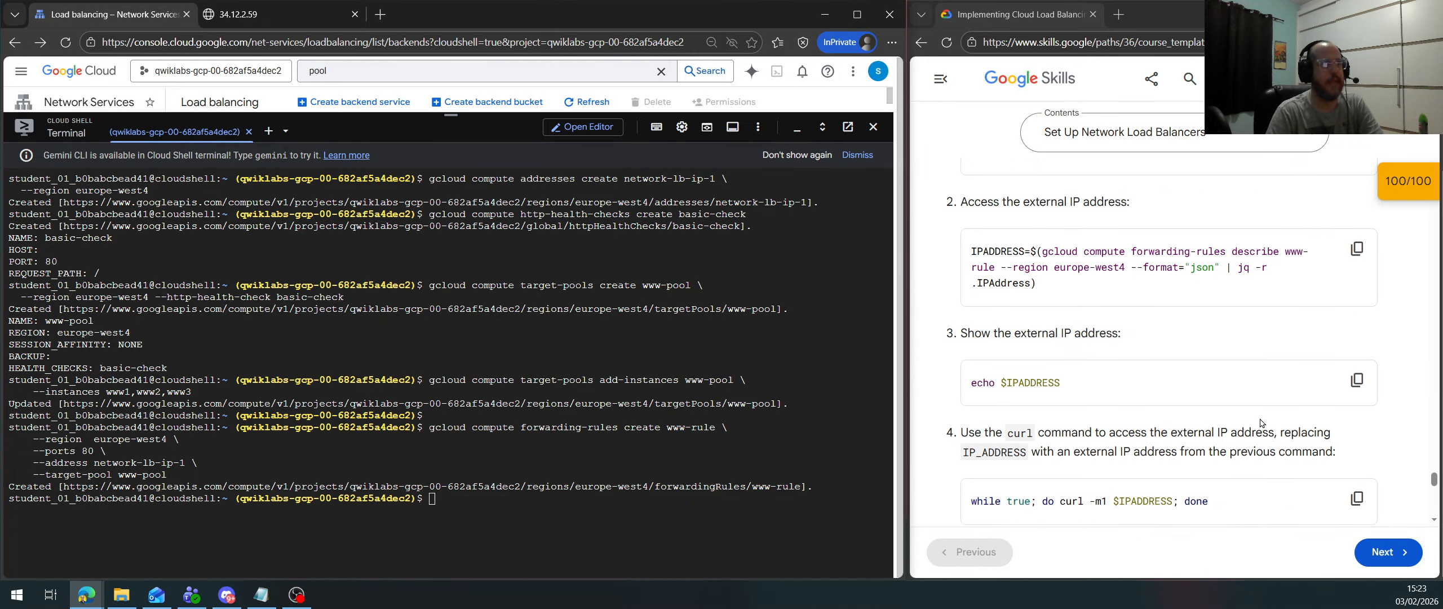
pyautogui.click(1356, 274)
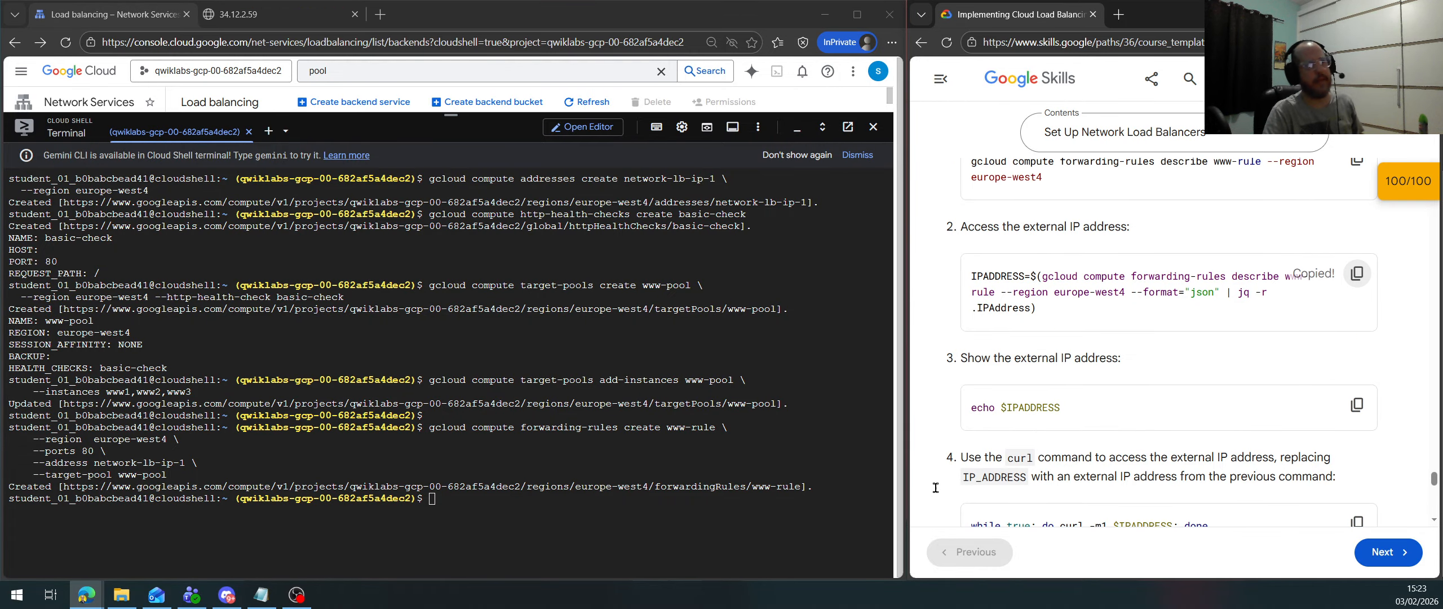
pyautogui.click(654, 452)
pyautogui.hotkey('ctrl', 'v')
pyautogui.press('Return')
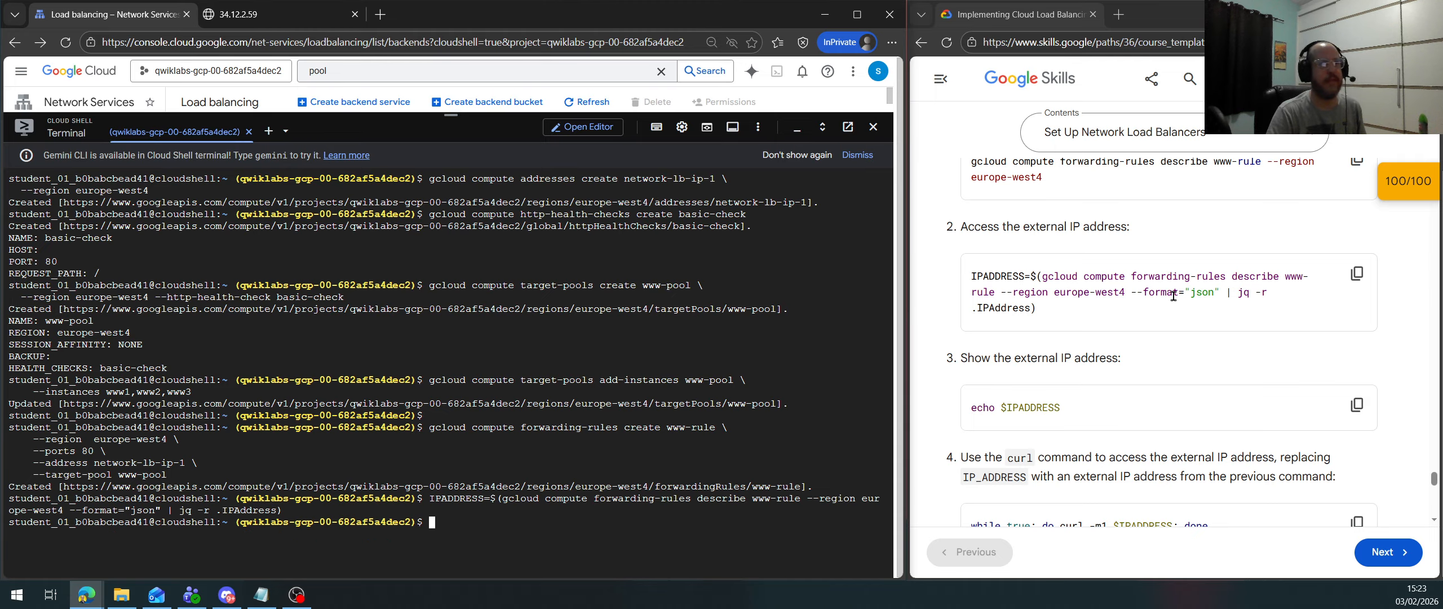
# Print the stored address with echo $IPADDRESS in Cloud Shell, and clear the terminal
pyautogui.scroll(3, 1246, 336)
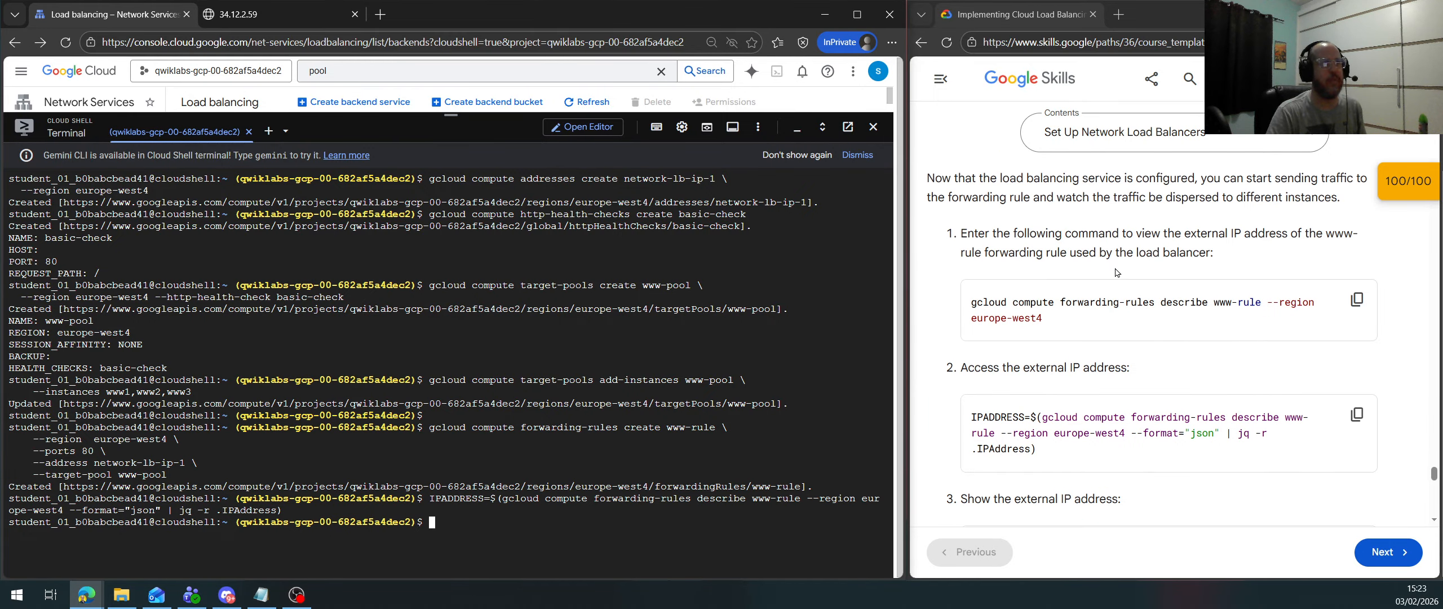
pyautogui.scroll(-1, 1129, 303)
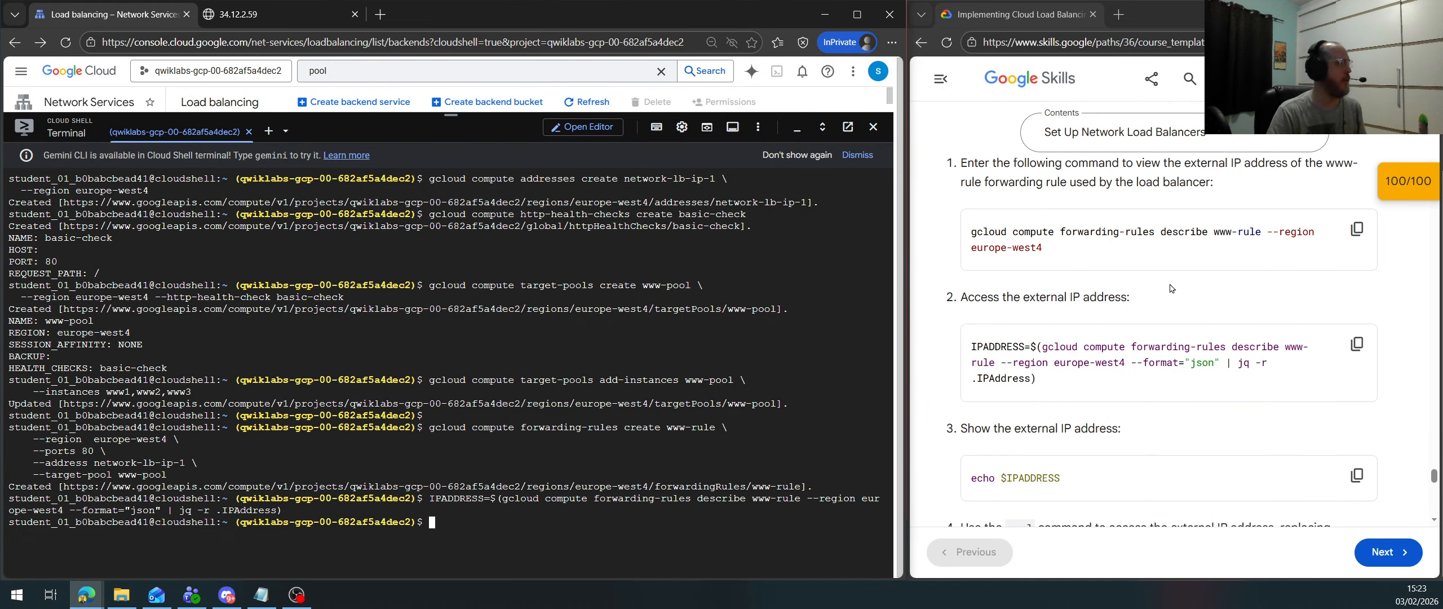
pyautogui.scroll(-3, 1213, 322)
pyautogui.click(1357, 334)
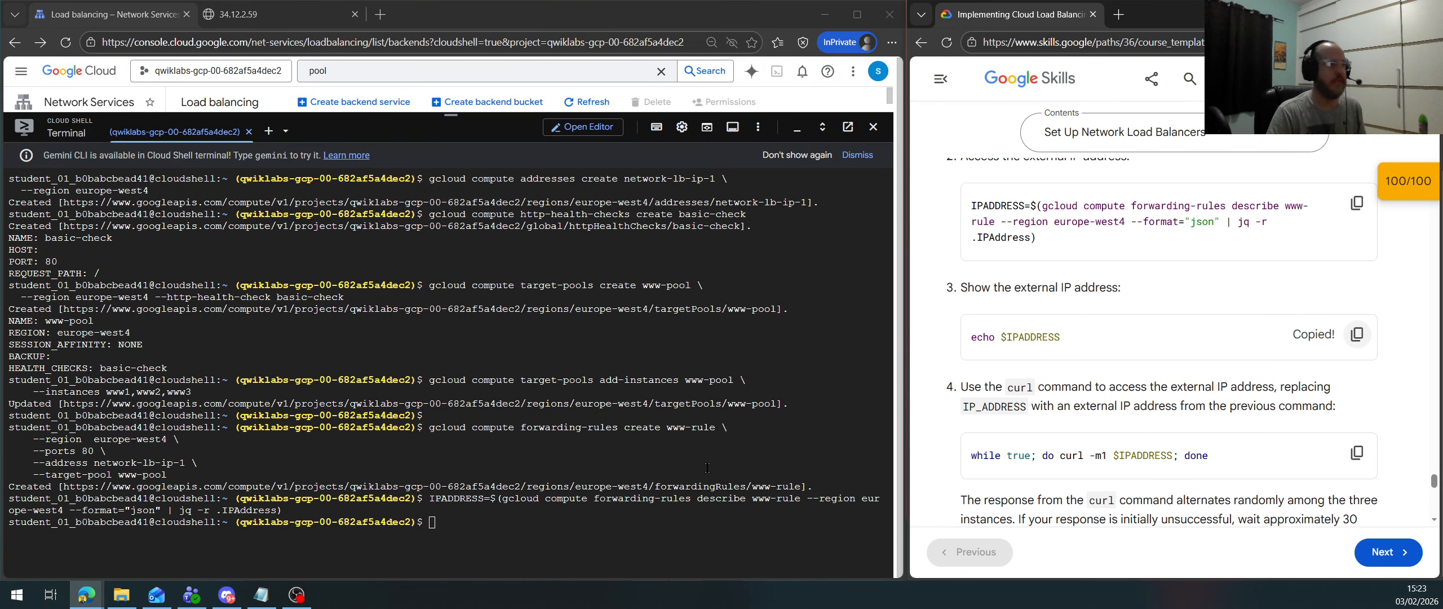
pyautogui.click(706, 465)
pyautogui.hotkey('ctrl', 'v')
pyautogui.press('Return')
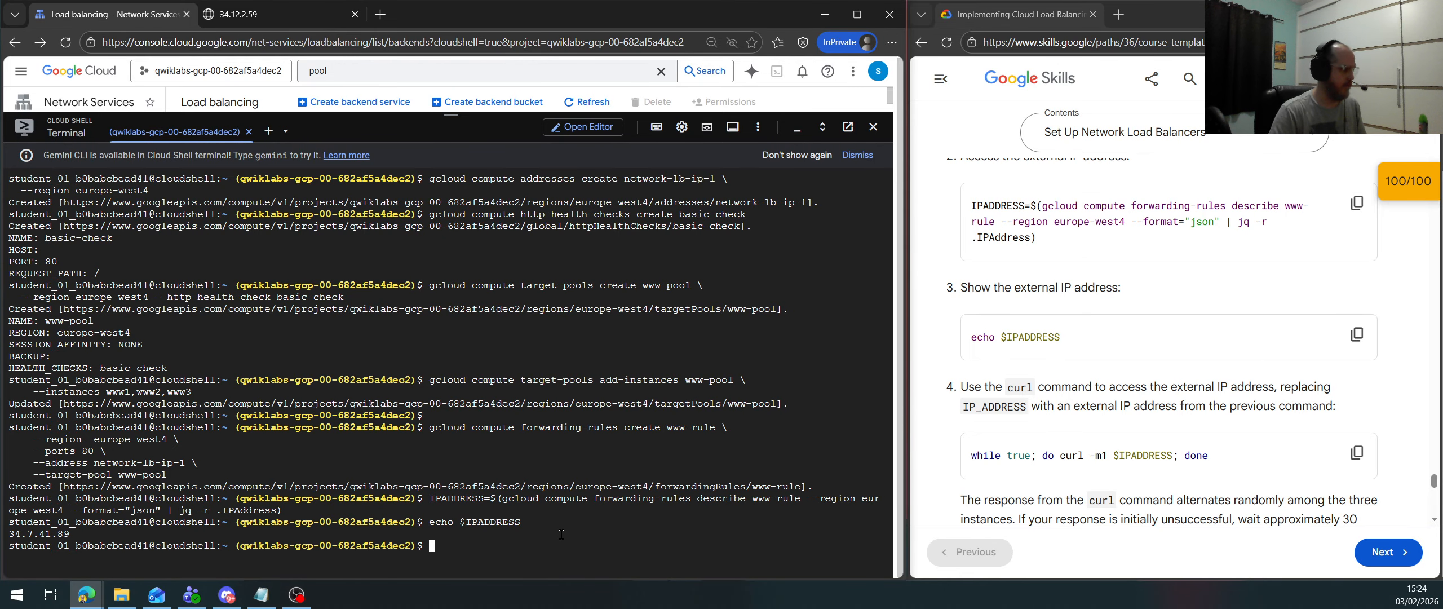
pyautogui.hotkey('ctrl', 'l')
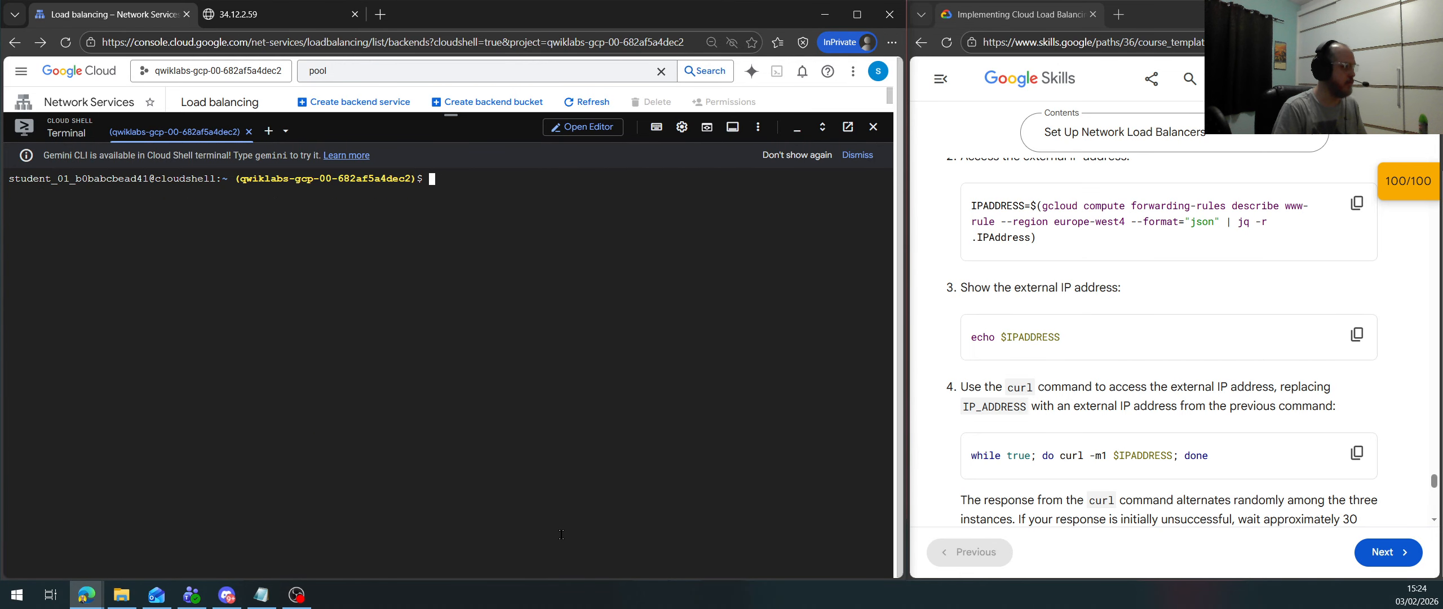
# Send continuous traffic to the load balancer with the lab's loop: while true; do curl -m1 $IPADDRESS; done
pyautogui.scroll(-1, 1173, 382)
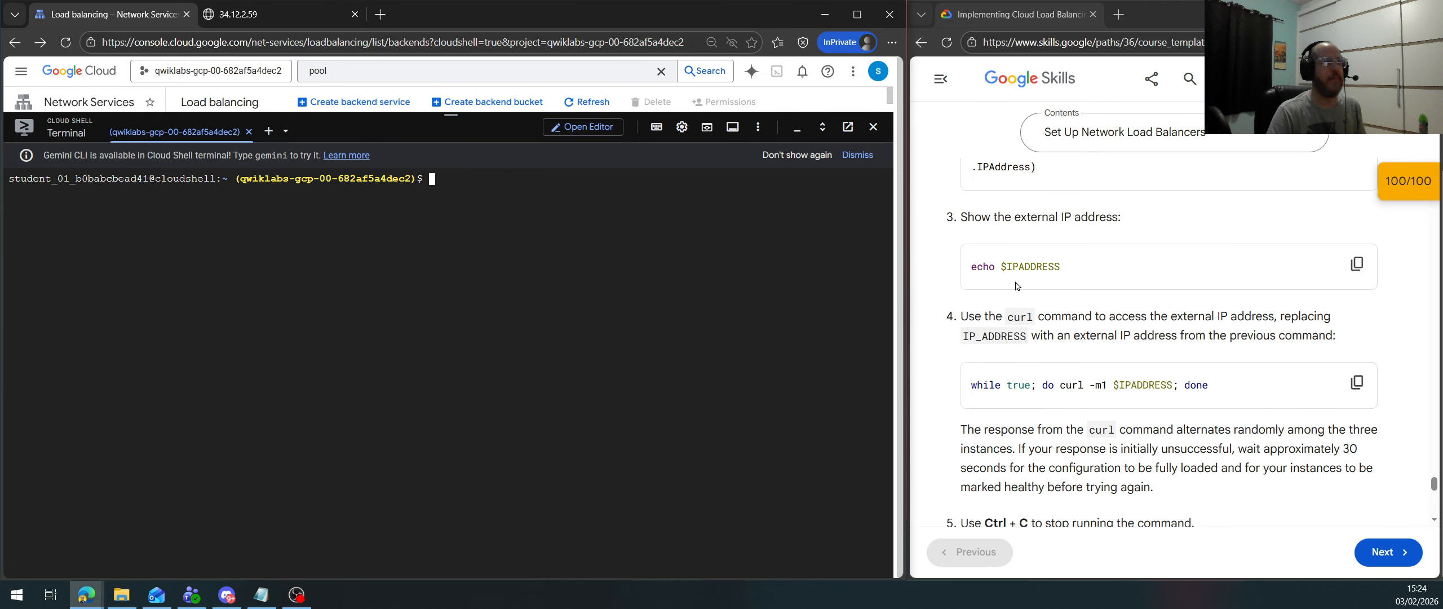
pyautogui.click(1356, 382)
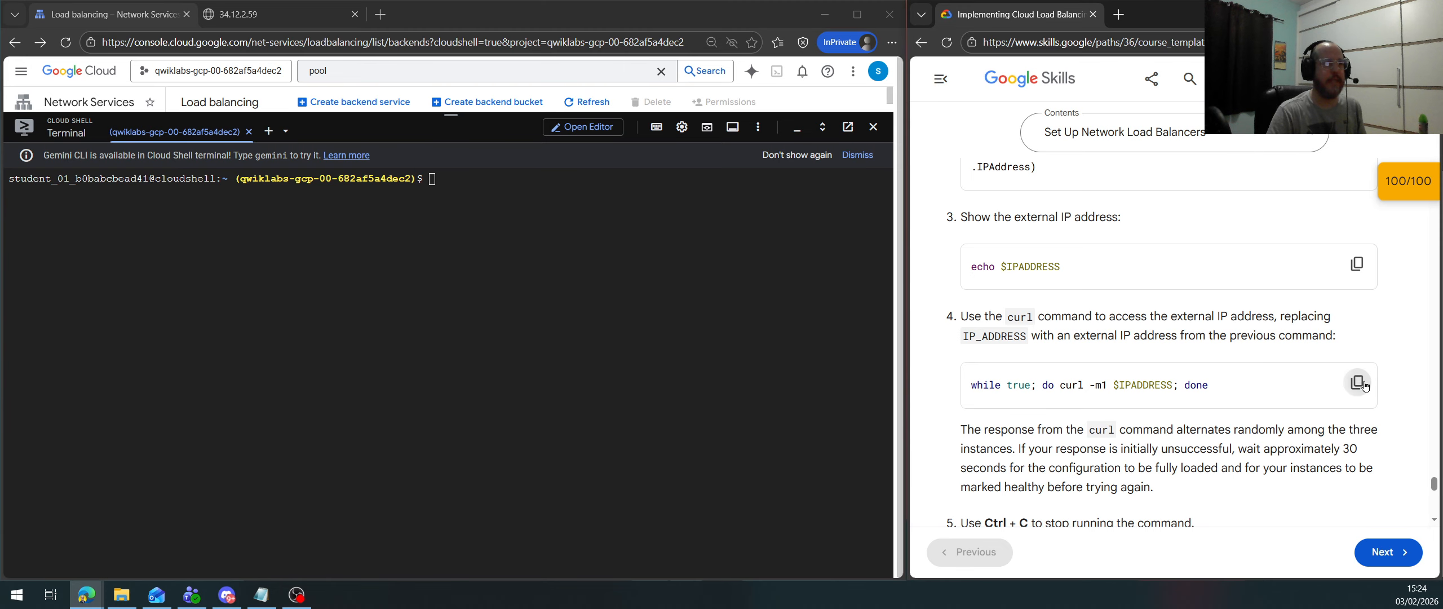
pyautogui.click(576, 283)
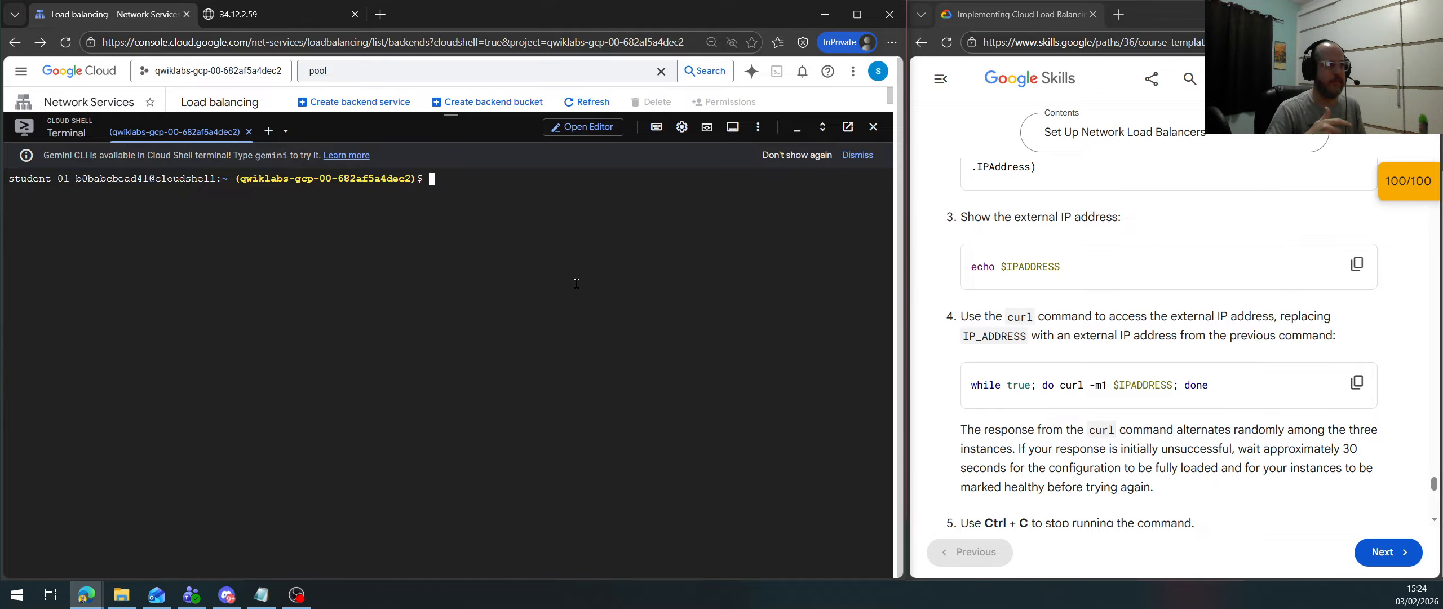
pyautogui.hotkey('ctrl', 'v')
pyautogui.press('Return')
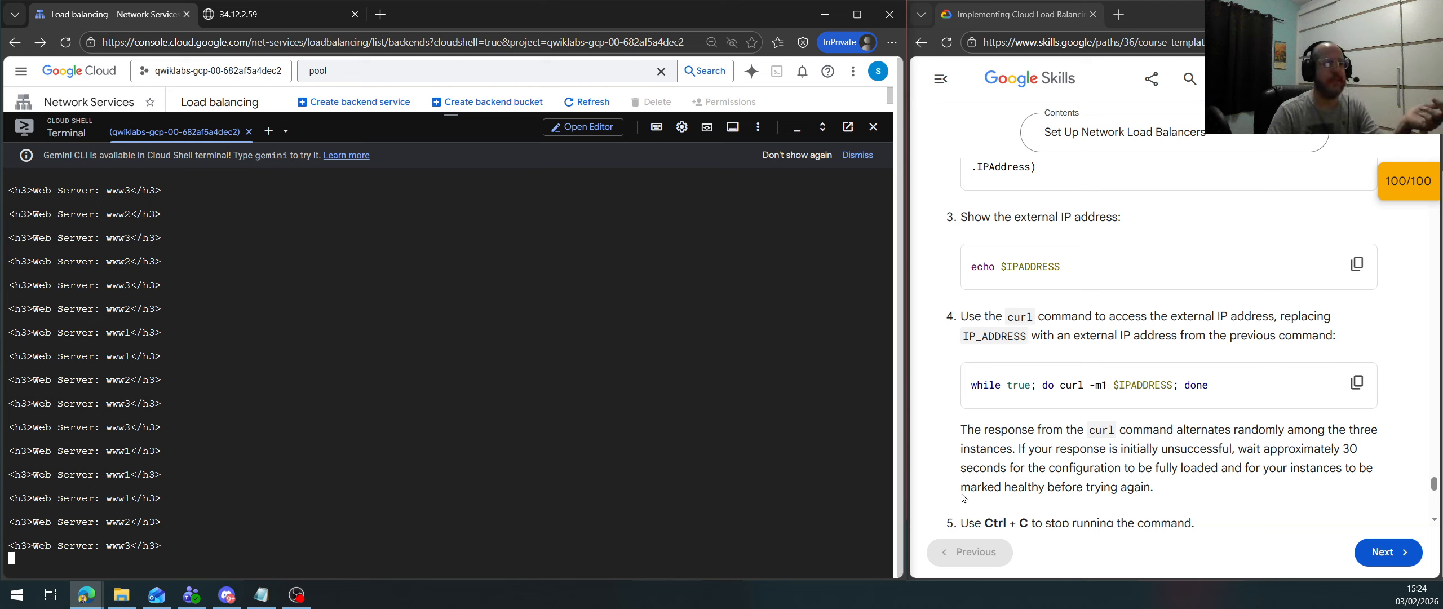
# Review the lab's closing section and checkpoint scores, and stop the running curl loop in Cloud Shell
pyautogui.scroll(-3, 1170, 438)
pyautogui.scroll(-2, 1230, 458)
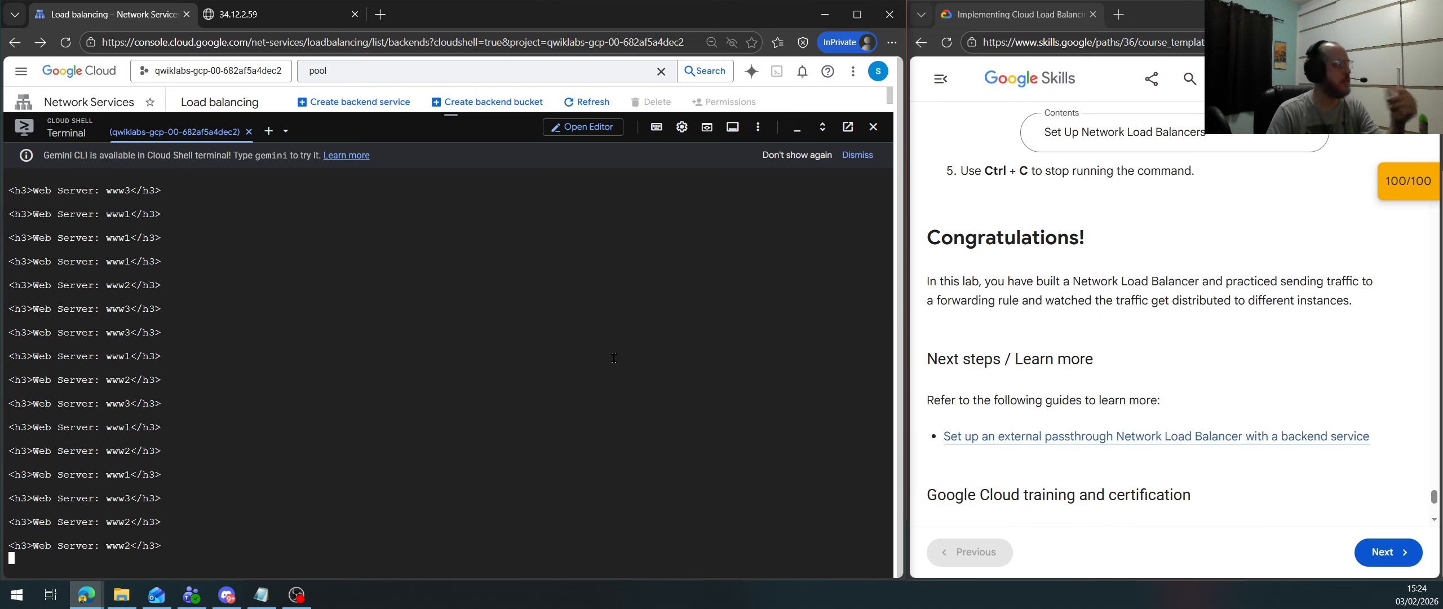
pyautogui.click(1403, 189)
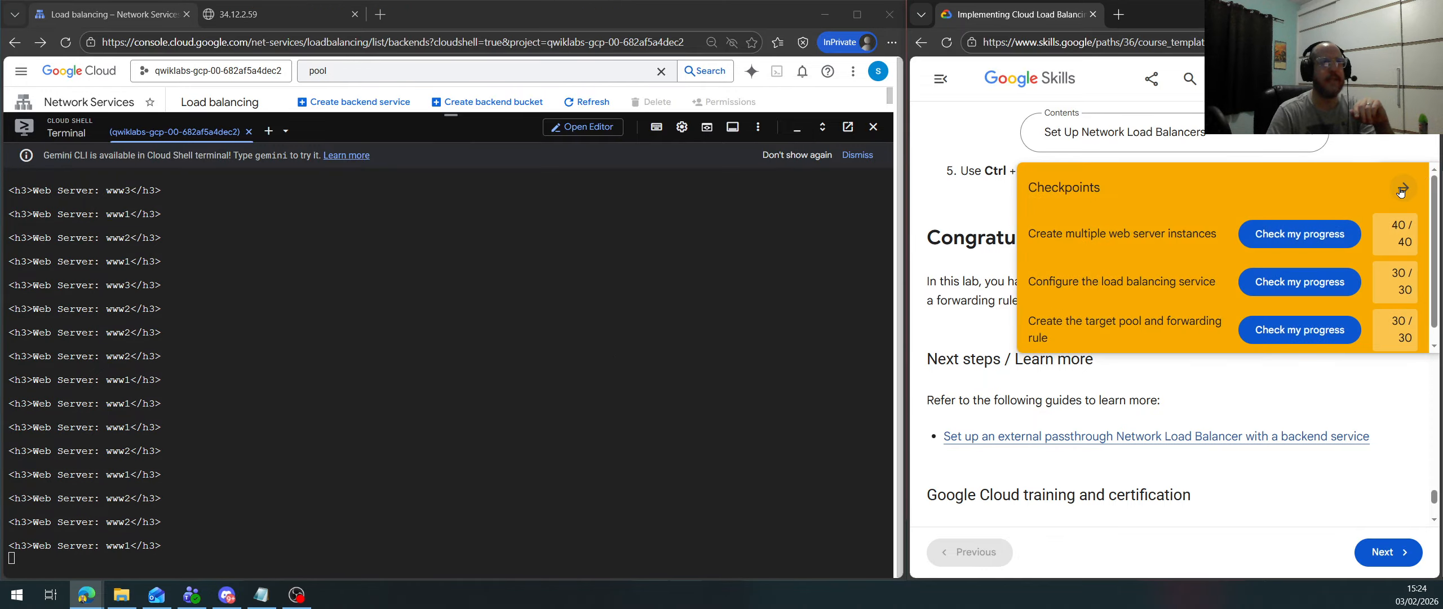
pyautogui.click(1044, 360)
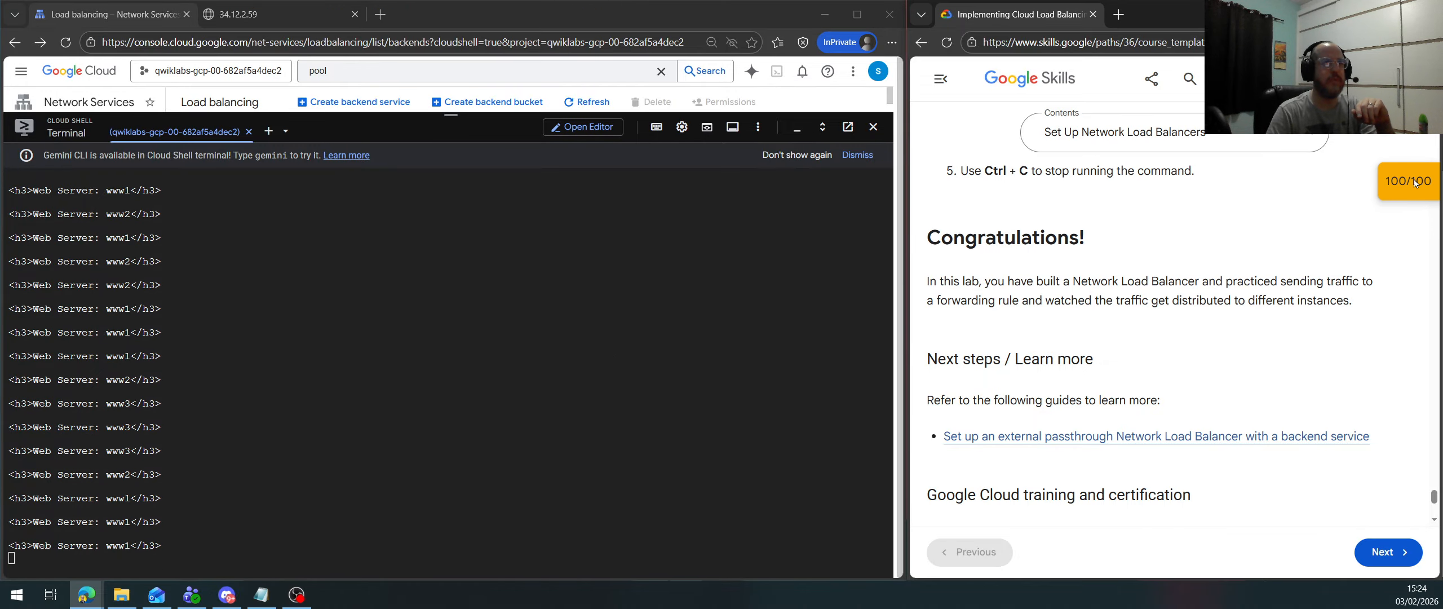
pyautogui.click(627, 408)
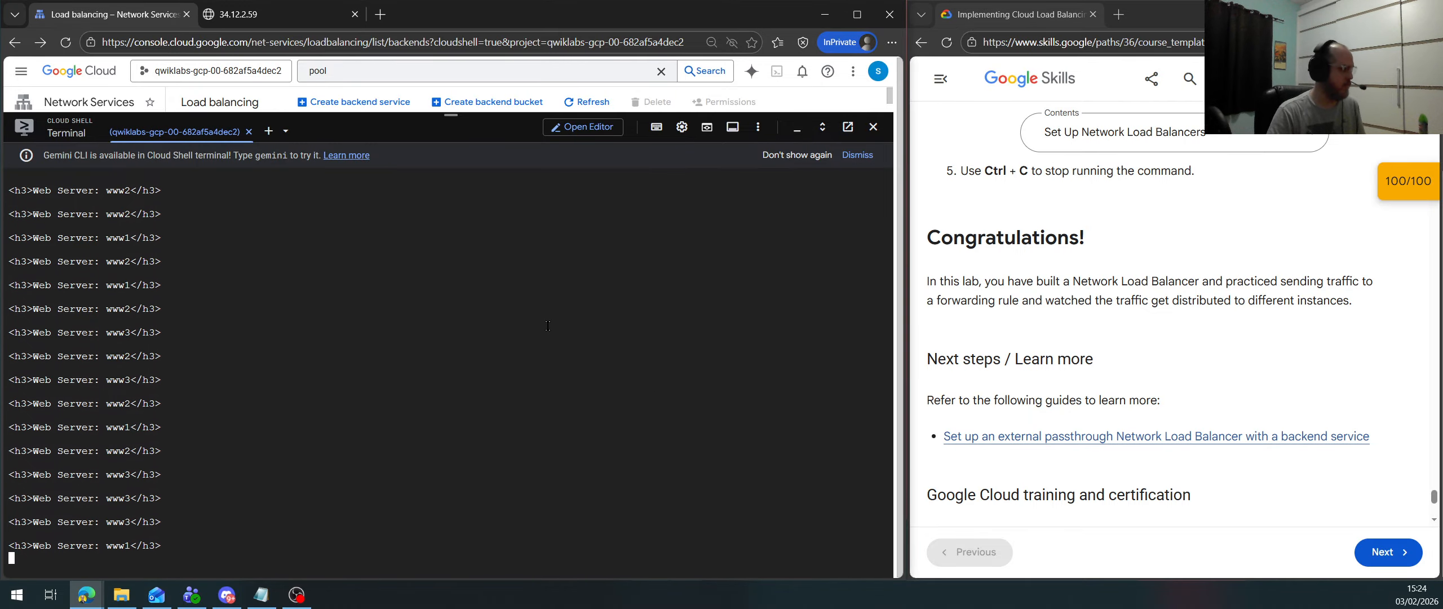
pyautogui.hotkey('ctrl', 'c')
# End the Set Up Network Load Balancers lab, confirming the end, and dismiss the satisfaction survey without submitting a rating
pyautogui.scroll(-4, 1189, 429)
pyautogui.scroll(7, 1228, 436)
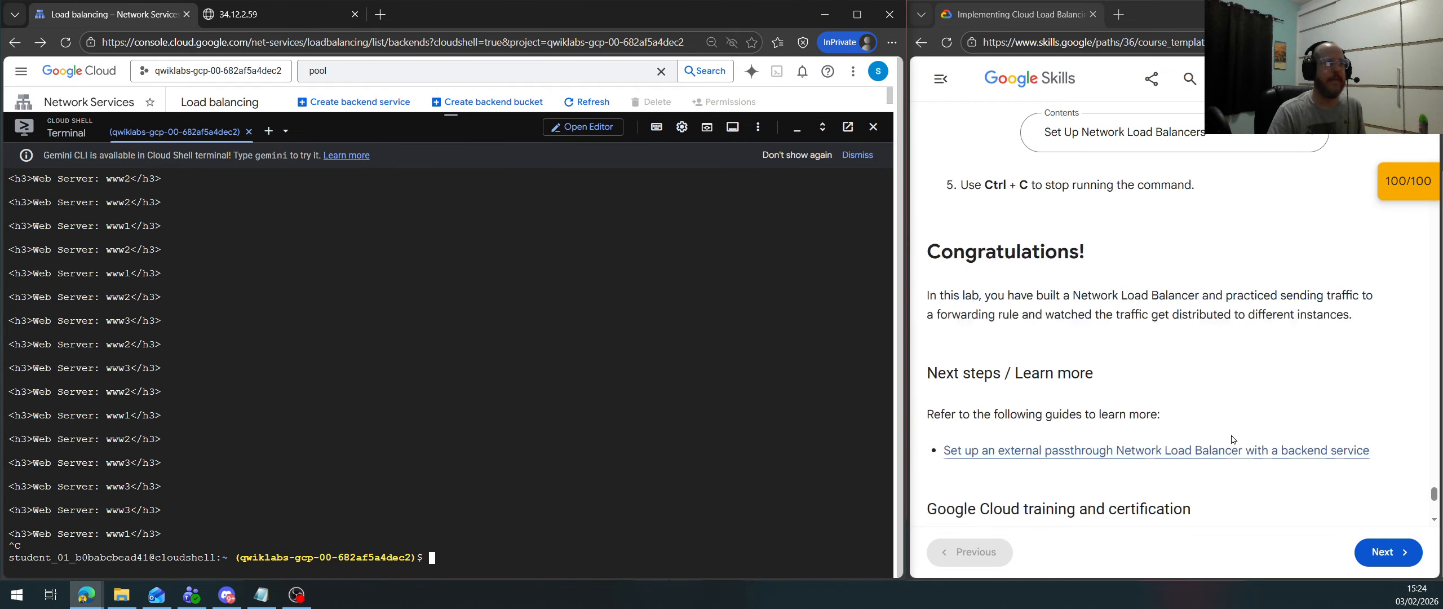
pyautogui.click(1435, 493)
pyautogui.moveTo(1435, 494); pyautogui.dragTo(1435, 144)
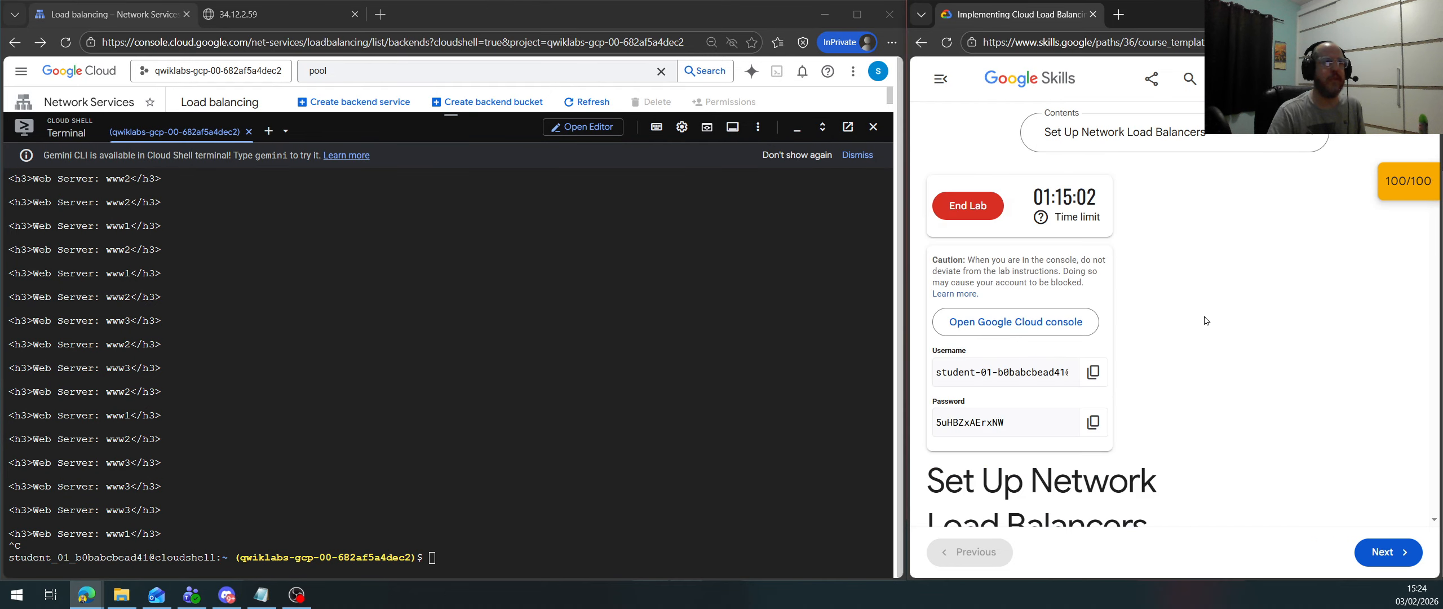
pyautogui.scroll(-3, 1008, 315)
pyautogui.moveTo(1179, 322); pyautogui.dragTo(1029, 269)
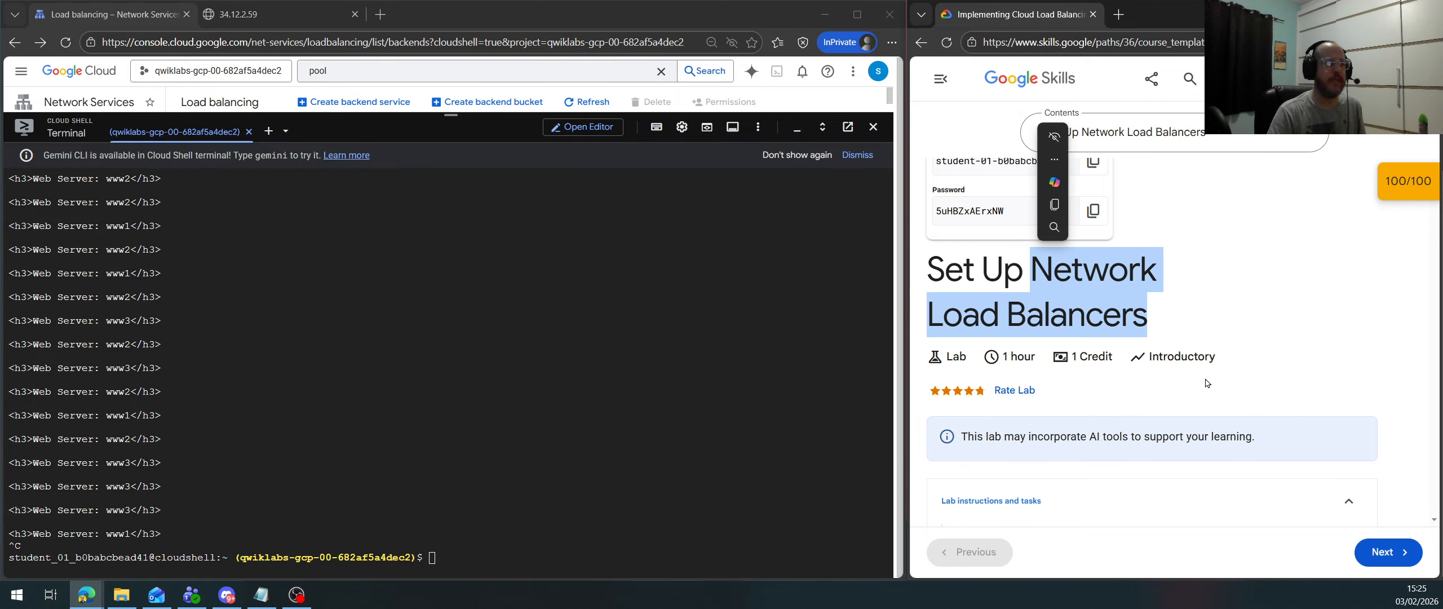
pyautogui.scroll(2, 1279, 406)
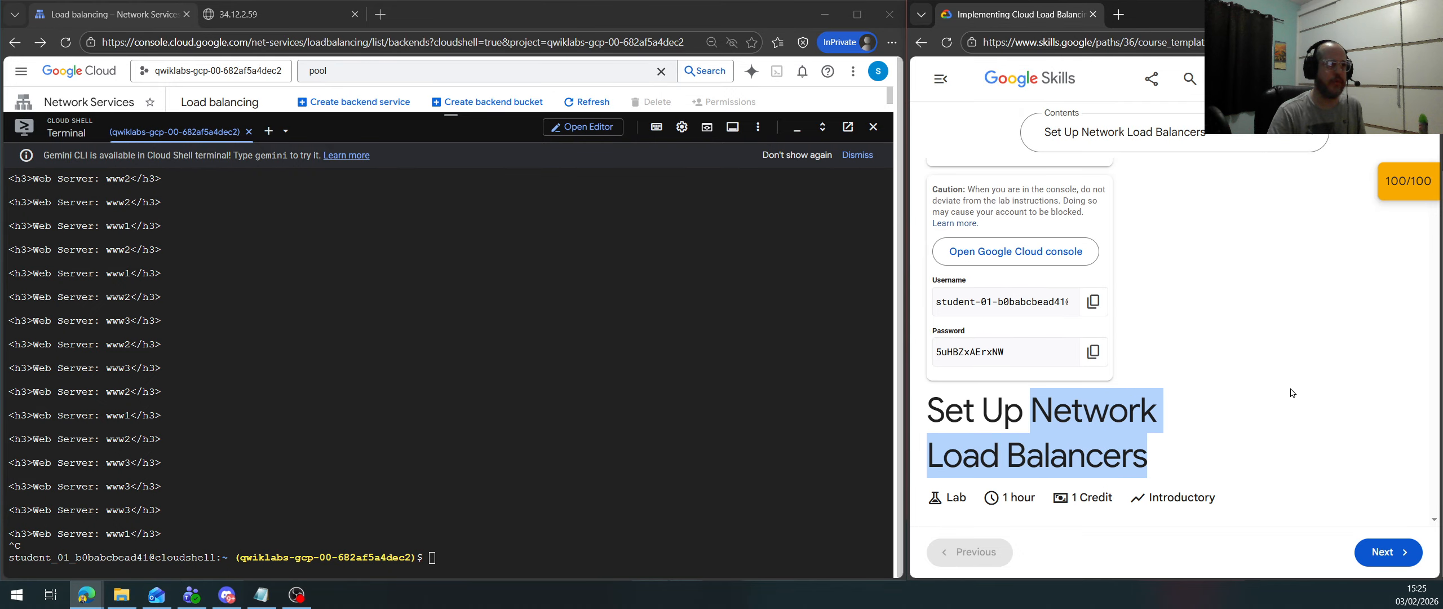
pyautogui.scroll(1, 1270, 388)
pyautogui.scroll(1, 1270, 387)
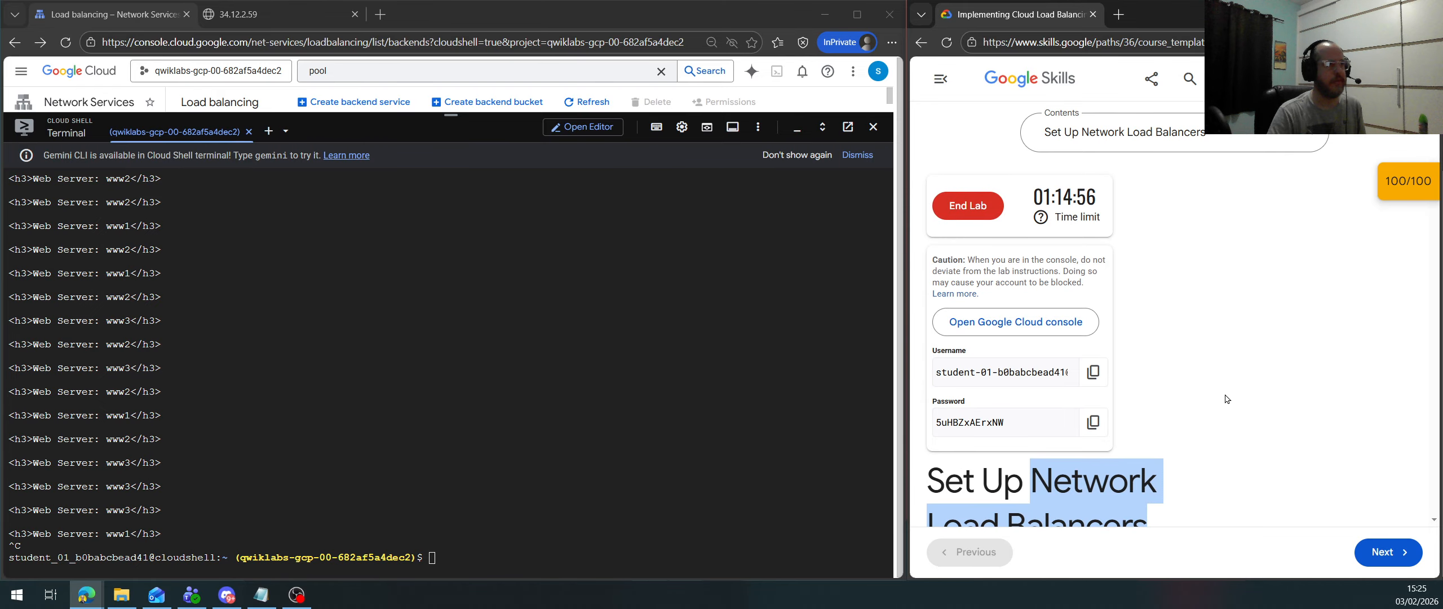
pyautogui.click(962, 208)
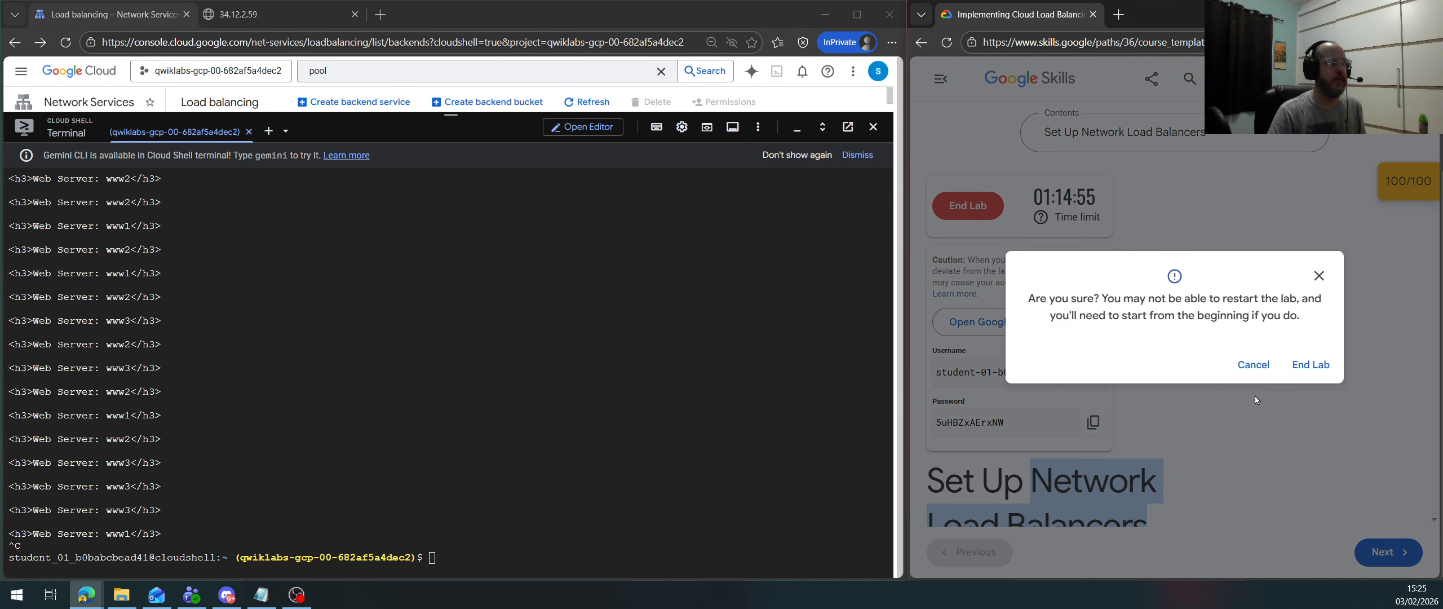
pyautogui.click(1313, 365)
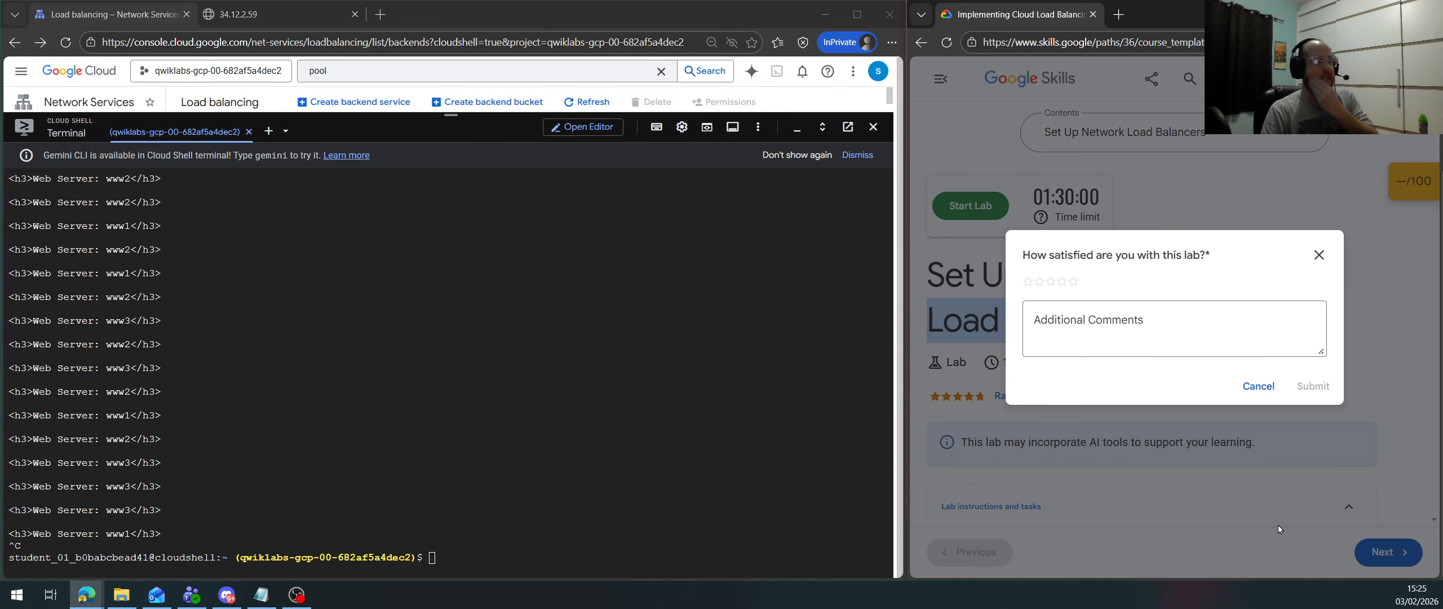
pyautogui.click(1252, 397)
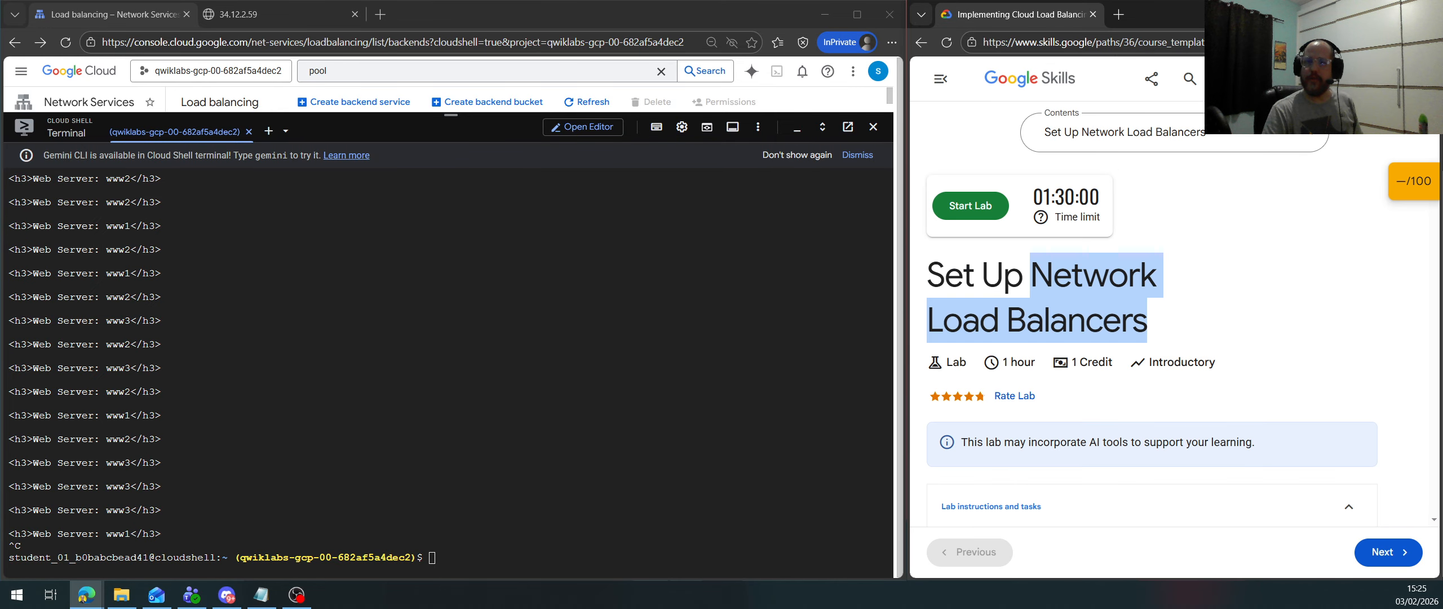